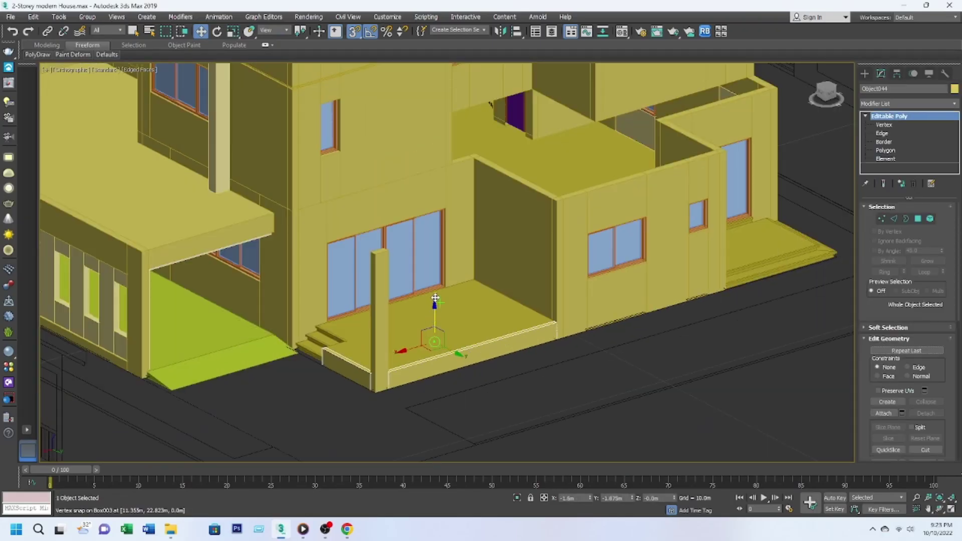
Clone the thin rail and raise the copy above the porch parapet as a handrail.
{"action": "left_click_drag", "start_coordinate": [435, 297], "coordinate": [500, 320], "text": "shift"}
{"action": "left_click", "coordinate": [521, 306]}
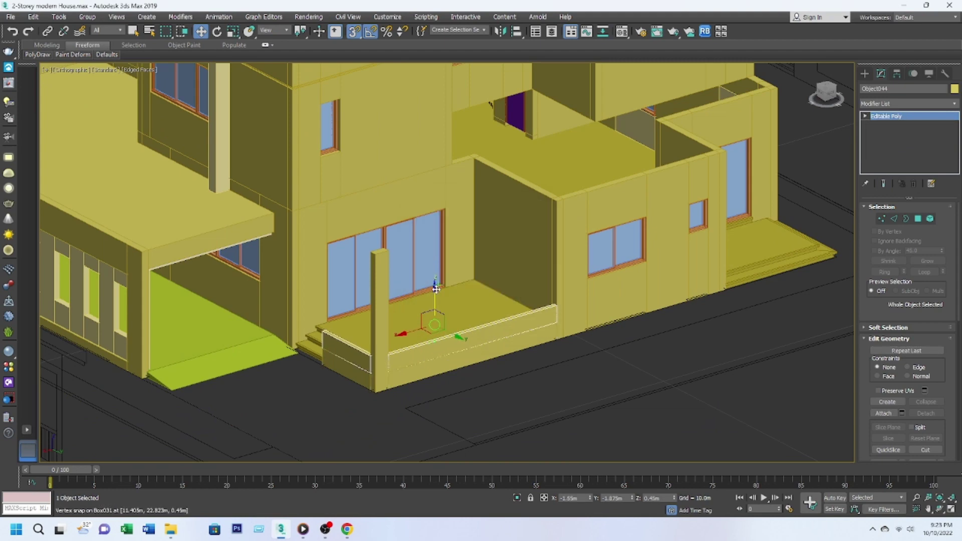
{"action": "left_click_drag", "start_coordinate": [435, 301], "coordinate": [431, 270]}
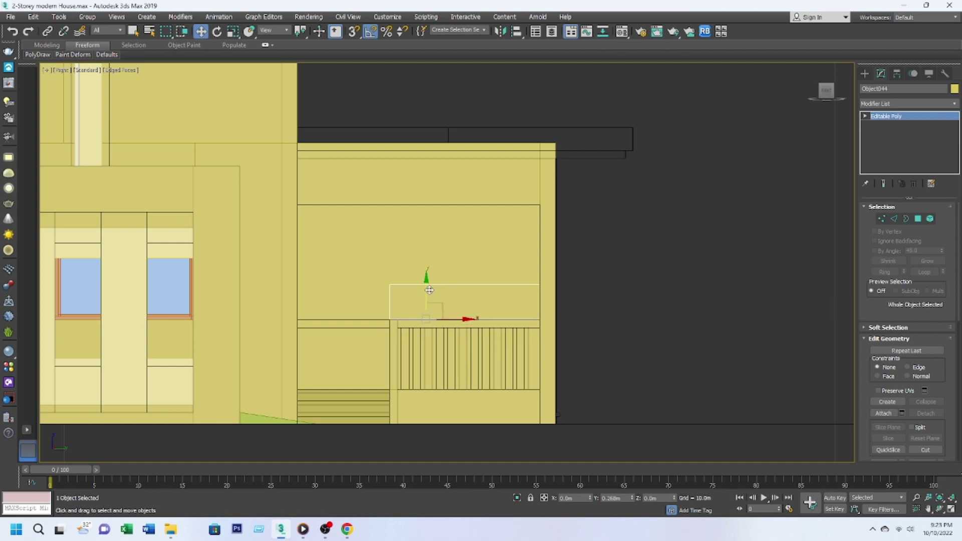
Move the handrail's end vertices so they snap to the porch corner.
{"action": "key", "text": "1"}
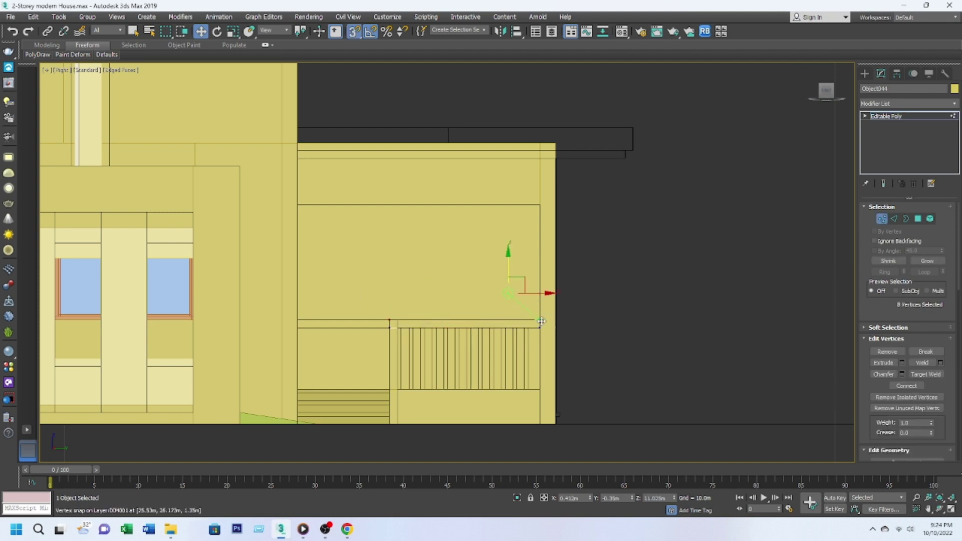
{"action": "mouse_move", "coordinate": [550, 326]}
{"action": "middle_mouse_down", "text": "alt"}
{"action": "mouse_move", "coordinate": [507, 393]}
{"action": "mouse_move", "coordinate": [515, 390]}
{"action": "mouse_move", "coordinate": [504, 361]}
{"action": "middle_mouse_up", "text": "alt"}
{"action": "left_click", "coordinate": [881, 218]}
{"action": "key", "text": "1"}
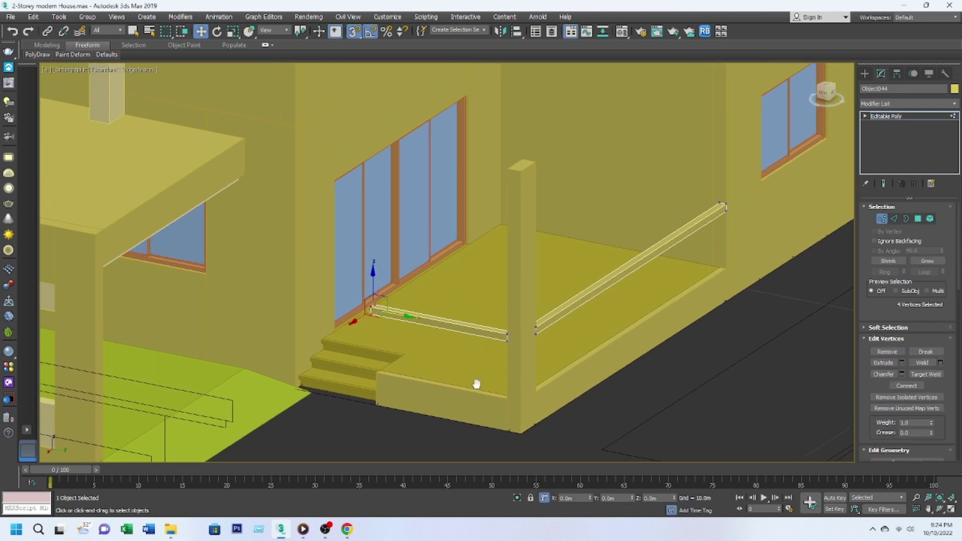
Extrude the handrail's end face down into a short vertical leg.
{"action": "middle_click_drag", "start_coordinate": [476, 383], "coordinate": [481, 400]}
{"action": "scroll", "coordinate": [423, 396], "scroll_direction": "up", "scroll_amount": 5}
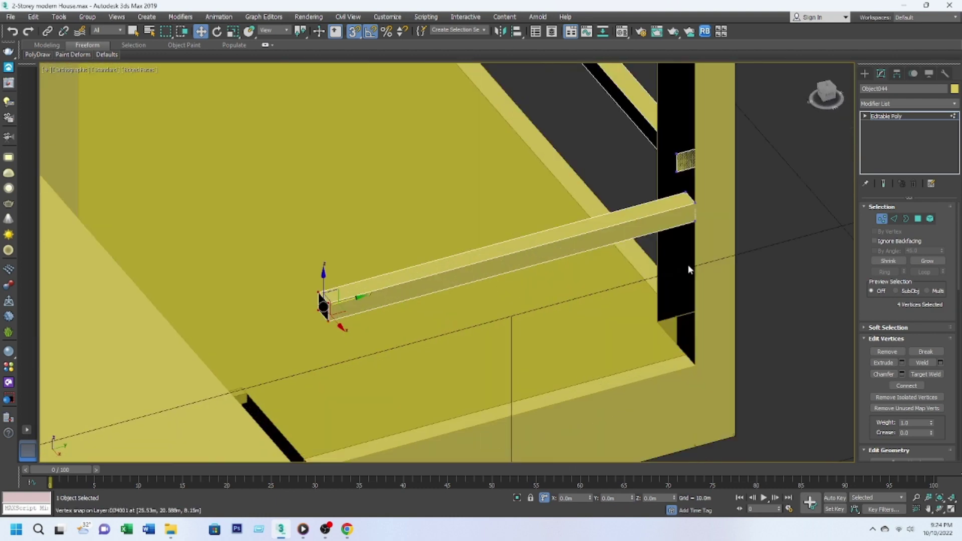
{"action": "key", "text": "4"}
{"action": "left_click", "coordinate": [322, 287]}
{"action": "left_click", "coordinate": [901, 363]}
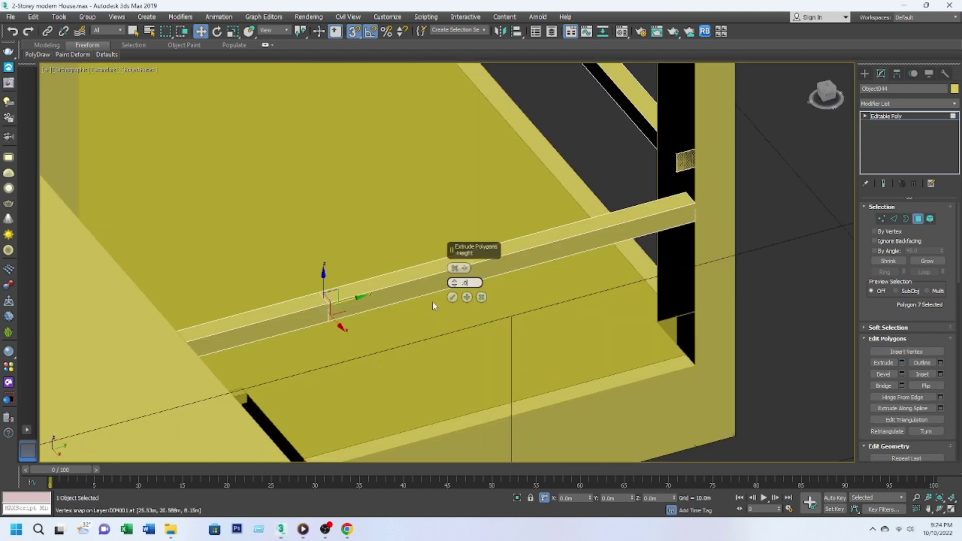
{"action": "left_click", "coordinate": [452, 297]}
{"action": "middle_click_drag", "start_coordinate": [452, 297], "coordinate": [791, 287], "text": "alt"}
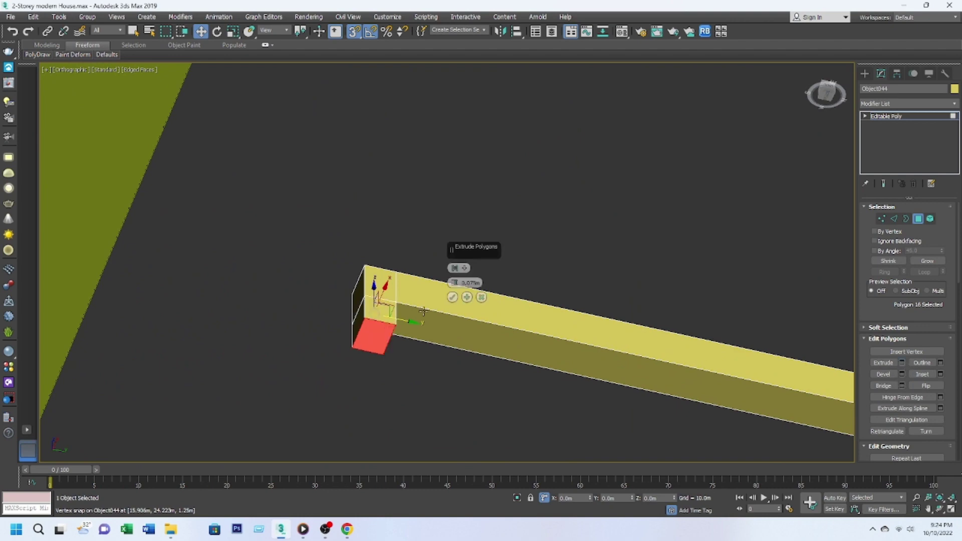
{"action": "scroll", "coordinate": [438, 248], "scroll_direction": "down", "scroll_amount": 5}
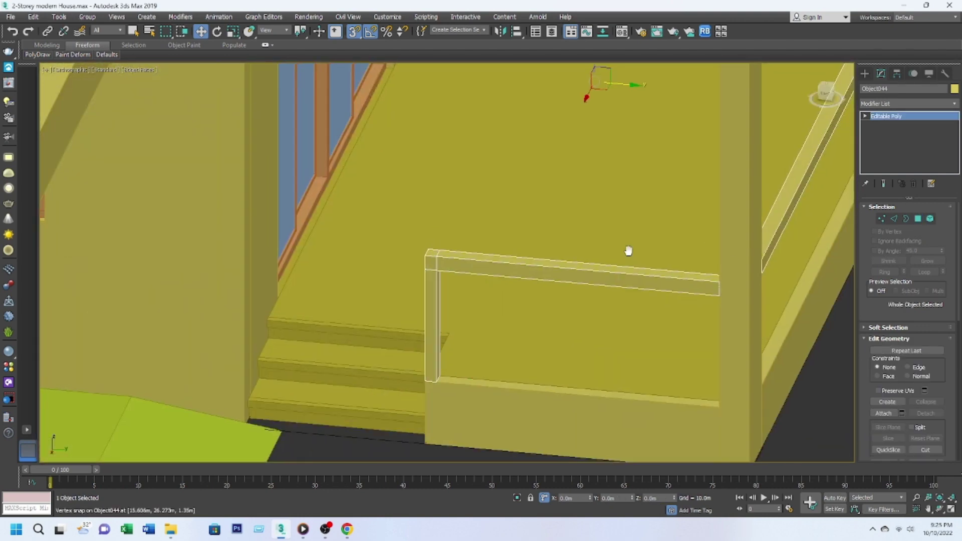
In Top view, align the handrail's end vertices with the porch ledge edges.
{"action": "key", "text": "t"}
{"action": "key", "text": "1"}
{"action": "scroll", "coordinate": [537, 351], "scroll_direction": "up", "scroll_amount": 3}
{"action": "left_click_drag", "start_coordinate": [513, 165], "coordinate": [564, 406]}
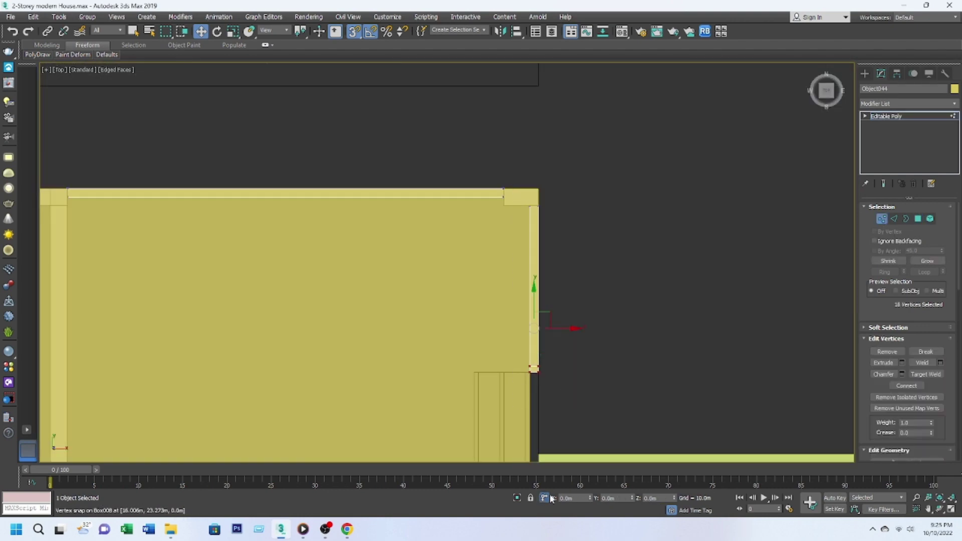
{"action": "scroll", "coordinate": [474, 237], "scroll_direction": "down", "scroll_amount": 2}
{"action": "key", "text": "ctrl+z"}
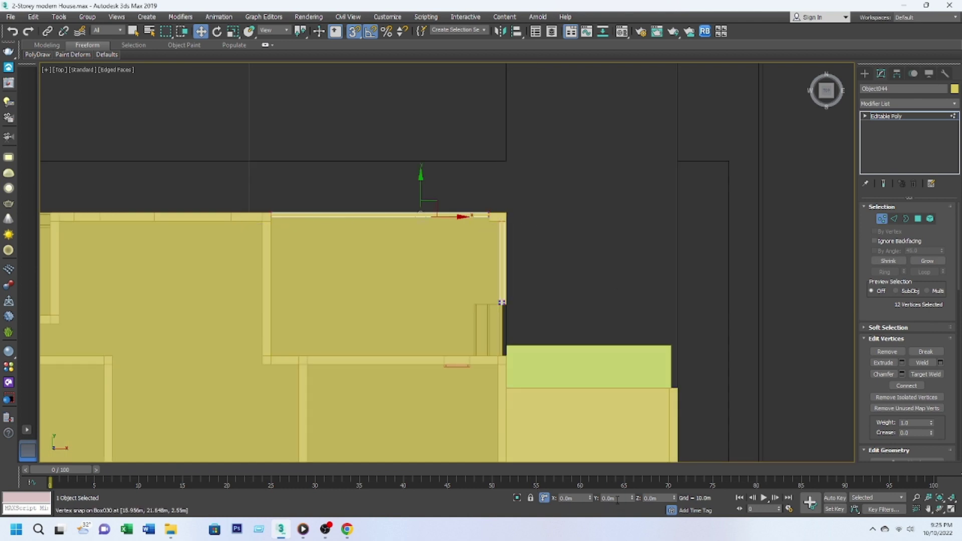
{"action": "scroll", "coordinate": [519, 246], "scroll_direction": "up", "scroll_amount": 2}
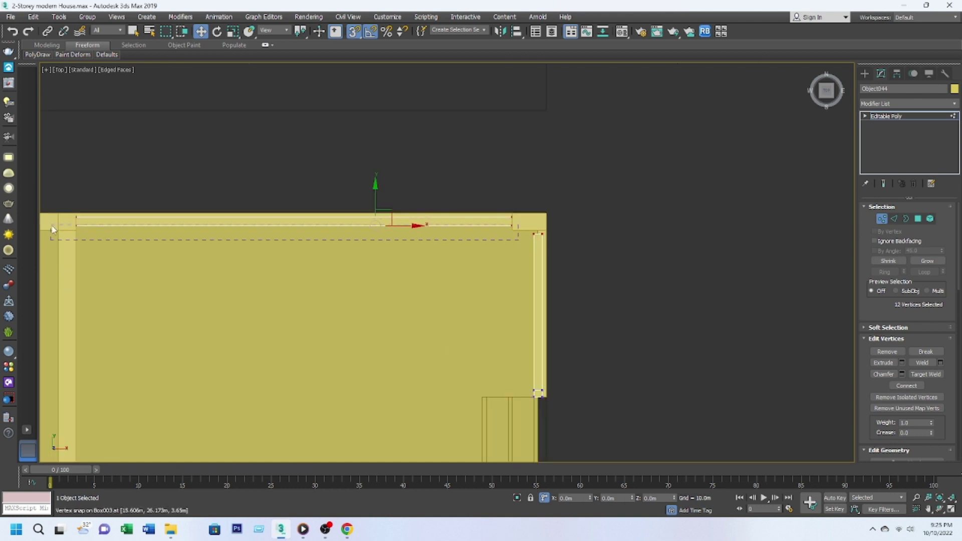
{"action": "left_click_drag", "start_coordinate": [54, 230], "coordinate": [53, 238]}
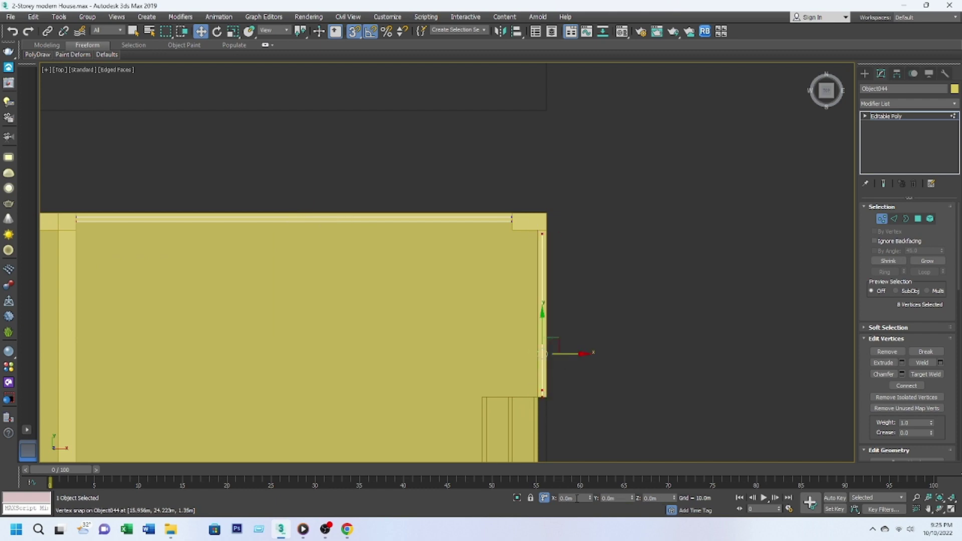
{"action": "scroll", "coordinate": [539, 229], "scroll_direction": "up", "scroll_amount": 2}
{"action": "key", "text": "1"}
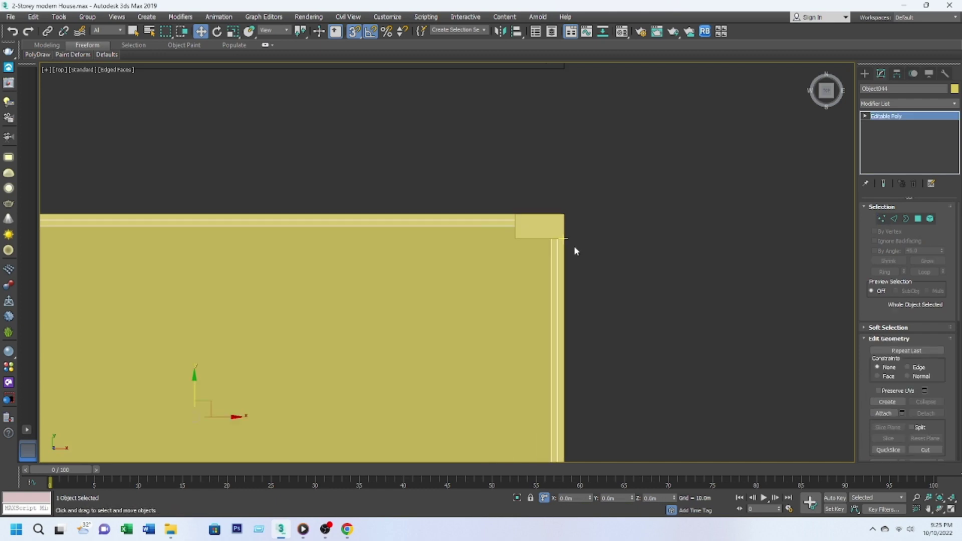
{"action": "middle_click_drag", "start_coordinate": [573, 246], "coordinate": [435, 352], "text": "alt"}
Extrude the handrail's corner end face 0.075m into a return section toward the stairs.
{"action": "scroll", "coordinate": [435, 352], "scroll_direction": "up", "scroll_amount": 2}
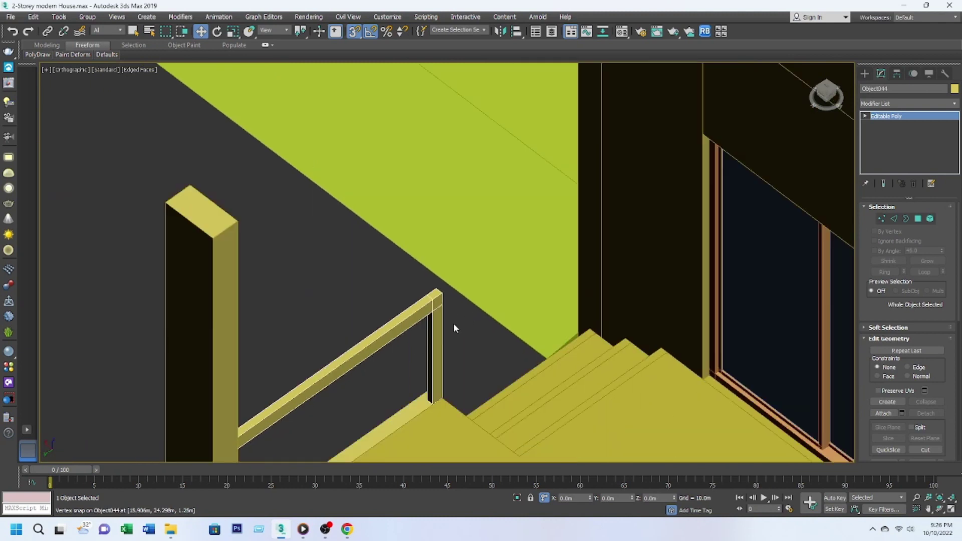
{"action": "left_click", "coordinate": [881, 219]}
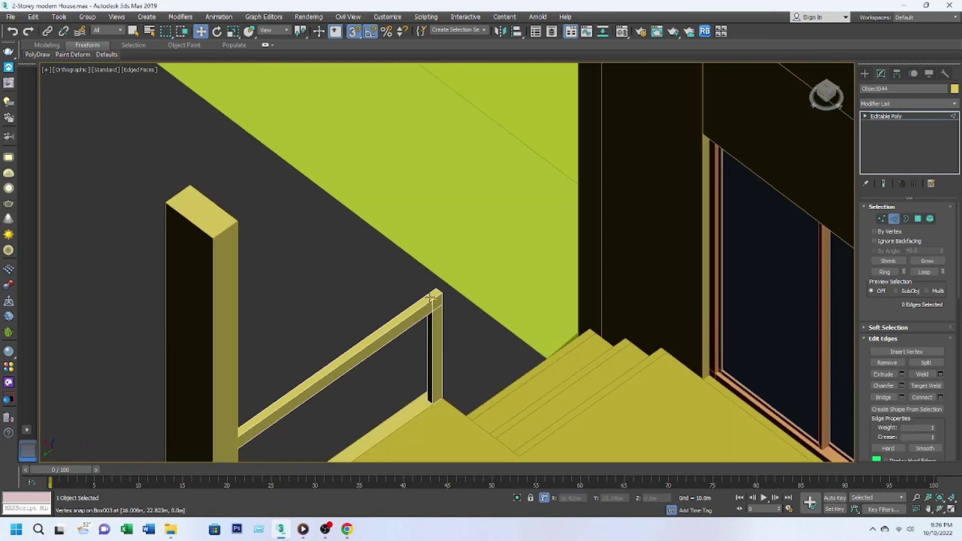
{"action": "scroll", "coordinate": [439, 285], "scroll_direction": "up", "scroll_amount": 3}
{"action": "left_click", "coordinate": [433, 279]}
{"action": "scroll", "coordinate": [431, 280], "scroll_direction": "up", "scroll_amount": 3}
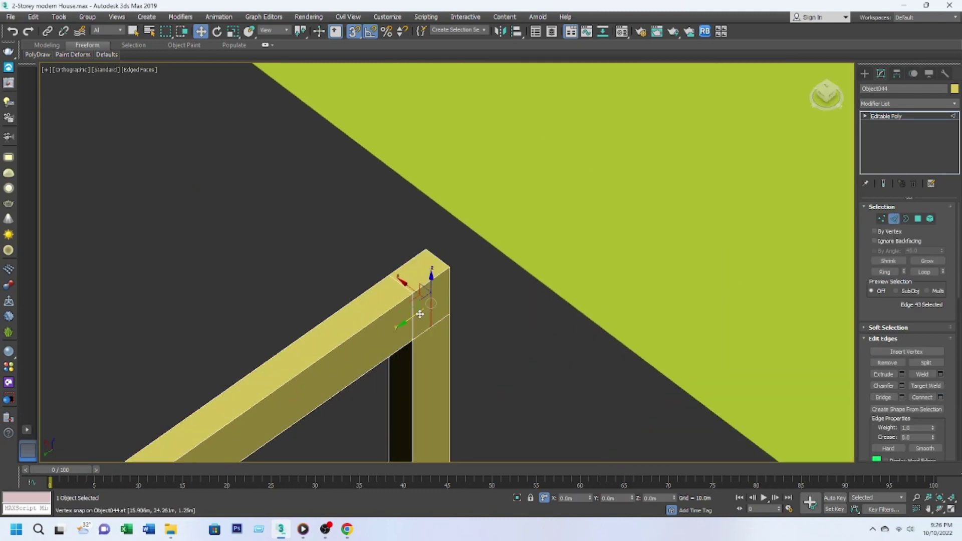
{"action": "left_click", "coordinate": [917, 219]}
{"action": "scroll", "coordinate": [426, 276], "scroll_direction": "down", "scroll_amount": 4}
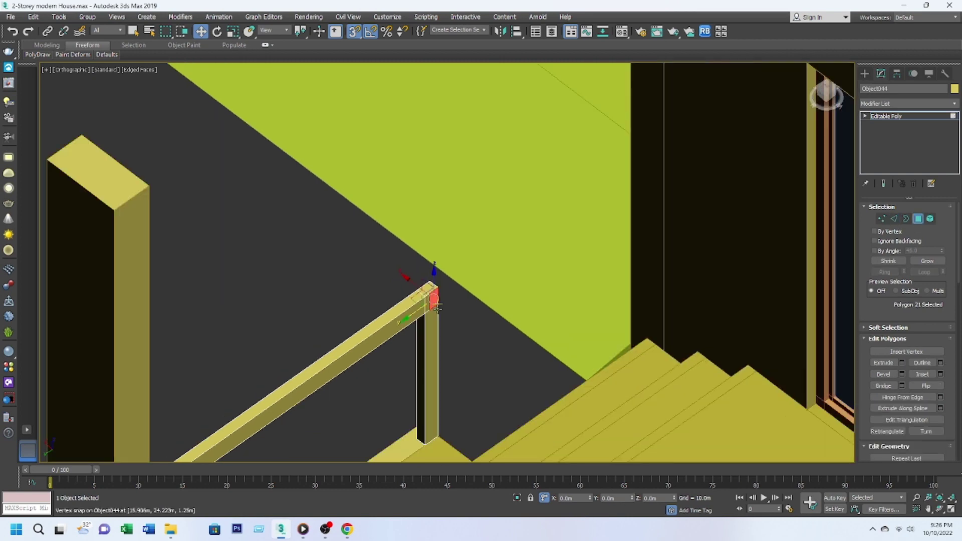
{"action": "middle_click_drag", "start_coordinate": [492, 343], "coordinate": [481, 253]}
{"action": "left_click_drag", "start_coordinate": [440, 219], "coordinate": [528, 395]}
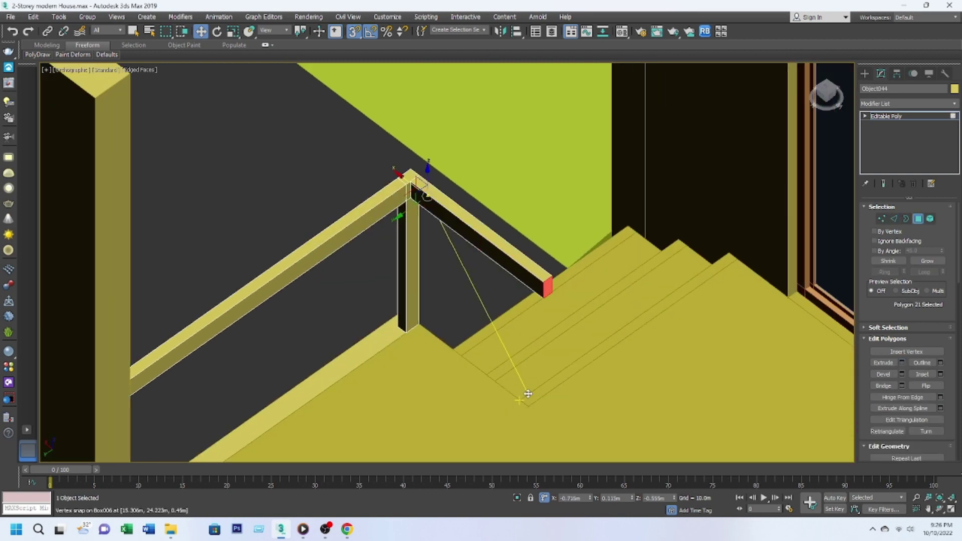
{"action": "left_click", "coordinate": [902, 363]}
{"action": "middle_click_drag", "start_coordinate": [512, 269], "coordinate": [452, 302], "text": "alt"}
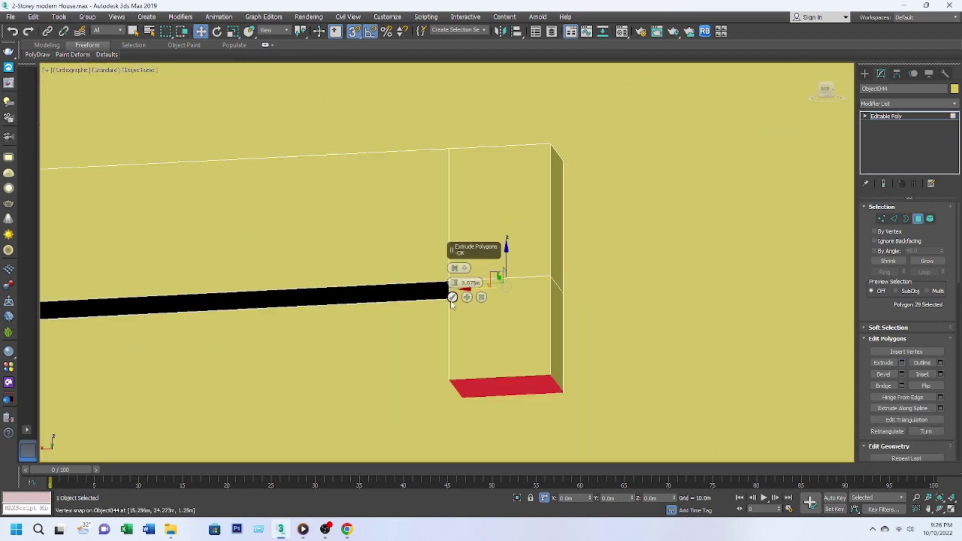
{"action": "left_click", "coordinate": [452, 297]}
{"action": "scroll", "coordinate": [452, 301], "scroll_direction": "down", "scroll_amount": 3}
{"action": "scroll", "coordinate": [351, 326], "scroll_direction": "down", "scroll_amount": 2}
Colour the whole railing orange-brown using an Object Color swatch.
{"action": "left_click", "coordinate": [954, 89]}
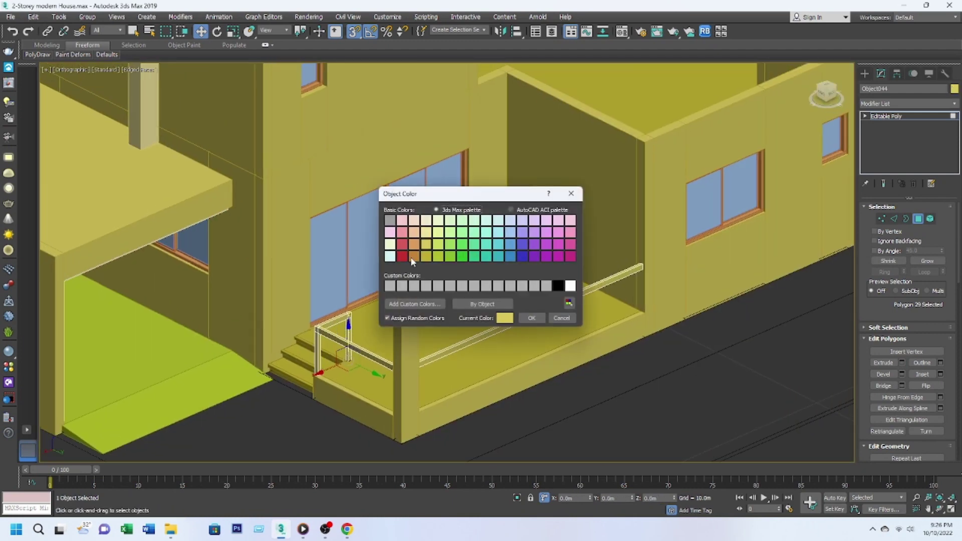
{"action": "double_click", "coordinate": [412, 257]}
{"action": "scroll", "coordinate": [505, 348], "scroll_direction": "up", "scroll_amount": 3}
{"action": "middle_click_drag", "start_coordinate": [505, 348], "coordinate": [569, 318]}
{"action": "scroll", "coordinate": [563, 330], "scroll_direction": "up", "scroll_amount": 1}
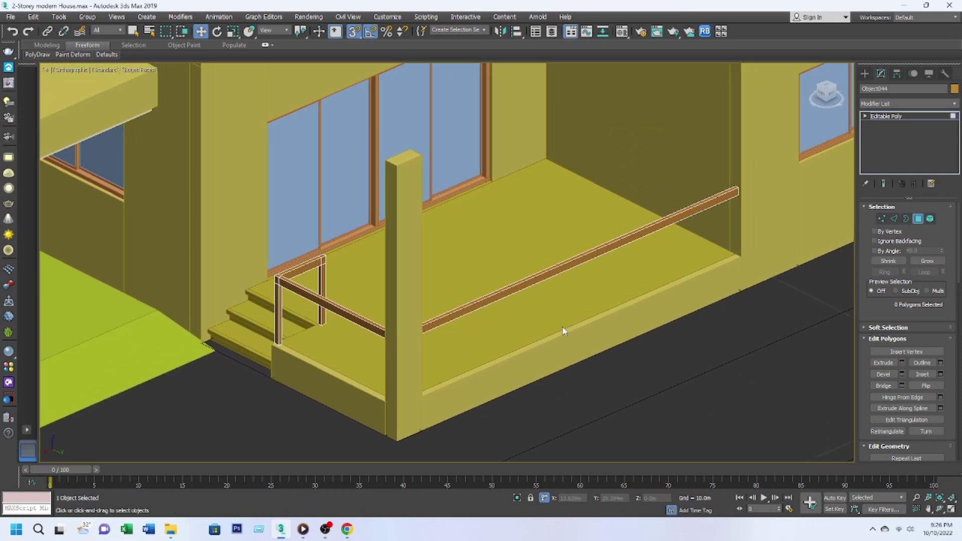
{"action": "key", "text": "f"}
{"action": "scroll", "coordinate": [563, 328], "scroll_direction": "up", "scroll_amount": 5}
Select the railing corner vertices and orbit to a 3D view of the corner post.
{"action": "key", "text": "1"}
{"action": "left_click_drag", "start_coordinate": [666, 205], "coordinate": [290, 234]}
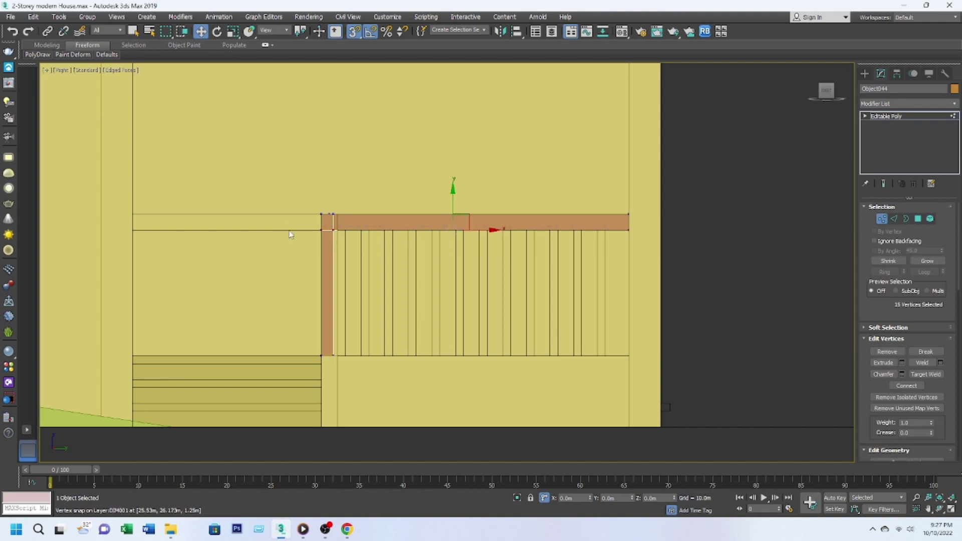
{"action": "key", "text": "1"}
{"action": "mouse_move", "coordinate": [702, 264]}
{"action": "middle_mouse_down", "text": "alt"}
{"action": "mouse_move", "coordinate": [645, 307]}
{"action": "mouse_move", "coordinate": [656, 307]}
{"action": "middle_mouse_up", "text": "alt"}
{"action": "left_click", "coordinate": [931, 222]}
{"action": "scroll", "coordinate": [408, 393], "scroll_direction": "up", "scroll_amount": 3}
{"action": "left_click", "coordinate": [464, 383]}
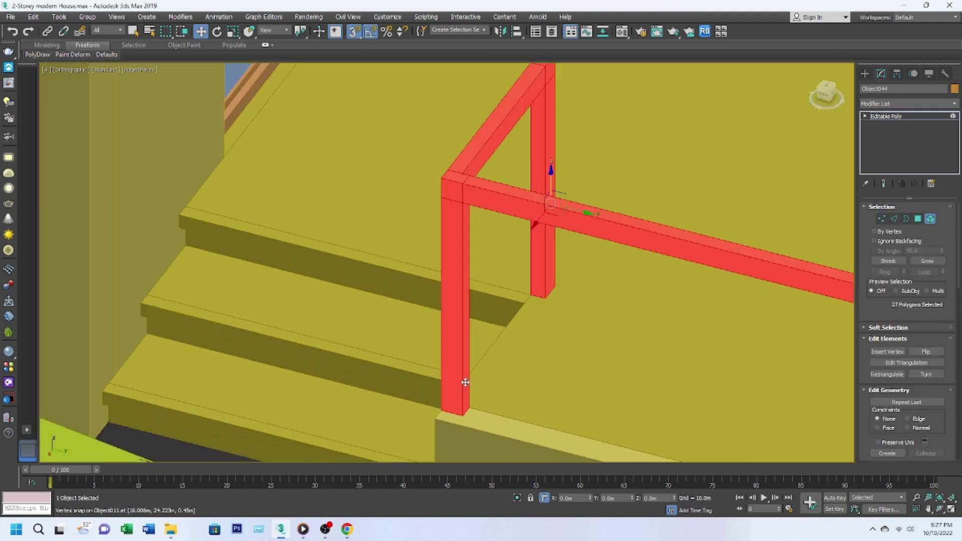
{"action": "key", "text": "4"}
Clone the corner post face to the right and extrude it into a second post.
{"action": "left_click", "coordinate": [466, 320]}
{"action": "left_click_drag", "start_coordinate": [487, 312], "coordinate": [558, 333], "text": "shift"}
{"action": "left_click", "coordinate": [521, 273]}
{"action": "left_click", "coordinate": [902, 362]}
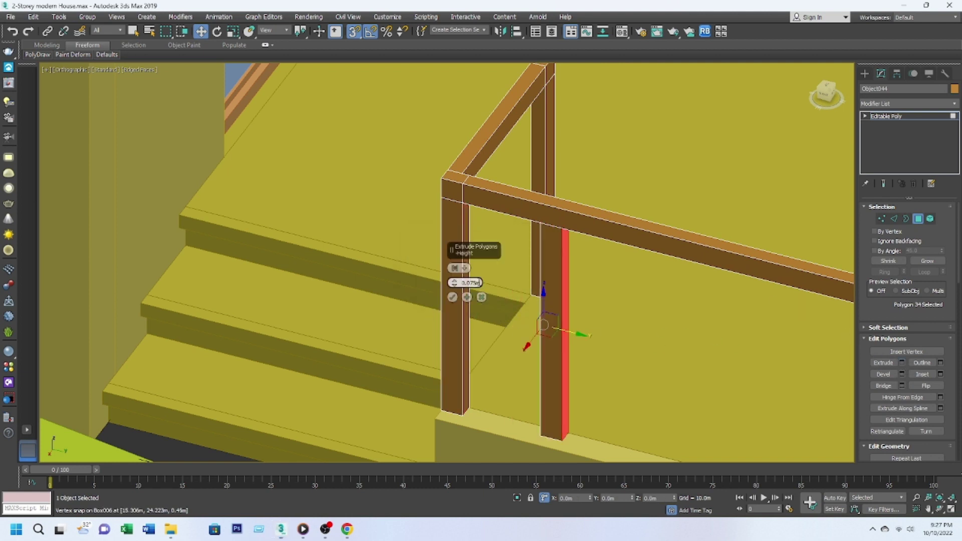
{"action": "left_click", "coordinate": [452, 298]}
Cap the open border at the end of the new post.
{"action": "key", "text": "3"}
{"action": "left_click", "coordinate": [537, 201]}
{"action": "left_click", "coordinate": [929, 362]}
{"action": "key", "text": "6"}
{"action": "scroll", "coordinate": [633, 273], "scroll_direction": "down", "scroll_amount": 5}
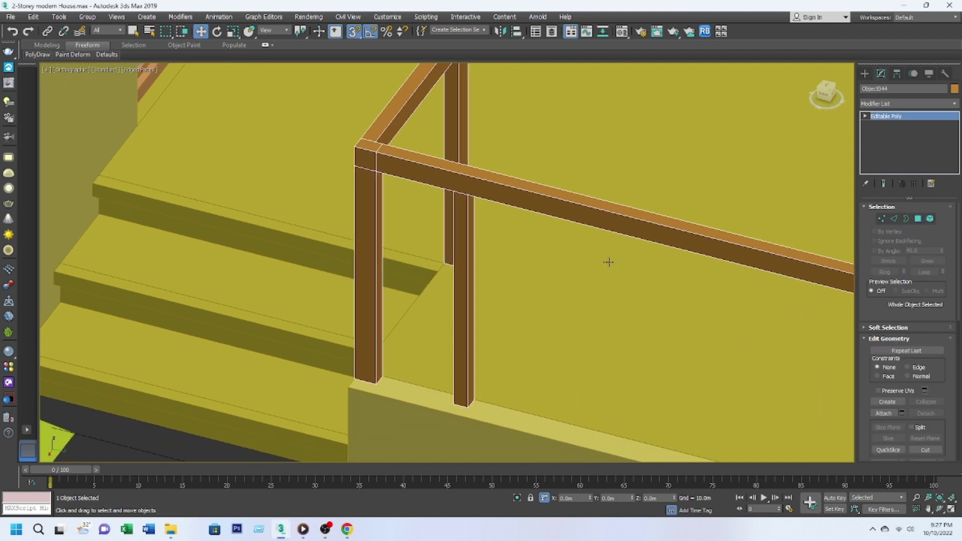
Slide a railing post element rightward to a new position.
{"action": "key", "text": "r"}
{"action": "scroll", "coordinate": [606, 266], "scroll_direction": "up", "scroll_amount": 4}
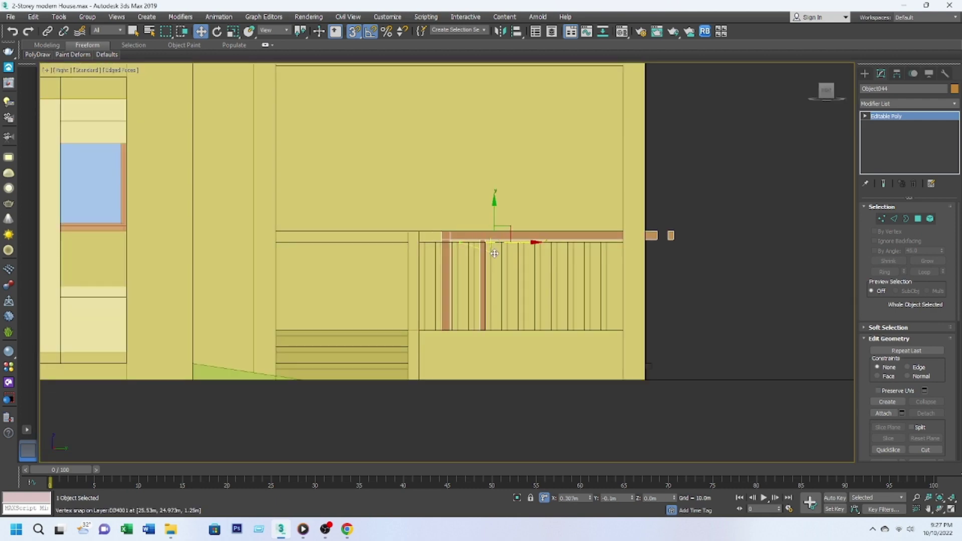
{"action": "key", "text": "5"}
{"action": "key", "text": "3"}
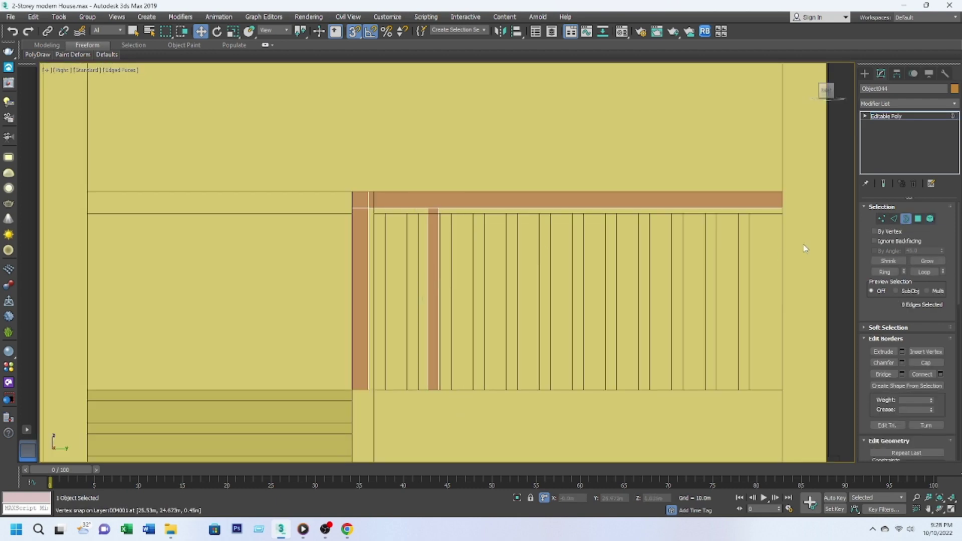
{"action": "key", "text": "5"}
{"action": "mouse_move", "coordinate": [441, 336]}
{"action": "left_mouse_down"}
{"action": "mouse_move", "coordinate": [486, 385]}
{"action": "mouse_move", "coordinate": [496, 330]}
{"action": "left_mouse_up"}
Clone the two balusters further right along the handrail.
{"action": "scroll", "coordinate": [488, 376], "scroll_direction": "up", "scroll_amount": 3}
{"action": "scroll", "coordinate": [488, 376], "scroll_direction": "down", "scroll_amount": 3}
{"action": "scroll", "coordinate": [509, 313], "scroll_direction": "up", "scroll_amount": 3}
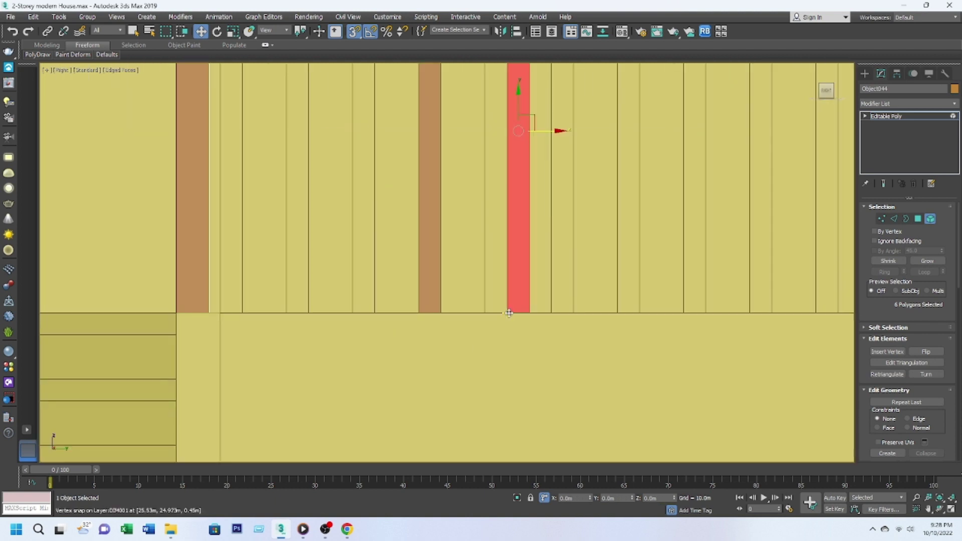
{"action": "scroll", "coordinate": [509, 313], "scroll_direction": "down", "scroll_amount": 3}
{"action": "middle_click_drag", "start_coordinate": [458, 301], "coordinate": [397, 339]}
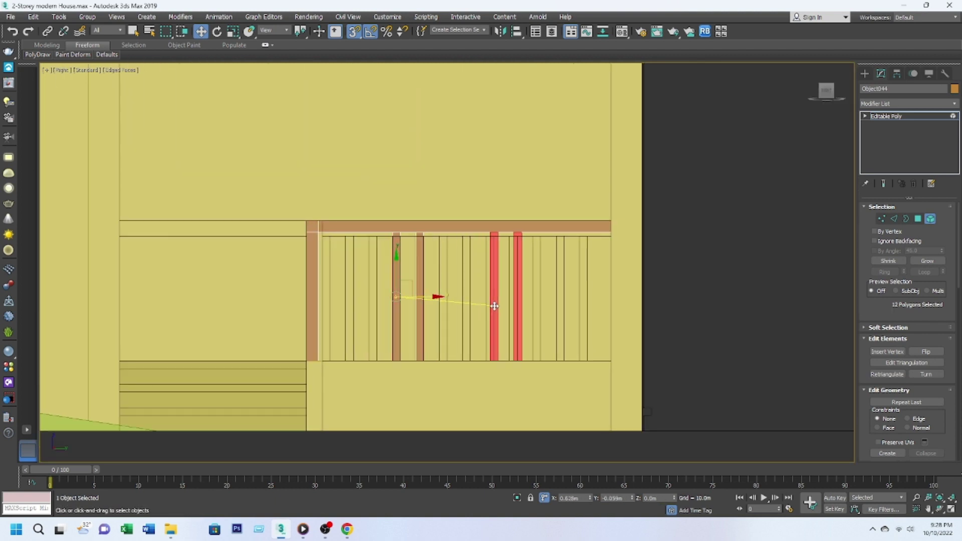
{"action": "left_click_drag", "start_coordinate": [397, 339], "coordinate": [515, 370], "text": "shift"}
{"action": "scroll", "coordinate": [515, 370], "scroll_direction": "up", "scroll_amount": 3}
{"action": "scroll", "coordinate": [456, 329], "scroll_direction": "down", "scroll_amount": 3}
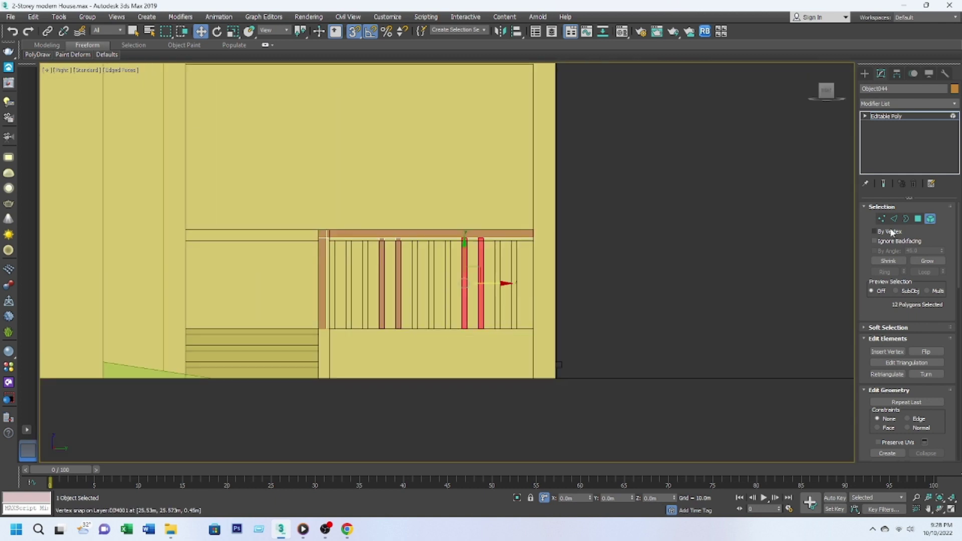
{"action": "scroll", "coordinate": [471, 311], "scroll_direction": "up", "scroll_amount": 2}
Rotate-clone one baluster 90° into a horizontal bar.
{"action": "left_click", "coordinate": [496, 296]}
{"action": "scroll", "coordinate": [465, 338], "scroll_direction": "down", "scroll_amount": 1}
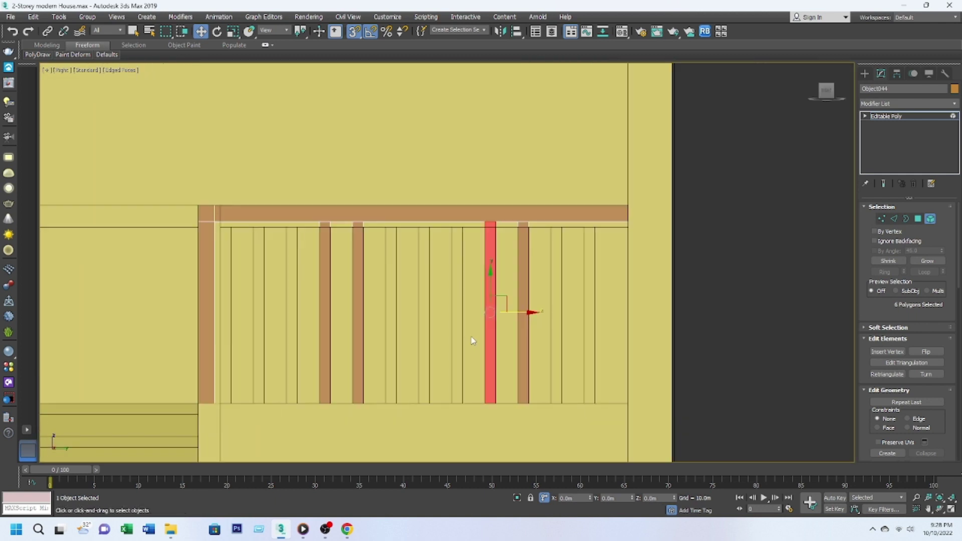
{"action": "middle_click_drag", "start_coordinate": [465, 339], "coordinate": [463, 336]}
{"action": "key", "text": "r"}
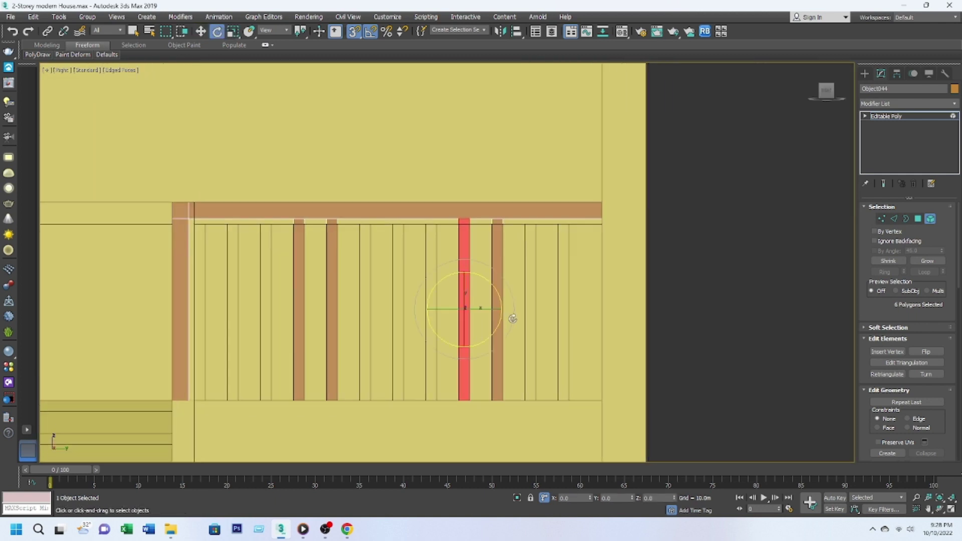
{"action": "left_click_drag", "start_coordinate": [512, 318], "coordinate": [513, 270], "text": "shift"}
{"action": "left_click", "coordinate": [511, 271]}
Move the horizontal bar between the posts and clone a copy downward.
{"action": "key", "text": "w"}
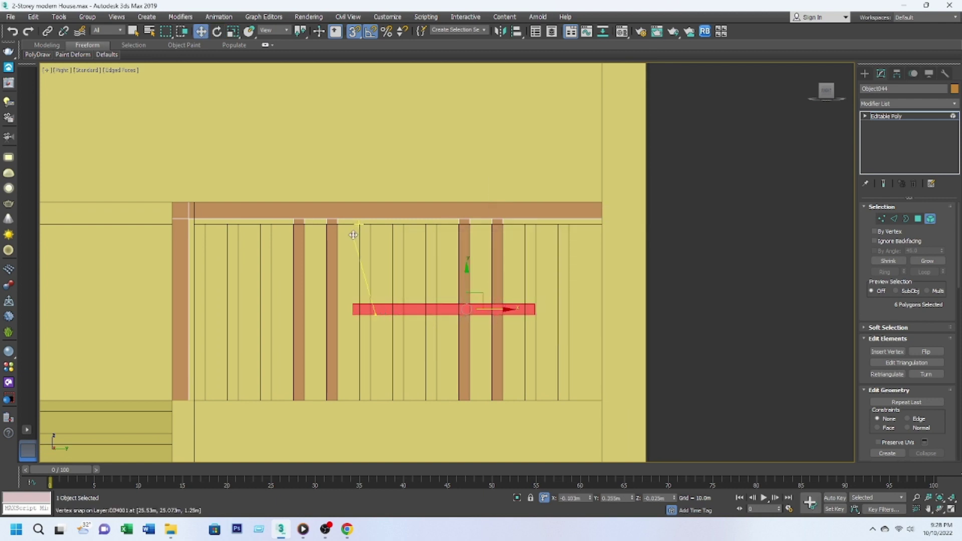
{"action": "key", "text": "1"}
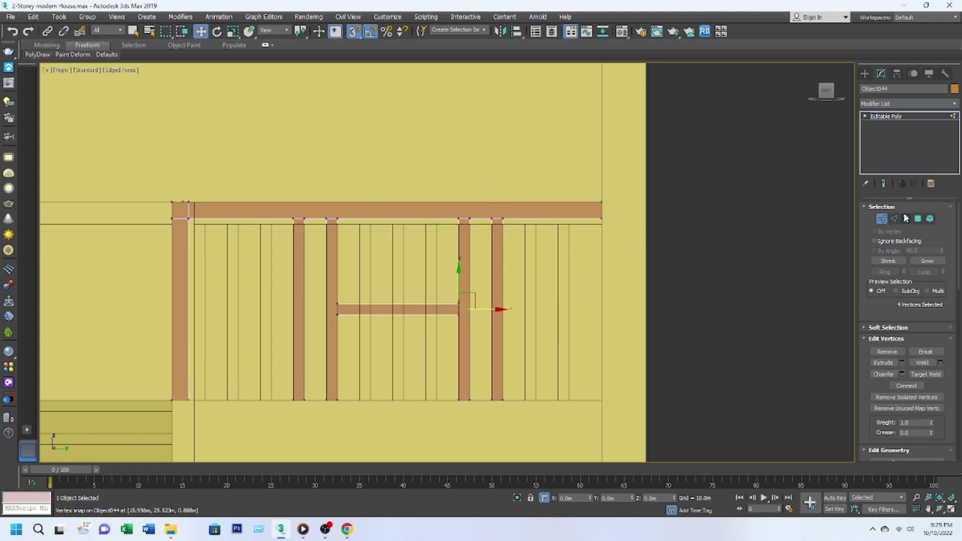
{"action": "key", "text": "5"}
{"action": "mouse_move", "coordinate": [402, 309]}
{"action": "left_mouse_down"}
{"action": "mouse_move", "coordinate": [402, 250]}
{"action": "mouse_move", "coordinate": [401, 380]}
{"action": "left_mouse_up"}
{"action": "left_click", "coordinate": [516, 275]}
{"action": "key", "text": "Return"}
Position one bar lower in the bay and clone another bar upward.
{"action": "key", "text": "Return"}
{"action": "scroll", "coordinate": [398, 333], "scroll_direction": "up", "scroll_amount": 1}
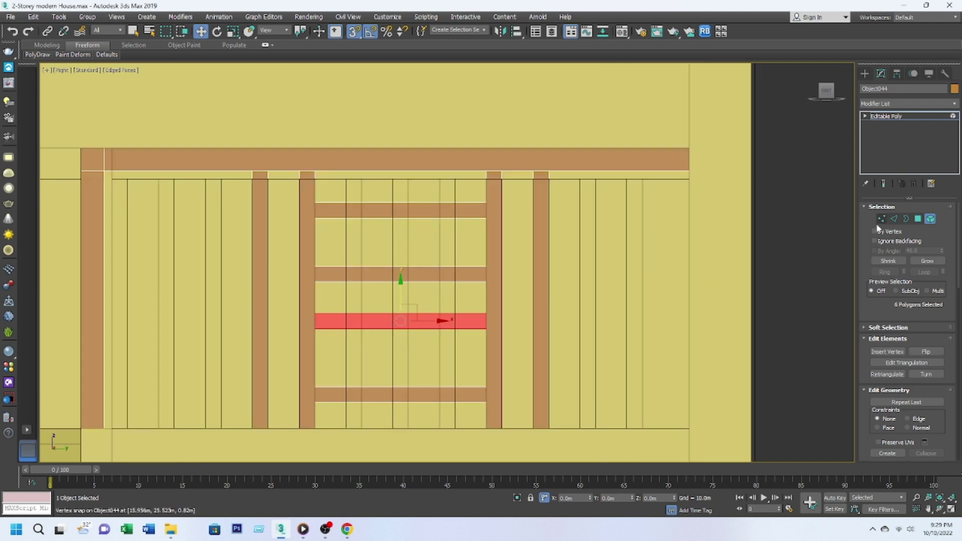
{"action": "left_click", "coordinate": [881, 219]}
{"action": "left_click_drag", "start_coordinate": [288, 304], "coordinate": [524, 318]}
{"action": "key", "text": "Return"}
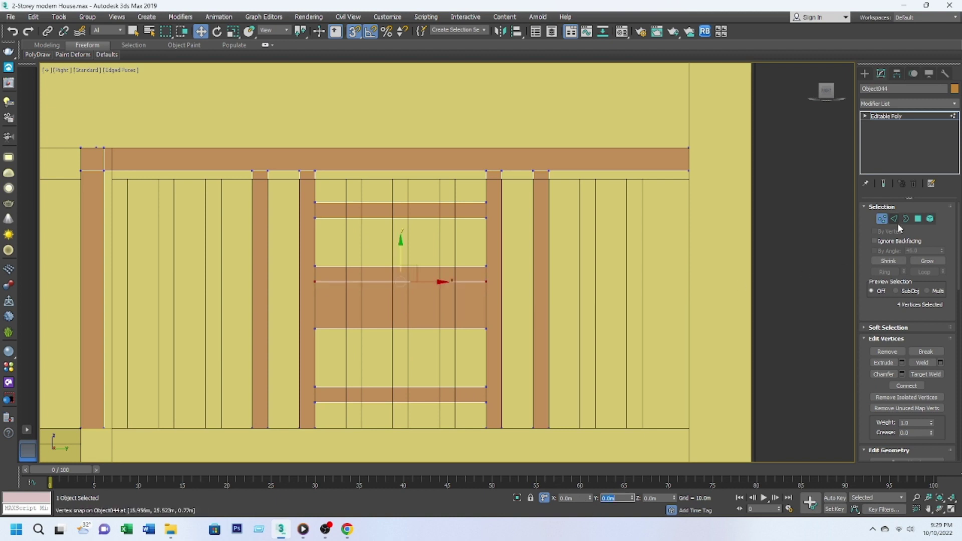
{"action": "key", "text": "5"}
{"action": "left_click", "coordinate": [399, 296]}
{"action": "left_click_drag", "start_coordinate": [399, 296], "coordinate": [406, 355]}
{"action": "middle_click_drag", "start_coordinate": [406, 356], "coordinate": [404, 271]}
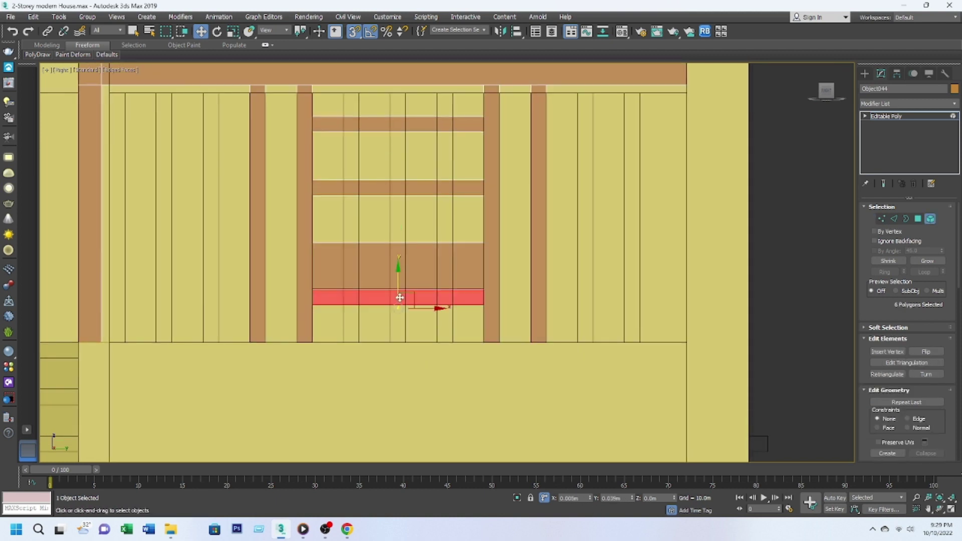
{"action": "mouse_move", "coordinate": [401, 294]}
{"action": "left_mouse_down"}
{"action": "mouse_move", "coordinate": [403, 321]}
{"action": "mouse_move", "coordinate": [406, 222]}
{"action": "left_mouse_up"}
{"action": "middle_click_drag", "start_coordinate": [405, 217], "coordinate": [405, 313]}
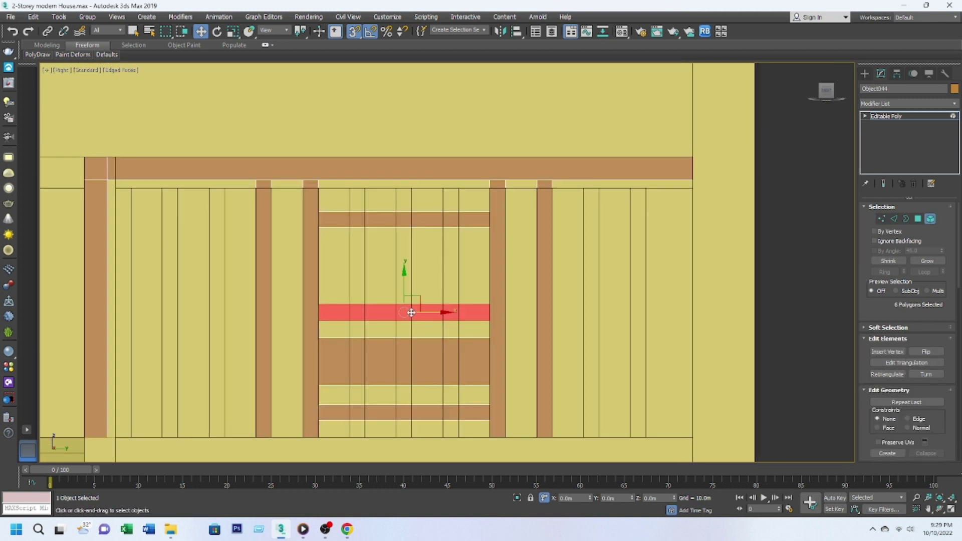
{"action": "left_click_drag", "start_coordinate": [405, 312], "coordinate": [405, 275], "text": "shift"}
{"action": "key", "text": "Return"}
Adjust the thin band's vertices and height, then restore its position.
{"action": "key", "text": "1"}
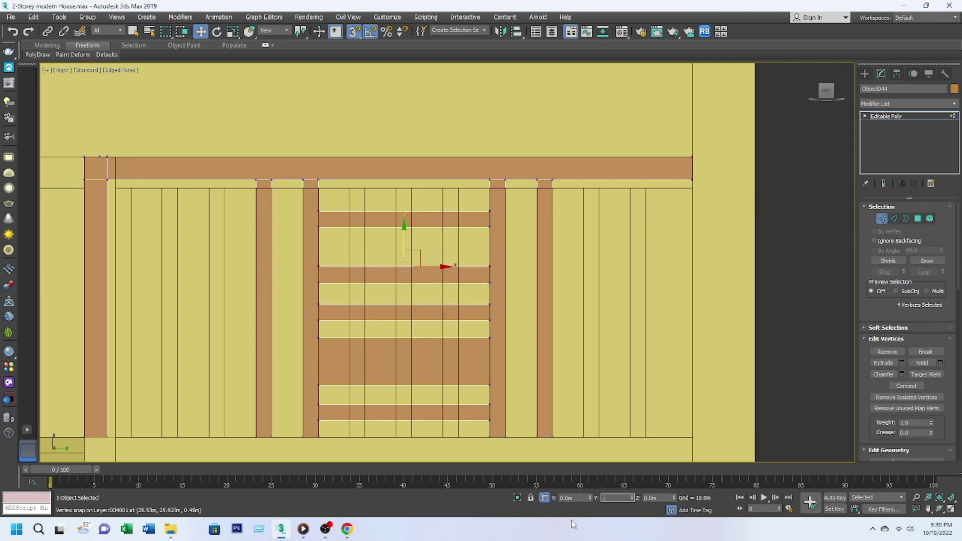
{"action": "key", "text": "Return"}
{"action": "key", "text": "1"}
{"action": "key", "text": "5"}
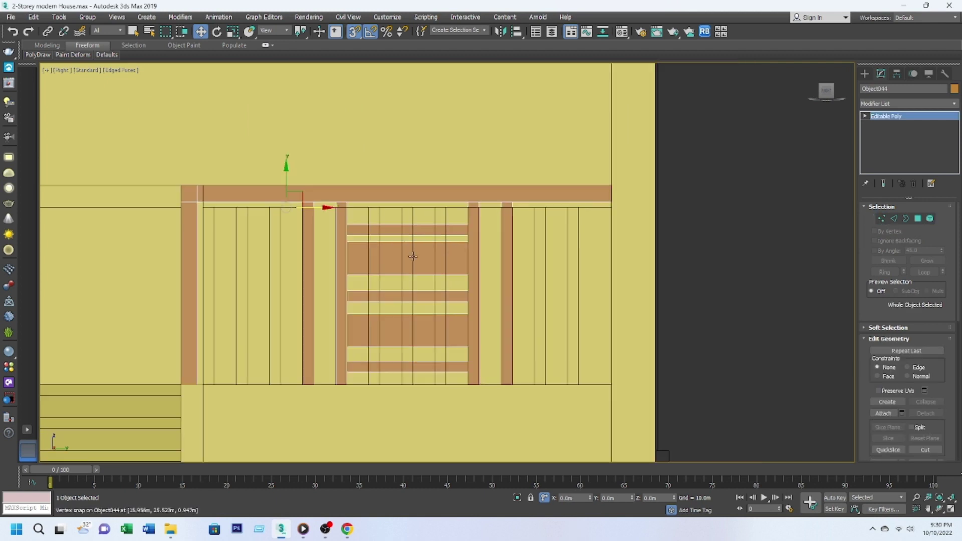
{"action": "scroll", "coordinate": [417, 176], "scroll_direction": "up", "scroll_amount": 3}
{"action": "left_click_drag", "start_coordinate": [519, 228], "coordinate": [519, 183]}
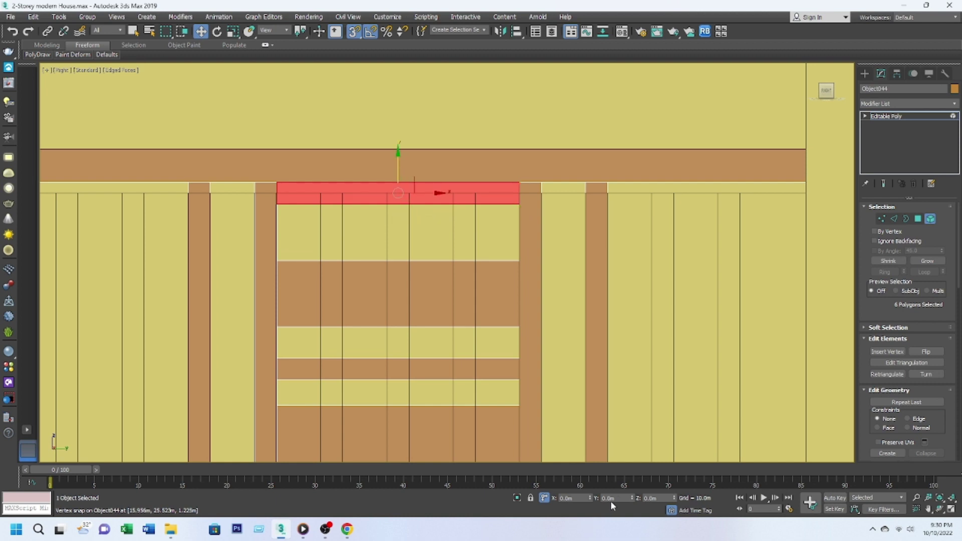
{"action": "key", "text": "ctrl+z"}
Rearrange the wide band within the panel, undoing the trial moves.
{"action": "left_click", "coordinate": [461, 303]}
{"action": "left_click_drag", "start_coordinate": [516, 262], "coordinate": [515, 252]}
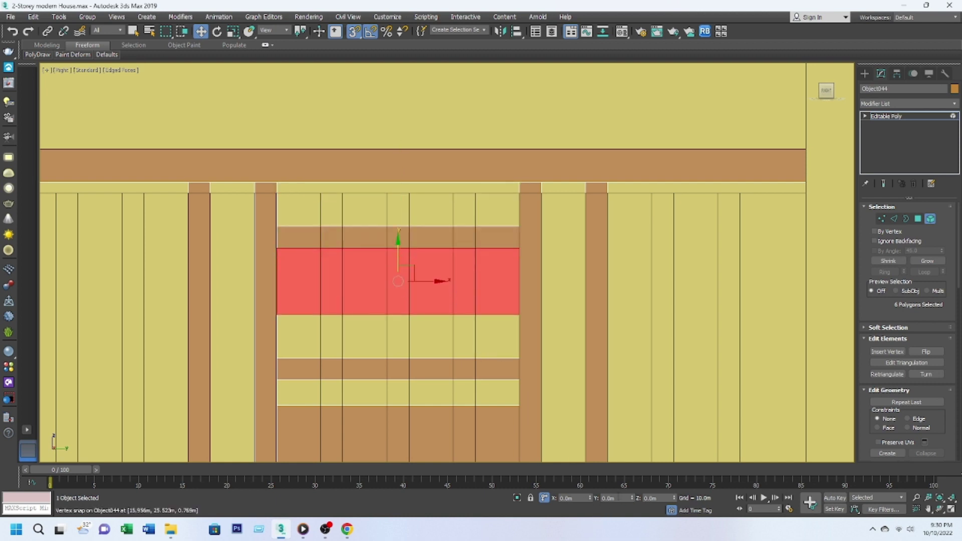
{"action": "key", "text": "ctrl+z"}
{"action": "middle_click_drag", "start_coordinate": [470, 336], "coordinate": [474, 199]}
{"action": "left_click_drag", "start_coordinate": [469, 195], "coordinate": [585, 492]}
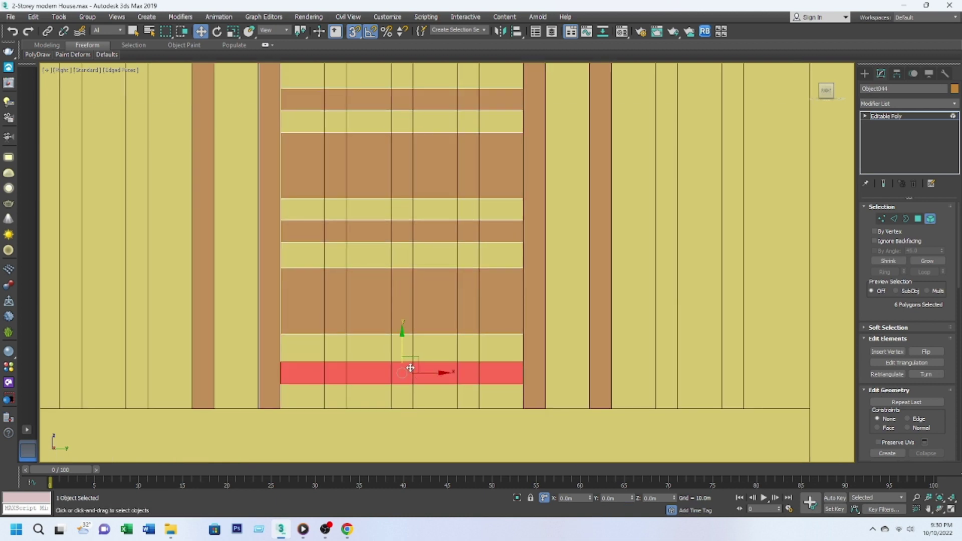
{"action": "key", "text": "ctrl+z"}
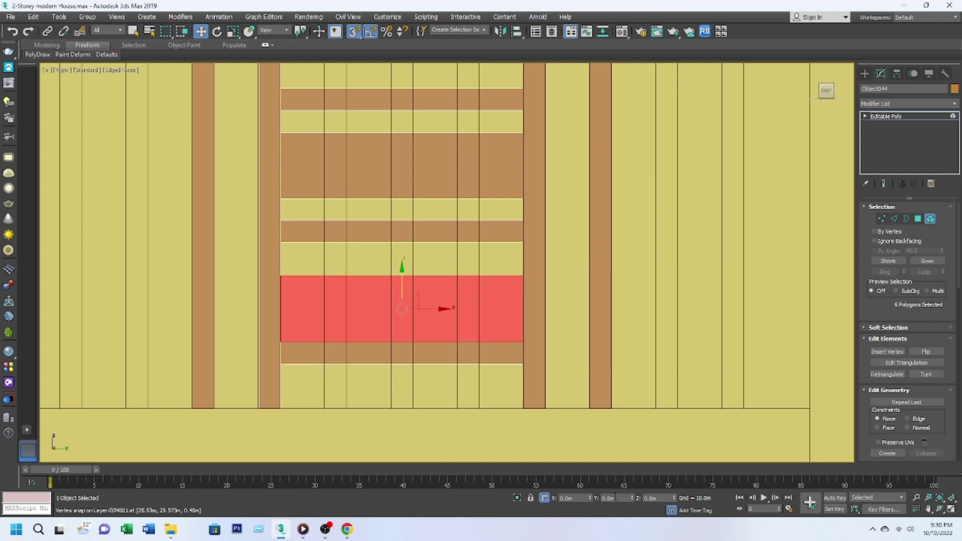
{"action": "key", "text": "ctrl+z"}
{"action": "scroll", "coordinate": [435, 331], "scroll_direction": "down", "scroll_amount": 3}
Try copying a vertical post to a new position, then undo it.
{"action": "middle_click_drag", "start_coordinate": [435, 330], "coordinate": [458, 349]}
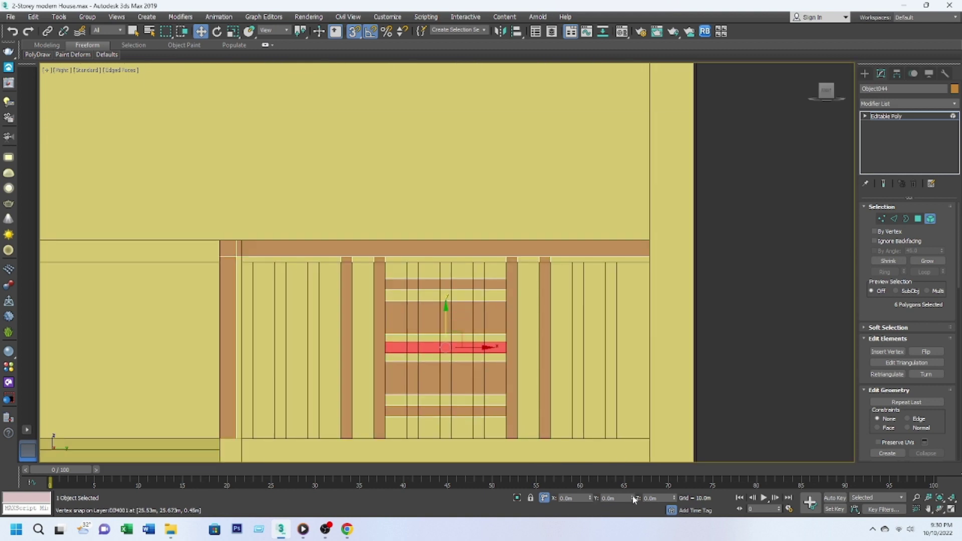
{"action": "middle_click_drag", "start_coordinate": [543, 390], "coordinate": [534, 329]}
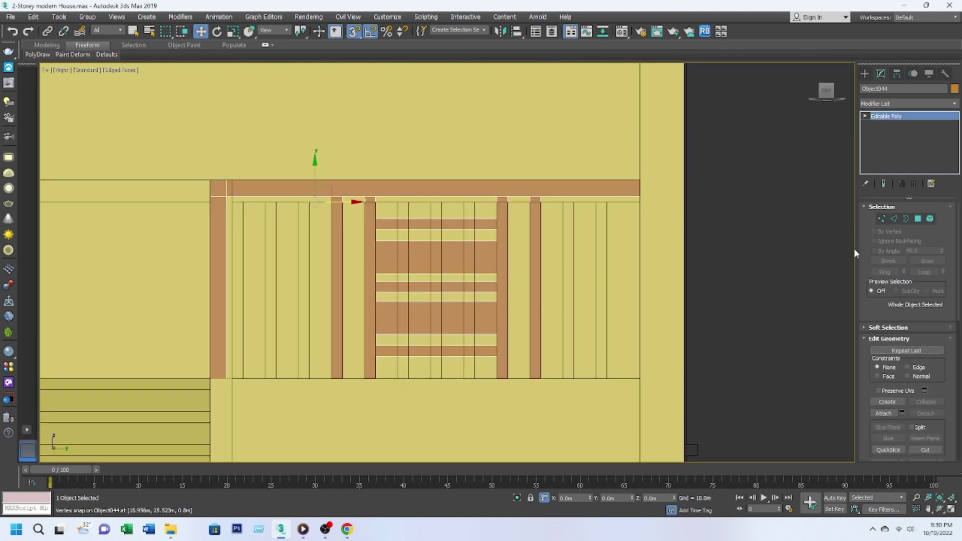
{"action": "left_click", "coordinate": [534, 329]}
{"action": "left_click_drag", "start_coordinate": [494, 310], "coordinate": [558, 311], "text": "shift"}
{"action": "left_click", "coordinate": [522, 271]}
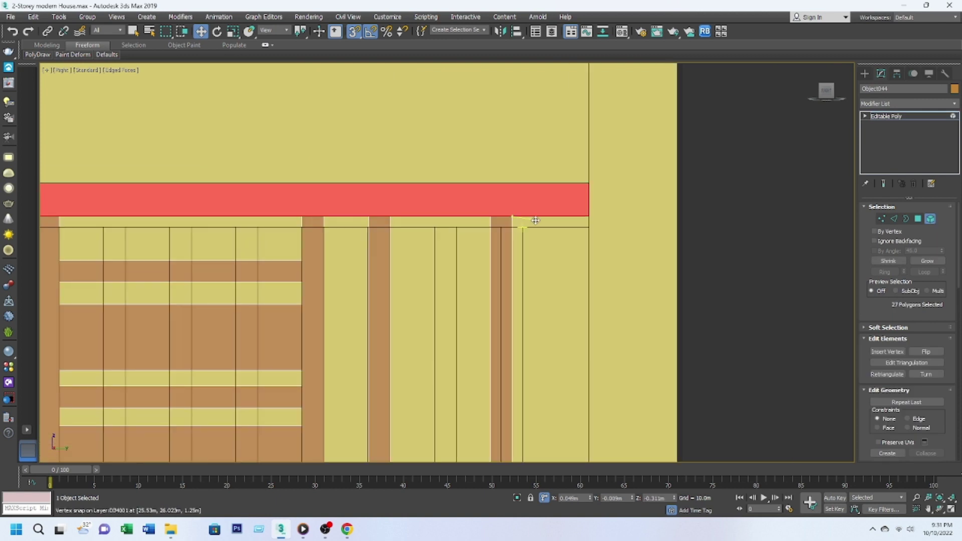
{"action": "key", "text": "ctrl+z"}
{"action": "scroll", "coordinate": [725, 275], "scroll_direction": "down", "scroll_amount": 3}
{"action": "key", "text": "5"}
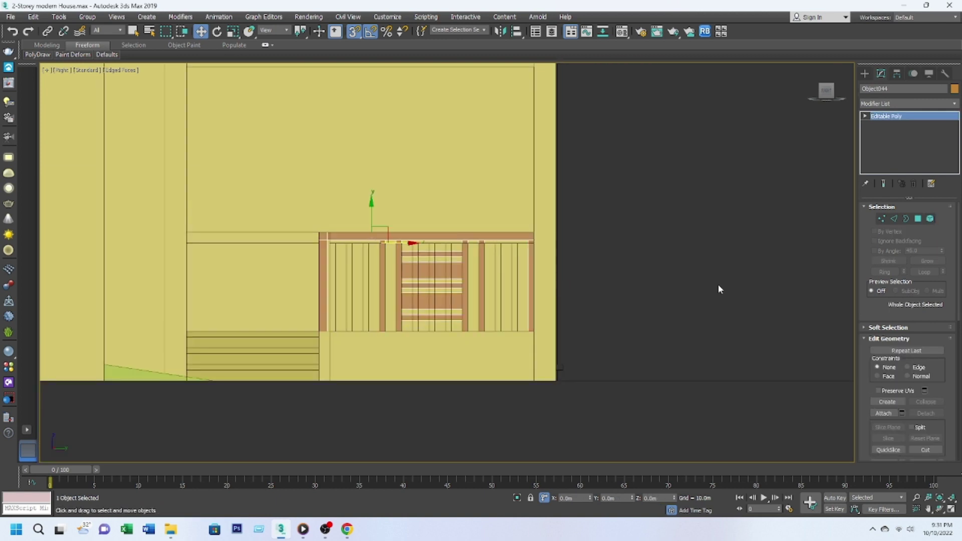
Clone the slatted panel into the middle and left bays.
{"action": "left_click", "coordinate": [927, 222]}
{"action": "scroll", "coordinate": [446, 305], "scroll_direction": "up", "scroll_amount": 5}
{"action": "left_click", "coordinate": [423, 200]}
{"action": "left_click_drag", "start_coordinate": [441, 215], "coordinate": [580, 321], "text": "shift"}
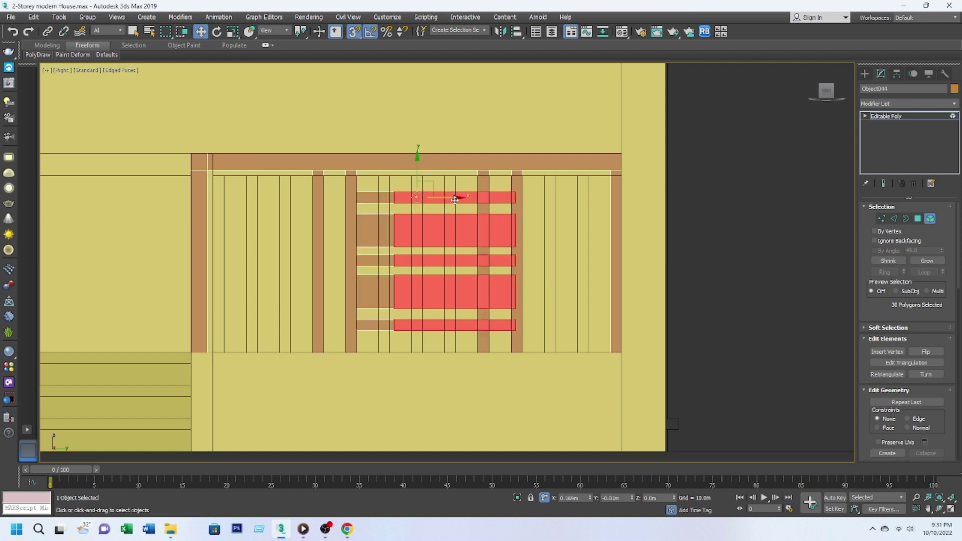
{"action": "left_click", "coordinate": [520, 272]}
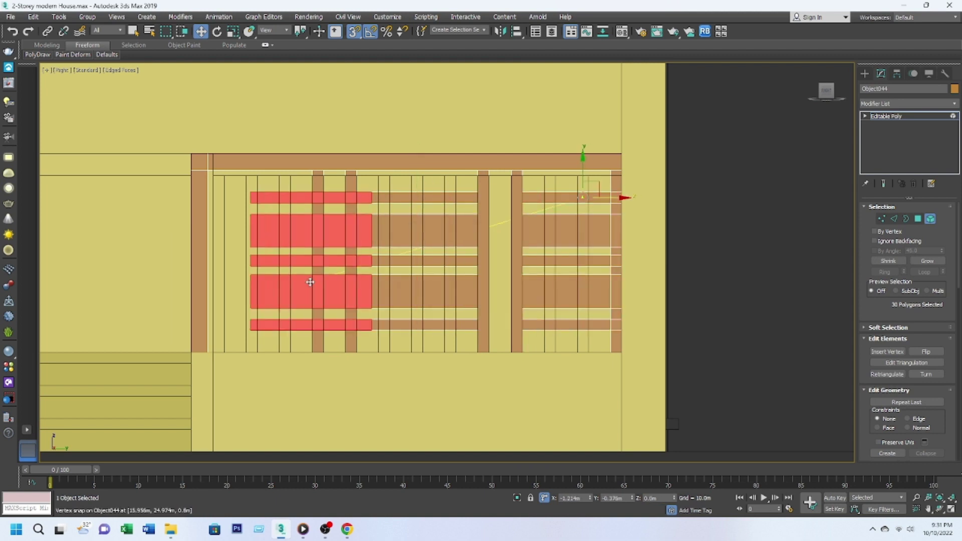
{"action": "mouse_move", "coordinate": [572, 228]}
{"action": "left_mouse_down", "text": "shift"}
{"action": "mouse_move", "coordinate": [240, 228]}
{"action": "mouse_move", "coordinate": [262, 309]}
{"action": "left_mouse_up", "text": "shift"}
{"action": "left_click", "coordinate": [516, 333]}
Select the vertices at the railing's left end.
{"action": "scroll", "coordinate": [371, 345], "scroll_direction": "up", "scroll_amount": 3}
{"action": "scroll", "coordinate": [370, 346], "scroll_direction": "down", "scroll_amount": 4}
{"action": "left_click", "coordinate": [880, 219]}
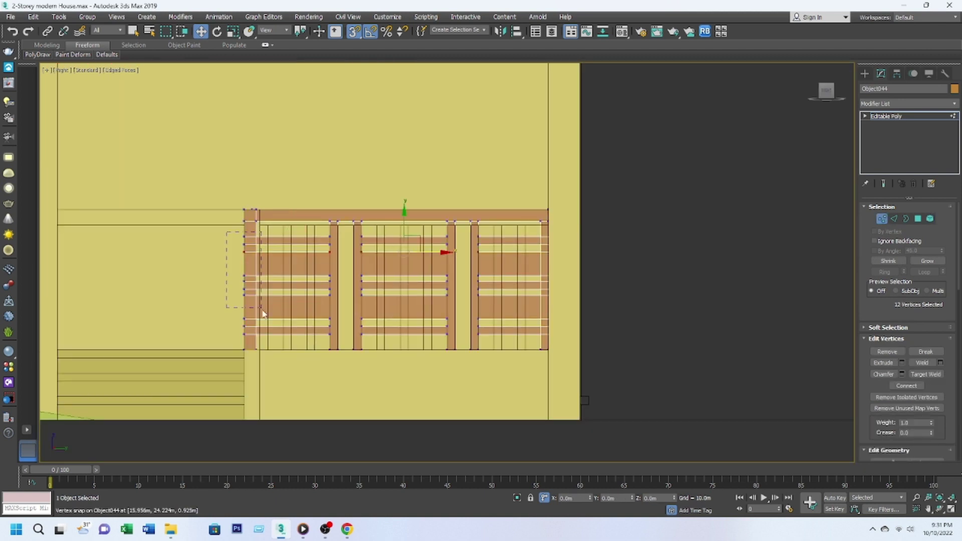
{"action": "scroll", "coordinate": [361, 273], "scroll_direction": "down", "scroll_amount": 1}
Select the slat faces of the left, middle and right railing panels in wireframe.
{"action": "middle_click_drag", "start_coordinate": [361, 273], "coordinate": [626, 261], "text": "alt"}
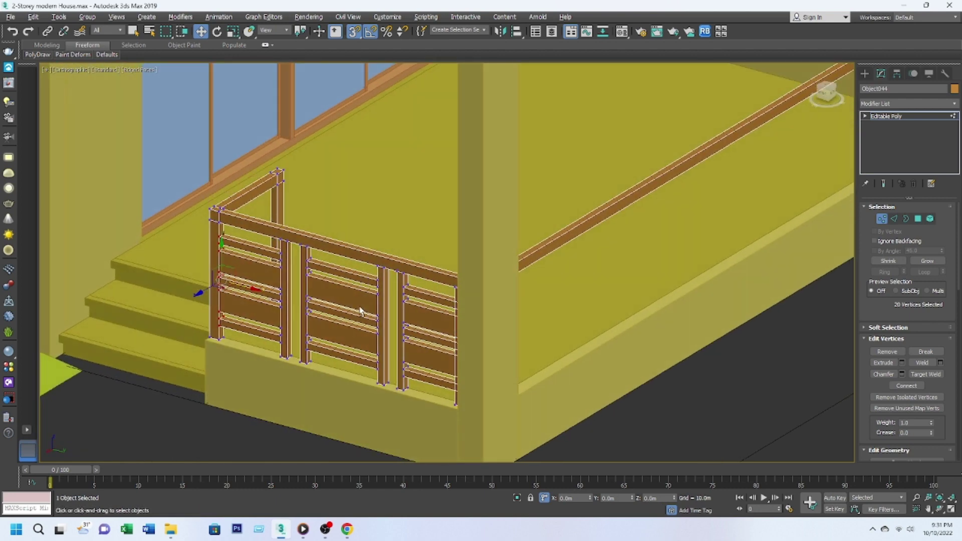
{"action": "scroll", "coordinate": [626, 260], "scroll_direction": "up", "scroll_amount": 2}
{"action": "key", "text": "F3"}
{"action": "middle_click_drag", "start_coordinate": [524, 301], "coordinate": [520, 239]}
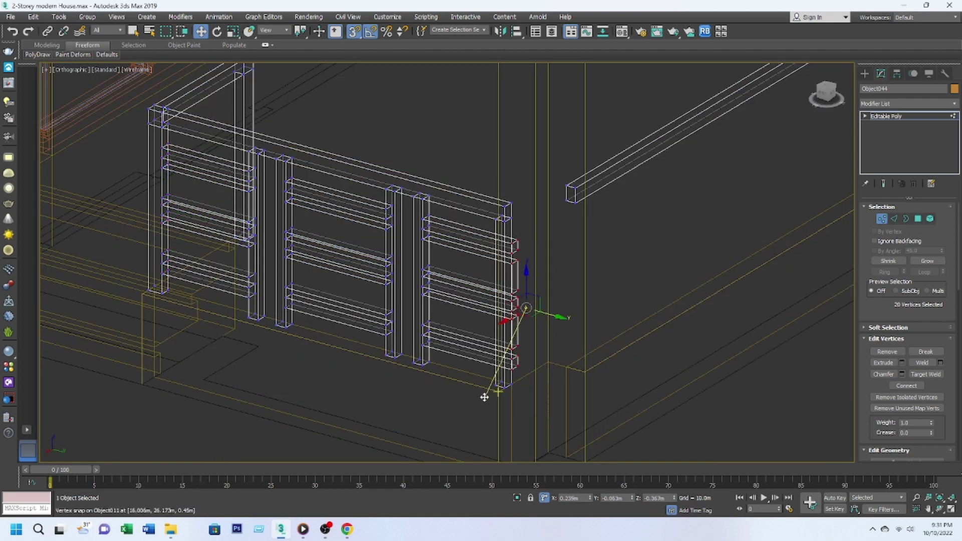
{"action": "key", "text": "4"}
{"action": "left_click", "coordinate": [236, 194]}
{"action": "left_click", "coordinate": [233, 268], "text": "ctrl"}
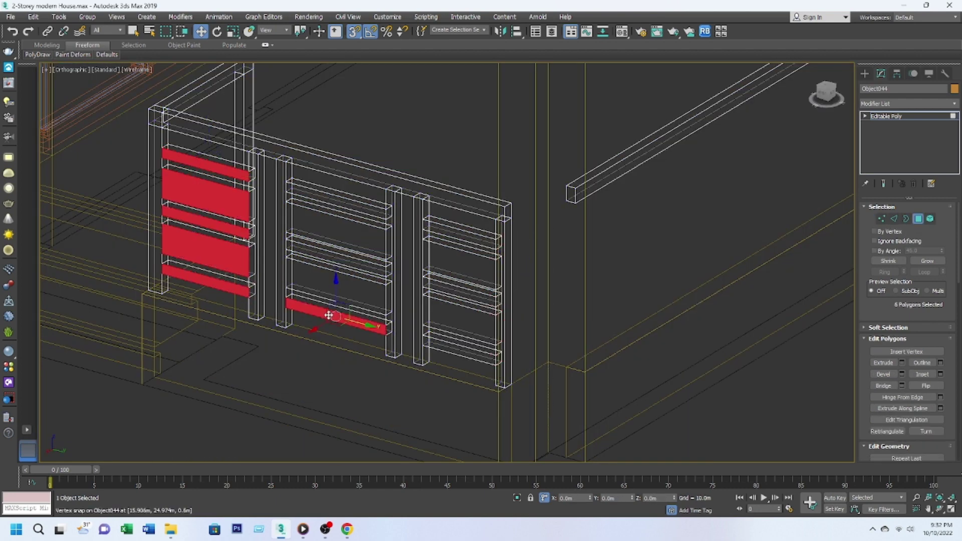
{"action": "left_click", "coordinate": [336, 285], "text": "ctrl"}
{"action": "left_click", "coordinate": [335, 262], "text": "ctrl"}
{"action": "left_click", "coordinate": [335, 228], "text": "ctrl"}
{"action": "left_click", "coordinate": [336, 201], "text": "ctrl"}
{"action": "left_click", "coordinate": [459, 234], "text": "ctrl"}
{"action": "left_click", "coordinate": [458, 263], "text": "ctrl"}
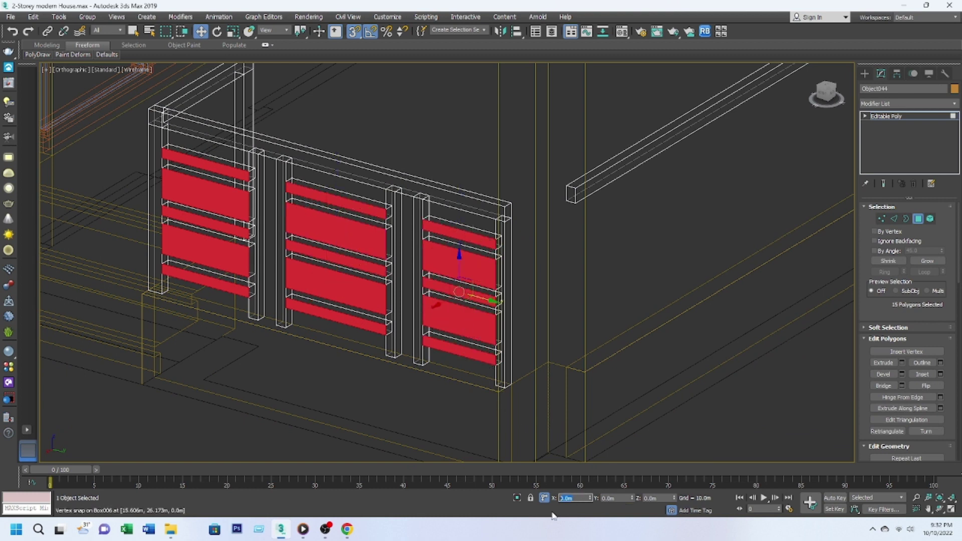
Return to shaded display and select the left slatted panel as a whole element.
{"action": "key", "text": "4"}
{"action": "key", "text": "shift+z"}
{"action": "key", "text": "F3"}
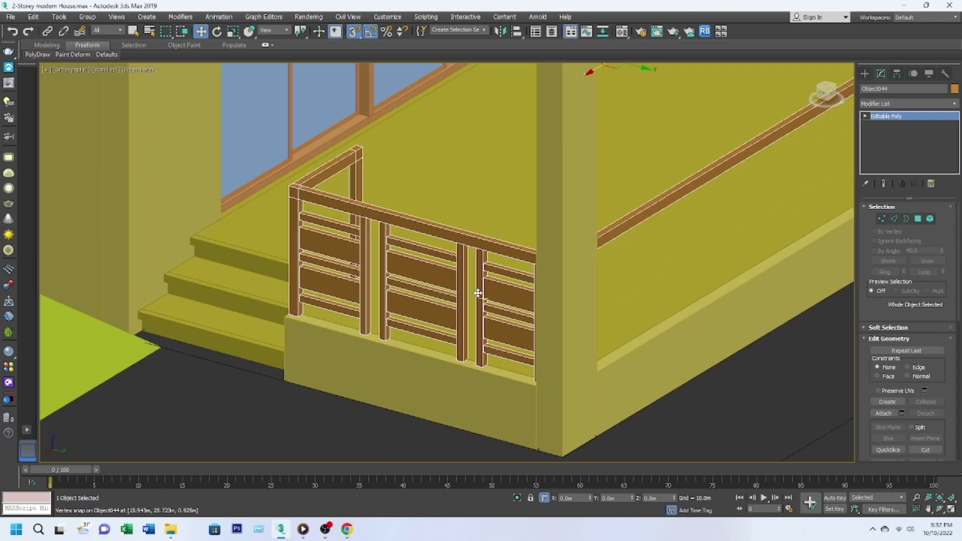
{"action": "key", "text": "5"}
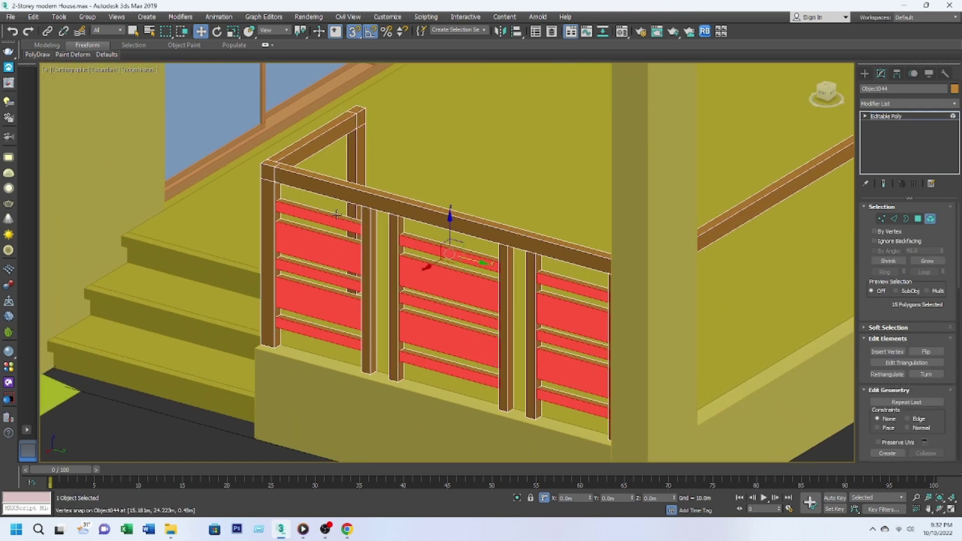
{"action": "left_click", "coordinate": [317, 346]}
{"action": "key", "text": "t"}
In Top view, Shift-clone the left panel and rotate the copy 90° onto the bottom rail.
{"action": "key", "text": "z"}
{"action": "key", "text": "F3"}
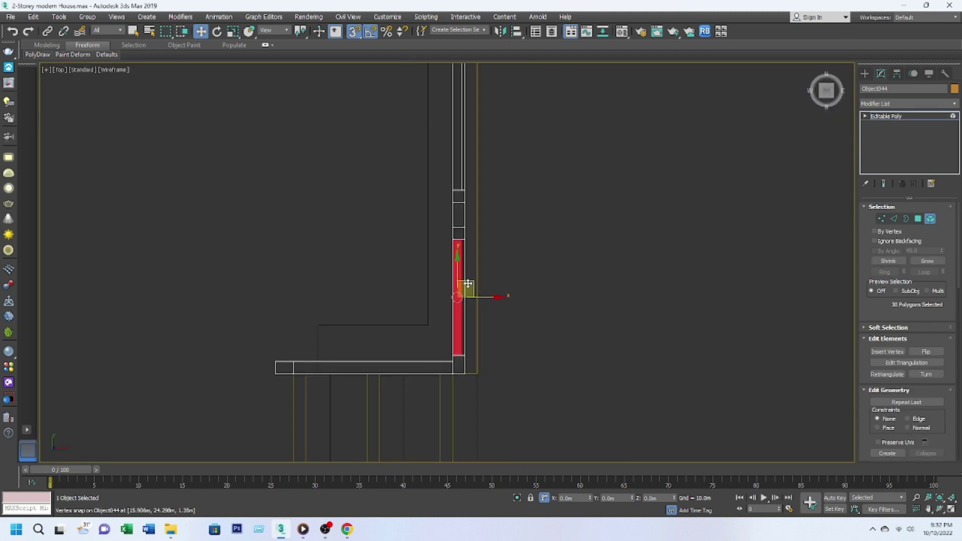
{"action": "mouse_move", "coordinate": [459, 300]}
{"action": "left_mouse_down", "text": "shift"}
{"action": "mouse_move", "coordinate": [365, 316]}
{"action": "mouse_move", "coordinate": [452, 362]}
{"action": "left_mouse_up", "text": "shift"}
{"action": "key", "text": "Return"}
{"action": "key", "text": "e"}
{"action": "right_click", "coordinate": [393, 262]}
{"action": "left_click", "coordinate": [419, 275]}
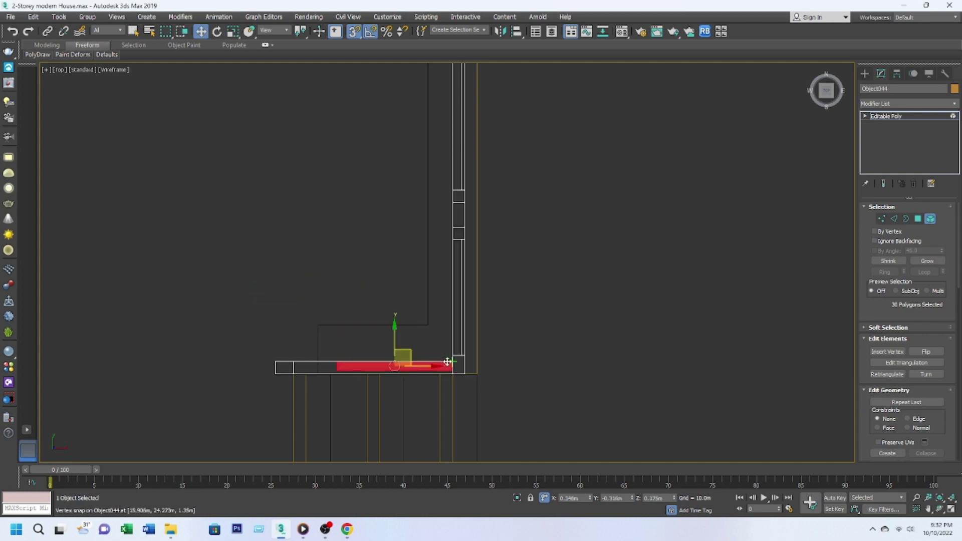
Draw a flat Plane in the Right view beside the balcony railing.
{"action": "key", "text": "1"}
{"action": "key", "text": "1"}
{"action": "middle_click_drag", "start_coordinate": [500, 372], "coordinate": [499, 245], "text": "alt"}
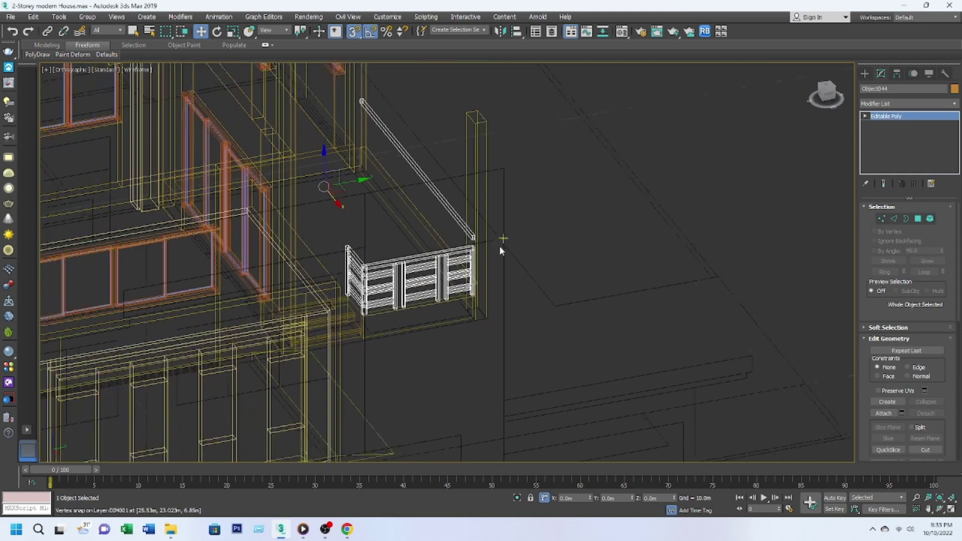
{"action": "scroll", "coordinate": [499, 246], "scroll_direction": "up", "scroll_amount": 5}
{"action": "scroll", "coordinate": [403, 284], "scroll_direction": "up", "scroll_amount": 2}
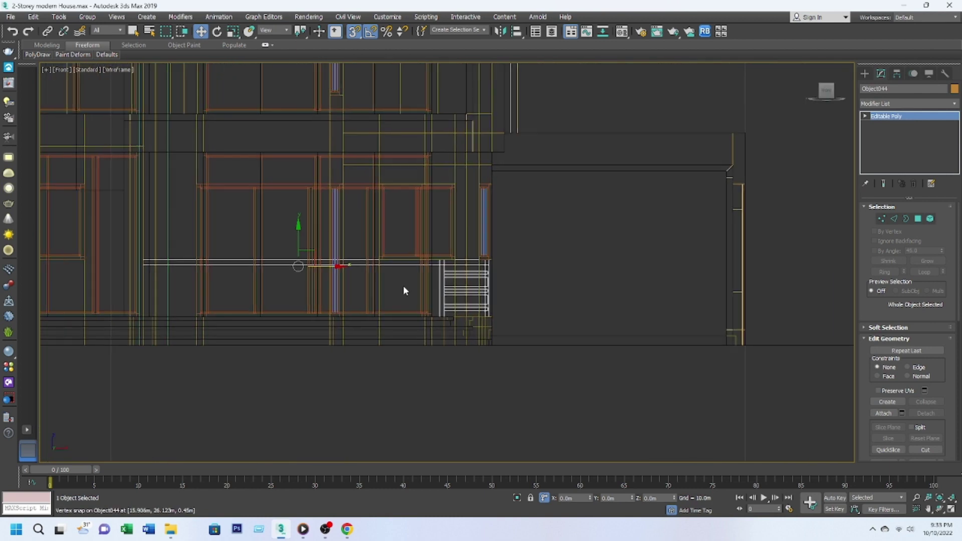
{"action": "scroll", "coordinate": [425, 266], "scroll_direction": "up", "scroll_amount": 3}
{"action": "left_click", "coordinate": [927, 176]}
{"action": "left_click_drag", "start_coordinate": [537, 123], "coordinate": [568, 390]}
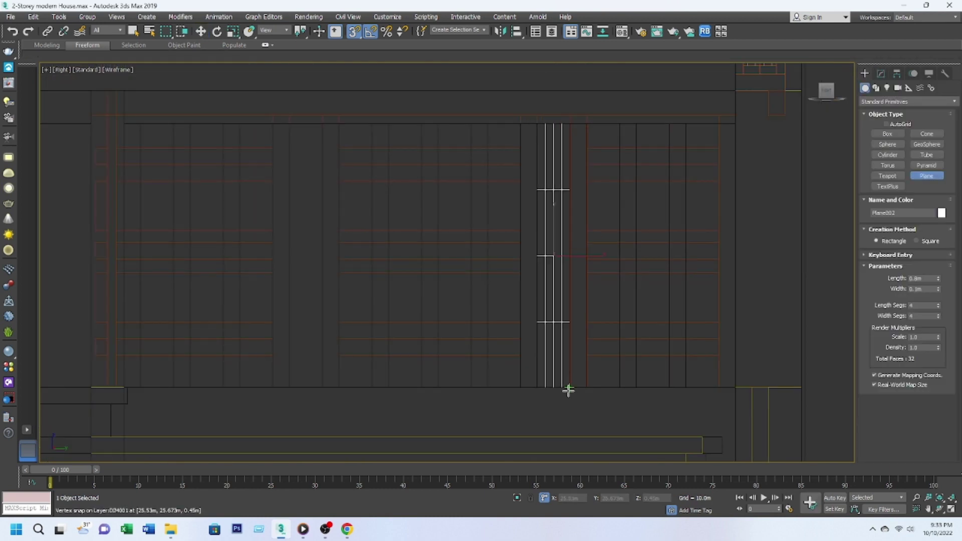
{"action": "right_click", "coordinate": [768, 296]}
{"action": "left_click", "coordinate": [595, 307]}
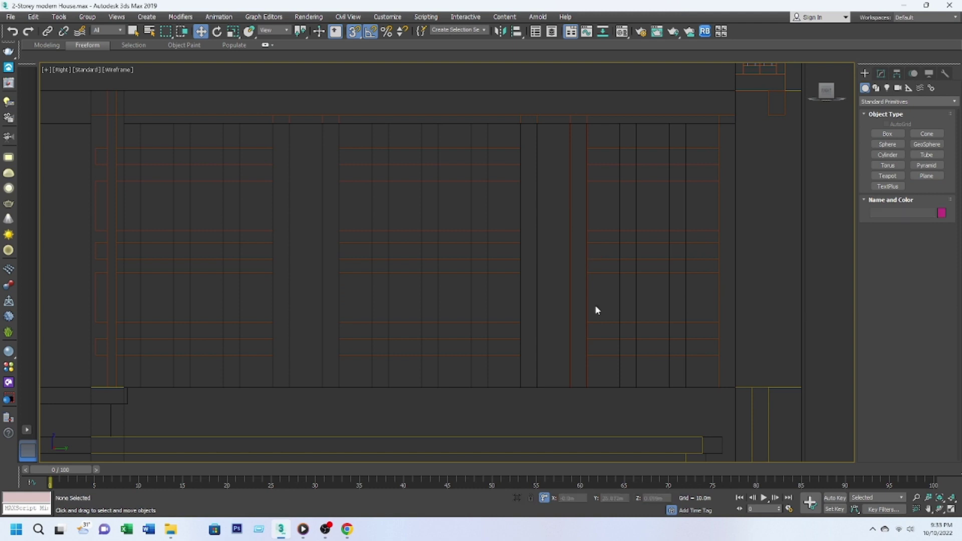
Select Object044's middle railing panel element and Shift-clone it in Top view.
{"action": "scroll", "coordinate": [545, 293], "scroll_direction": "down", "scroll_amount": 3}
{"action": "key", "text": "F3"}
{"action": "left_click", "coordinate": [622, 221]}
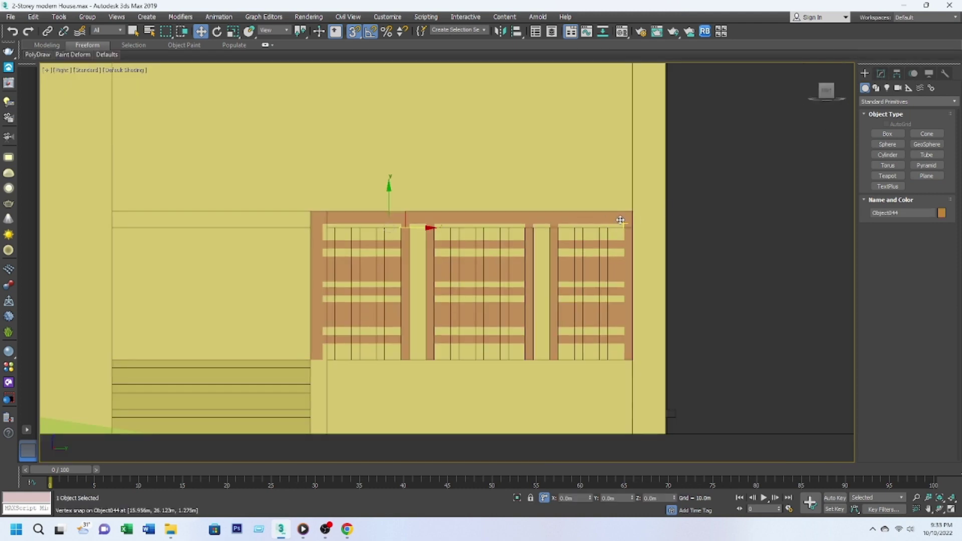
{"action": "key", "text": "F4"}
{"action": "key", "text": "4"}
{"action": "left_click", "coordinate": [489, 318], "text": "ctrl"}
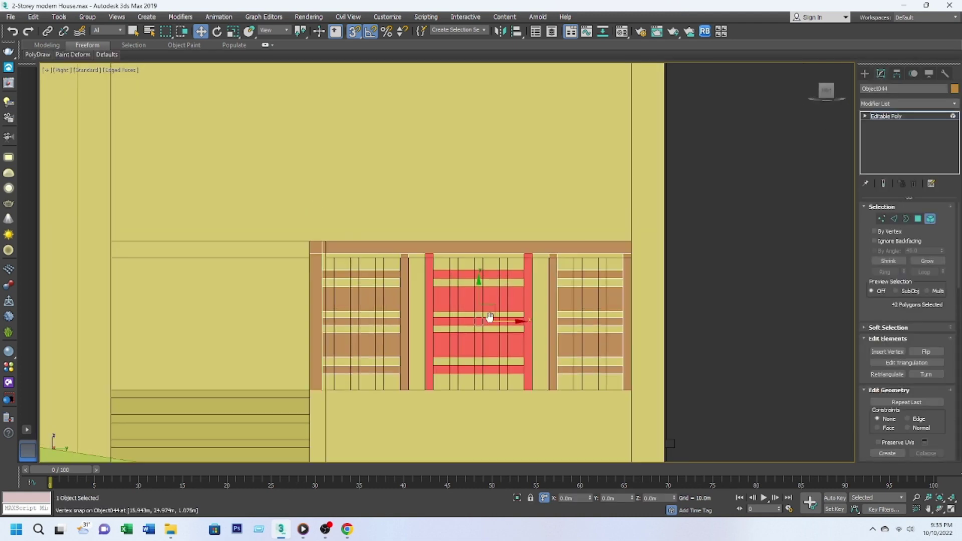
{"action": "scroll", "coordinate": [489, 317], "scroll_direction": "down", "scroll_amount": 1}
{"action": "key", "text": "t"}
{"action": "mouse_move", "coordinate": [497, 279]}
{"action": "left_mouse_down", "text": "shift"}
{"action": "mouse_move", "coordinate": [448, 230]}
{"action": "mouse_move", "coordinate": [484, 240]}
{"action": "left_mouse_up", "text": "shift"}
{"action": "left_click", "coordinate": [527, 272]}
{"action": "key", "text": "F3"}
Rotate the cloned panel about 10° and nudge its vertices slightly upward.
{"action": "key", "text": "e"}
{"action": "key", "text": "1"}
{"action": "left_click_drag", "start_coordinate": [395, 119], "coordinate": [483, 271]}
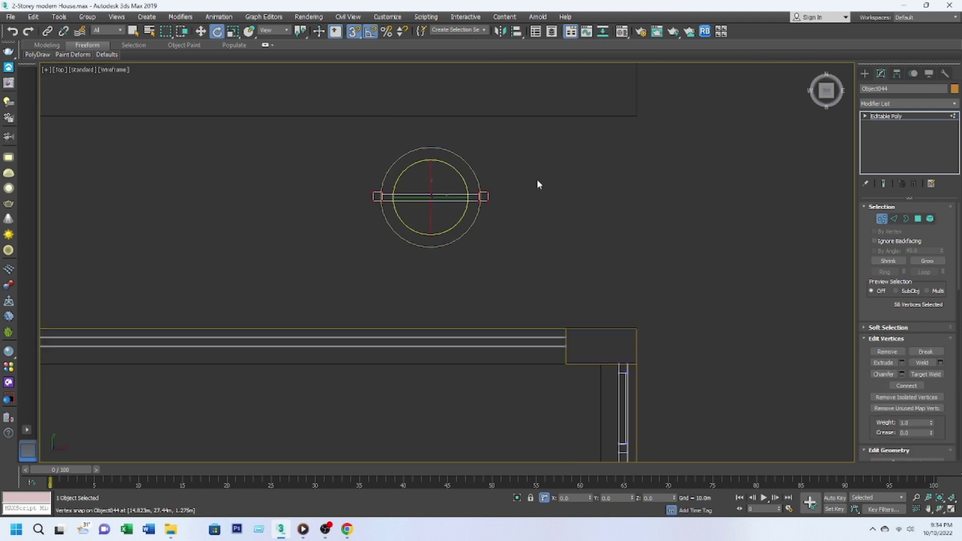
{"action": "key", "text": "w"}
{"action": "left_click_drag", "start_coordinate": [431, 197], "coordinate": [433, 198]}
Shift-clone the panel element to the right along the front rail.
{"action": "mouse_move", "coordinate": [538, 347]}
{"action": "middle_mouse_down", "text": "alt"}
{"action": "mouse_move", "coordinate": [369, 290]}
{"action": "mouse_move", "coordinate": [671, 286]}
{"action": "middle_mouse_up", "text": "alt"}
{"action": "scroll", "coordinate": [471, 325], "scroll_direction": "up", "scroll_amount": 3}
{"action": "scroll", "coordinate": [457, 338], "scroll_direction": "down", "scroll_amount": 5}
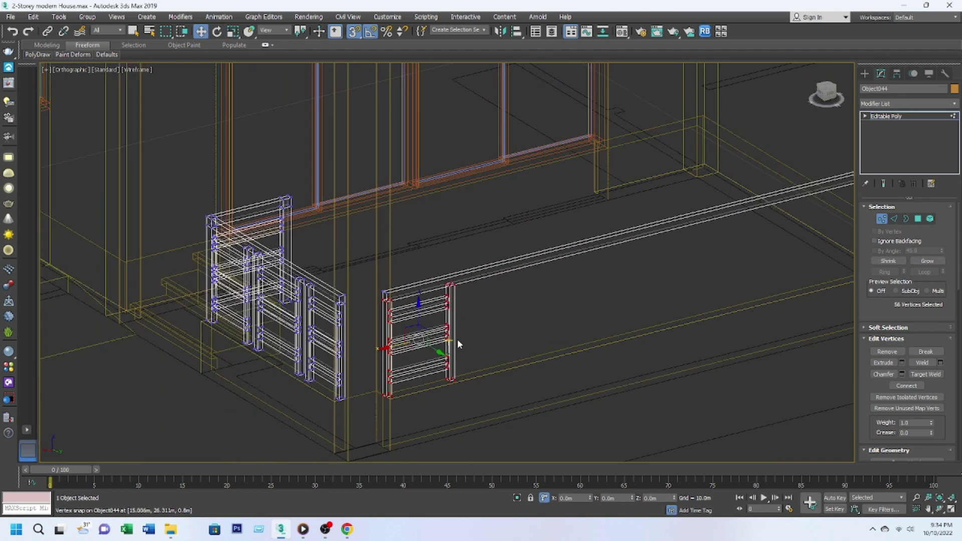
{"action": "key", "text": "5"}
{"action": "left_click", "coordinate": [440, 332]}
{"action": "left_click_drag", "start_coordinate": [440, 334], "coordinate": [706, 343], "text": "shift"}
{"action": "key", "text": "Return"}
In Top view, snap the new clone's vertices right into place beside the first panel.
{"action": "key", "text": "t"}
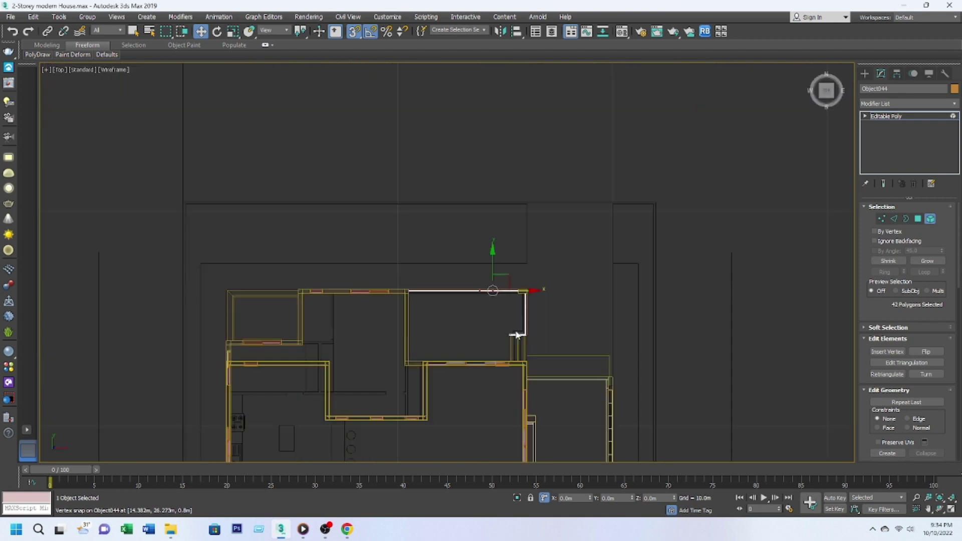
{"action": "scroll", "coordinate": [447, 362], "scroll_direction": "up", "scroll_amount": 3}
{"action": "scroll", "coordinate": [539, 342], "scroll_direction": "up", "scroll_amount": 2}
{"action": "key", "text": "1"}
{"action": "scroll", "coordinate": [551, 335], "scroll_direction": "down", "scroll_amount": 2}
{"action": "scroll", "coordinate": [381, 360], "scroll_direction": "up", "scroll_amount": 2}
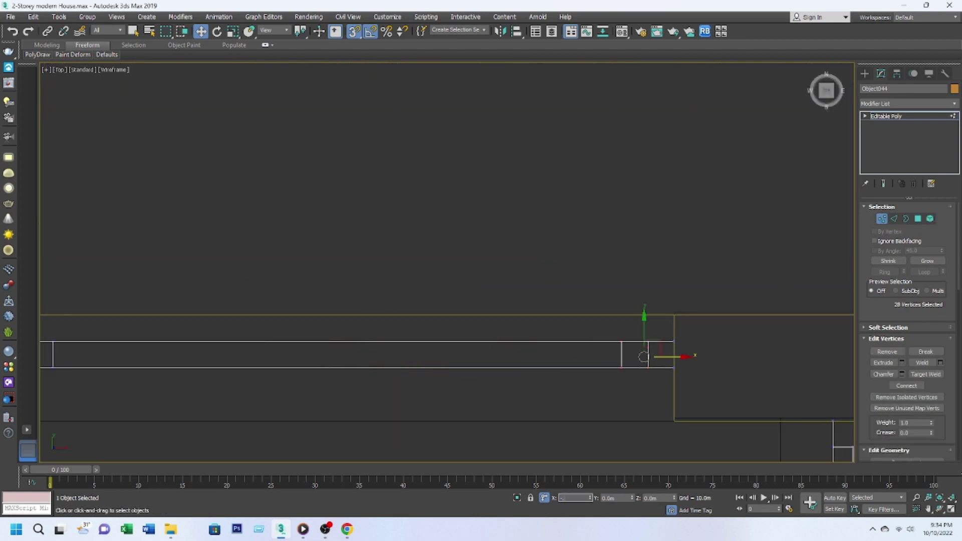
{"action": "scroll", "coordinate": [603, 398], "scroll_direction": "down", "scroll_amount": 2}
{"action": "scroll", "coordinate": [450, 371], "scroll_direction": "up", "scroll_amount": 1}
{"action": "left_click_drag", "start_coordinate": [450, 370], "coordinate": [591, 365]}
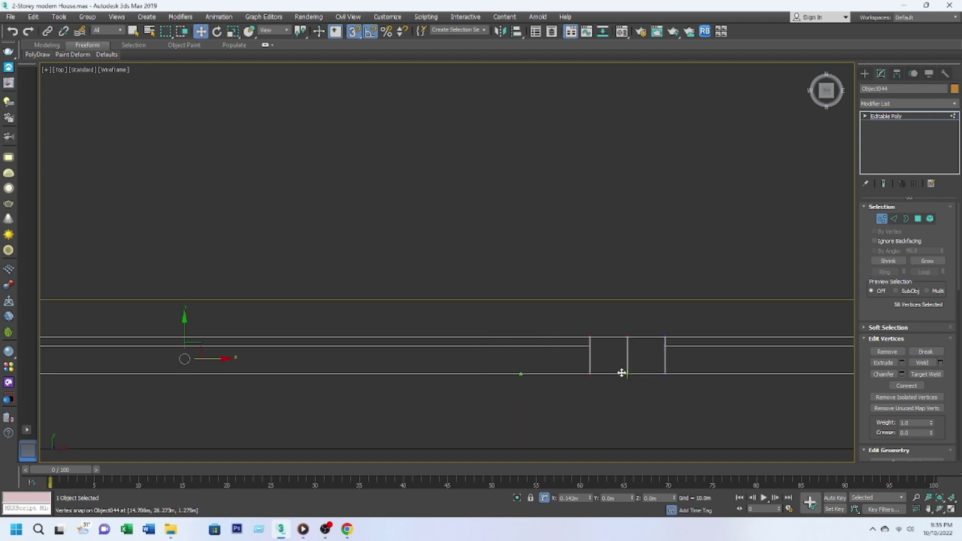
{"action": "scroll", "coordinate": [621, 343], "scroll_direction": "down", "scroll_amount": 3}
Clone the panel element to the right and offset it exactly -0.1 in X.
{"action": "middle_click_drag", "start_coordinate": [620, 343], "coordinate": [464, 296], "text": "alt"}
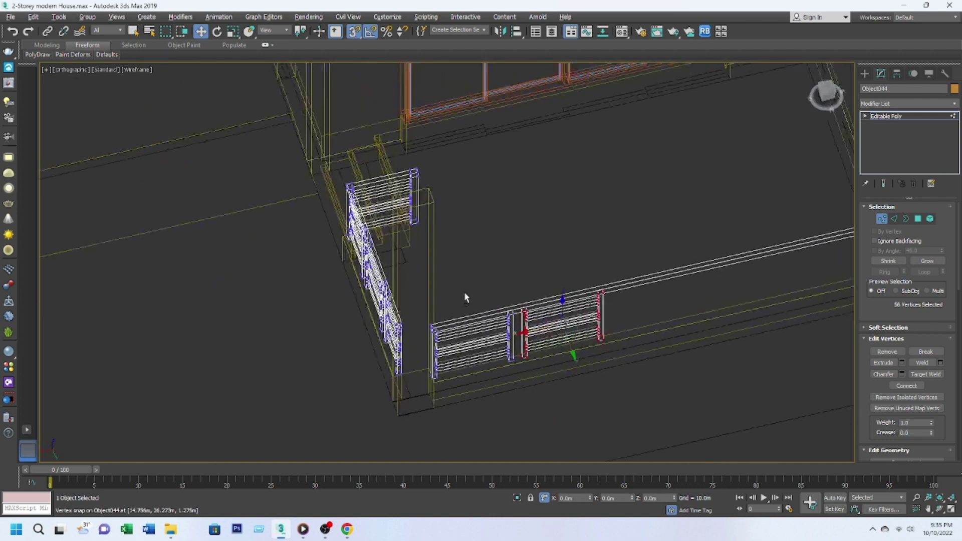
{"action": "scroll", "coordinate": [482, 344], "scroll_direction": "up", "scroll_amount": 5}
{"action": "key", "text": "5"}
{"action": "left_click", "coordinate": [482, 343]}
{"action": "middle_click_drag", "start_coordinate": [482, 343], "coordinate": [460, 348], "text": "alt"}
{"action": "left_click_drag", "start_coordinate": [460, 349], "coordinate": [630, 315], "text": "shift"}
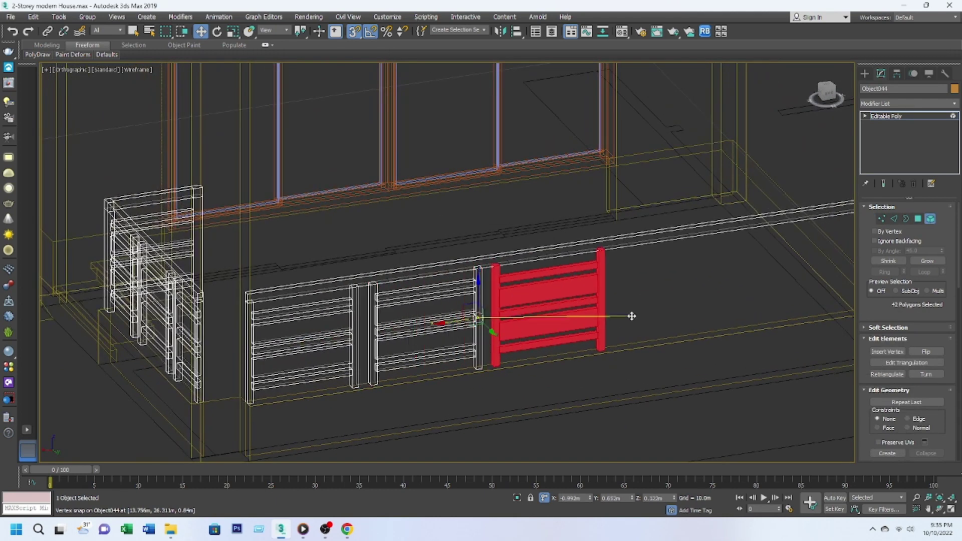
{"action": "scroll", "coordinate": [629, 316], "scroll_direction": "up", "scroll_amount": 5}
{"action": "left_click", "coordinate": [568, 498]}
{"action": "type", "text": "-0.1"}
{"action": "key", "text": "Return"}
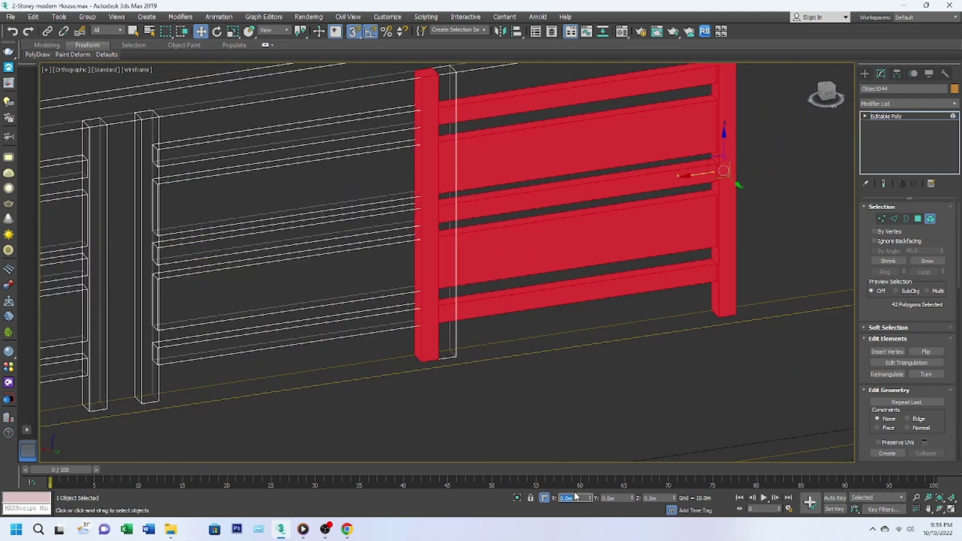
Clone two more panels along the rail, snapping each against the previous post.
{"action": "middle_click_drag", "start_coordinate": [475, 386], "coordinate": [552, 386]}
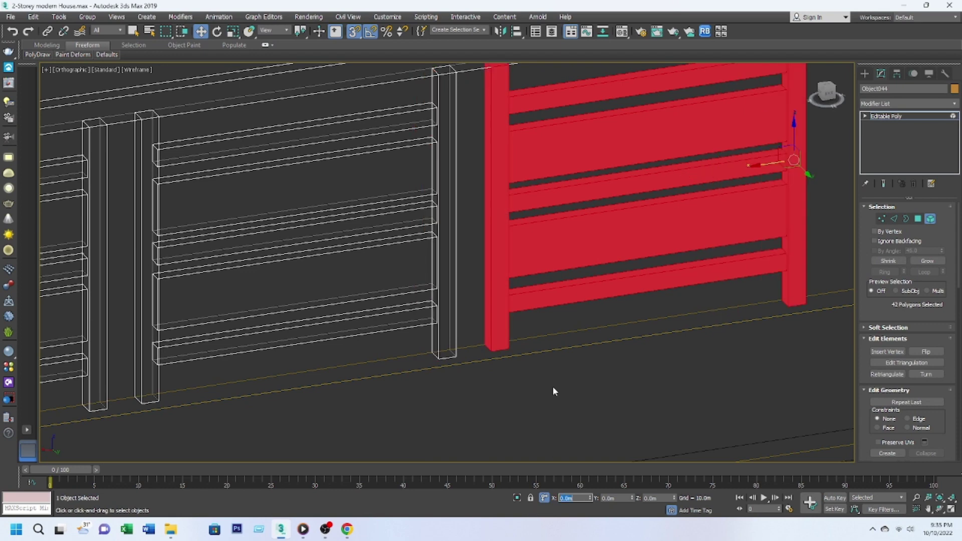
{"action": "scroll", "coordinate": [552, 386], "scroll_direction": "down", "scroll_amount": 4}
{"action": "left_click_drag", "start_coordinate": [530, 307], "coordinate": [583, 314], "text": "shift"}
{"action": "left_click", "coordinate": [518, 271]}
{"action": "scroll", "coordinate": [586, 353], "scroll_direction": "up", "scroll_amount": 5}
{"action": "left_click_drag", "start_coordinate": [587, 353], "coordinate": [514, 364]}
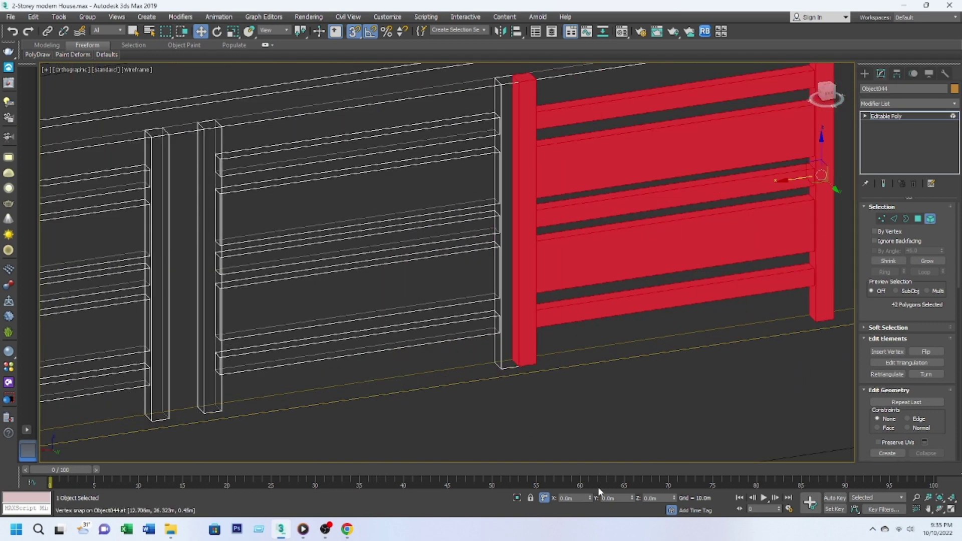
{"action": "scroll", "coordinate": [471, 330], "scroll_direction": "down", "scroll_amount": 4}
{"action": "left_click_drag", "start_coordinate": [471, 330], "coordinate": [529, 298], "text": "shift"}
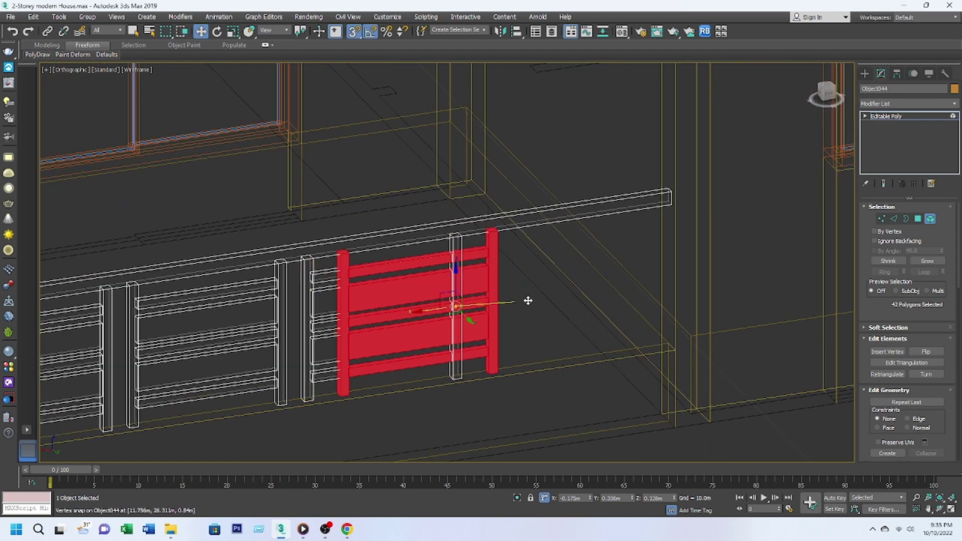
{"action": "left_click", "coordinate": [521, 273]}
{"action": "scroll", "coordinate": [512, 276], "scroll_direction": "up", "scroll_amount": 5}
{"action": "left_click_drag", "start_coordinate": [747, 208], "coordinate": [731, 204]}
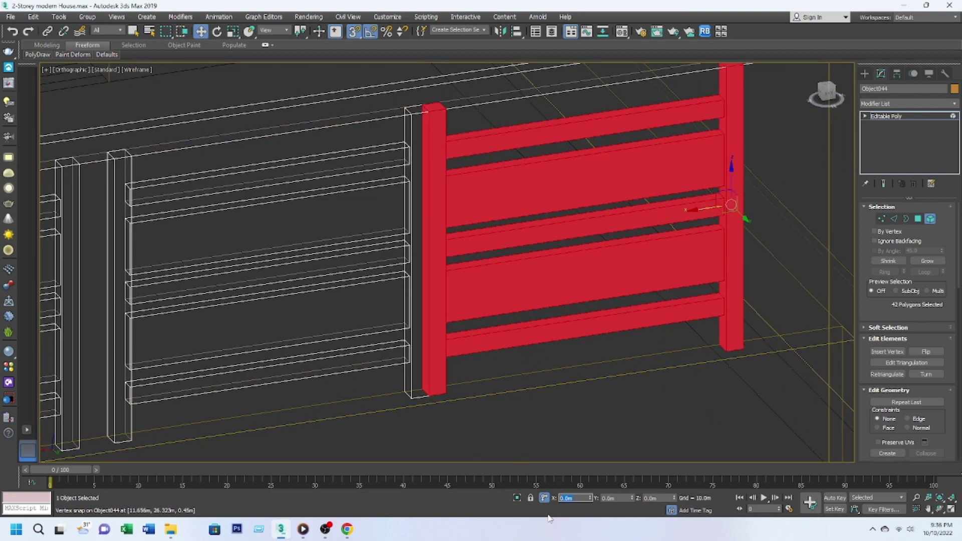
{"action": "scroll", "coordinate": [351, 343], "scroll_direction": "down", "scroll_amount": 5}
Select all the railing panels along the long front rail.
{"action": "mouse_move", "coordinate": [351, 344]}
{"action": "middle_mouse_down"}
{"action": "mouse_move", "coordinate": [558, 335]}
{"action": "mouse_move", "coordinate": [569, 359]}
{"action": "mouse_move", "coordinate": [516, 354]}
{"action": "middle_mouse_up"}
{"action": "scroll", "coordinate": [415, 342], "scroll_direction": "up", "scroll_amount": 2}
{"action": "scroll", "coordinate": [569, 359], "scroll_direction": "up", "scroll_amount": 3}
{"action": "scroll", "coordinate": [515, 354], "scroll_direction": "up", "scroll_amount": 2}
{"action": "left_click_drag", "start_coordinate": [298, 329], "coordinate": [339, 377]}
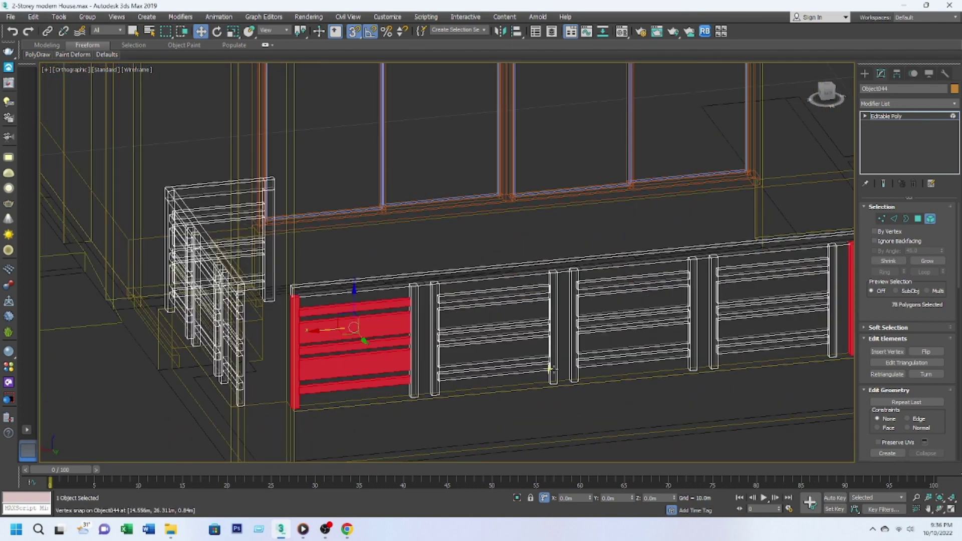
{"action": "left_click_drag", "start_coordinate": [436, 290], "coordinate": [646, 385], "text": "ctrl"}
{"action": "middle_click_drag", "start_coordinate": [646, 386], "coordinate": [490, 385]}
{"action": "left_click_drag", "start_coordinate": [381, 296], "coordinate": [441, 333], "text": "ctrl"}
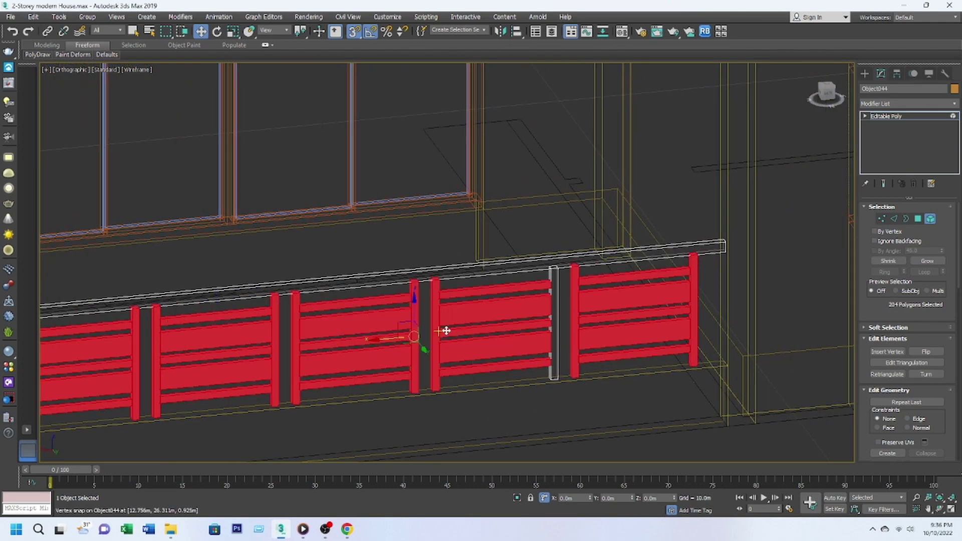
{"action": "scroll", "coordinate": [440, 333], "scroll_direction": "down", "scroll_amount": 4}
{"action": "scroll", "coordinate": [451, 340], "scroll_direction": "up", "scroll_amount": 2}
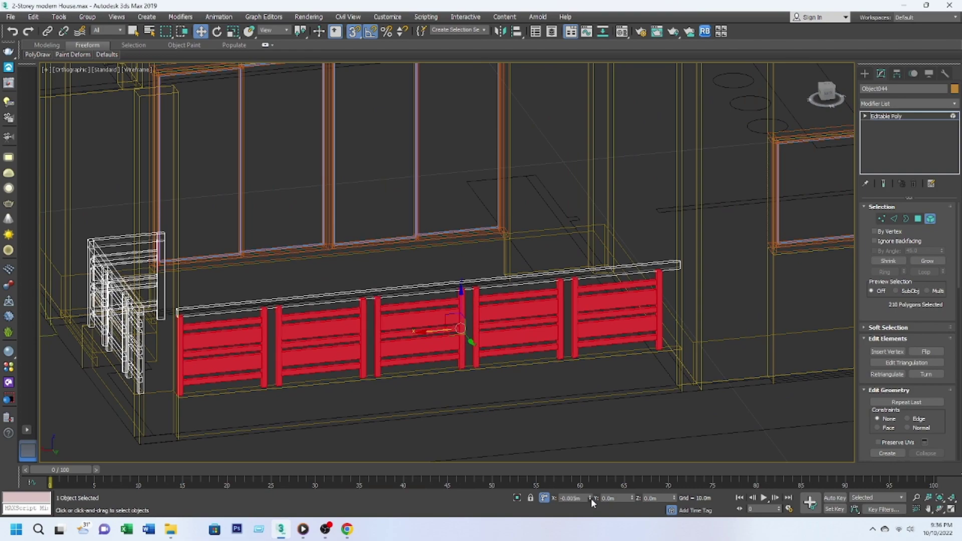
Exit Element mode and orbit around the finished front railing.
{"action": "key", "text": "5"}
{"action": "middle_click_drag", "start_coordinate": [501, 300], "coordinate": [563, 283], "text": "alt"}
{"action": "scroll", "coordinate": [457, 254], "scroll_direction": "up", "scroll_amount": 3}
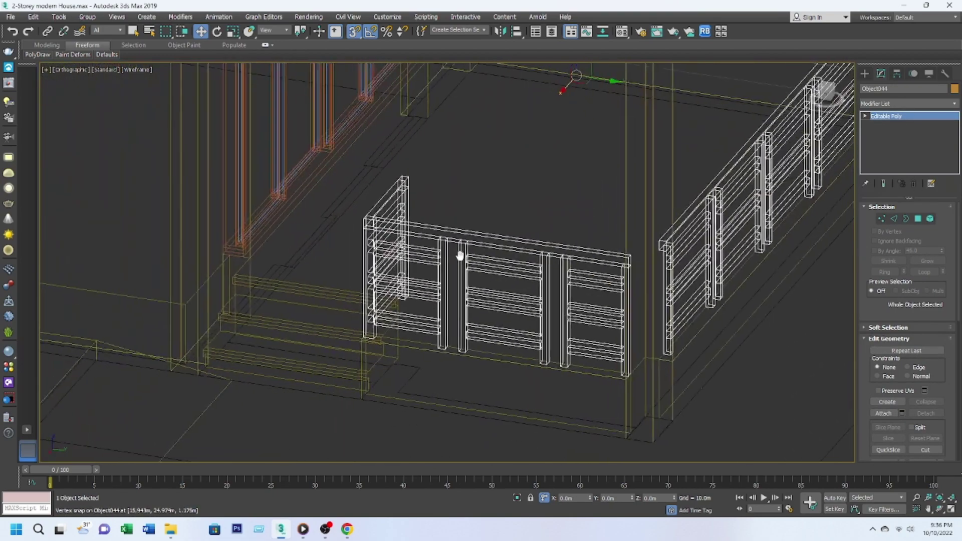
{"action": "scroll", "coordinate": [440, 254], "scroll_direction": "down", "scroll_amount": 3}
Clear the selection and select Object044's right-post vertices in the Right view.
{"action": "middle_click_drag", "start_coordinate": [460, 200], "coordinate": [826, 215], "text": "alt"}
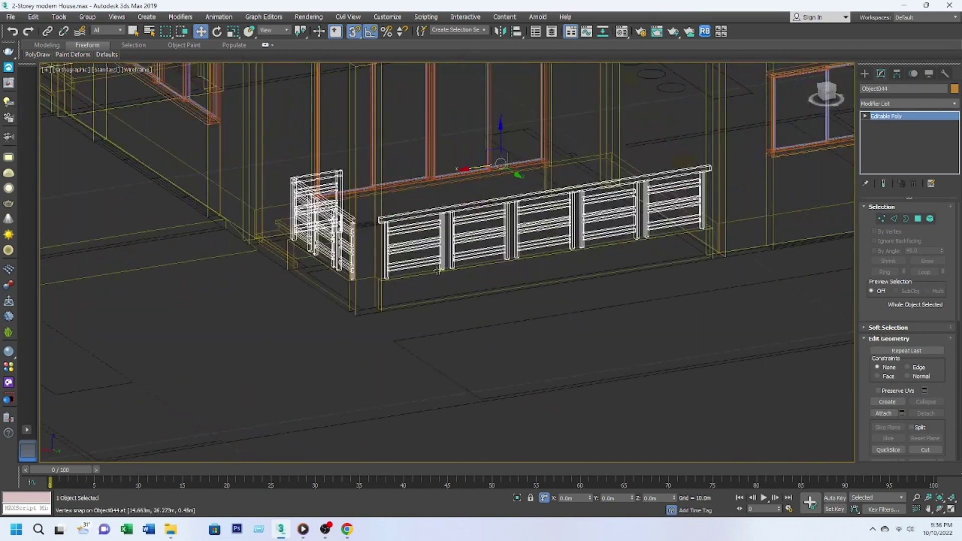
{"action": "key", "text": "F3"}
{"action": "key", "text": "ctrl+d"}
{"action": "scroll", "coordinate": [498, 356], "scroll_direction": "down", "scroll_amount": 2}
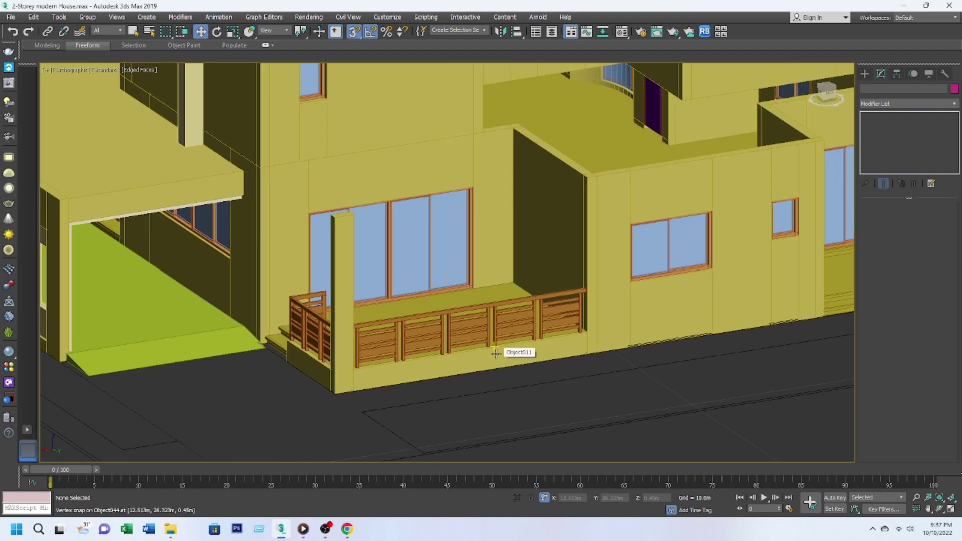
{"action": "scroll", "coordinate": [496, 354], "scroll_direction": "up", "scroll_amount": 3}
{"action": "scroll", "coordinate": [596, 300], "scroll_direction": "up", "scroll_amount": 2}
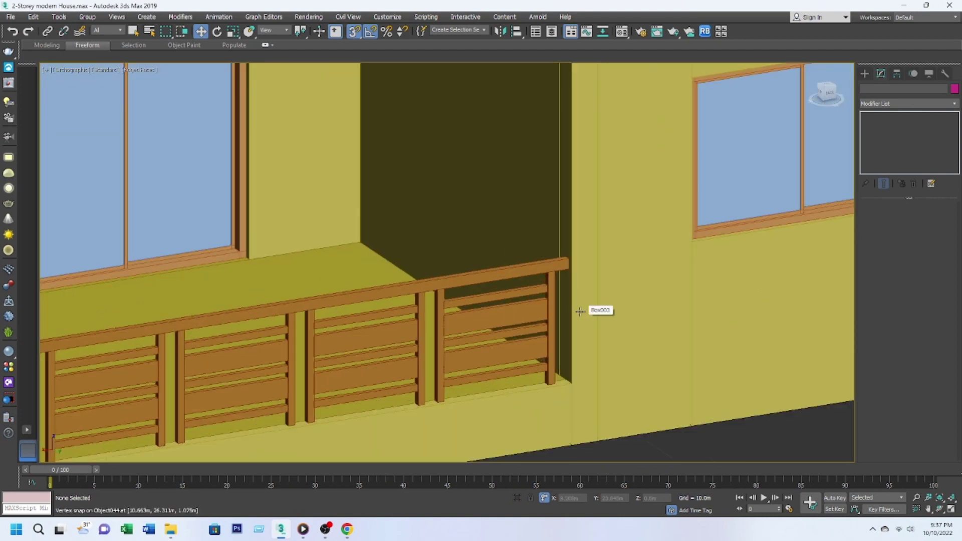
{"action": "key", "text": "F3"}
{"action": "scroll", "coordinate": [374, 313], "scroll_direction": "up", "scroll_amount": 5}
{"action": "scroll", "coordinate": [373, 313], "scroll_direction": "up", "scroll_amount": 2}
{"action": "left_click", "coordinate": [373, 313]}
{"action": "key", "text": "1"}
{"action": "left_click_drag", "start_coordinate": [431, 260], "coordinate": [456, 370]}
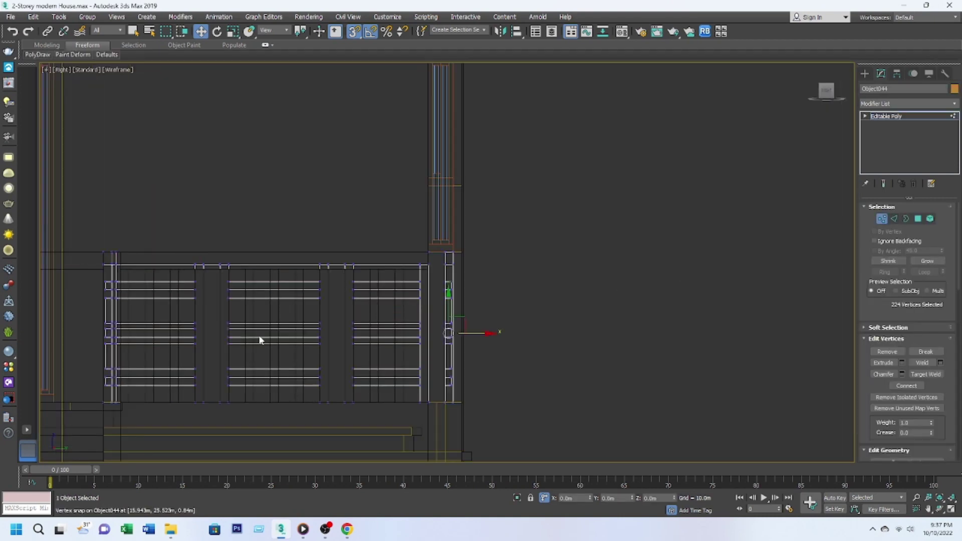
Offset the selected vertices vertically by 0.1, then -0.025, and exit vertex mode.
{"action": "scroll", "coordinate": [184, 310], "scroll_direction": "up", "scroll_amount": 2}
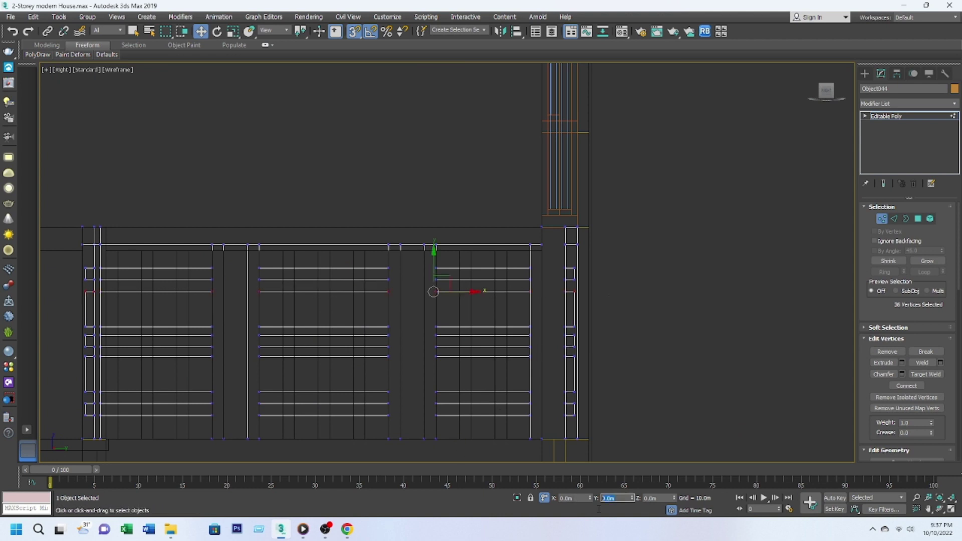
{"action": "type", "text": ".1"}
{"action": "key", "text": "Return"}
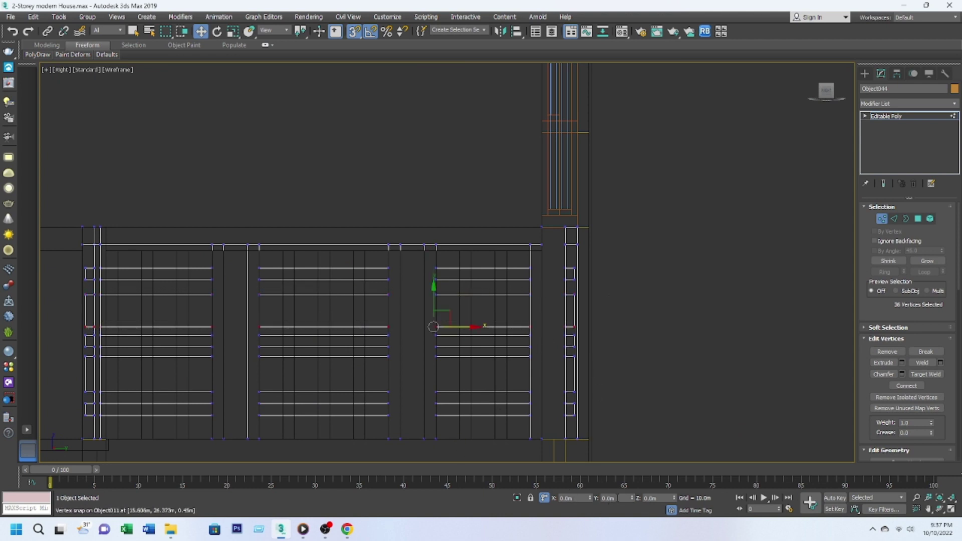
{"action": "middle_click_drag", "start_coordinate": [500, 377], "coordinate": [500, 402]}
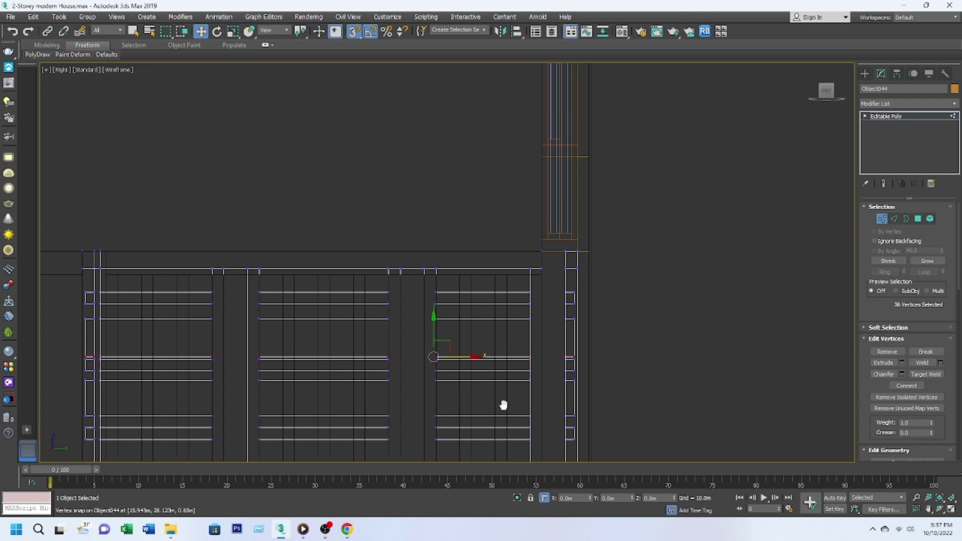
{"action": "key", "text": "Return"}
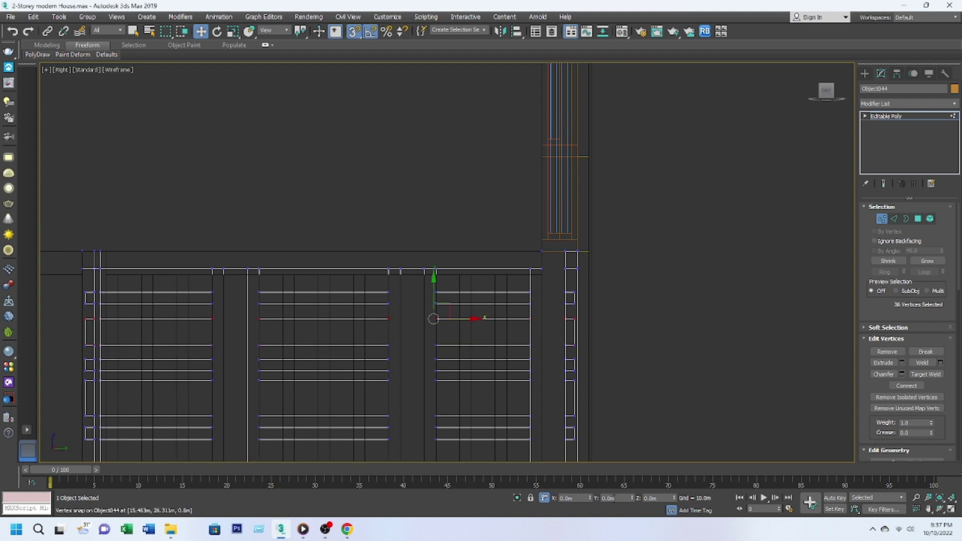
{"action": "middle_click_drag", "start_coordinate": [498, 362], "coordinate": [586, 325]}
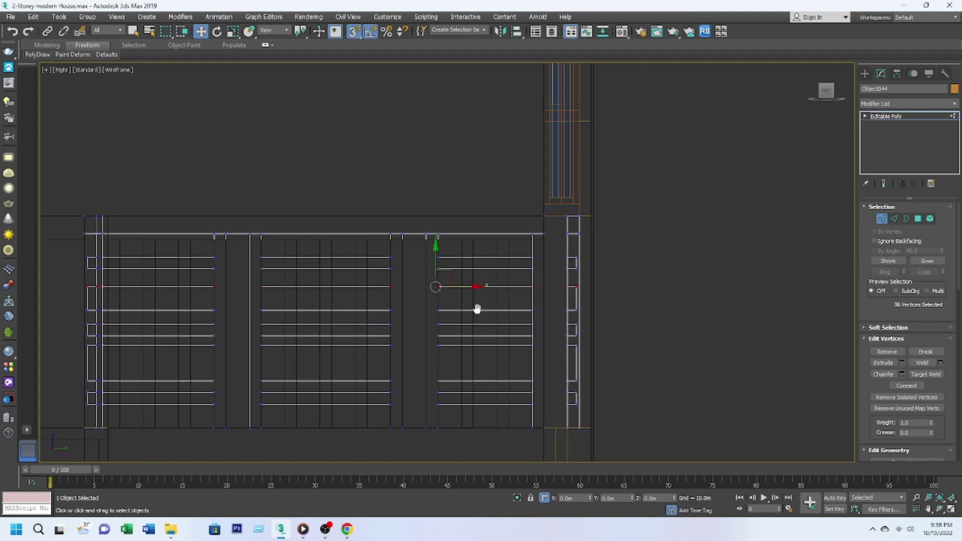
{"action": "type", "text": ".025"}
{"action": "key", "text": "Return"}
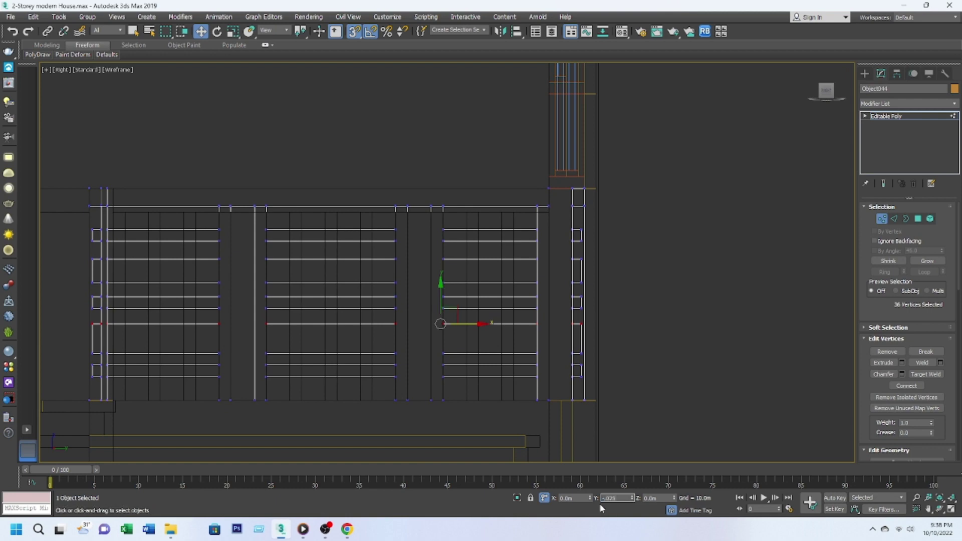
{"action": "key", "text": "1"}
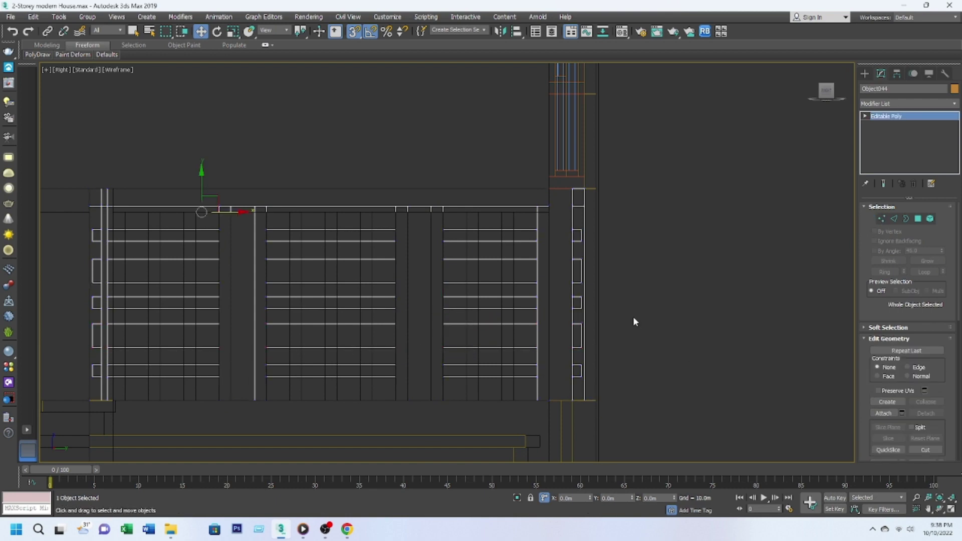
{"action": "middle_click_drag", "start_coordinate": [632, 316], "coordinate": [760, 288], "text": "alt"}
Clear the selection and centre the house floor plan in the Top view.
{"action": "key", "text": "F3"}
{"action": "scroll", "coordinate": [761, 293], "scroll_direction": "up", "scroll_amount": 3}
{"action": "left_click", "coordinate": [673, 323]}
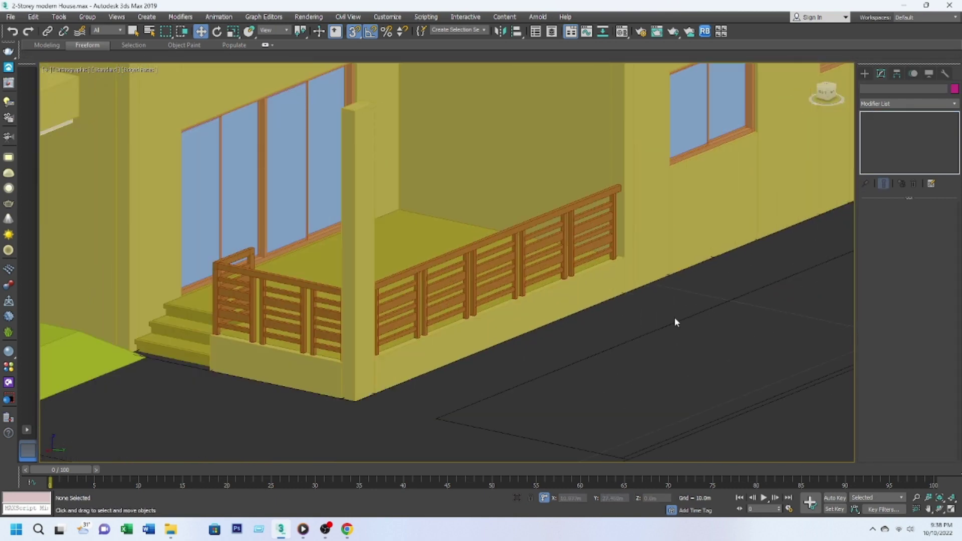
{"action": "scroll", "coordinate": [574, 296], "scroll_direction": "down", "scroll_amount": 3}
{"action": "scroll", "coordinate": [600, 356], "scroll_direction": "down", "scroll_amount": 2}
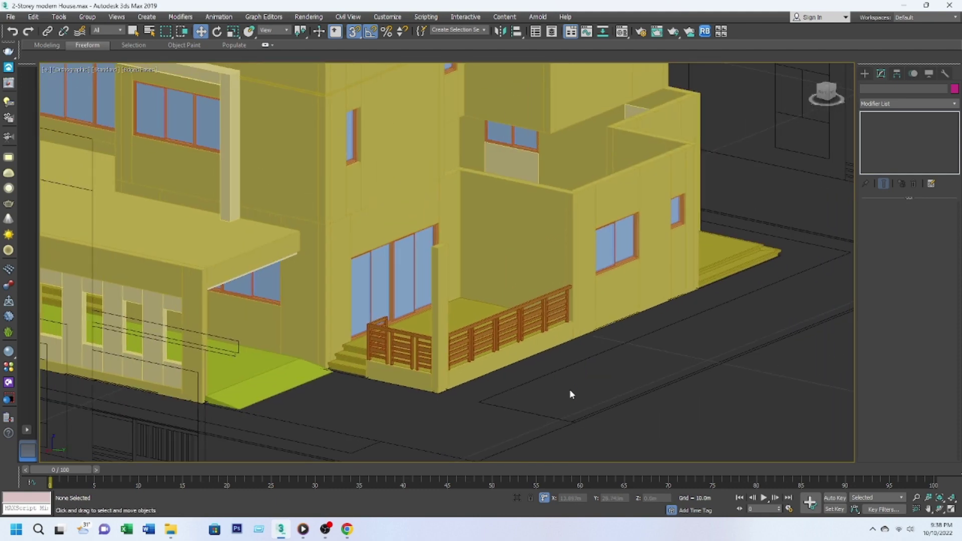
{"action": "scroll", "coordinate": [570, 389], "scroll_direction": "down", "scroll_amount": 2}
{"action": "scroll", "coordinate": [540, 368], "scroll_direction": "down", "scroll_amount": 4}
{"action": "mouse_move", "coordinate": [540, 367]}
{"action": "middle_mouse_down"}
{"action": "mouse_move", "coordinate": [469, 301]}
{"action": "mouse_move", "coordinate": [397, 311]}
{"action": "middle_mouse_up"}
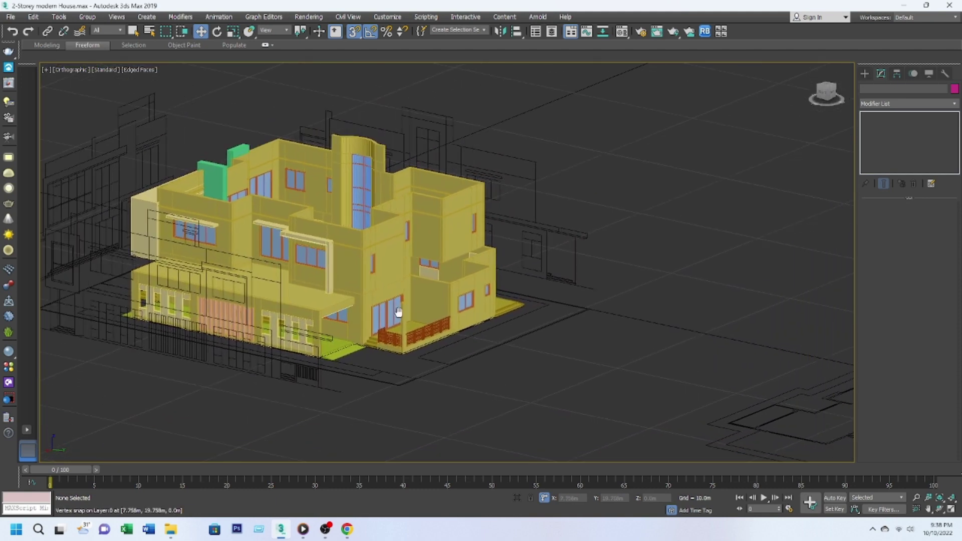
{"action": "scroll", "coordinate": [398, 311], "scroll_direction": "up", "scroll_amount": 2}
{"action": "key", "text": "t"}
{"action": "scroll", "coordinate": [472, 295], "scroll_direction": "up", "scroll_amount": 3}
{"action": "scroll", "coordinate": [471, 294], "scroll_direction": "up", "scroll_amount": 2}
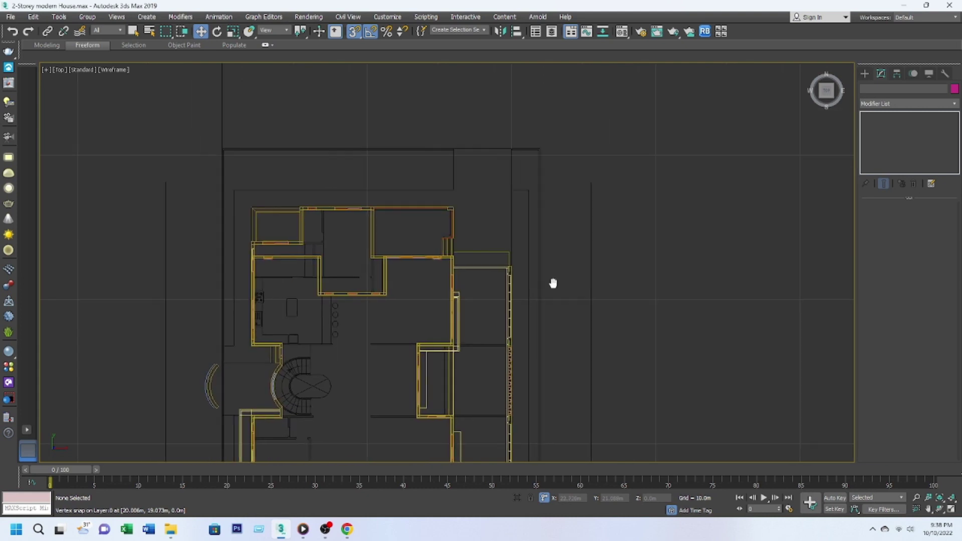
{"action": "middle_click_drag", "start_coordinate": [554, 279], "coordinate": [634, 266]}
Draw a new Line spline through the wall corners of the floor plan.
{"action": "left_click", "coordinate": [865, 74]}
{"action": "left_click", "coordinate": [887, 142]}
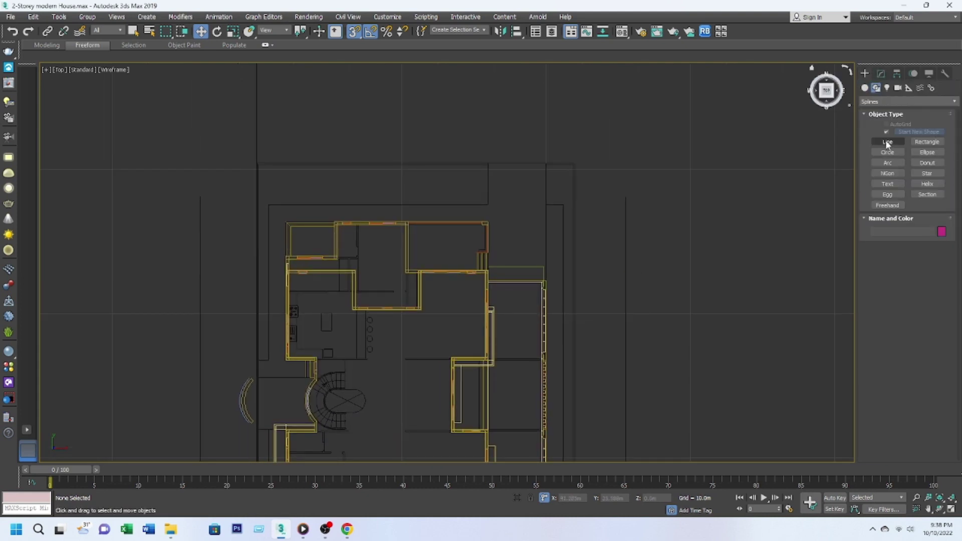
{"action": "scroll", "coordinate": [345, 256], "scroll_direction": "up", "scroll_amount": 2}
{"action": "scroll", "coordinate": [310, 416], "scroll_direction": "up", "scroll_amount": 5}
{"action": "left_click", "coordinate": [309, 416]}
{"action": "scroll", "coordinate": [118, 400], "scroll_direction": "down", "scroll_amount": 3}
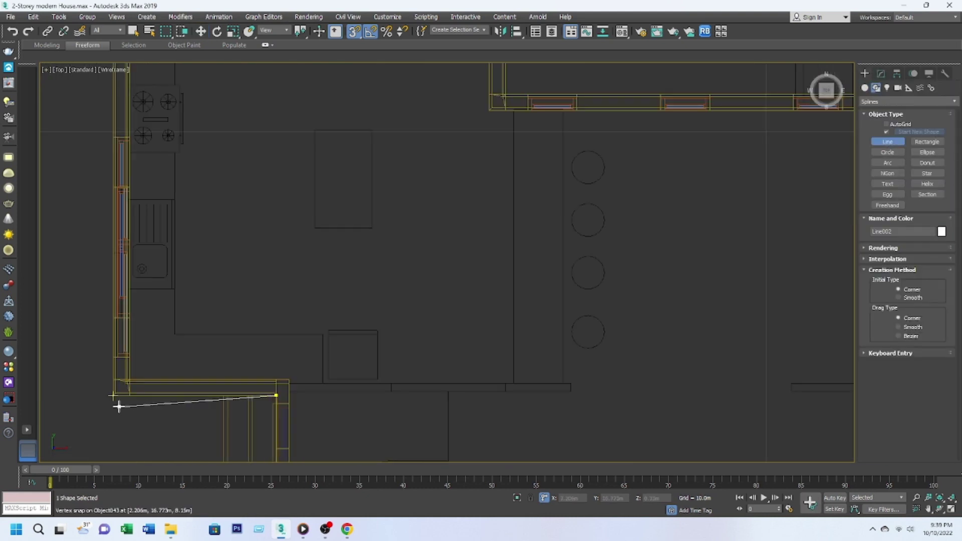
{"action": "scroll", "coordinate": [167, 253], "scroll_direction": "down", "scroll_amount": 2}
{"action": "scroll", "coordinate": [179, 276], "scroll_direction": "up", "scroll_amount": 2}
{"action": "left_click", "coordinate": [318, 171]}
{"action": "mouse_move", "coordinate": [746, 156]}
{"action": "middle_mouse_down"}
{"action": "mouse_move", "coordinate": [490, 198]}
{"action": "mouse_move", "coordinate": [492, 123]}
{"action": "middle_mouse_up"}
{"action": "left_click", "coordinate": [493, 123]}
{"action": "left_click", "coordinate": [496, 289]}
{"action": "scroll", "coordinate": [498, 285], "scroll_direction": "down", "scroll_amount": 2}
{"action": "right_click", "coordinate": [555, 259]}
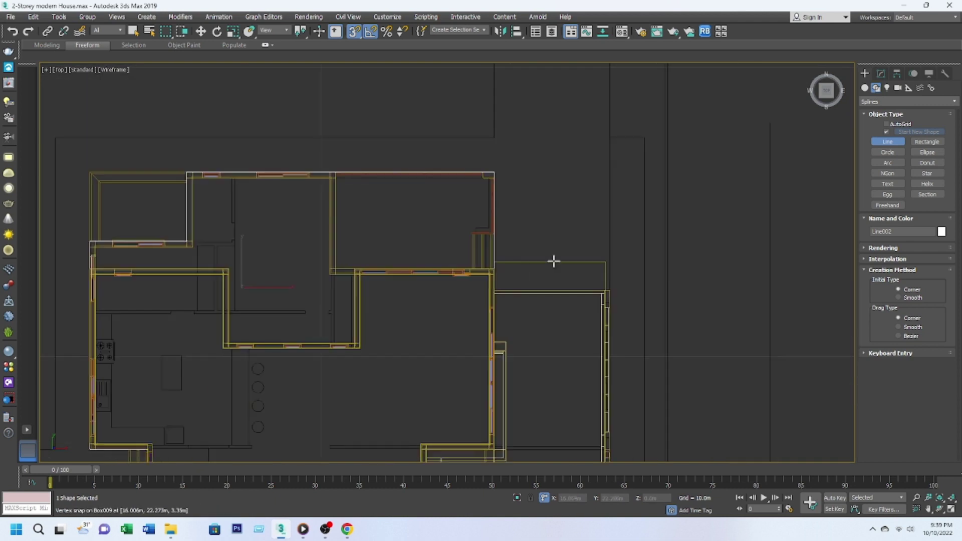
Give the Line002 spline a 0.3m outline.
{"action": "key", "text": "w"}
{"action": "scroll", "coordinate": [387, 195], "scroll_direction": "down", "scroll_amount": 2}
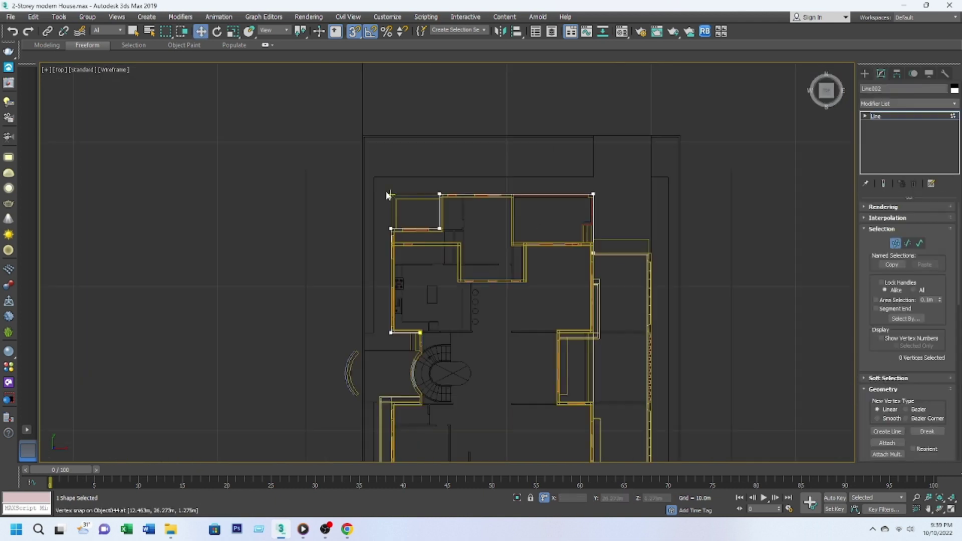
{"action": "left_click", "coordinate": [920, 244]}
{"action": "middle_click_drag", "start_coordinate": [803, 375], "coordinate": [765, 349]}
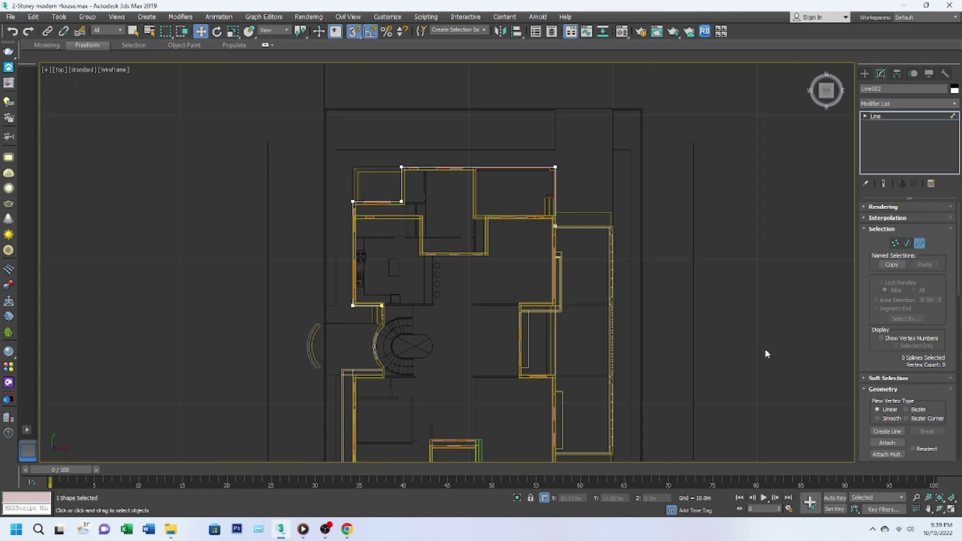
{"action": "scroll", "coordinate": [861, 392], "scroll_direction": "down", "scroll_amount": 3}
{"action": "scroll", "coordinate": [861, 413], "scroll_direction": "down", "scroll_amount": 2}
{"action": "left_click", "coordinate": [920, 416]}
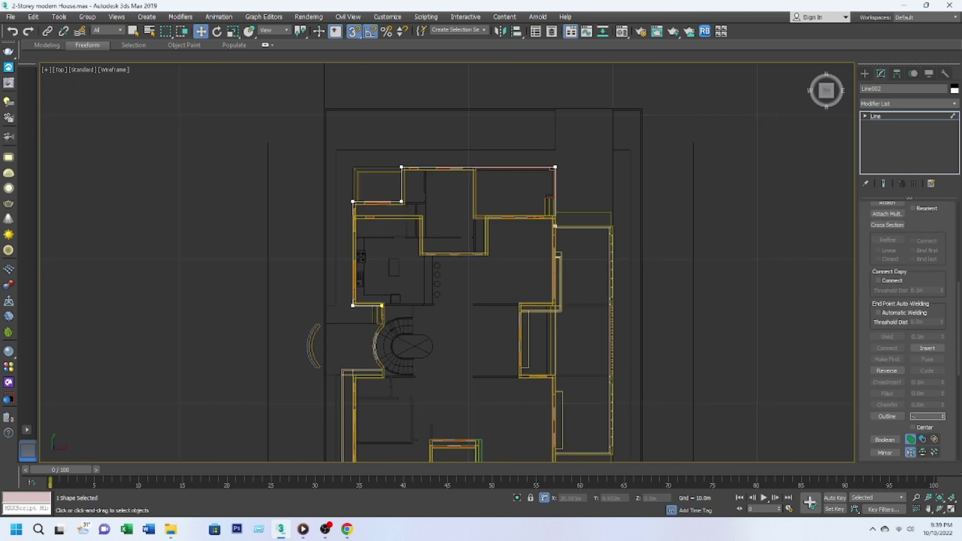
{"action": "type", "text": "0.3"}
{"action": "key", "text": "Return"}
Move Line002's end vertices onto the inner wall corner and lower wall line.
{"action": "scroll", "coordinate": [403, 236], "scroll_direction": "up", "scroll_amount": 3}
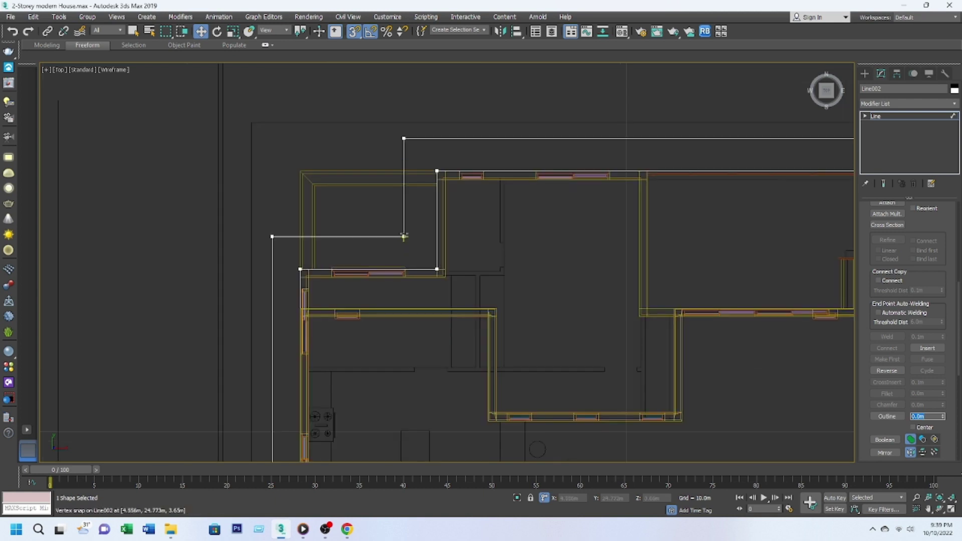
{"action": "scroll", "coordinate": [404, 236], "scroll_direction": "down", "scroll_amount": 3}
{"action": "middle_click_drag", "start_coordinate": [548, 189], "coordinate": [516, 181]}
{"action": "key", "text": "1"}
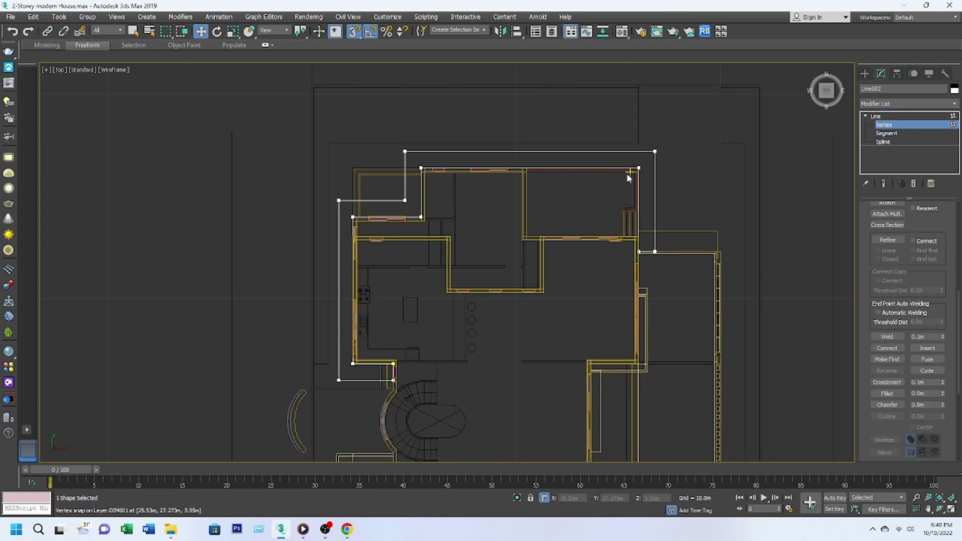
{"action": "scroll", "coordinate": [629, 178], "scroll_direction": "up", "scroll_amount": 2}
{"action": "left_click_drag", "start_coordinate": [336, 166], "coordinate": [505, 264]}
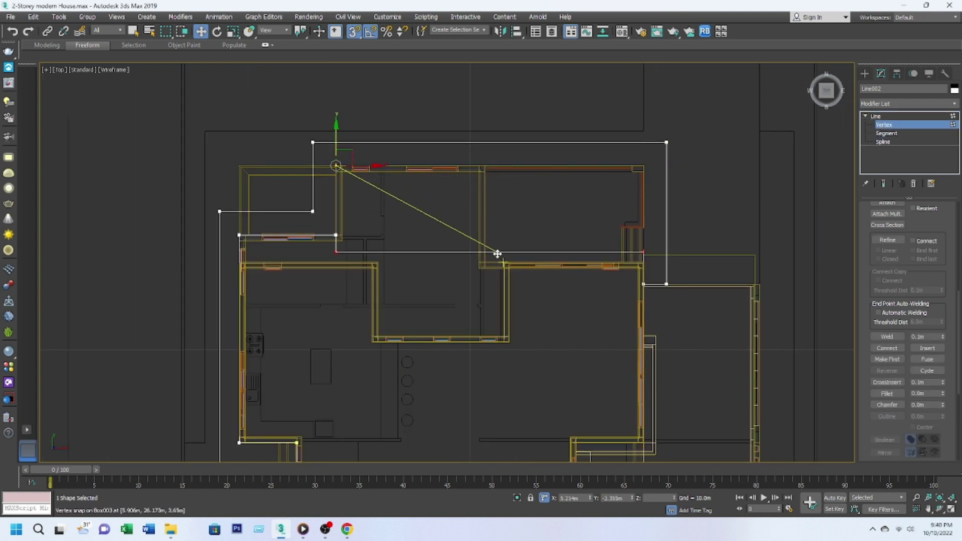
{"action": "scroll", "coordinate": [352, 271], "scroll_direction": "up", "scroll_amount": 2}
{"action": "middle_click_drag", "start_coordinate": [186, 209], "coordinate": [330, 200]}
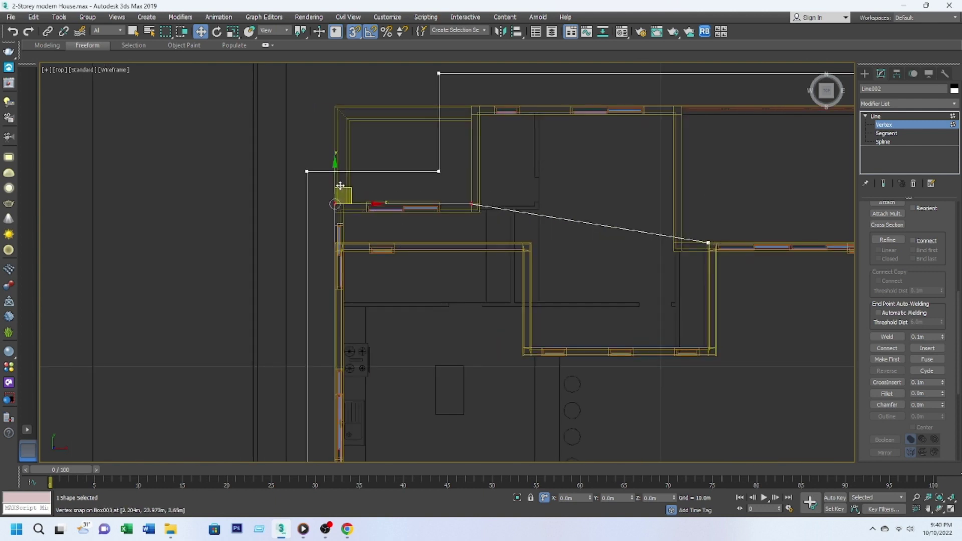
{"action": "left_click_drag", "start_coordinate": [340, 186], "coordinate": [464, 236]}
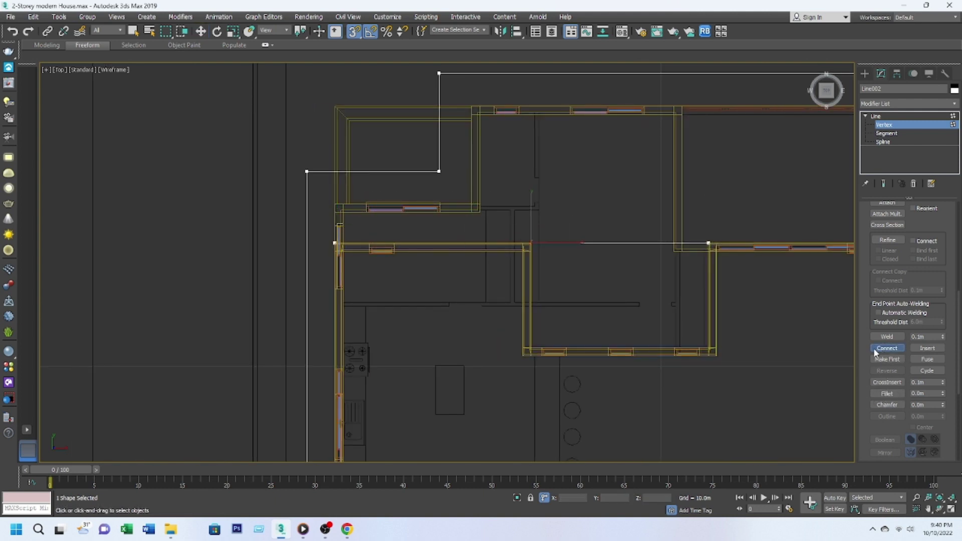
Refine two new vertices on the horizontal segment and move them down to the lower wall.
{"action": "scroll", "coordinate": [873, 347], "scroll_direction": "up", "scroll_amount": 3}
{"action": "left_click", "coordinate": [888, 285]}
{"action": "left_click", "coordinate": [604, 243]}
{"action": "left_click", "coordinate": [653, 243]}
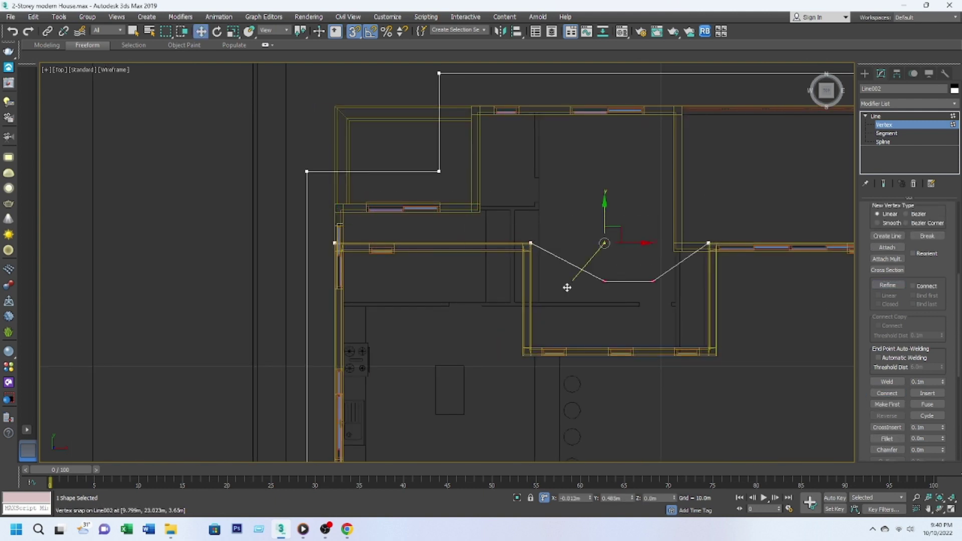
{"action": "left_click_drag", "start_coordinate": [566, 287], "coordinate": [606, 359]}
{"action": "scroll", "coordinate": [606, 358], "scroll_direction": "up", "scroll_amount": 4}
{"action": "scroll", "coordinate": [698, 281], "scroll_direction": "down", "scroll_amount": 3}
{"action": "scroll", "coordinate": [486, 371], "scroll_direction": "up", "scroll_amount": 2}
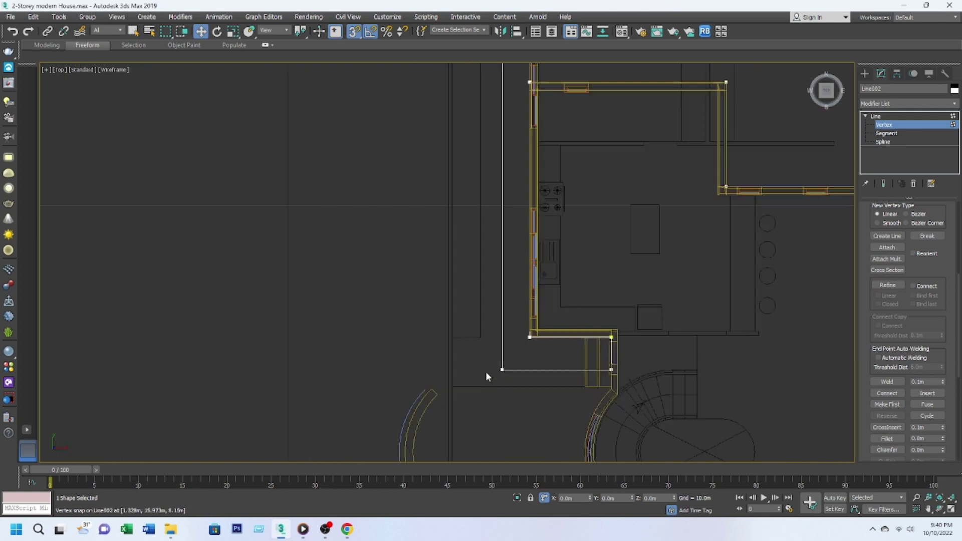
{"action": "middle_click_drag", "start_coordinate": [554, 338], "coordinate": [611, 301], "text": "alt"}
In Left view, move Line002's raised vertices down so the line sits level.
{"action": "key", "text": "l"}
{"action": "scroll", "coordinate": [526, 334], "scroll_direction": "down", "scroll_amount": 3}
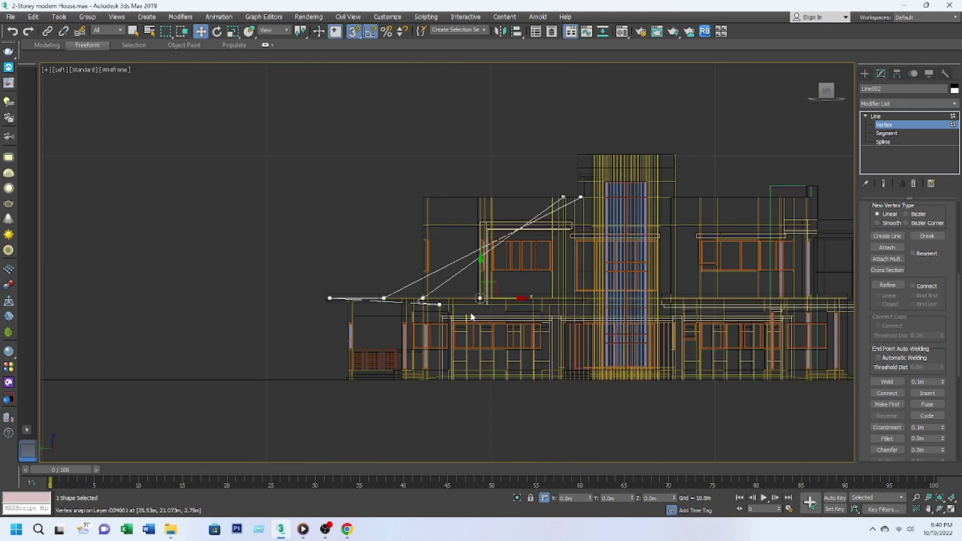
{"action": "scroll", "coordinate": [516, 335], "scroll_direction": "up", "scroll_amount": 1}
{"action": "scroll", "coordinate": [504, 340], "scroll_direction": "down", "scroll_amount": 2}
{"action": "right_click", "coordinate": [694, 273]}
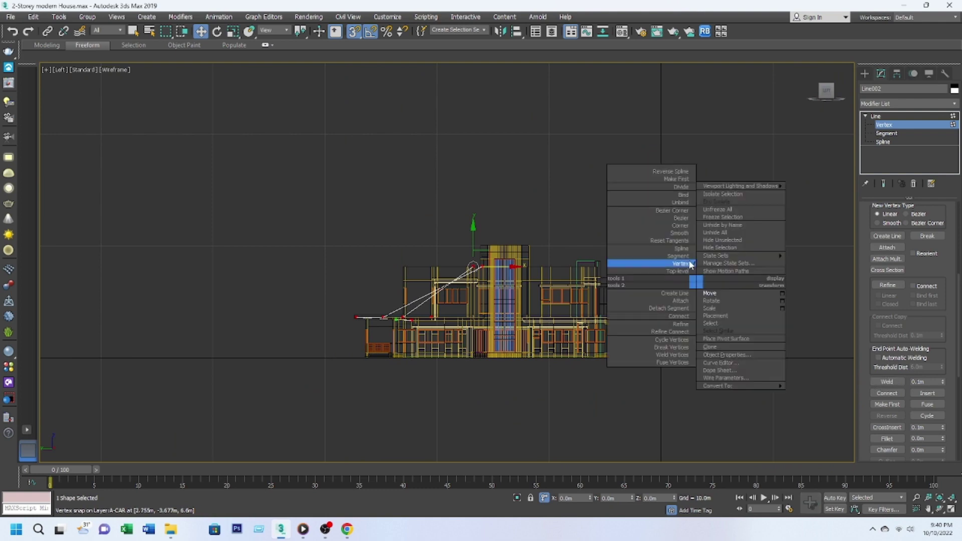
{"action": "scroll", "coordinate": [511, 357], "scroll_direction": "up", "scroll_amount": 5}
{"action": "left_click_drag", "start_coordinate": [487, 311], "coordinate": [487, 292]}
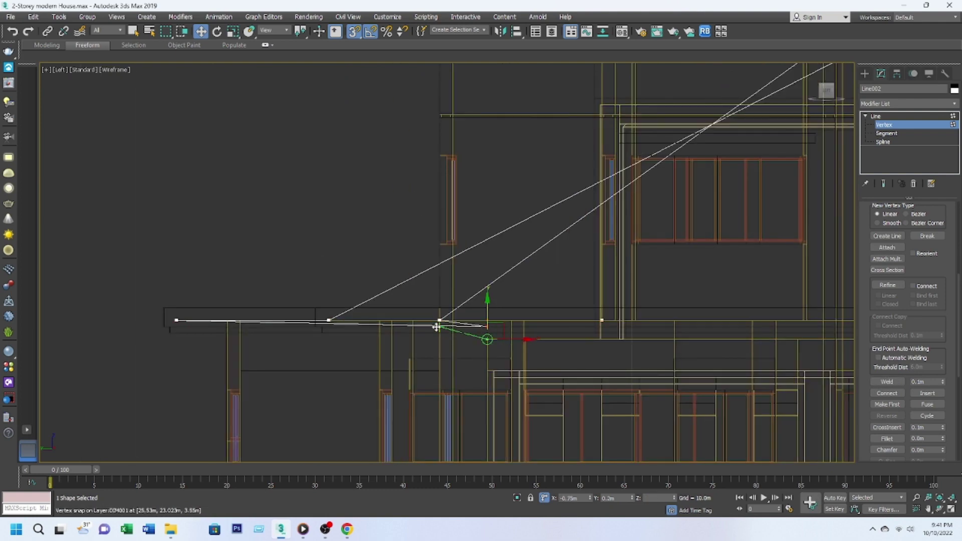
{"action": "scroll", "coordinate": [451, 325], "scroll_direction": "down", "scroll_amount": 3}
{"action": "left_click", "coordinate": [566, 206]}
{"action": "left_click_drag", "start_coordinate": [565, 206], "coordinate": [576, 322]}
{"action": "scroll", "coordinate": [392, 365], "scroll_direction": "up", "scroll_amount": 2}
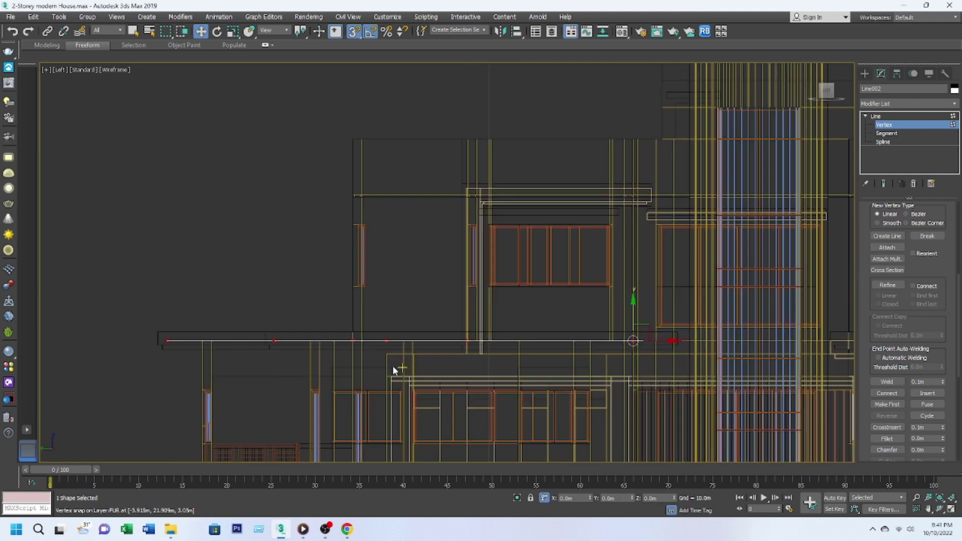
Centre Line002's pivot on the object using Affect Pivot Only.
{"action": "left_click", "coordinate": [882, 115]}
{"action": "left_click", "coordinate": [897, 74]}
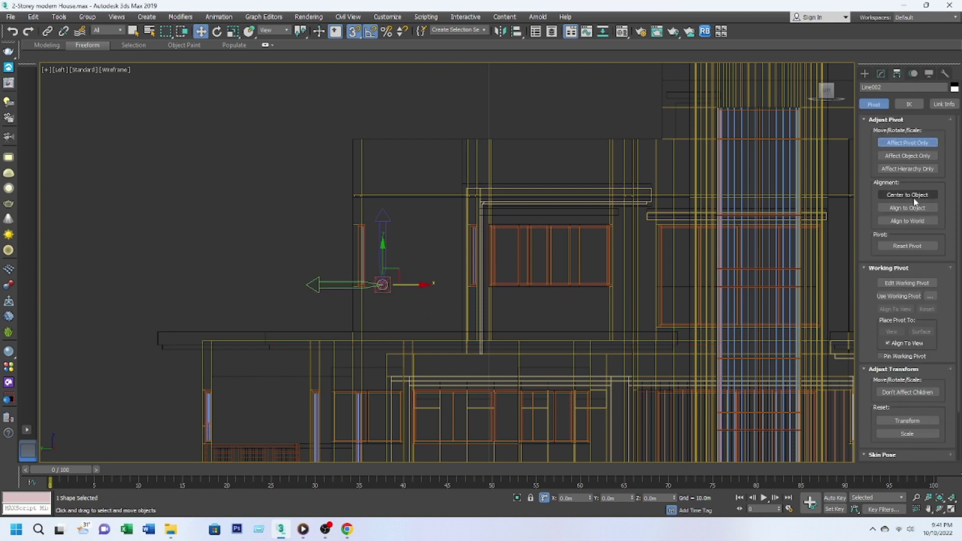
{"action": "left_click", "coordinate": [907, 146]}
{"action": "left_click", "coordinate": [908, 198]}
{"action": "left_click", "coordinate": [880, 74]}
Extrude Line002 0.4m and convert it to Editable Poly.
{"action": "left_click", "coordinate": [898, 103]}
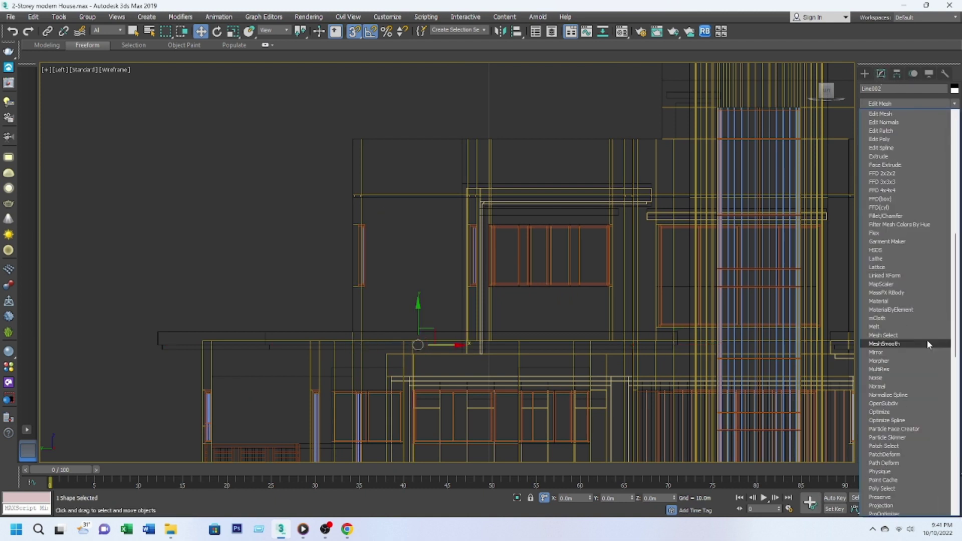
{"action": "left_click", "coordinate": [892, 157]}
{"action": "type", "text": "0.4"}
{"action": "key", "text": "Return"}
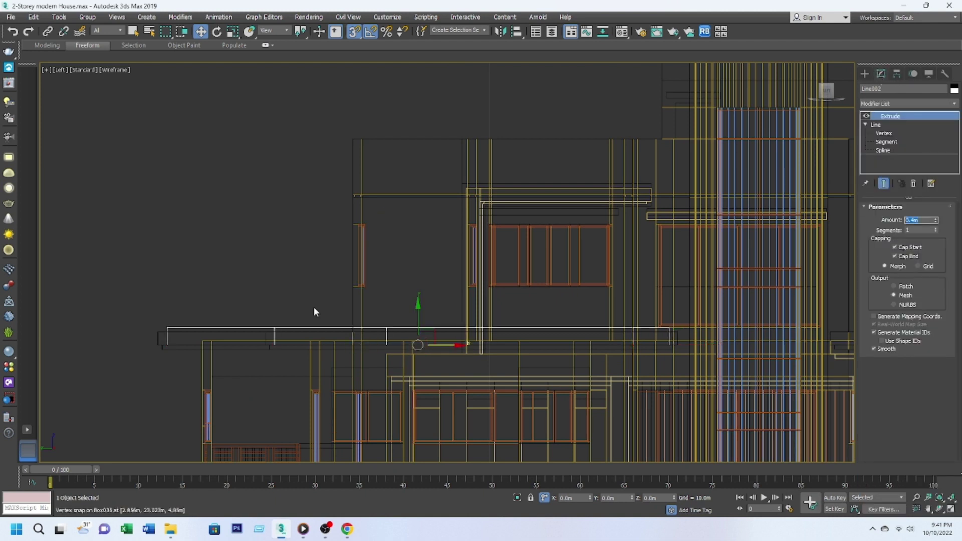
{"action": "right_click", "coordinate": [314, 270]}
{"action": "left_click", "coordinate": [351, 383]}
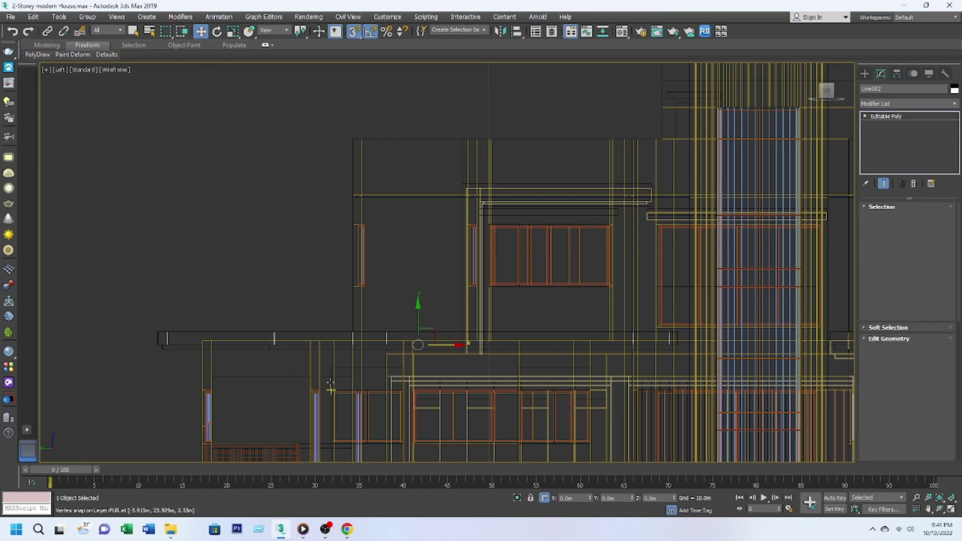
{"action": "mouse_move", "coordinate": [351, 383]}
{"action": "middle_mouse_down", "text": "alt"}
{"action": "mouse_move", "coordinate": [393, 394]}
{"action": "mouse_move", "coordinate": [280, 249]}
{"action": "middle_mouse_up", "text": "alt"}
{"action": "key", "text": "F3"}
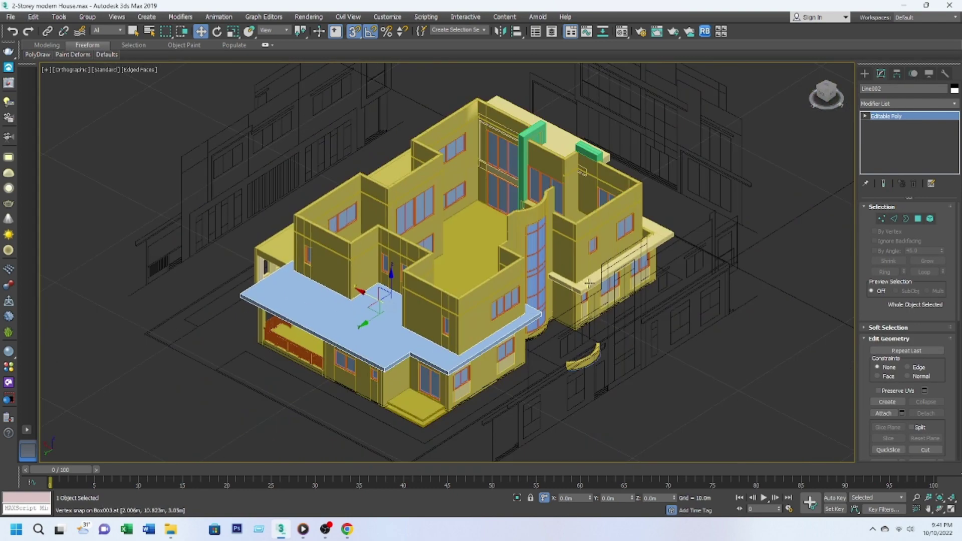
Convert both extruded pieces to Editable Poly and isolate them.
{"action": "left_click", "coordinate": [590, 283], "text": "ctrl"}
{"action": "left_click", "coordinate": [954, 88]}
{"action": "left_click", "coordinate": [516, 341]}
{"action": "scroll", "coordinate": [562, 299], "scroll_direction": "up", "scroll_amount": 3}
{"action": "right_click", "coordinate": [561, 299]}
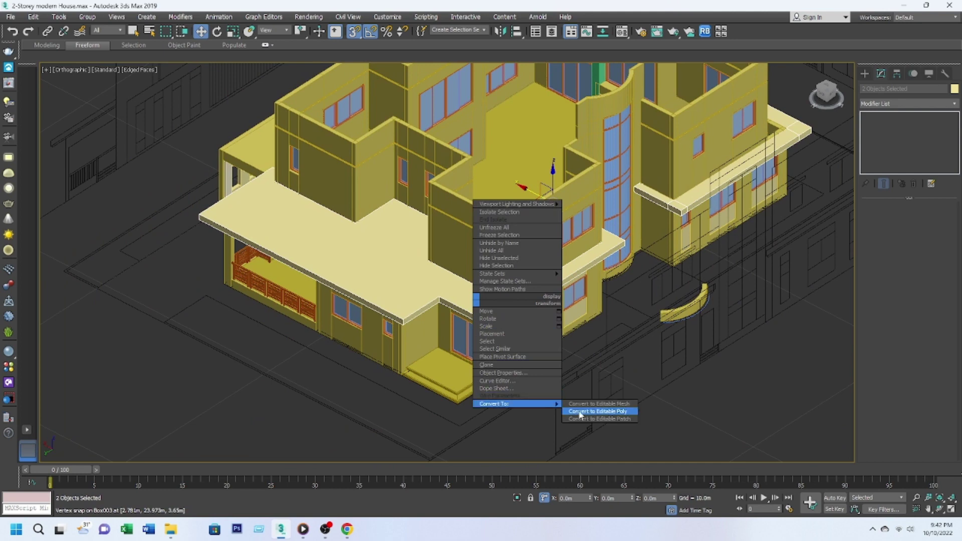
{"action": "left_click", "coordinate": [580, 414]}
{"action": "scroll", "coordinate": [477, 318], "scroll_direction": "down", "scroll_amount": 3}
{"action": "key", "text": "alt+q"}
{"action": "scroll", "coordinate": [490, 256], "scroll_direction": "down", "scroll_amount": 3}
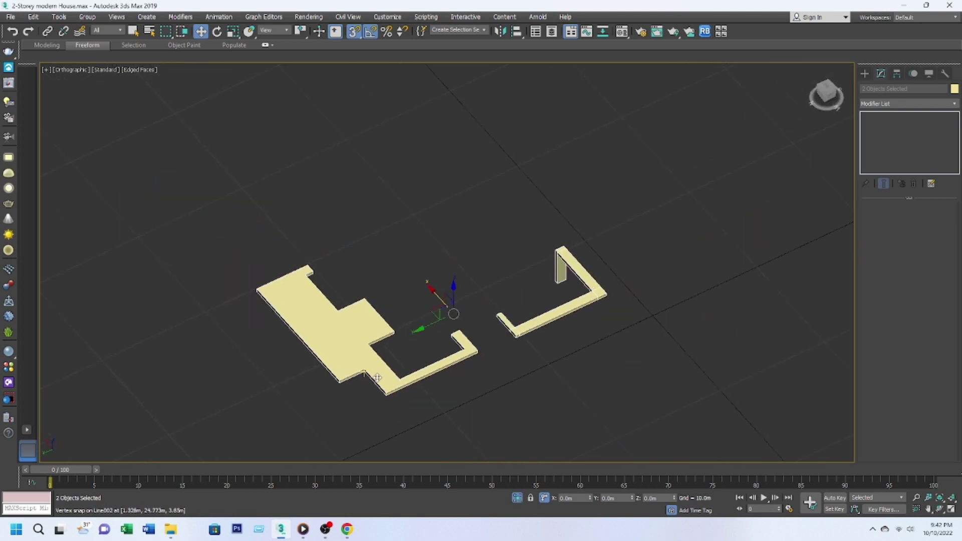
Clear smoothing on both pieces with a Smooth modifier and collapse it.
{"action": "left_click", "coordinate": [907, 103]}
{"action": "scroll", "coordinate": [900, 290], "scroll_direction": "down", "scroll_amount": 5}
{"action": "left_click", "coordinate": [901, 250]}
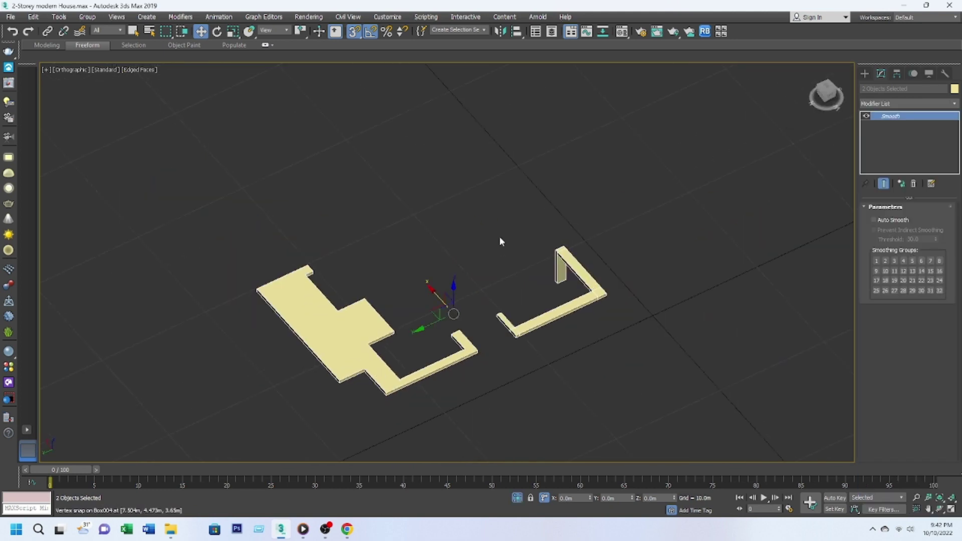
{"action": "right_click", "coordinate": [500, 242]}
{"action": "left_click", "coordinate": [607, 343]}
In Front view, clone Line002 in place as Line003.
{"action": "left_click", "coordinate": [498, 353]}
{"action": "key", "text": "f"}
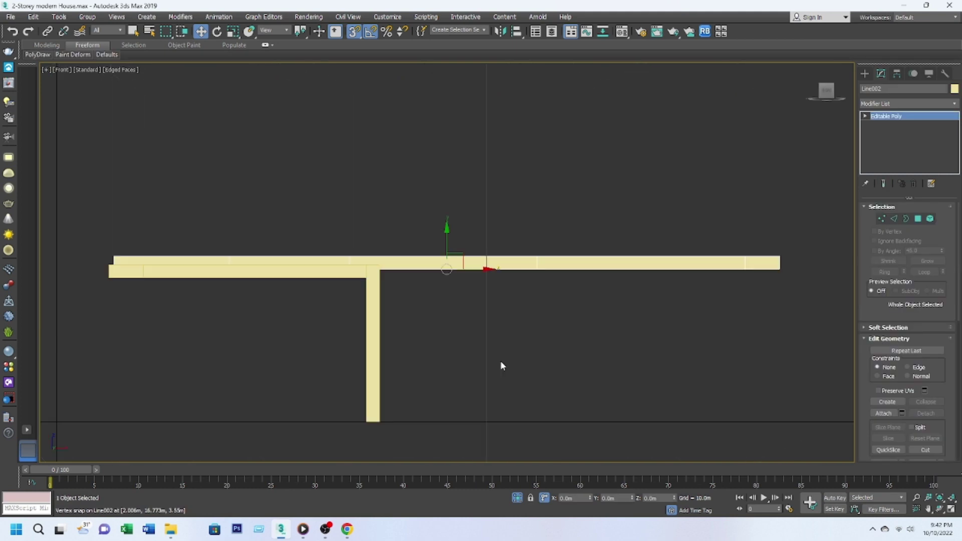
{"action": "middle_click_drag", "start_coordinate": [436, 271], "coordinate": [470, 291]}
{"action": "left_click_drag", "start_coordinate": [470, 290], "coordinate": [479, 291], "text": "shift"}
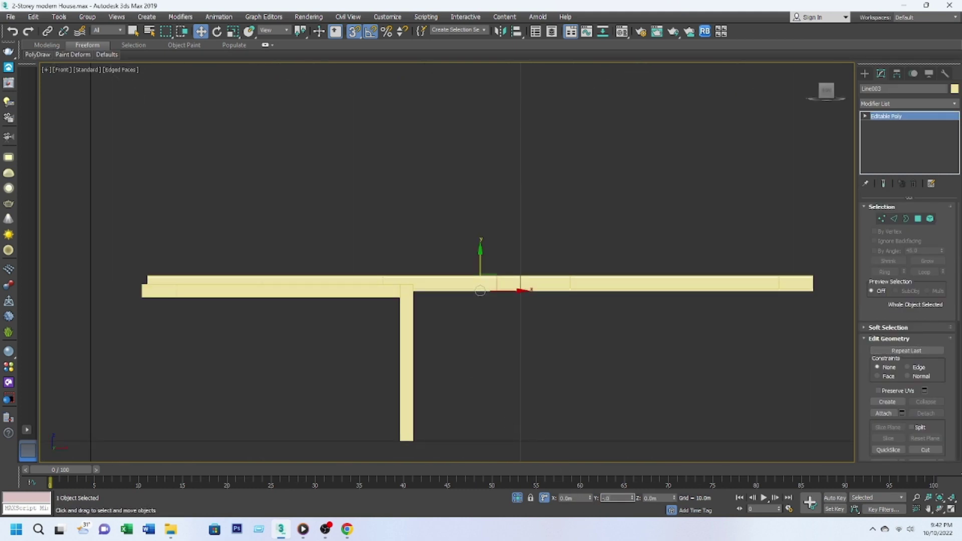
Select Line002's notch vertices in Top view and type in a new X position.
{"action": "key", "text": "1"}
{"action": "left_click_drag", "start_coordinate": [189, 221], "coordinate": [471, 300]}
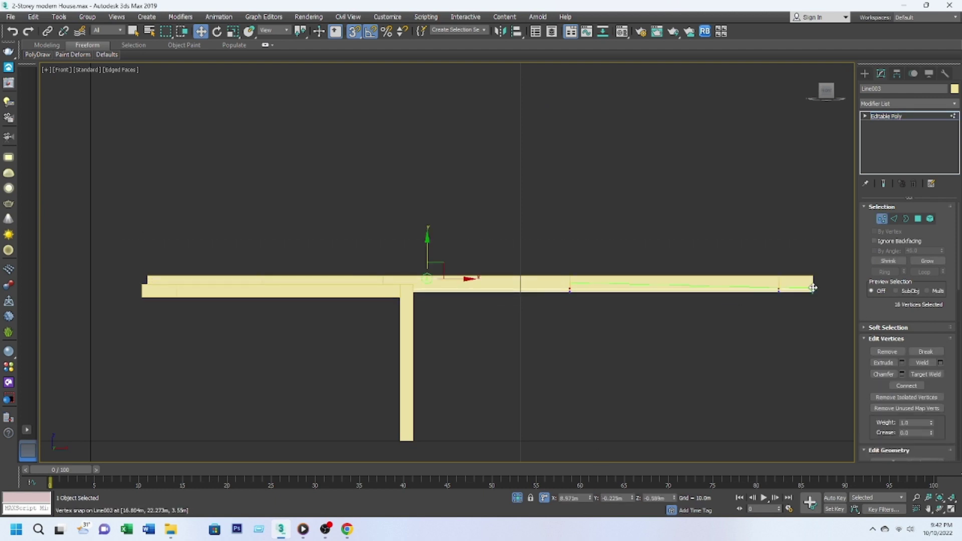
{"action": "key", "text": "t"}
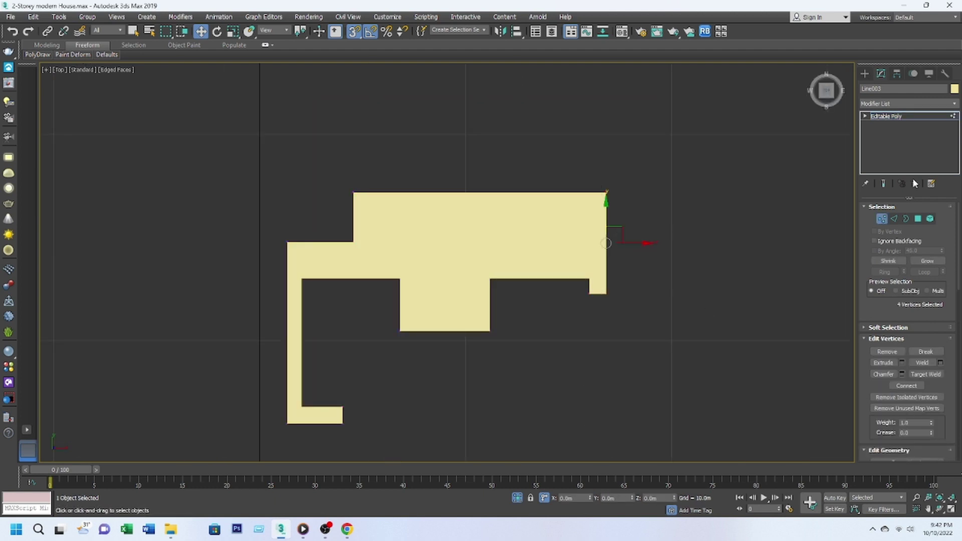
{"action": "left_click", "coordinate": [522, 241]}
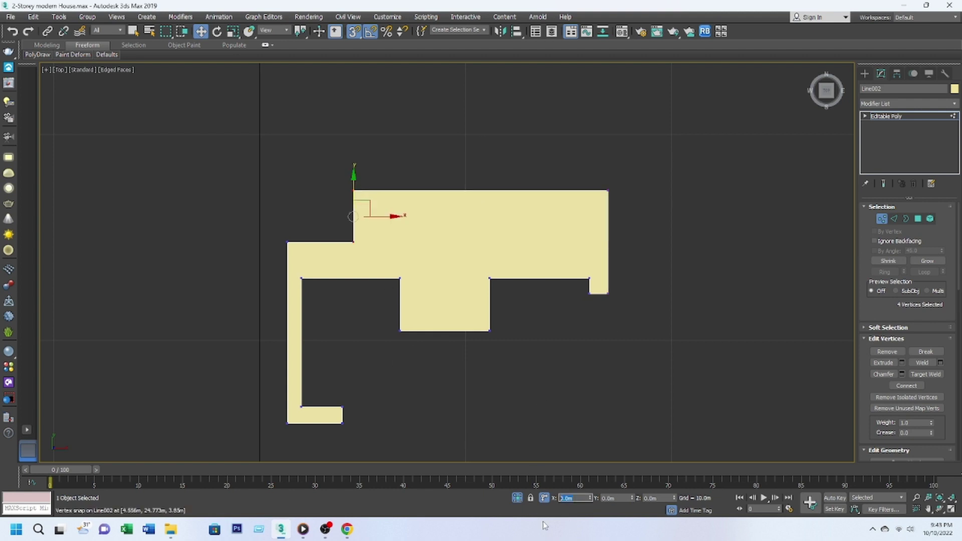
{"action": "middle_click_drag", "start_coordinate": [444, 389], "coordinate": [529, 370]}
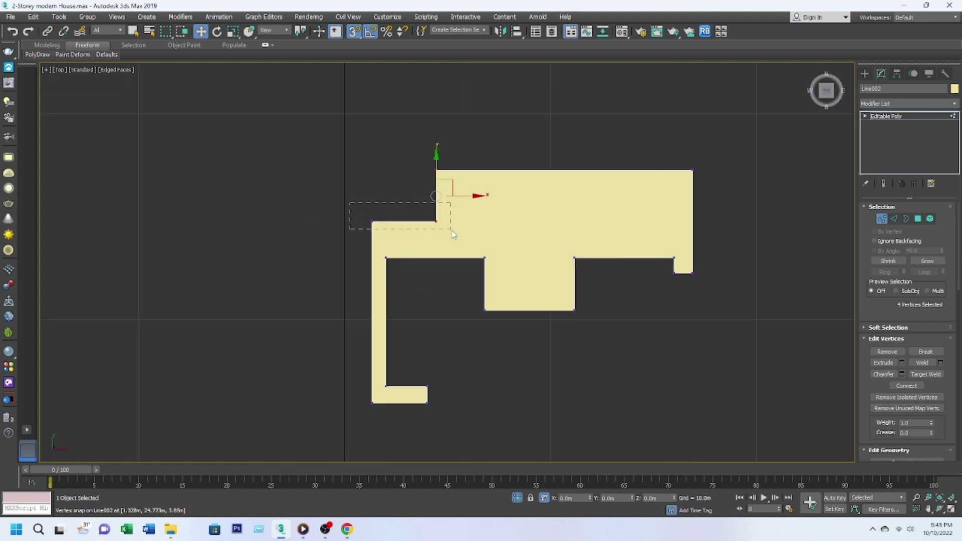
{"action": "key", "text": "F3"}
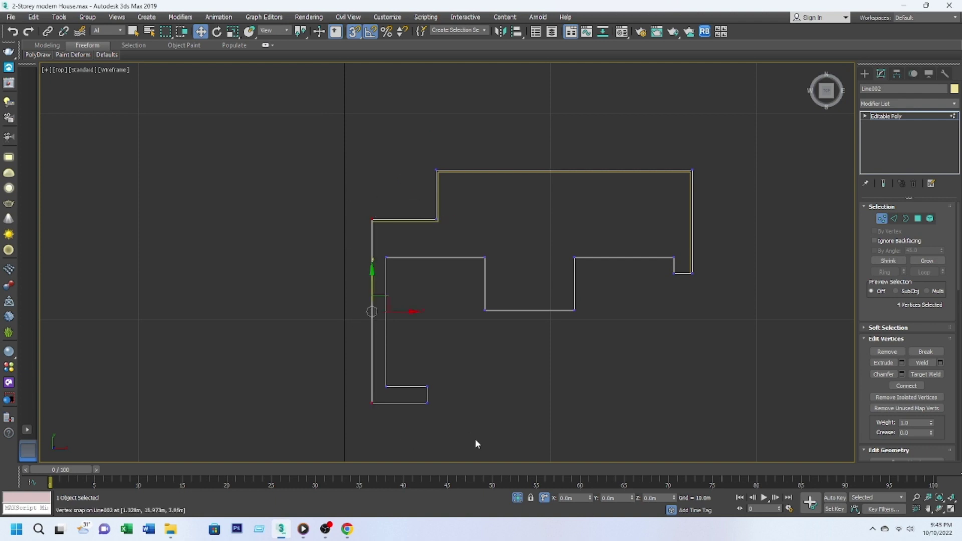
{"action": "key", "text": "Return"}
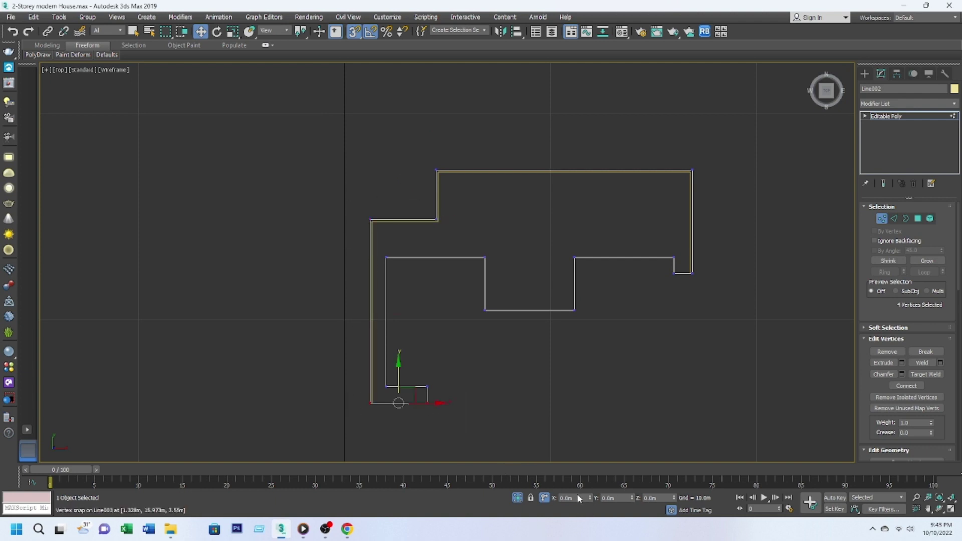
{"action": "key", "text": "1"}
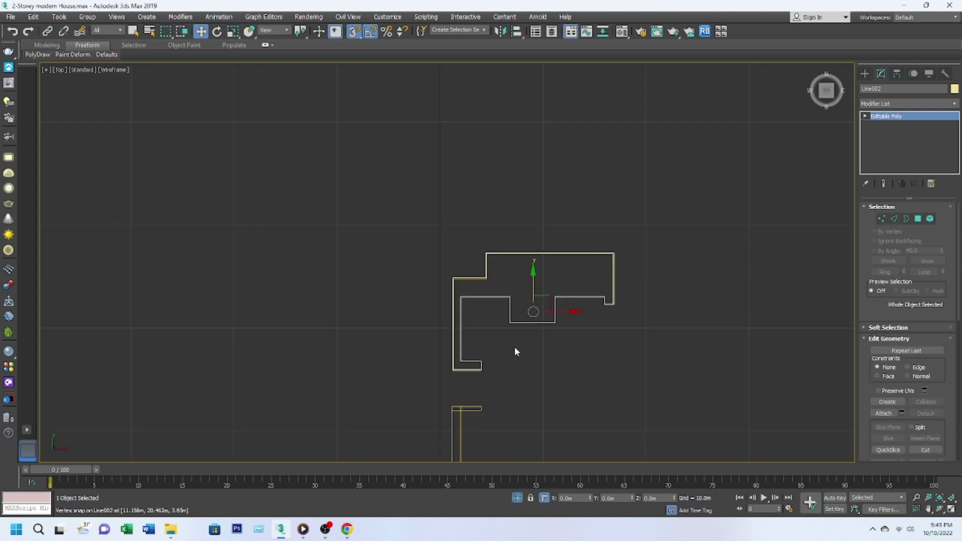
{"action": "key", "text": "F3"}
Add another slab to the selection and give the pieces a new object colour.
{"action": "middle_click_drag", "start_coordinate": [540, 384], "coordinate": [507, 365], "text": "alt"}
{"action": "scroll", "coordinate": [508, 365], "scroll_direction": "down", "scroll_amount": 5}
{"action": "scroll", "coordinate": [507, 364], "scroll_direction": "up", "scroll_amount": 10}
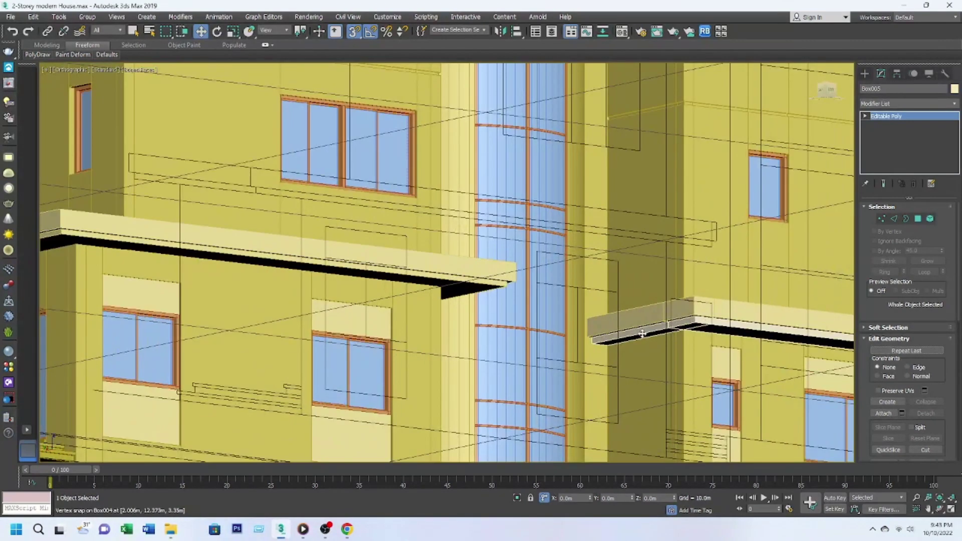
{"action": "left_click", "coordinate": [821, 186], "text": "ctrl"}
{"action": "left_click", "coordinate": [953, 89]}
{"action": "left_click", "coordinate": [548, 317]}
{"action": "scroll", "coordinate": [546, 321], "scroll_direction": "down", "scroll_amount": 3}
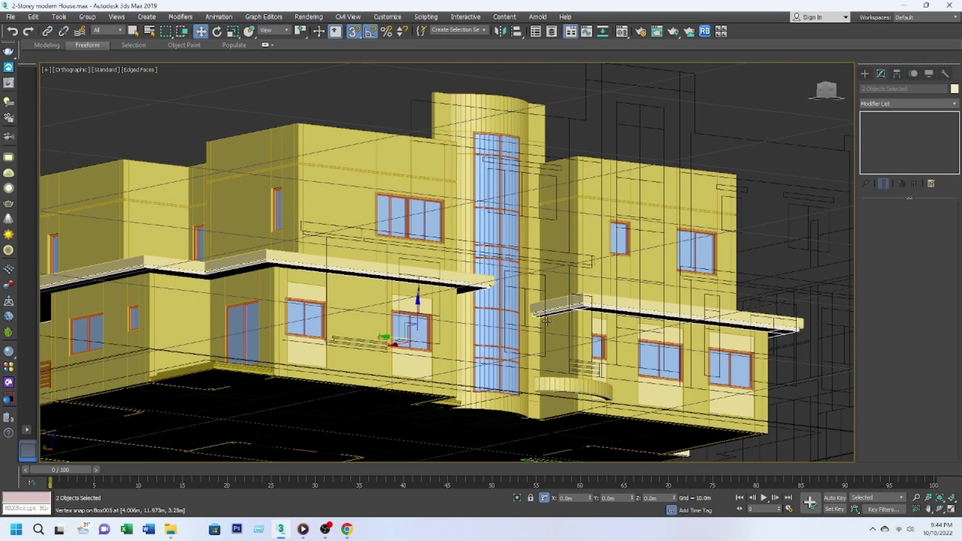
{"action": "middle_click_drag", "start_coordinate": [609, 320], "coordinate": [531, 333], "text": "alt"}
{"action": "scroll", "coordinate": [528, 334], "scroll_direction": "up", "scroll_amount": 4}
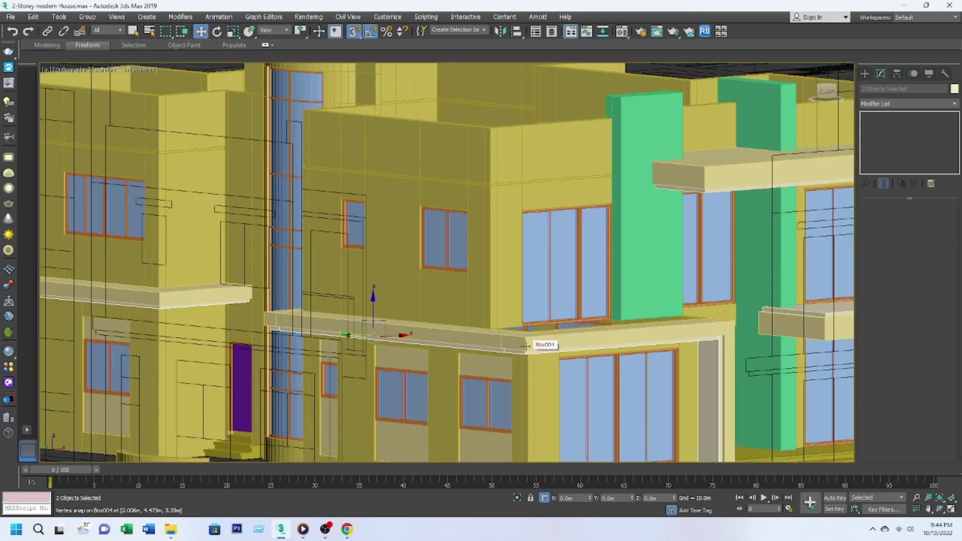
Review the house from front and three-quarter views, then return to top wireframe.
{"action": "key", "text": "v"}
{"action": "left_click", "coordinate": [542, 338]}
{"action": "scroll", "coordinate": [505, 316], "scroll_direction": "down", "scroll_amount": 3}
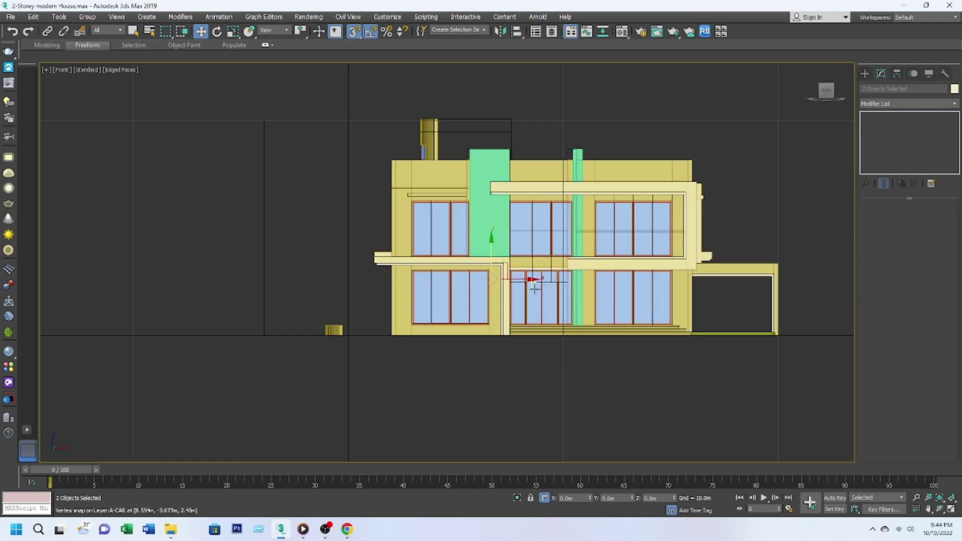
{"action": "middle_click_drag", "start_coordinate": [481, 321], "coordinate": [541, 313], "text": "alt"}
{"action": "scroll", "coordinate": [505, 316], "scroll_direction": "down", "scroll_amount": 3}
{"action": "left_click", "coordinate": [541, 313]}
{"action": "key", "text": "t"}
{"action": "scroll", "coordinate": [564, 308], "scroll_direction": "up", "scroll_amount": 3}
{"action": "key", "text": "F3"}
{"action": "scroll", "coordinate": [234, 303], "scroll_direction": "up", "scroll_amount": 3}
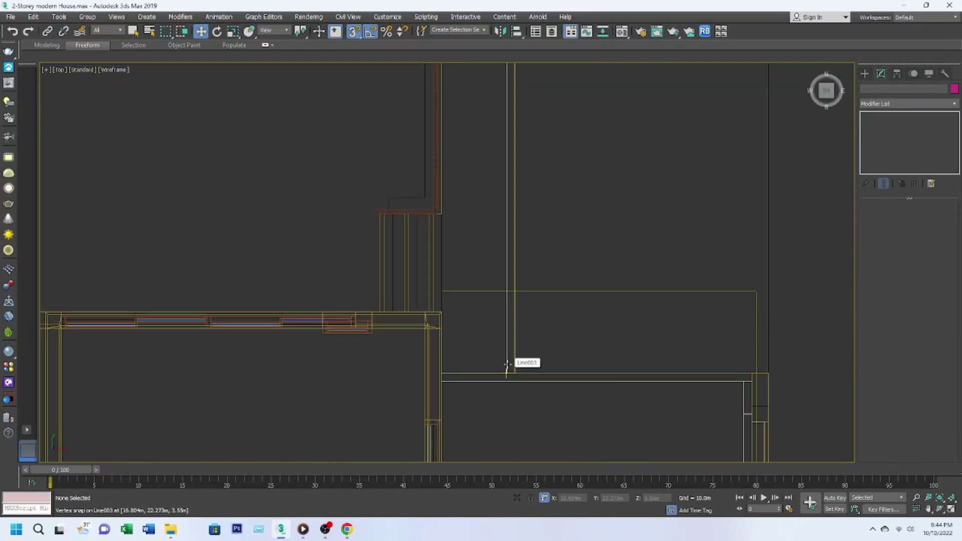
Type in a new Y position for Line002's vertices so they sit flush with the wall.
{"action": "left_click", "coordinate": [534, 375]}
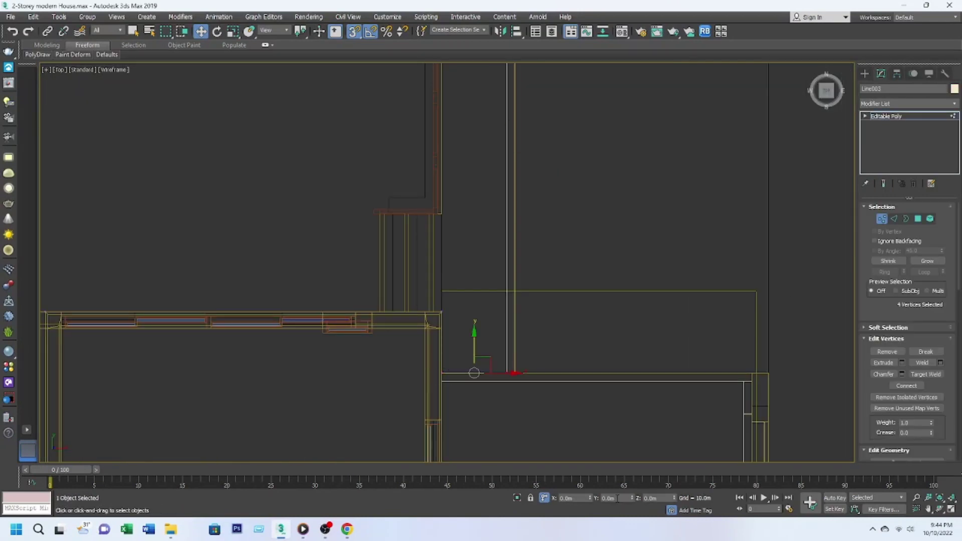
{"action": "left_click", "coordinate": [514, 351]}
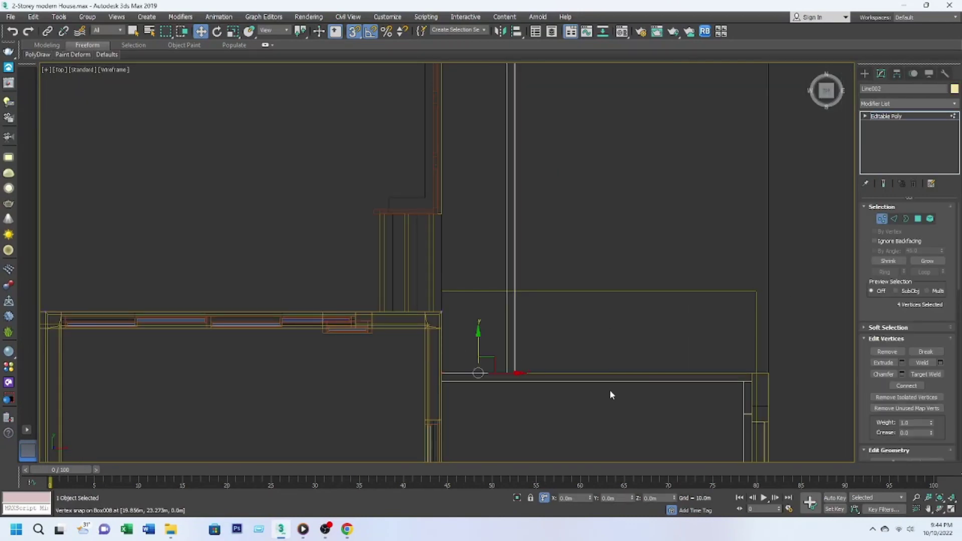
{"action": "left_click", "coordinate": [612, 498]}
{"action": "key", "text": "Return"}
{"action": "key", "text": "6"}
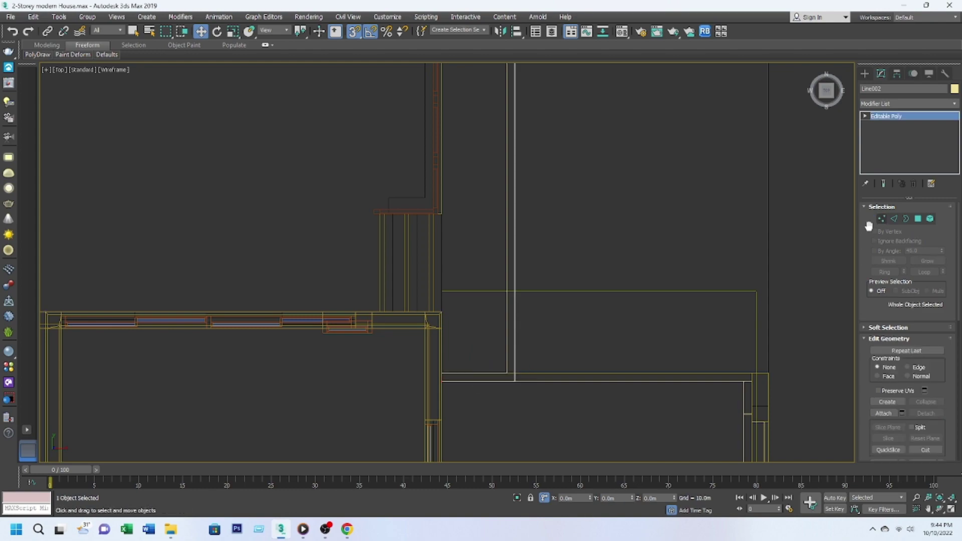
{"action": "mouse_move", "coordinate": [519, 331]}
{"action": "middle_mouse_down", "text": "alt"}
{"action": "mouse_move", "coordinate": [528, 269]}
{"action": "mouse_move", "coordinate": [507, 364]}
{"action": "mouse_move", "coordinate": [458, 378]}
{"action": "middle_mouse_up", "text": "alt"}
Orbit to the balcony corner and select the balcony slab Box039.
{"action": "key", "text": "f"}
{"action": "key", "text": "F3"}
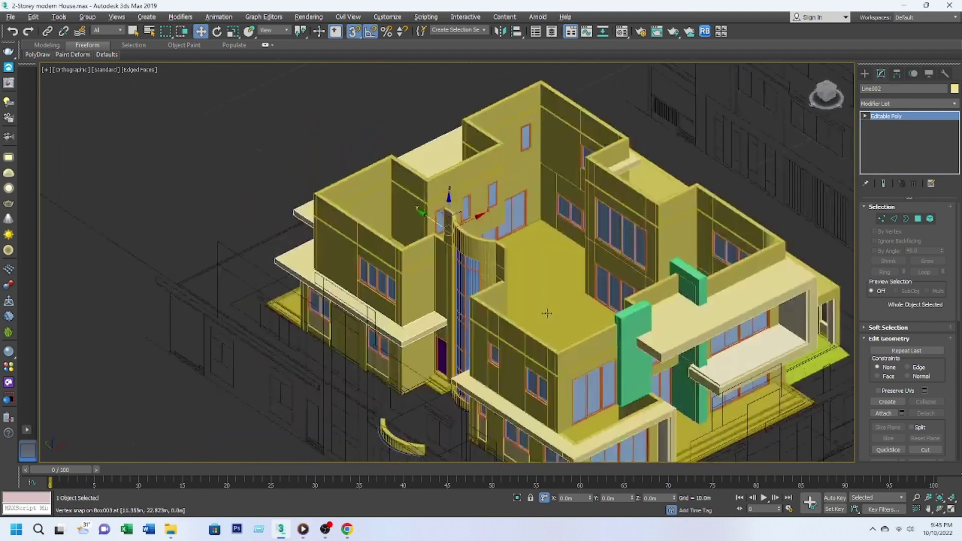
{"action": "scroll", "coordinate": [458, 378], "scroll_direction": "up", "scroll_amount": 8}
{"action": "scroll", "coordinate": [498, 356], "scroll_direction": "down", "scroll_amount": 5}
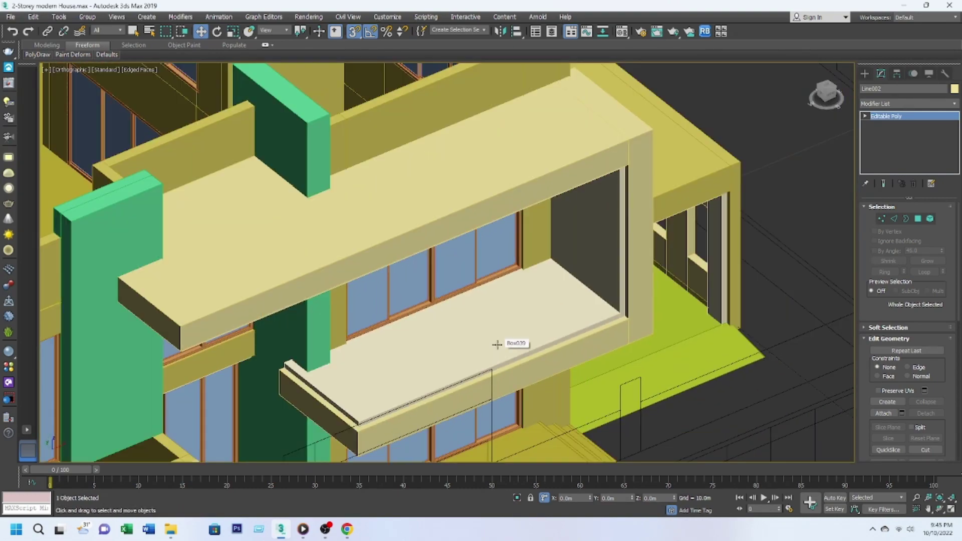
{"action": "scroll", "coordinate": [498, 338], "scroll_direction": "down", "scroll_amount": 4}
{"action": "mouse_move", "coordinate": [498, 337]}
{"action": "middle_mouse_down", "text": "alt"}
{"action": "mouse_move", "coordinate": [501, 323]}
{"action": "mouse_move", "coordinate": [535, 326]}
{"action": "middle_mouse_up", "text": "alt"}
{"action": "scroll", "coordinate": [535, 327], "scroll_direction": "up", "scroll_amount": 2}
{"action": "left_click", "coordinate": [536, 326]}
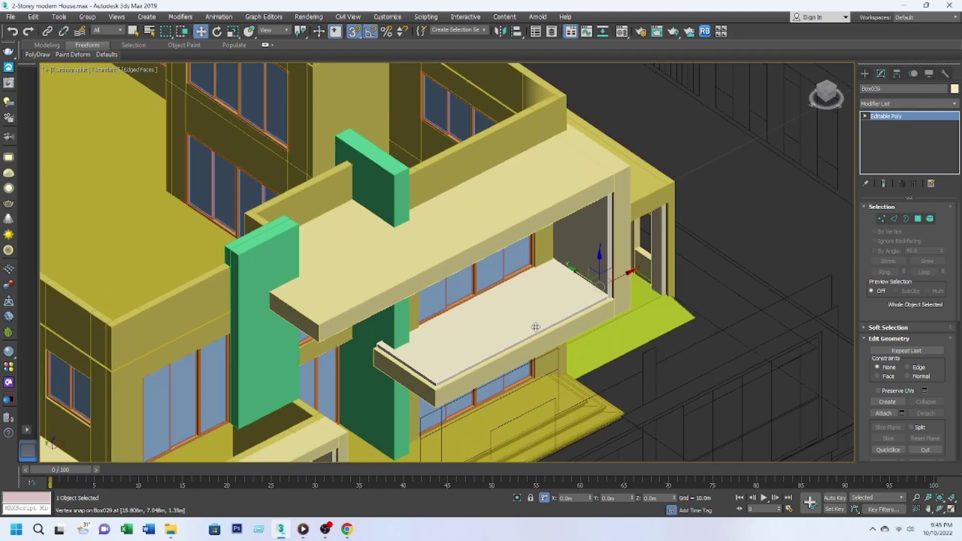
Copy the slab's front edge face off as a new railing strip object.
{"action": "left_click", "coordinate": [917, 218]}
{"action": "scroll", "coordinate": [501, 311], "scroll_direction": "up", "scroll_amount": 3}
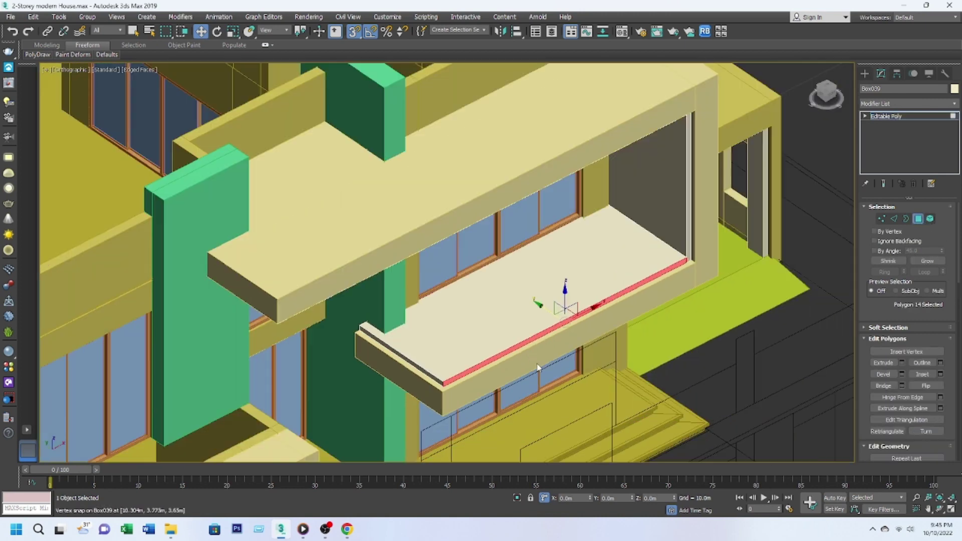
{"action": "left_click", "coordinate": [552, 281]}
{"action": "mouse_move", "coordinate": [564, 269]}
{"action": "left_mouse_down", "text": "shift"}
{"action": "mouse_move", "coordinate": [564, 252]}
{"action": "mouse_move", "coordinate": [522, 275]}
{"action": "left_mouse_up", "text": "shift"}
{"action": "key", "text": "Escape"}
{"action": "left_click", "coordinate": [522, 275]}
Centre the new railing strip's pivot on the object.
{"action": "left_click", "coordinate": [680, 229]}
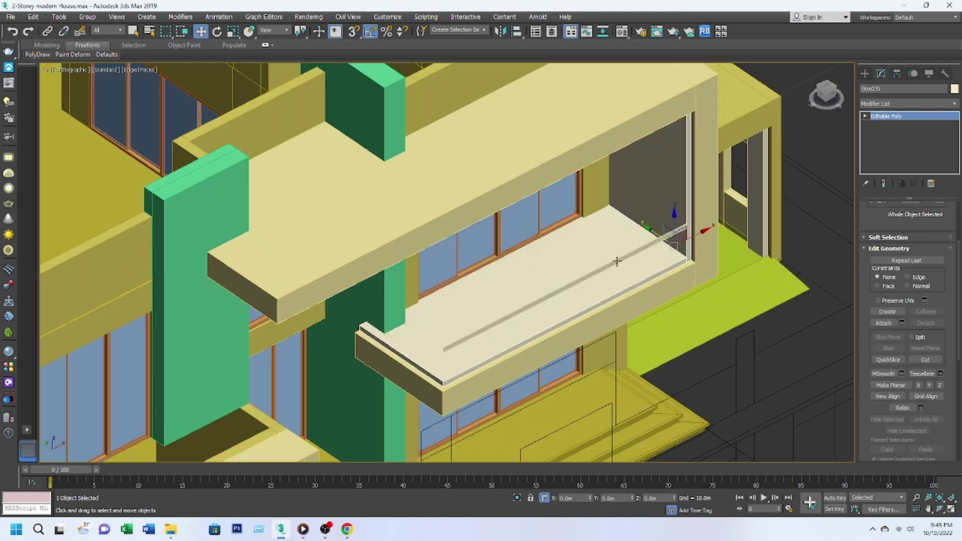
{"action": "left_click", "coordinate": [897, 74]}
{"action": "left_click", "coordinate": [907, 142]}
{"action": "left_click", "coordinate": [881, 194]}
{"action": "left_click", "coordinate": [880, 144]}
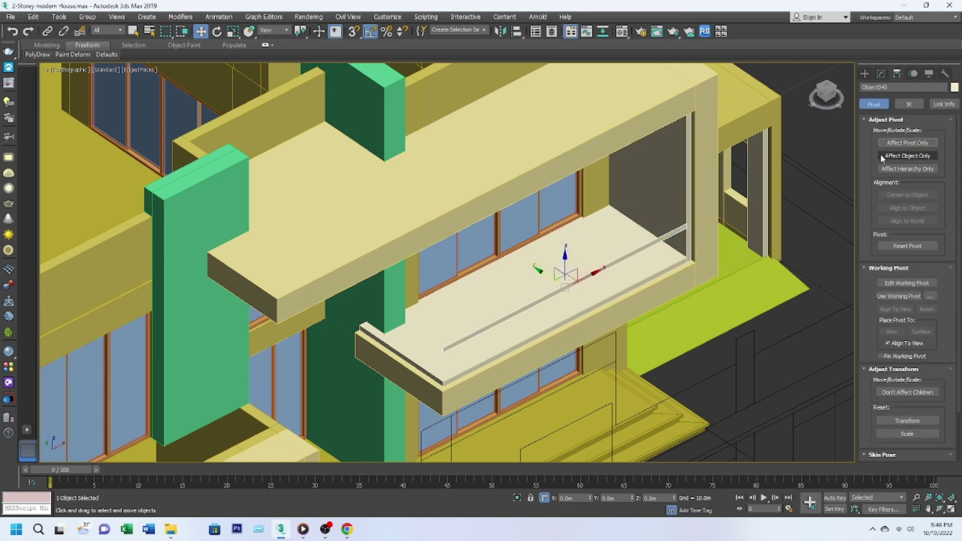
{"action": "left_click", "coordinate": [881, 74]}
Thicken the strip with a Shell modifier's Outer Amount and convert it to Editable Poly.
{"action": "left_click", "coordinate": [909, 103]}
{"action": "scroll", "coordinate": [902, 251], "scroll_direction": "down", "scroll_amount": 5}
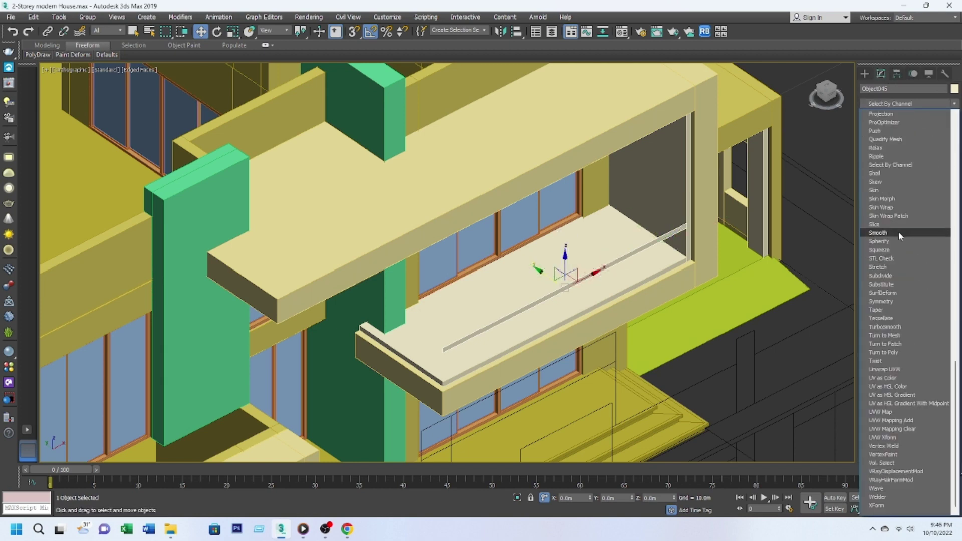
{"action": "left_click", "coordinate": [898, 232]}
{"action": "scroll", "coordinate": [918, 246], "scroll_direction": "up", "scroll_amount": 1}
{"action": "left_click", "coordinate": [919, 231]}
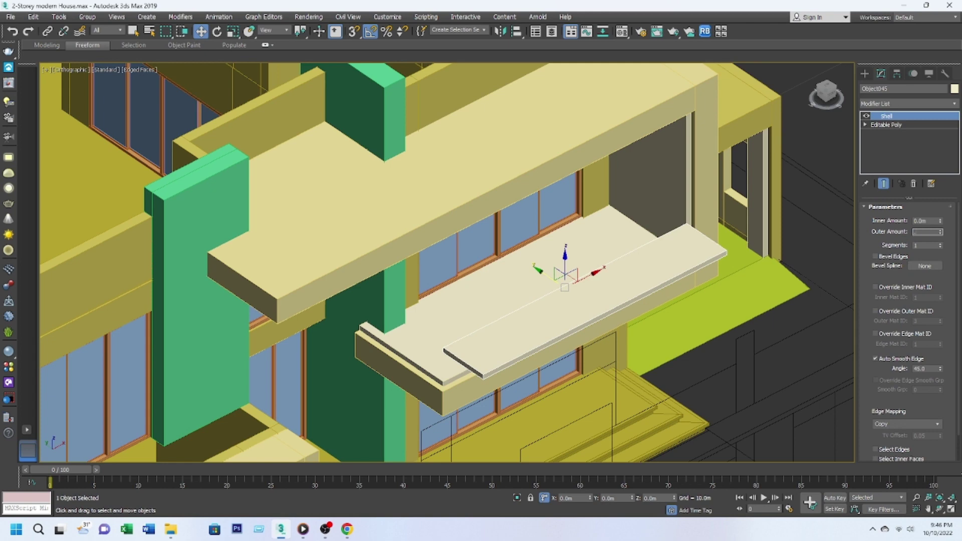
{"action": "scroll", "coordinate": [566, 280], "scroll_direction": "up", "scroll_amount": 2}
{"action": "right_click", "coordinate": [474, 323]}
{"action": "left_click", "coordinate": [607, 511]}
{"action": "scroll", "coordinate": [522, 296], "scroll_direction": "down", "scroll_amount": 2}
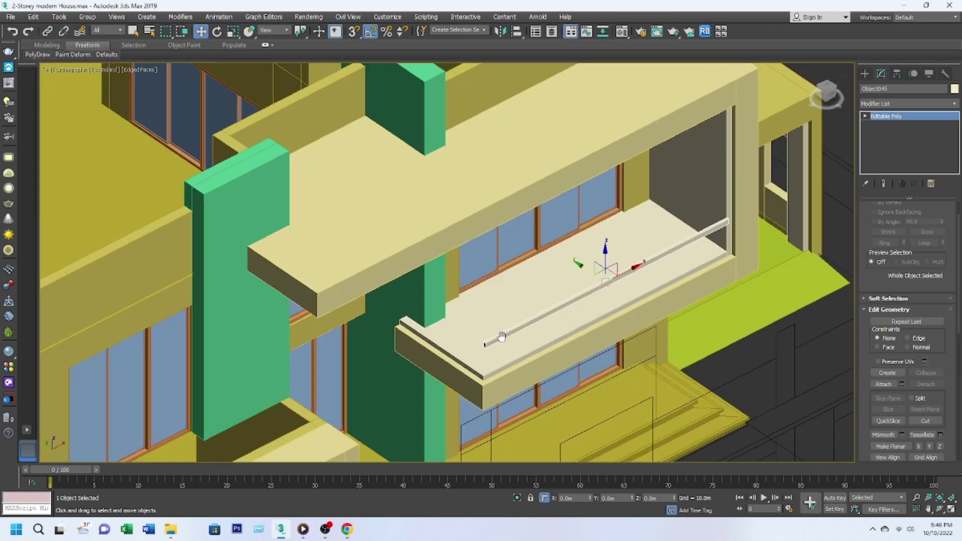
{"action": "scroll", "coordinate": [522, 296], "scroll_direction": "up", "scroll_amount": 2}
{"action": "key", "text": "t"}
{"action": "key", "text": "F3"}
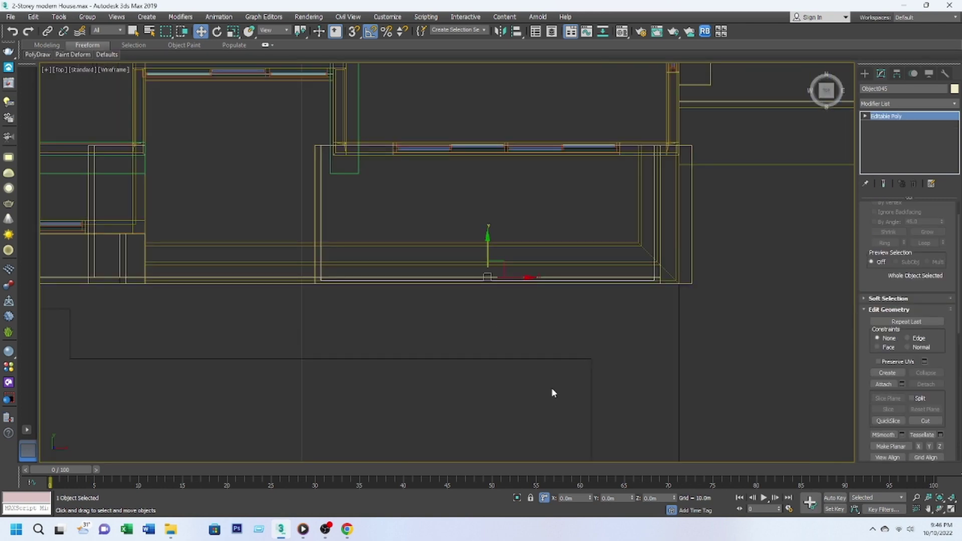
Confirm the railing's position value and orbit to an angled 3D view.
{"action": "key", "text": "Return"}
{"action": "scroll", "coordinate": [691, 278], "scroll_direction": "up", "scroll_amount": 2}
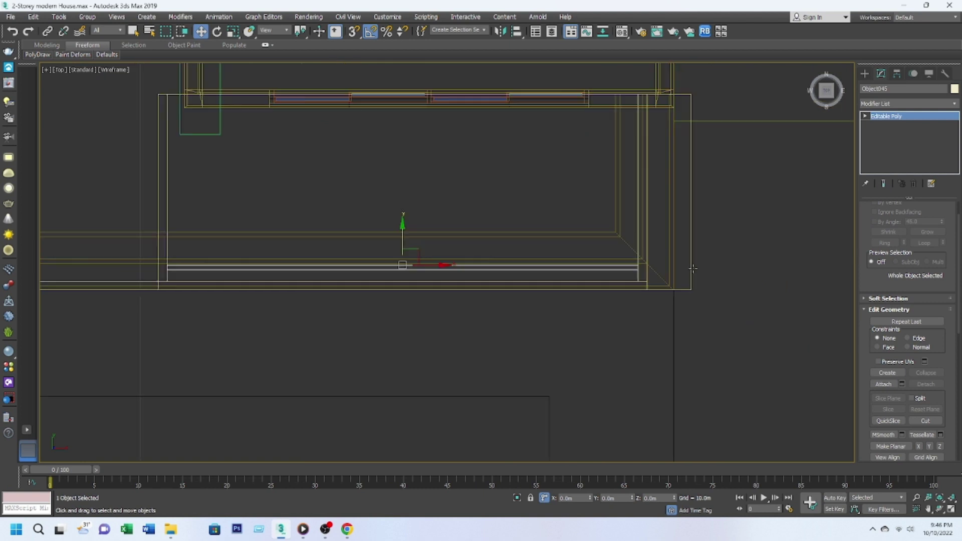
{"action": "scroll", "coordinate": [692, 278], "scroll_direction": "up", "scroll_amount": 2}
{"action": "left_click", "coordinate": [897, 73]}
{"action": "scroll", "coordinate": [591, 270], "scroll_direction": "up", "scroll_amount": 1}
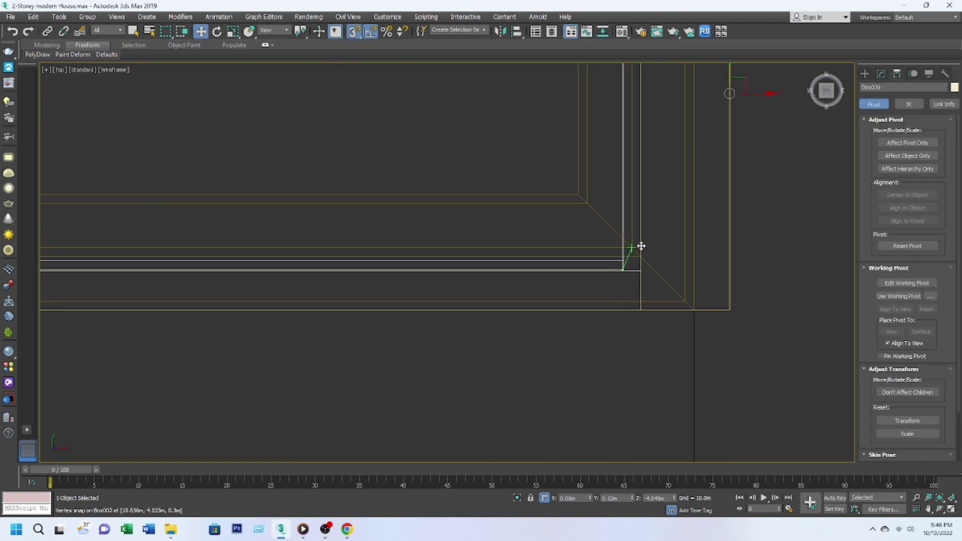
{"action": "scroll", "coordinate": [551, 278], "scroll_direction": "down", "scroll_amount": 3}
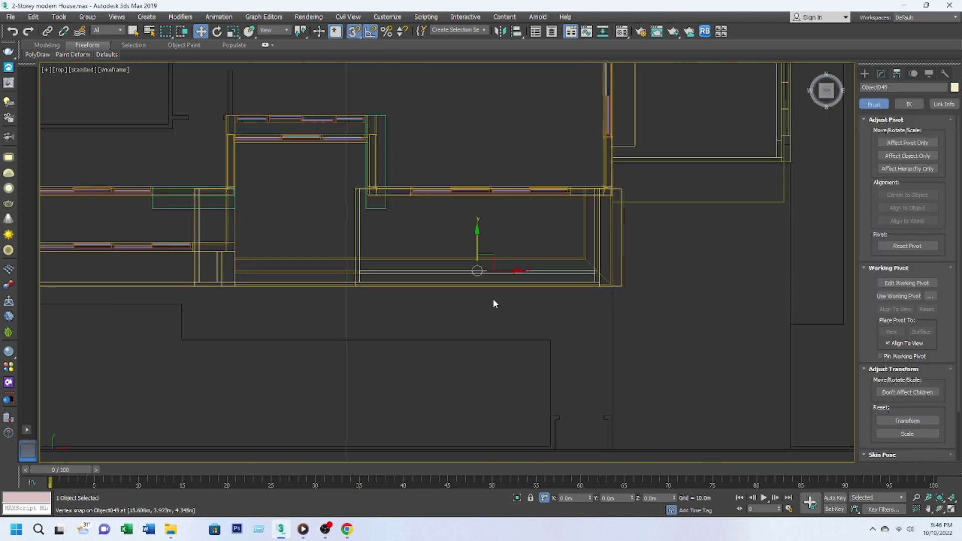
{"action": "middle_click_drag", "start_coordinate": [492, 298], "coordinate": [516, 226], "text": "alt"}
Extrude the railing's end faces by 0.05m.
{"action": "left_click", "coordinate": [880, 74]}
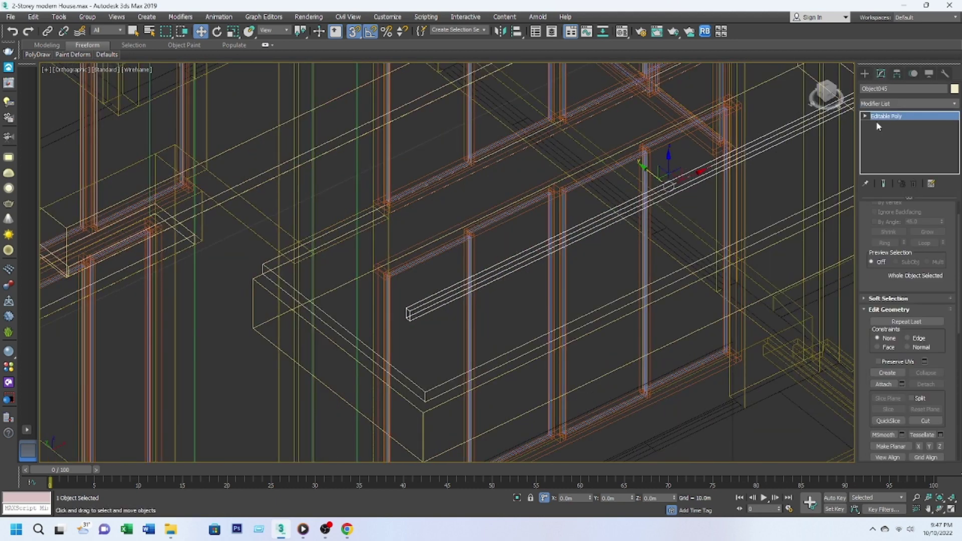
{"action": "left_click", "coordinate": [886, 150]}
{"action": "scroll", "coordinate": [495, 320], "scroll_direction": "up", "scroll_amount": 2}
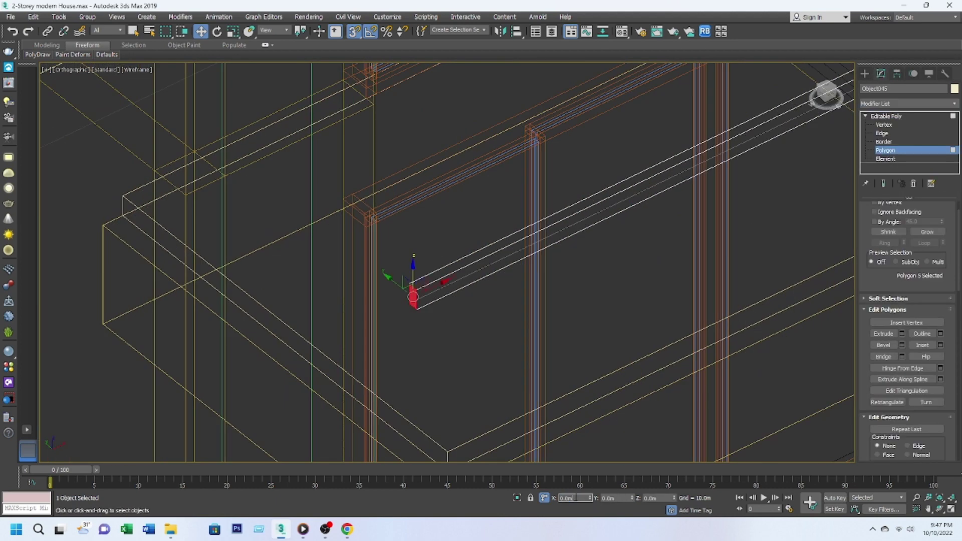
{"action": "left_click", "coordinate": [902, 335]}
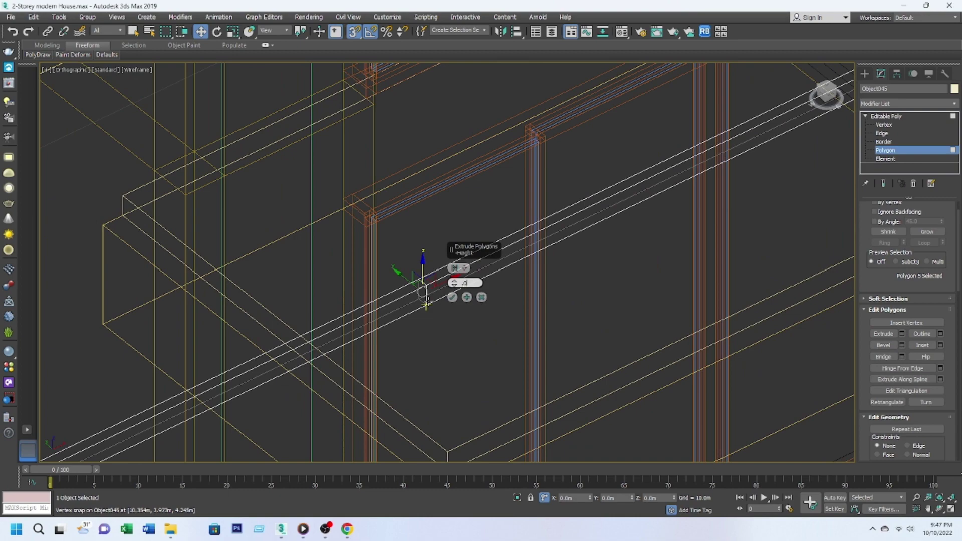
{"action": "type", "text": "5"}
{"action": "key", "text": "Return"}
{"action": "scroll", "coordinate": [501, 303], "scroll_direction": "up", "scroll_amount": 3}
{"action": "scroll", "coordinate": [548, 305], "scroll_direction": "up", "scroll_amount": 3}
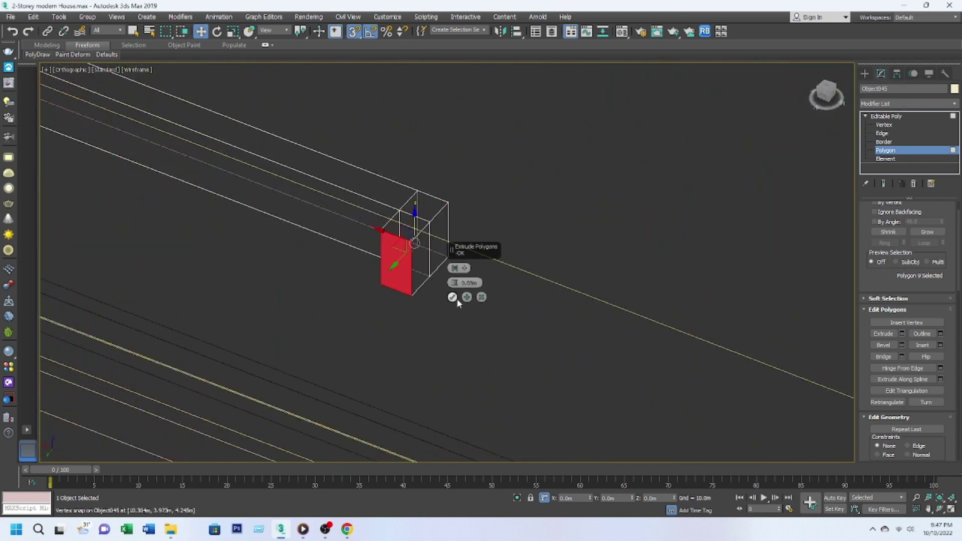
{"action": "left_click", "coordinate": [453, 297]}
Stretch the extruded end out to form the handrail's L-shaped return.
{"action": "scroll", "coordinate": [451, 300], "scroll_direction": "down", "scroll_amount": 3}
{"action": "scroll", "coordinate": [412, 299], "scroll_direction": "down", "scroll_amount": 2}
{"action": "key", "text": "F3"}
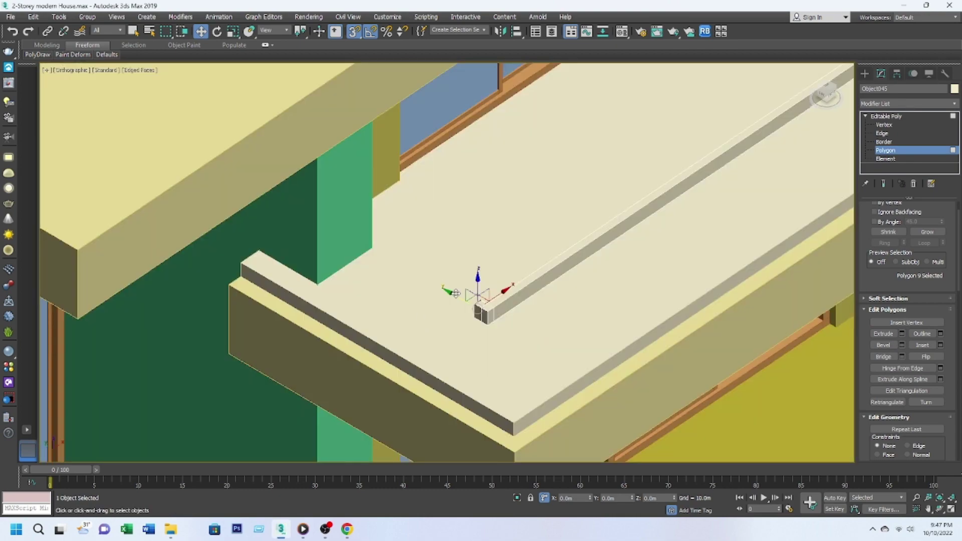
{"action": "left_click_drag", "start_coordinate": [455, 294], "coordinate": [303, 262]}
{"action": "middle_click_drag", "start_coordinate": [302, 262], "coordinate": [426, 155]}
{"action": "key", "text": "F3"}
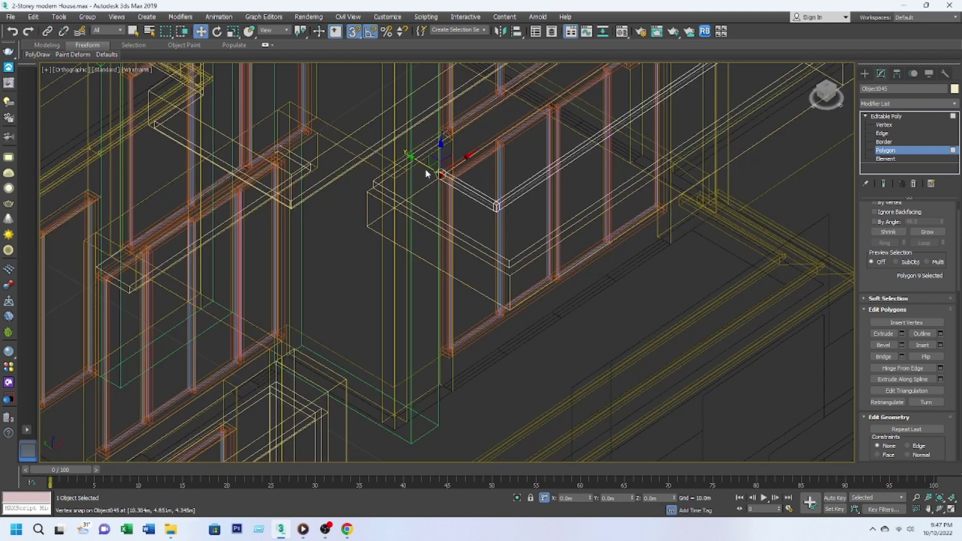
{"action": "key", "text": "f"}
{"action": "key", "text": "F3"}
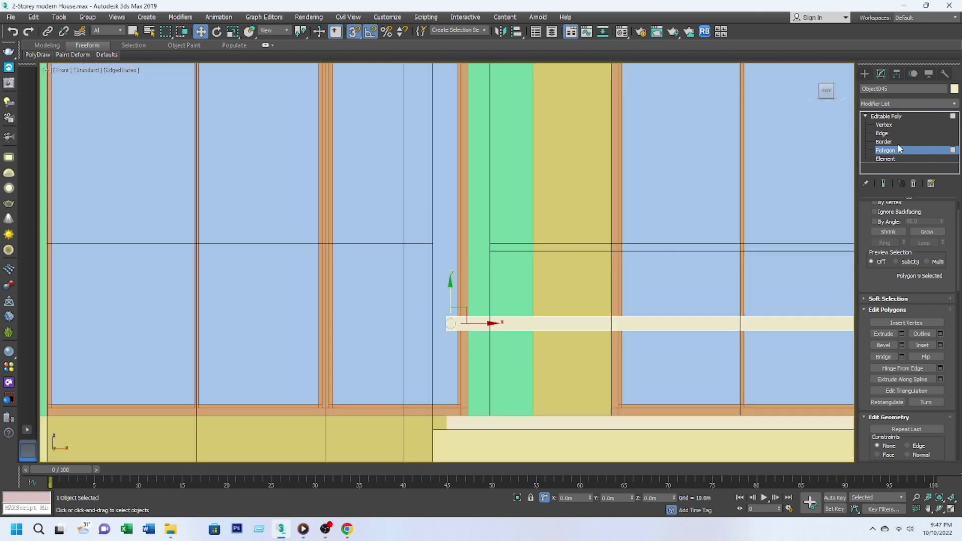
Move the rail's lower vertices down to make the handrail deeper.
{"action": "key", "text": "1"}
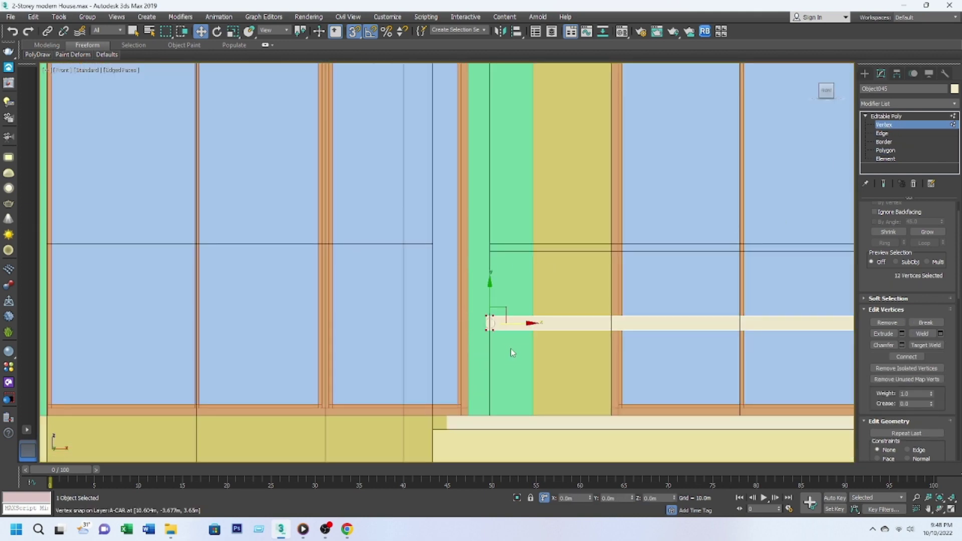
{"action": "scroll", "coordinate": [510, 348], "scroll_direction": "down", "scroll_amount": 3}
{"action": "scroll", "coordinate": [510, 347], "scroll_direction": "up", "scroll_amount": 3}
{"action": "key", "text": "1"}
{"action": "scroll", "coordinate": [765, 283], "scroll_direction": "up", "scroll_amount": 2}
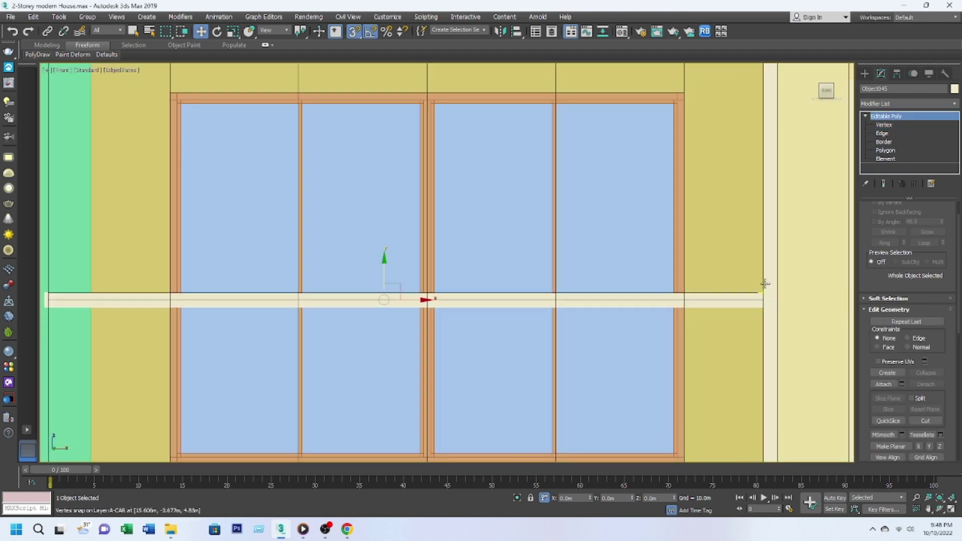
{"action": "scroll", "coordinate": [765, 284], "scroll_direction": "down", "scroll_amount": 3}
{"action": "key", "text": "1"}
{"action": "left_click_drag", "start_coordinate": [354, 297], "coordinate": [355, 298]}
{"action": "scroll", "coordinate": [423, 307], "scroll_direction": "up", "scroll_amount": 3}
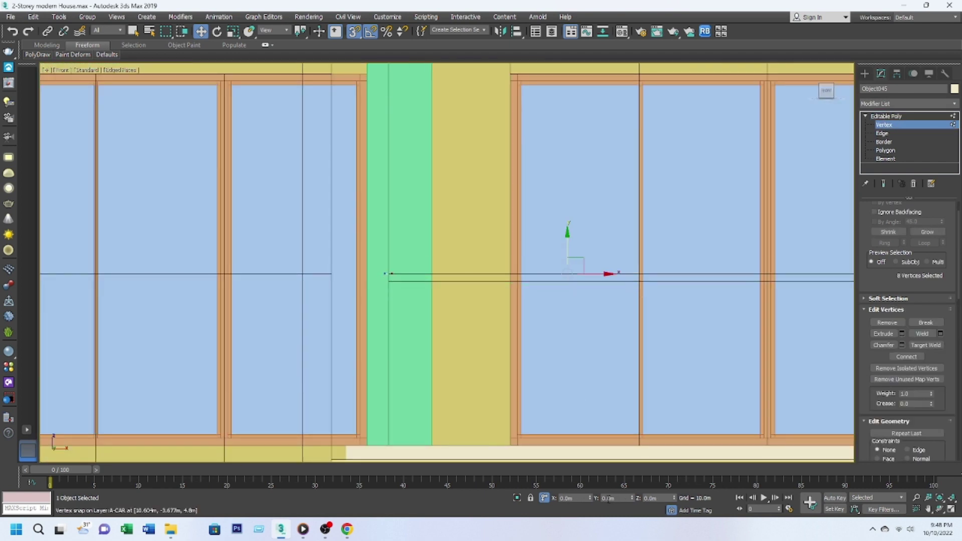
{"action": "key", "text": "Return"}
Clone the rail as a Copy (Object046) to a lower position.
{"action": "middle_click_drag", "start_coordinate": [591, 259], "coordinate": [517, 236], "text": "alt"}
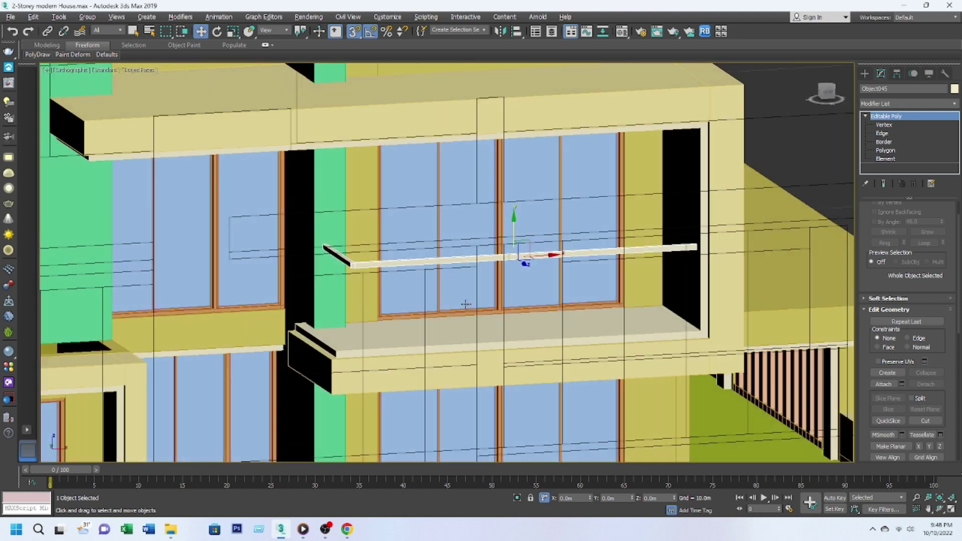
{"action": "scroll", "coordinate": [516, 235], "scroll_direction": "up", "scroll_amount": 3}
{"action": "left_click_drag", "start_coordinate": [516, 240], "coordinate": [501, 305], "text": "shift"}
{"action": "left_click", "coordinate": [481, 306]}
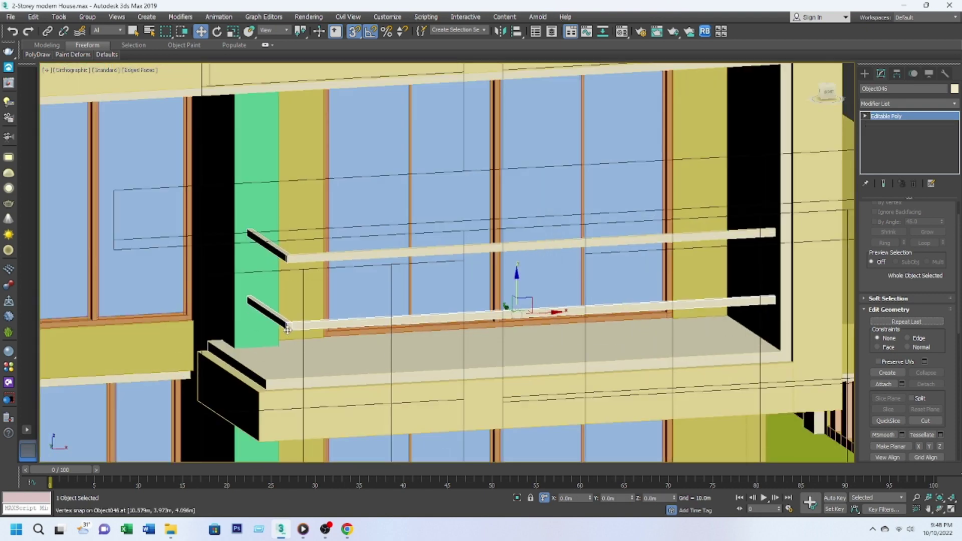
{"action": "key", "text": "t"}
{"action": "key", "text": "F3"}
Snap the copy's end and front vertices into line with the handrail.
{"action": "key", "text": "1"}
{"action": "scroll", "coordinate": [388, 335], "scroll_direction": "down", "scroll_amount": 2}
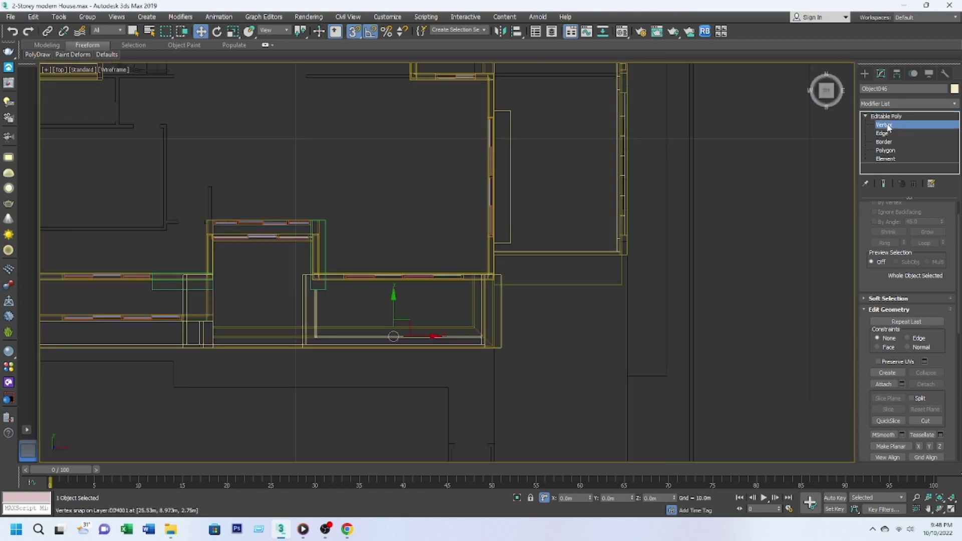
{"action": "scroll", "coordinate": [348, 231], "scroll_direction": "up", "scroll_amount": 3}
{"action": "left_click_drag", "start_coordinate": [363, 185], "coordinate": [379, 425]}
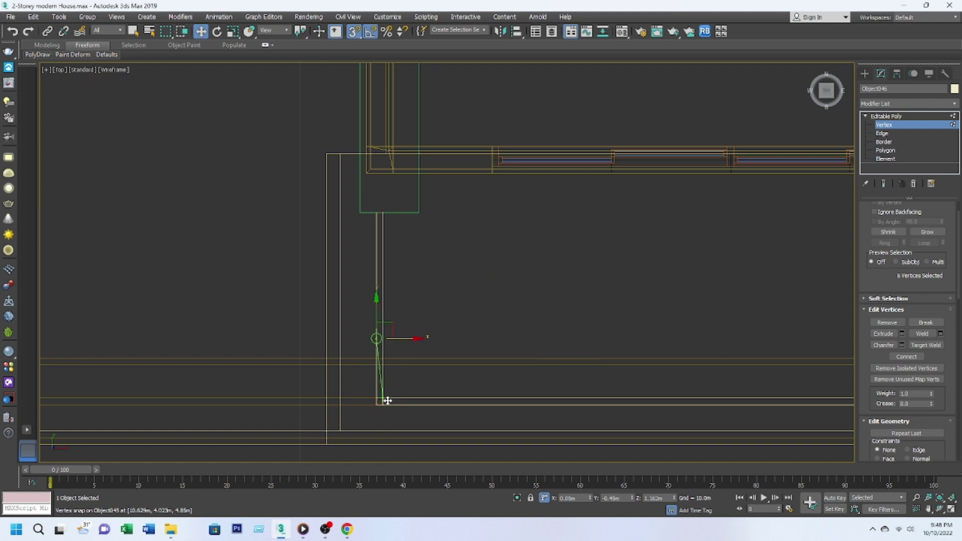
{"action": "scroll", "coordinate": [399, 377], "scroll_direction": "down", "scroll_amount": 3}
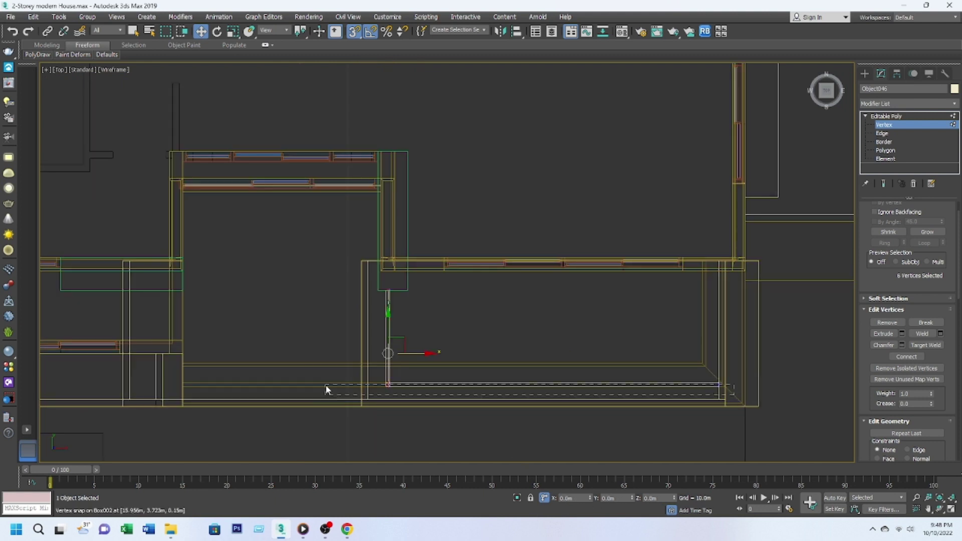
{"action": "left_click_drag", "start_coordinate": [325, 385], "coordinate": [324, 386]}
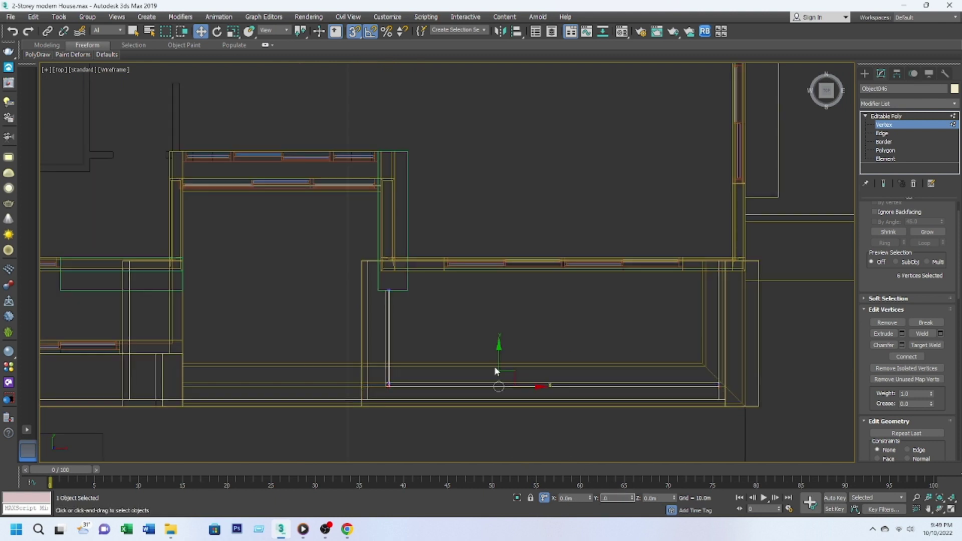
{"action": "left_click_drag", "start_coordinate": [498, 385], "coordinate": [394, 384]}
{"action": "key", "text": "Return"}
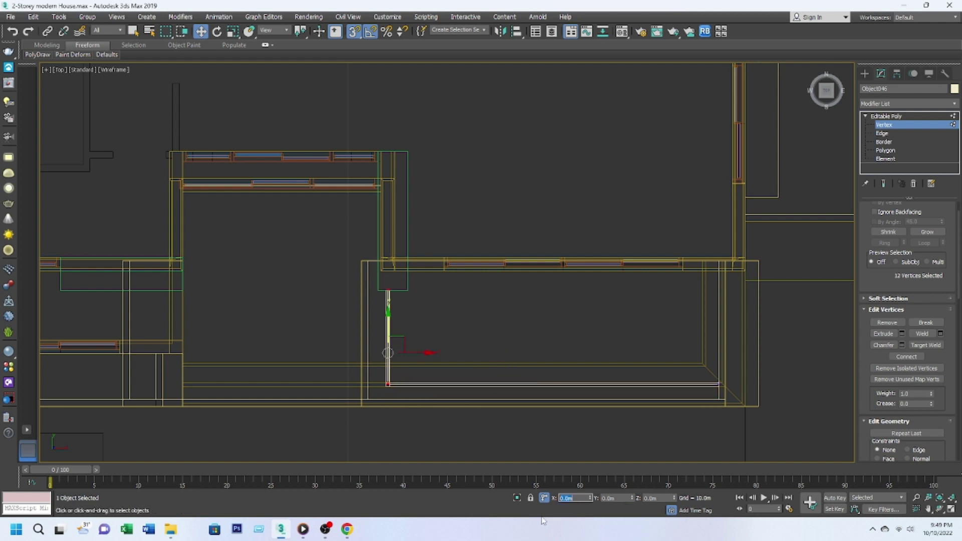
In Front view, stretch the lower rail's vertices up into a full panel.
{"action": "mouse_move", "coordinate": [585, 420]}
{"action": "middle_mouse_down", "text": "alt"}
{"action": "mouse_move", "coordinate": [511, 315]}
{"action": "mouse_move", "coordinate": [542, 384]}
{"action": "middle_mouse_up", "text": "alt"}
{"action": "key", "text": "f"}
{"action": "key", "text": "F3"}
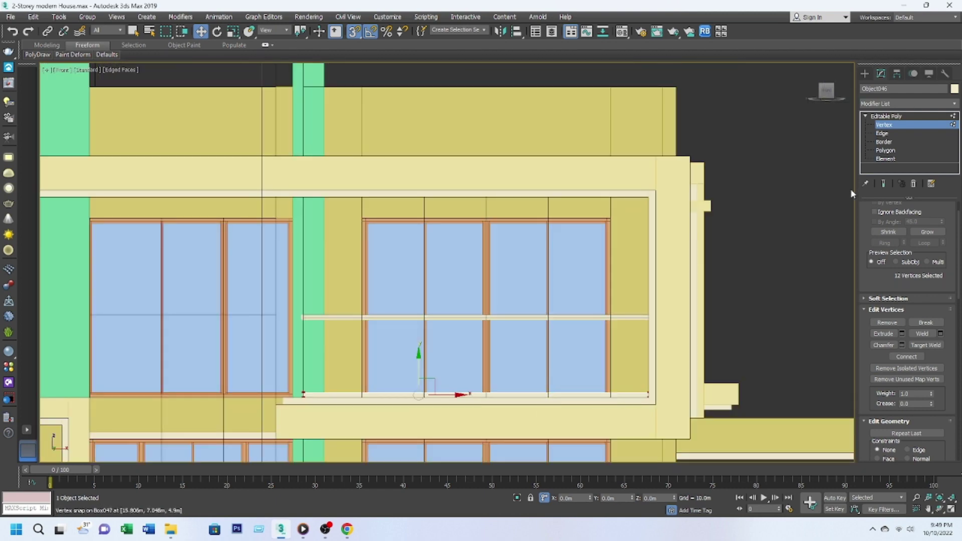
{"action": "left_click_drag", "start_coordinate": [276, 377], "coordinate": [660, 395]}
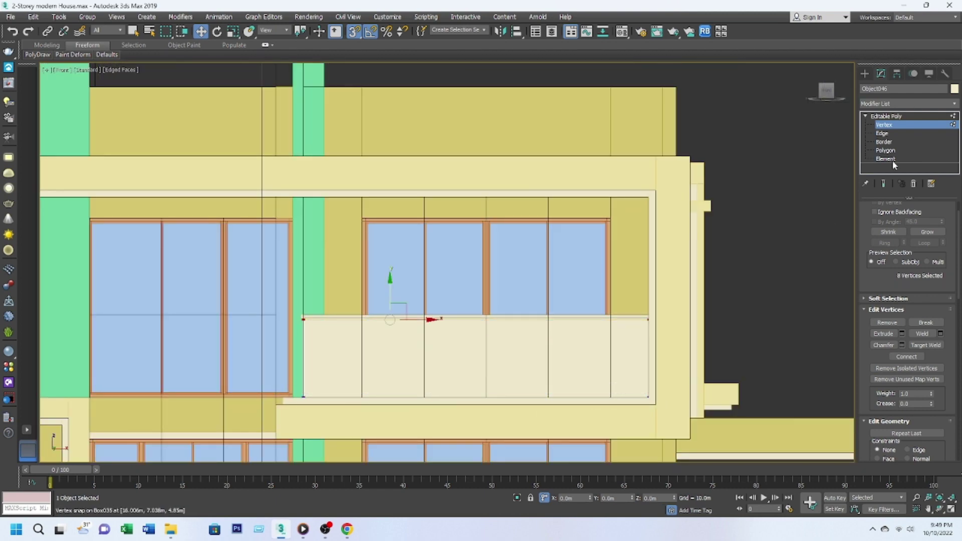
Set the panel's object colour to blue for glass.
{"action": "left_click", "coordinate": [886, 116]}
{"action": "left_click", "coordinate": [954, 89]}
{"action": "left_click", "coordinate": [510, 245]}
{"action": "left_click", "coordinate": [531, 318]}
{"action": "middle_click_drag", "start_coordinate": [506, 305], "coordinate": [532, 347], "text": "alt"}
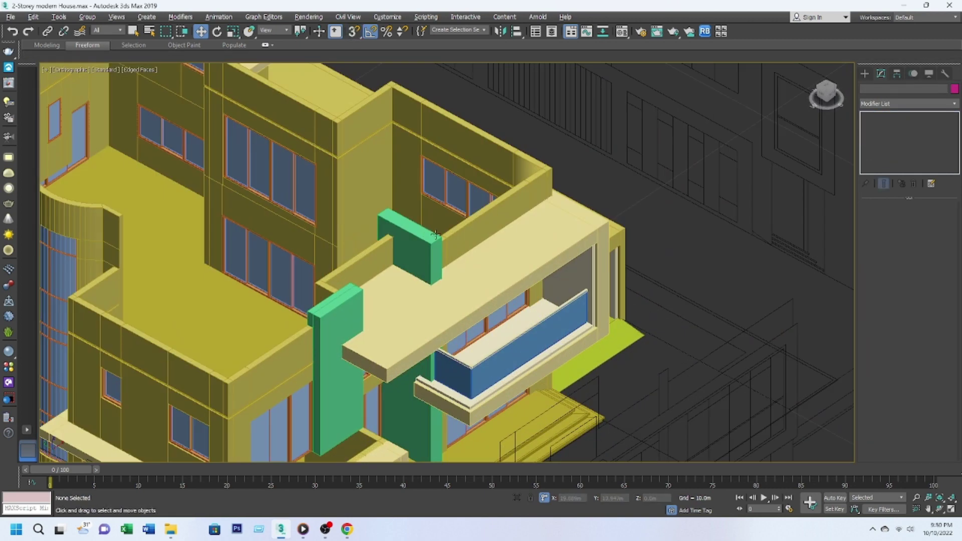
Isolate the glass panel and handrail and frame them in the view.
{"action": "middle_click_drag", "start_coordinate": [435, 234], "coordinate": [455, 239]}
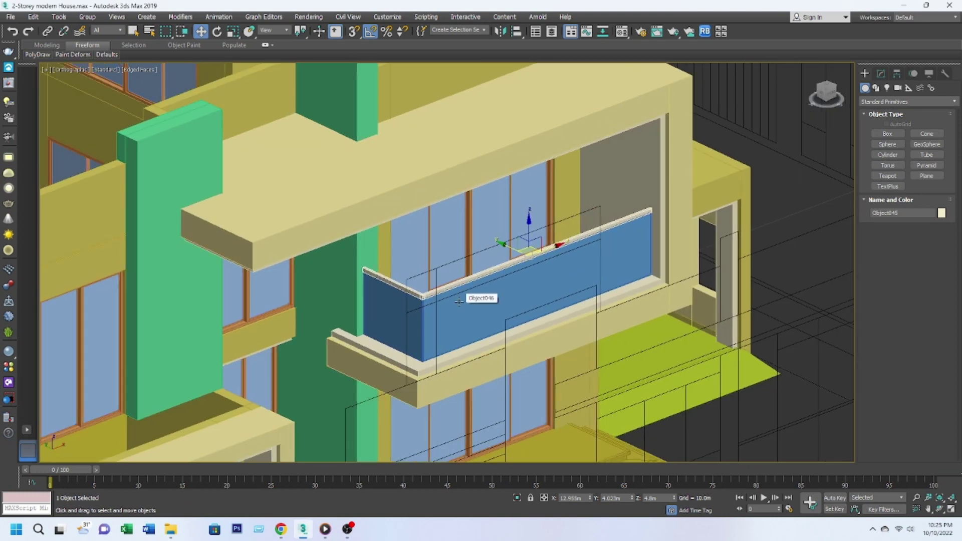
{"action": "scroll", "coordinate": [459, 301], "scroll_direction": "up", "scroll_amount": 3}
{"action": "left_click", "coordinate": [453, 286], "text": "ctrl"}
{"action": "key", "text": "alt+q"}
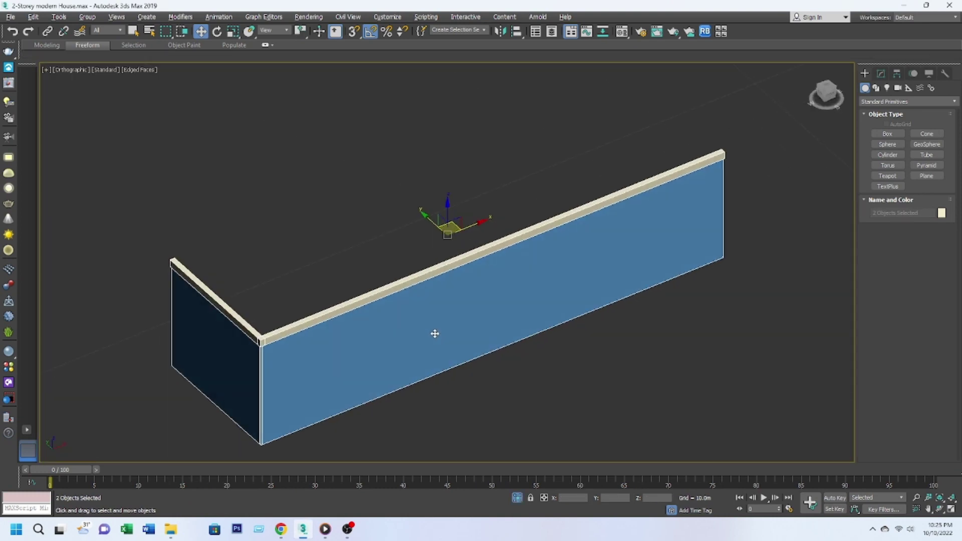
{"action": "key", "text": "t"}
{"action": "scroll", "coordinate": [457, 317], "scroll_direction": "up", "scroll_amount": 5}
{"action": "left_click", "coordinate": [465, 328]}
{"action": "left_click", "coordinate": [881, 74]}
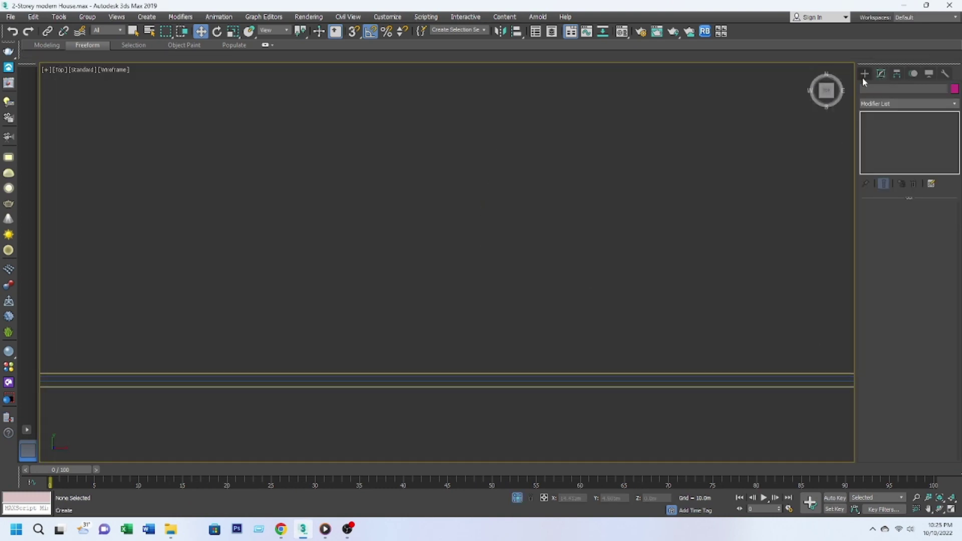
Draw a vertical line post from the handrail corner to the panel bottom, shifted right.
{"action": "key", "text": "f"}
{"action": "left_click", "coordinate": [865, 74]}
{"action": "left_click", "coordinate": [876, 88]}
{"action": "left_click", "coordinate": [887, 142]}
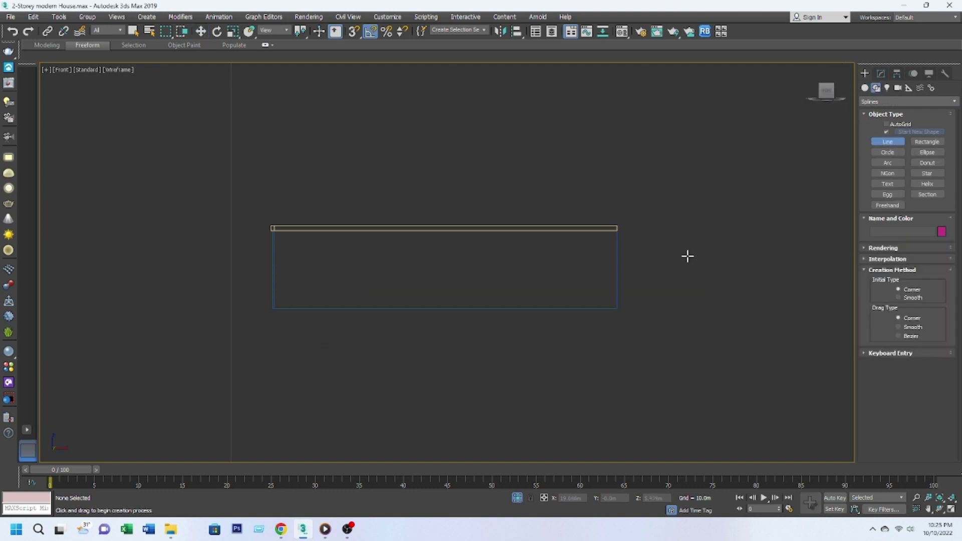
{"action": "scroll", "coordinate": [687, 255], "scroll_direction": "up", "scroll_amount": 2}
{"action": "left_click", "coordinate": [572, 199]}
{"action": "left_click", "coordinate": [573, 359]}
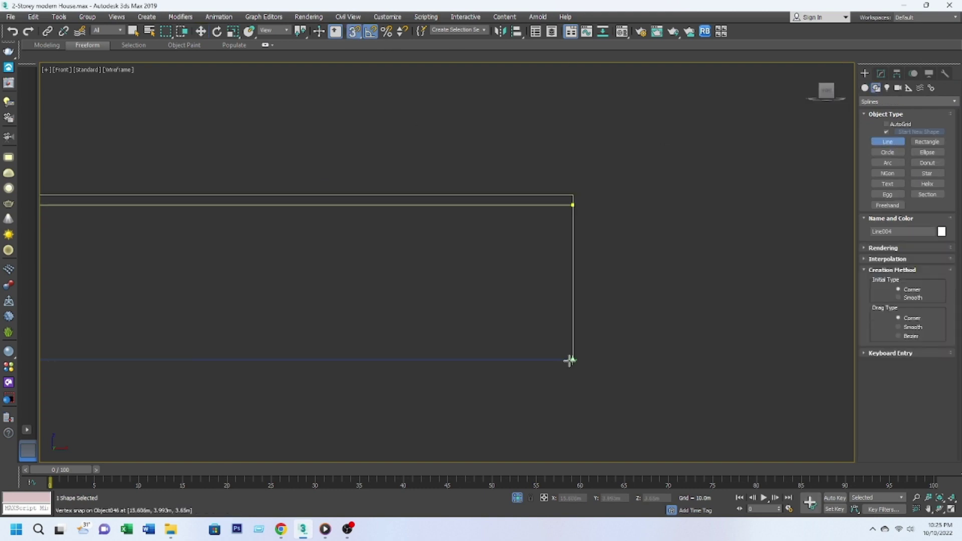
{"action": "right_click", "coordinate": [573, 359]}
{"action": "key", "text": "w"}
{"action": "left_click_drag", "start_coordinate": [581, 276], "coordinate": [634, 283]}
Make the post render as a tube with 0.025m thickness in viewport.
{"action": "left_click", "coordinate": [881, 74]}
{"action": "left_click", "coordinate": [907, 104]}
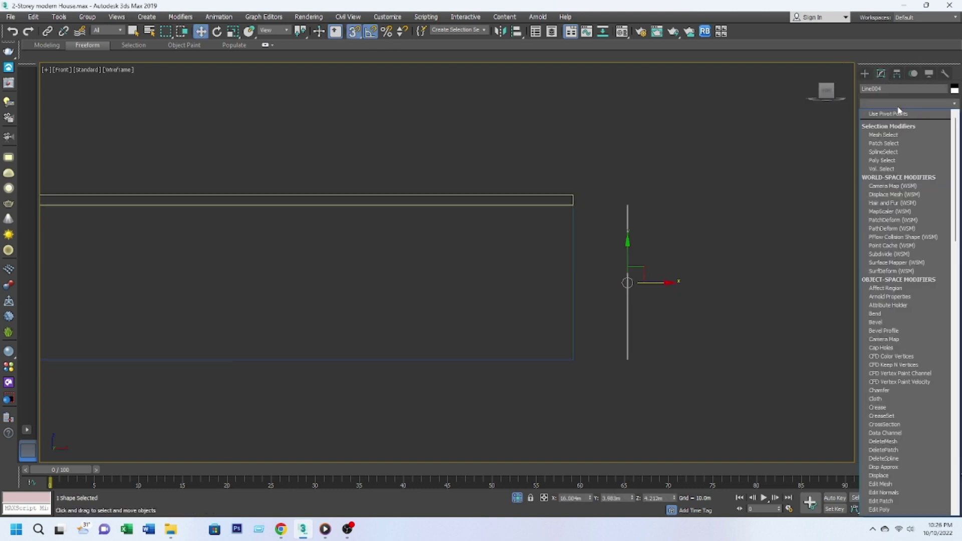
{"action": "left_click", "coordinate": [873, 217]}
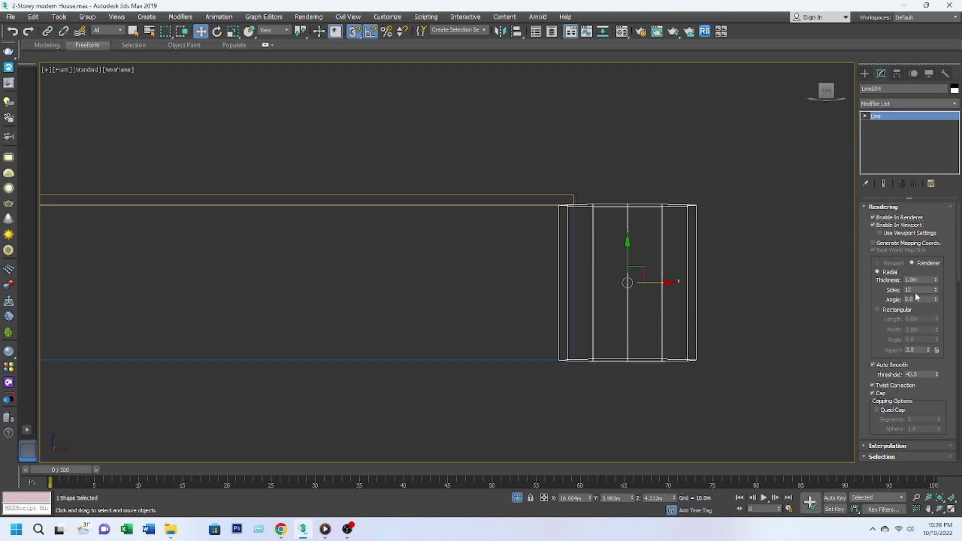
{"action": "type", "text": "0.025"}
{"action": "key", "text": "Return"}
Shift-rotate the post 90° to clone a horizontal copy, Line005.
{"action": "scroll", "coordinate": [658, 267], "scroll_direction": "up", "scroll_amount": 3}
{"action": "scroll", "coordinate": [659, 267], "scroll_direction": "down", "scroll_amount": 2}
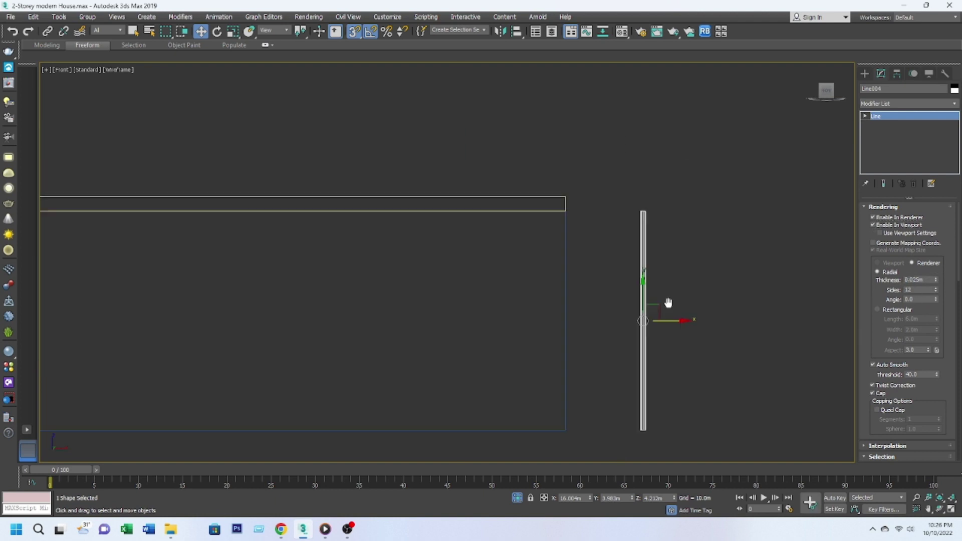
{"action": "middle_click_drag", "start_coordinate": [663, 324], "coordinate": [661, 346]}
{"action": "key", "text": "e"}
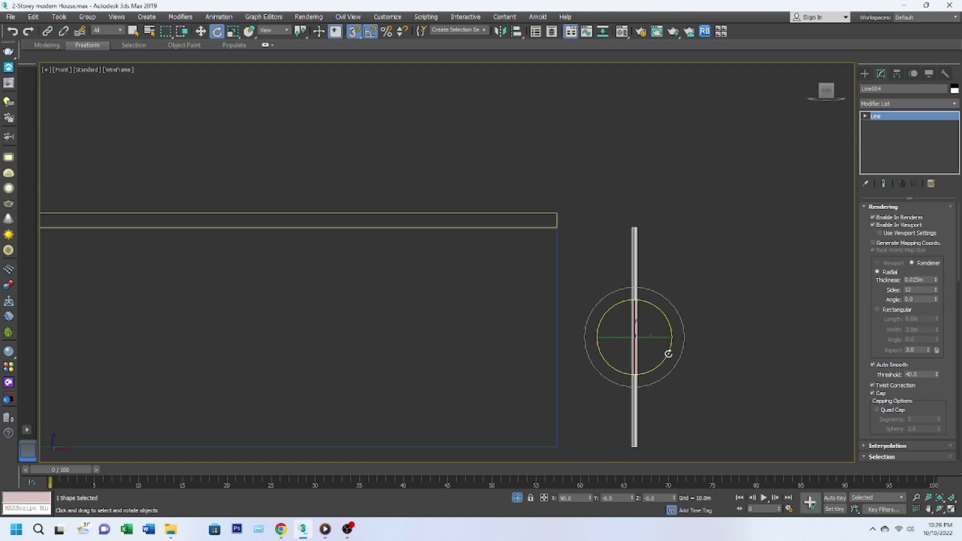
{"action": "left_click_drag", "start_coordinate": [683, 349], "coordinate": [695, 305], "text": "shift"}
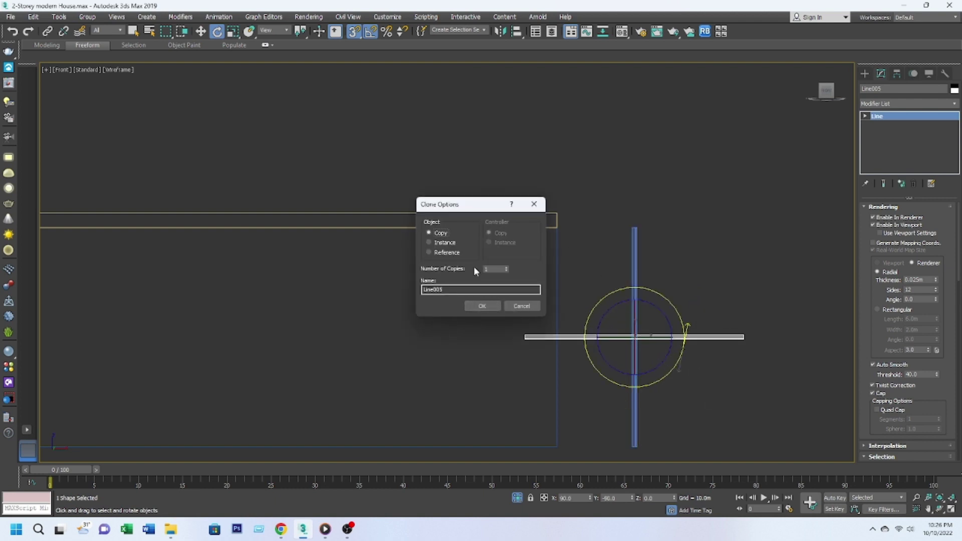
Confirm the Line005 copy and straighten it by moving its end vertex in Top view.
{"action": "key", "text": "Return"}
{"action": "key", "text": "w"}
{"action": "key", "text": "t"}
{"action": "scroll", "coordinate": [627, 302], "scroll_direction": "up", "scroll_amount": 3}
{"action": "scroll", "coordinate": [521, 303], "scroll_direction": "down", "scroll_amount": 2}
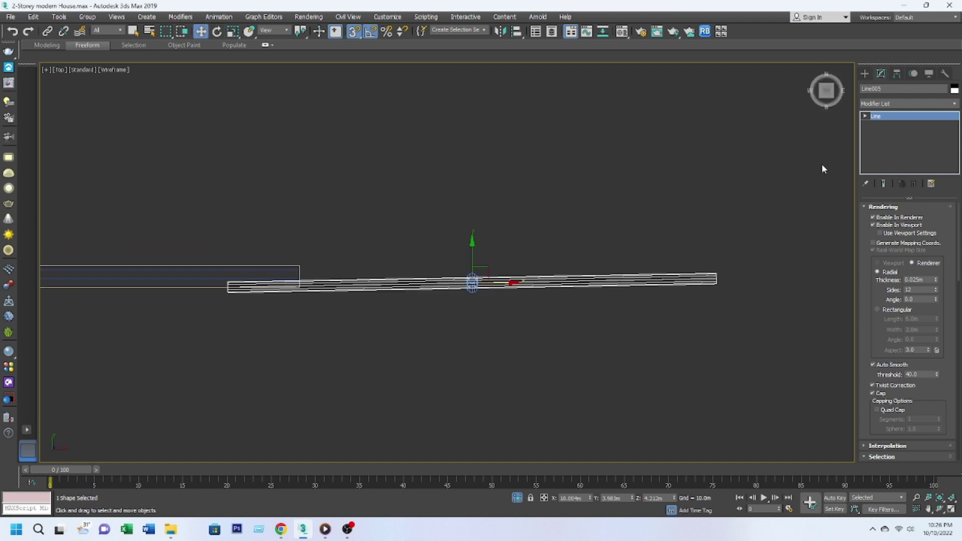
{"action": "key", "text": "1"}
{"action": "left_click_drag", "start_coordinate": [233, 264], "coordinate": [233, 257]}
Adjust the post Line004's pivot and centre Line005's pivot on the object.
{"action": "scroll", "coordinate": [438, 277], "scroll_direction": "up", "scroll_amount": 3}
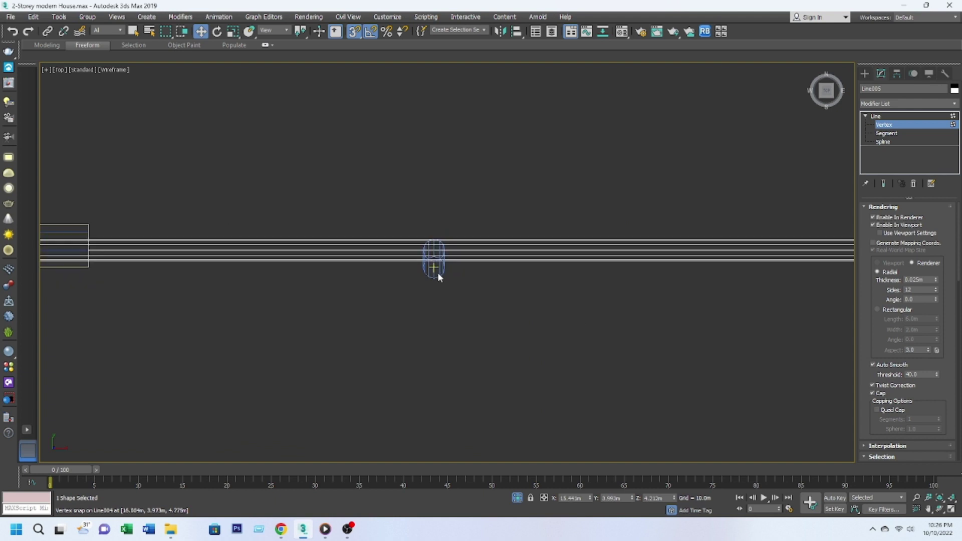
{"action": "scroll", "coordinate": [434, 256], "scroll_direction": "up", "scroll_amount": 2}
{"action": "scroll", "coordinate": [492, 236], "scroll_direction": "down", "scroll_amount": 4}
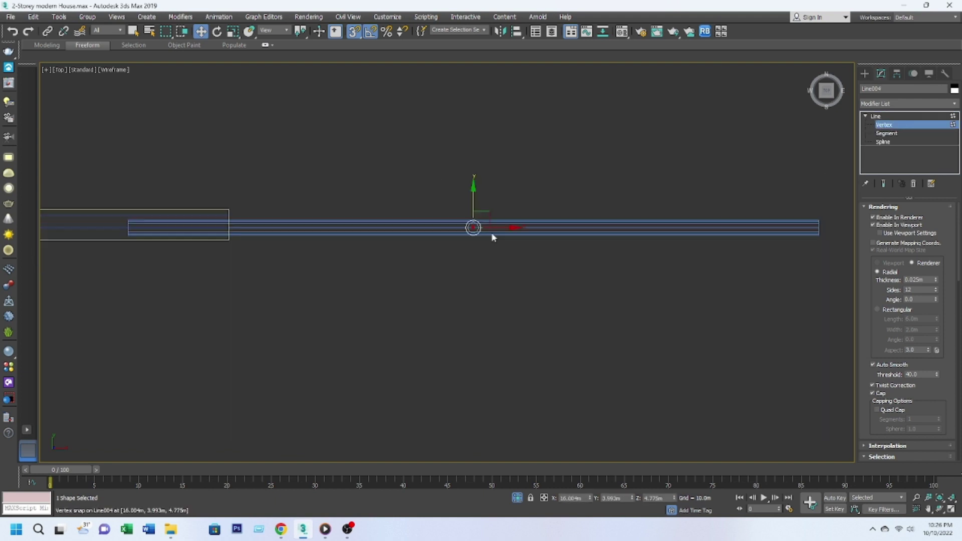
{"action": "left_click", "coordinate": [486, 234]}
{"action": "scroll", "coordinate": [621, 256], "scroll_direction": "up", "scroll_amount": 2}
{"action": "left_click", "coordinate": [897, 74]}
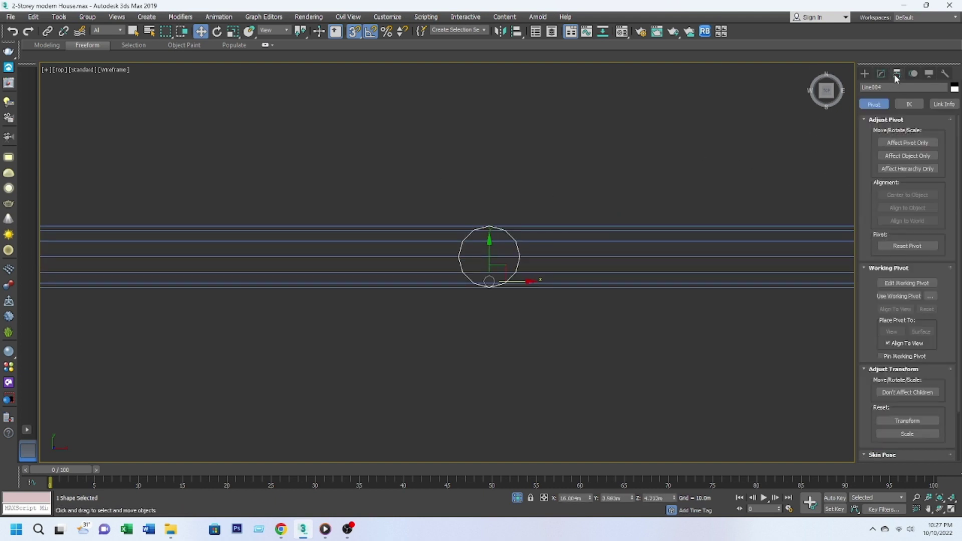
{"action": "left_click", "coordinate": [900, 144]}
{"action": "key", "text": "f"}
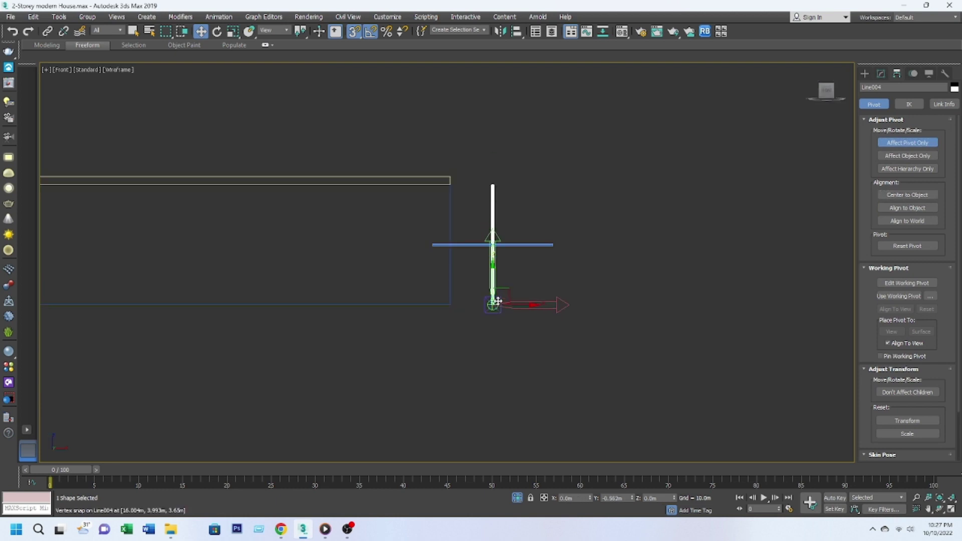
{"action": "left_click", "coordinate": [530, 246]}
{"action": "left_click", "coordinate": [881, 75]}
{"action": "left_click", "coordinate": [896, 75]}
{"action": "left_click", "coordinate": [907, 143]}
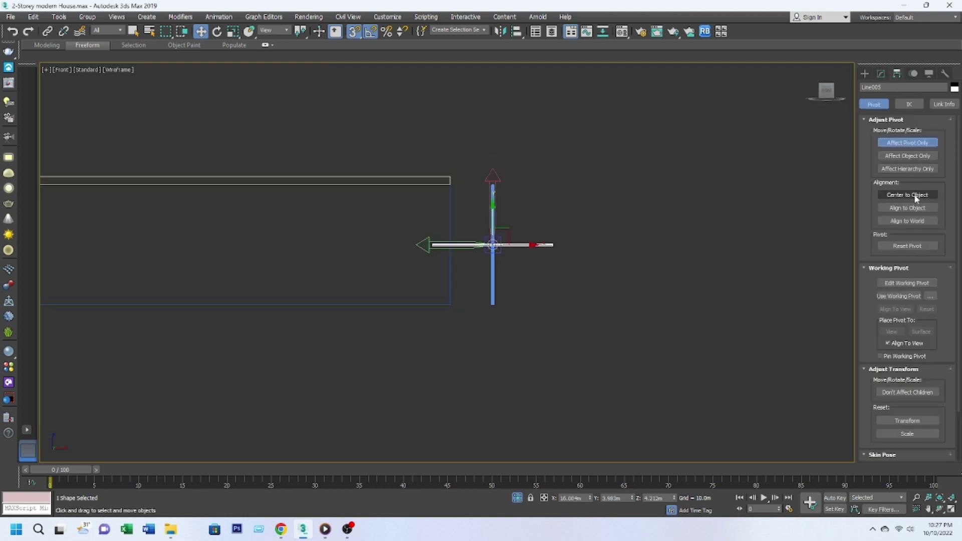
{"action": "middle_click_drag", "start_coordinate": [640, 221], "coordinate": [609, 308], "text": "alt"}
Refine Line005 in Top view, adding extra vertices along the horizontal line.
{"action": "key", "text": "t"}
{"action": "left_click", "coordinate": [881, 74]}
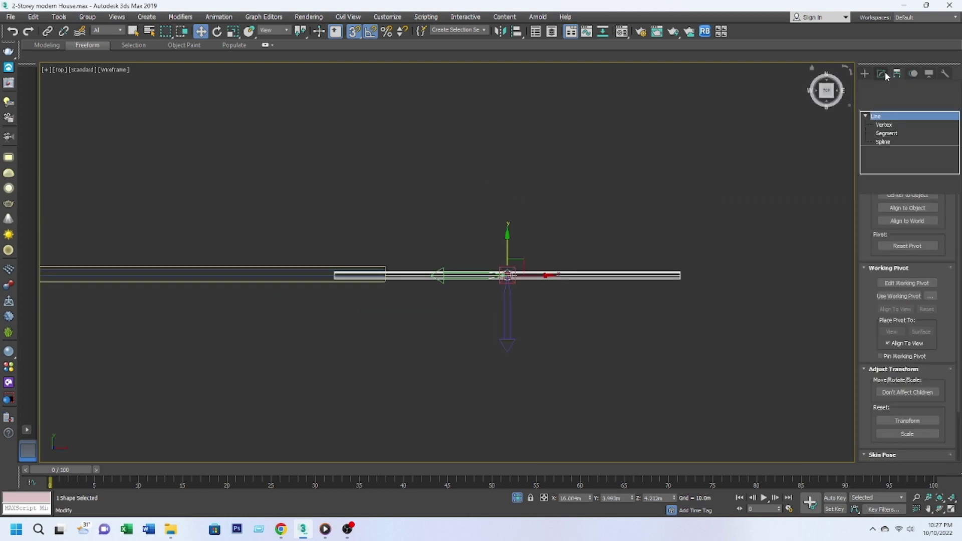
{"action": "left_click", "coordinate": [886, 125]}
{"action": "scroll", "coordinate": [894, 240], "scroll_direction": "down", "scroll_amount": 2}
{"action": "scroll", "coordinate": [881, 280], "scroll_direction": "down", "scroll_amount": 2}
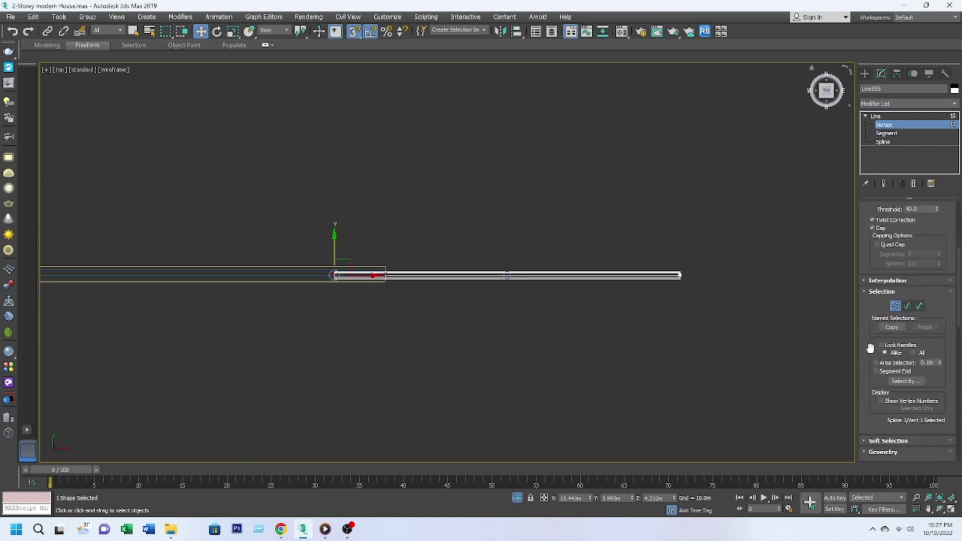
{"action": "scroll", "coordinate": [868, 310], "scroll_direction": "up", "scroll_amount": 4}
{"action": "scroll", "coordinate": [875, 354], "scroll_direction": "down", "scroll_amount": 1}
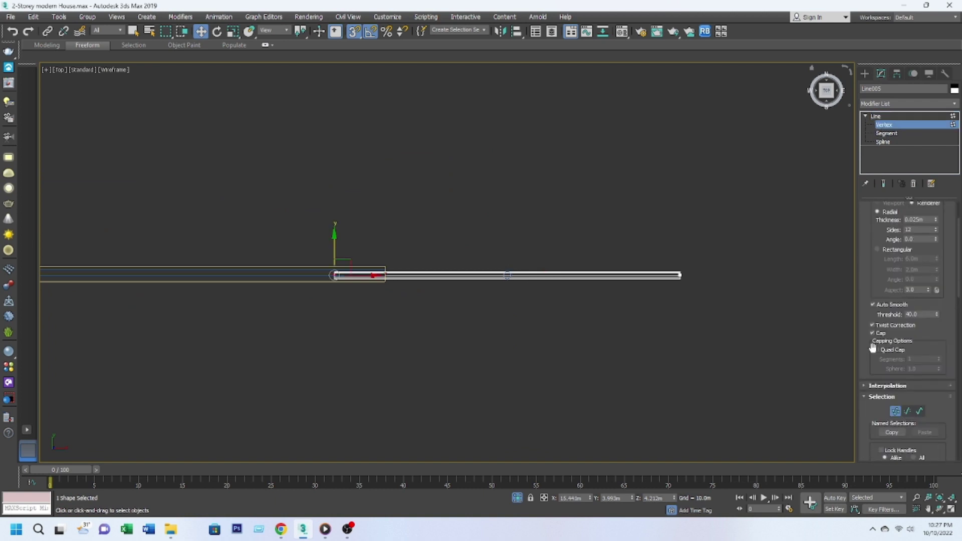
{"action": "scroll", "coordinate": [872, 351], "scroll_direction": "down", "scroll_amount": 2}
{"action": "scroll", "coordinate": [869, 346], "scroll_direction": "down", "scroll_amount": 2}
{"action": "scroll", "coordinate": [868, 345], "scroll_direction": "down", "scroll_amount": 4}
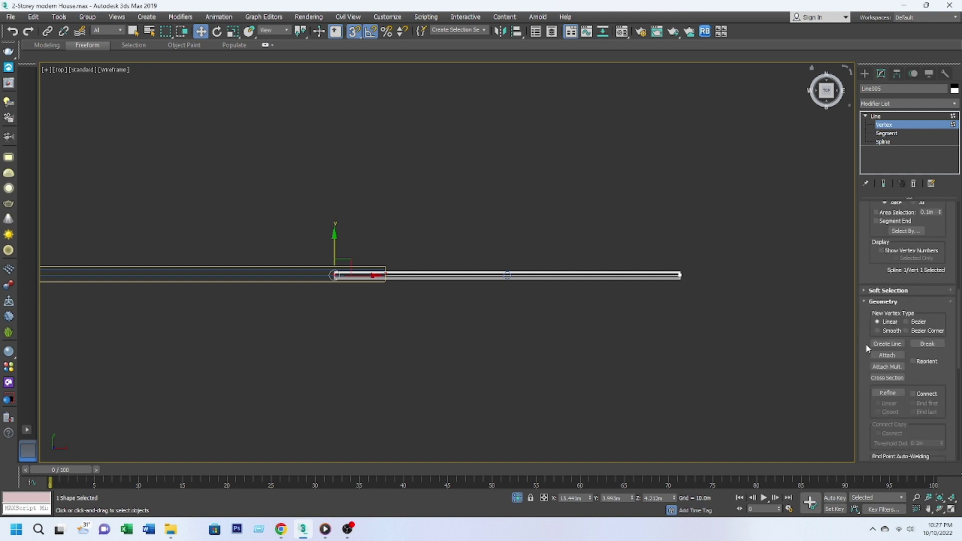
{"action": "scroll", "coordinate": [868, 345], "scroll_direction": "down", "scroll_amount": 4}
{"action": "scroll", "coordinate": [513, 313], "scroll_direction": "up", "scroll_amount": 2}
{"action": "right_click", "coordinate": [614, 256]}
Move Line005's vertices into a U-shaped bracket clipped around the vertical post.
{"action": "left_click", "coordinate": [749, 259]}
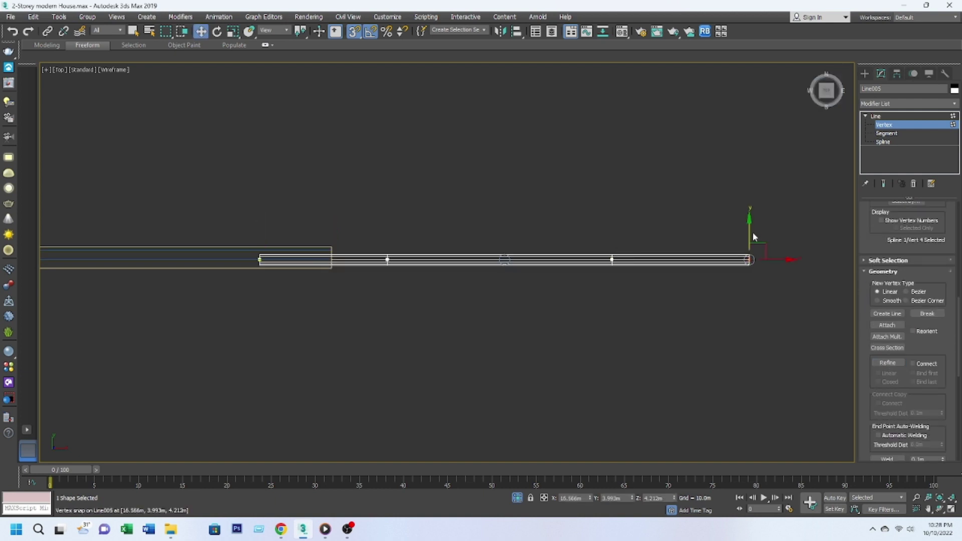
{"action": "mouse_move", "coordinate": [260, 259]}
{"action": "left_mouse_down"}
{"action": "mouse_move", "coordinate": [350, 307]}
{"action": "mouse_move", "coordinate": [313, 389]}
{"action": "left_mouse_up"}
{"action": "left_click_drag", "start_coordinate": [260, 351], "coordinate": [387, 351]}
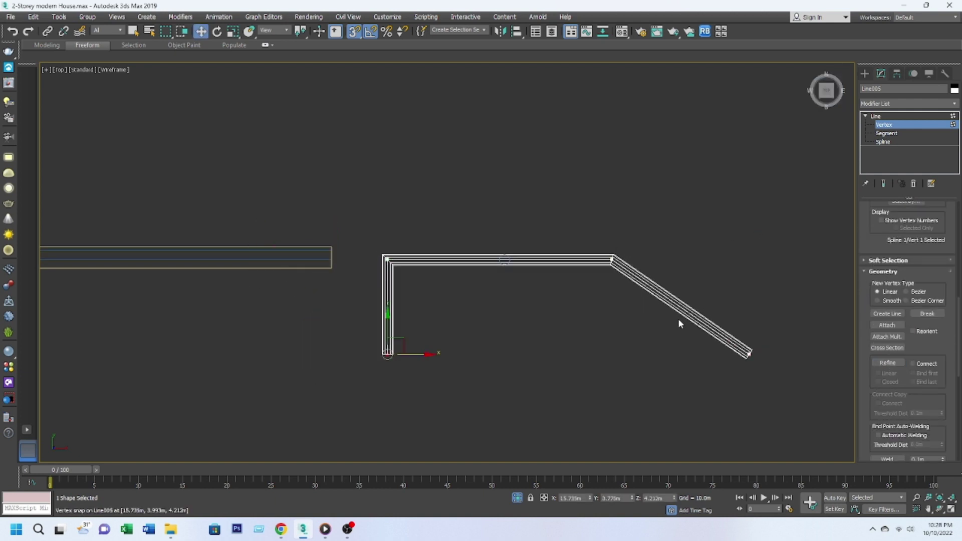
{"action": "mouse_move", "coordinate": [749, 354]}
{"action": "left_mouse_down"}
{"action": "mouse_move", "coordinate": [628, 276]}
{"action": "mouse_move", "coordinate": [611, 276]}
{"action": "left_mouse_up"}
{"action": "left_click_drag", "start_coordinate": [674, 245], "coordinate": [599, 361]}
{"action": "left_click_drag", "start_coordinate": [612, 258], "coordinate": [504, 259]}
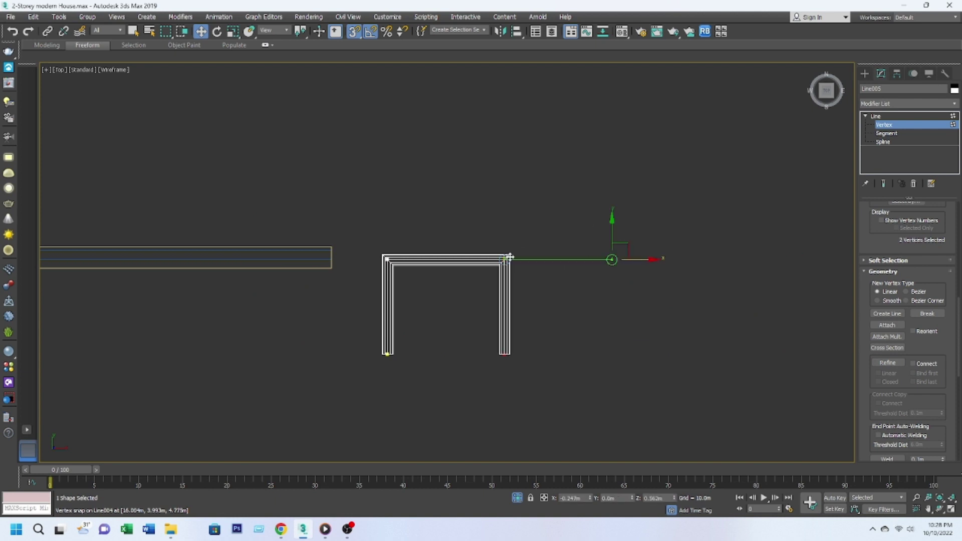
{"action": "key", "text": "Return"}
{"action": "mouse_move", "coordinate": [365, 246]}
{"action": "left_mouse_down"}
{"action": "mouse_move", "coordinate": [416, 384]}
{"action": "mouse_move", "coordinate": [533, 357]}
{"action": "mouse_move", "coordinate": [525, 271]}
{"action": "left_mouse_up"}
{"action": "key", "text": "Return"}
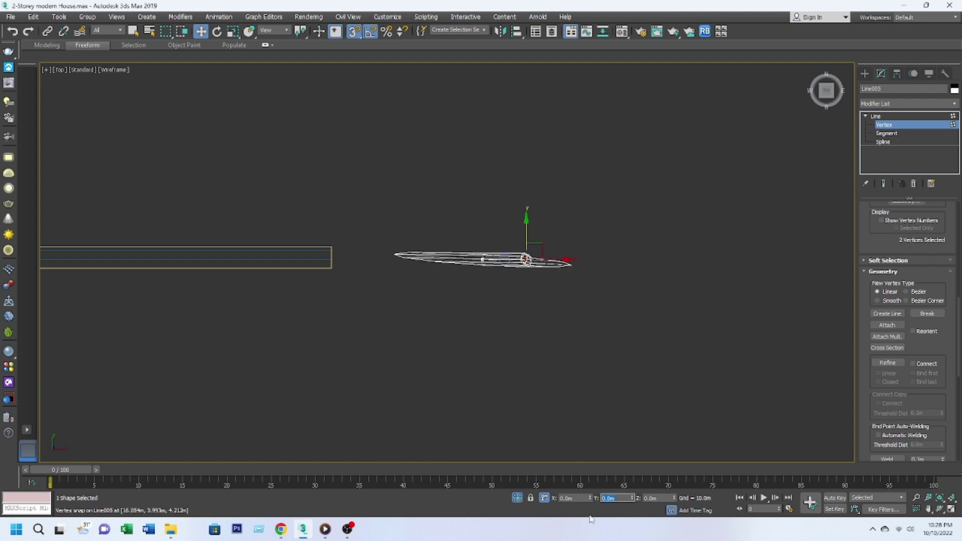
{"action": "key", "text": "Return"}
{"action": "left_click", "coordinate": [886, 125]}
Convert the bracket to an editable poly and set its colour to yellow.
{"action": "middle_click_drag", "start_coordinate": [547, 294], "coordinate": [528, 291], "text": "alt"}
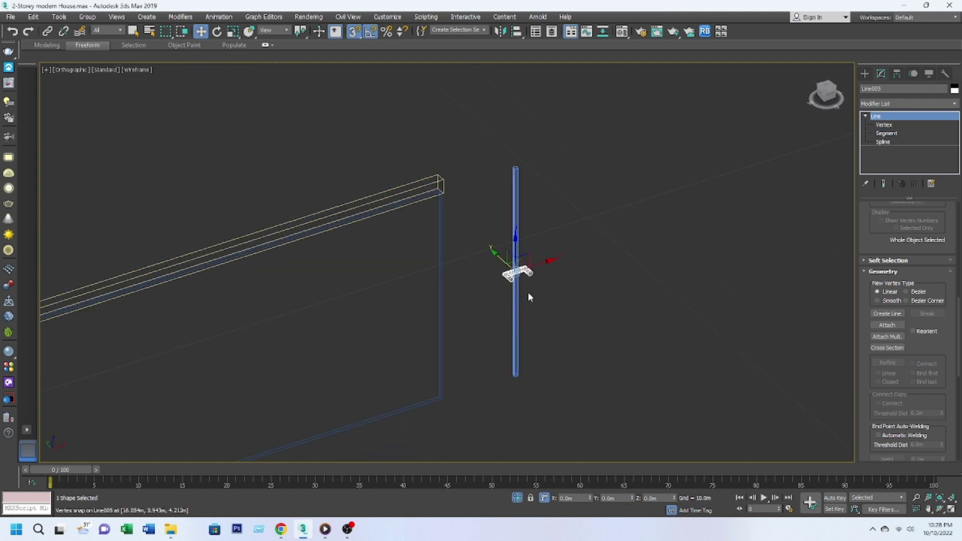
{"action": "right_click", "coordinate": [560, 321]}
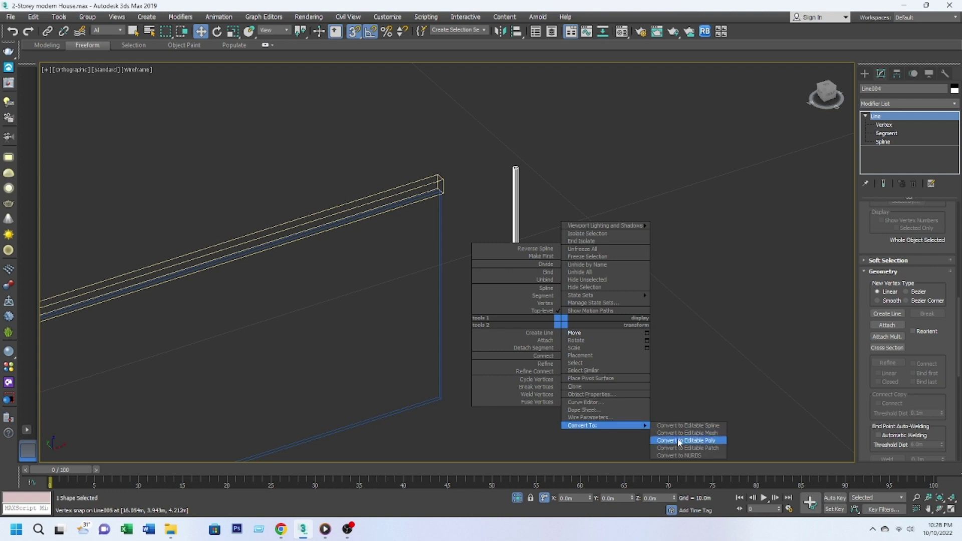
{"action": "left_click", "coordinate": [672, 439]}
{"action": "left_click", "coordinate": [954, 89]}
{"action": "left_click", "coordinate": [533, 324]}
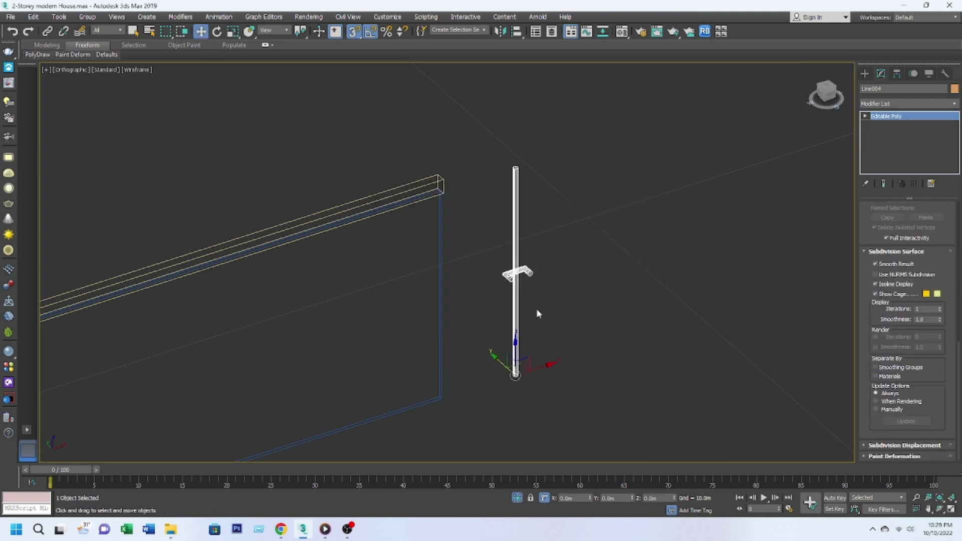
{"action": "left_click", "coordinate": [954, 89]}
{"action": "left_click", "coordinate": [422, 249]}
{"action": "left_click", "coordinate": [531, 323]}
Select both tube end caps of the bracket at Polygon level.
{"action": "key", "text": "f"}
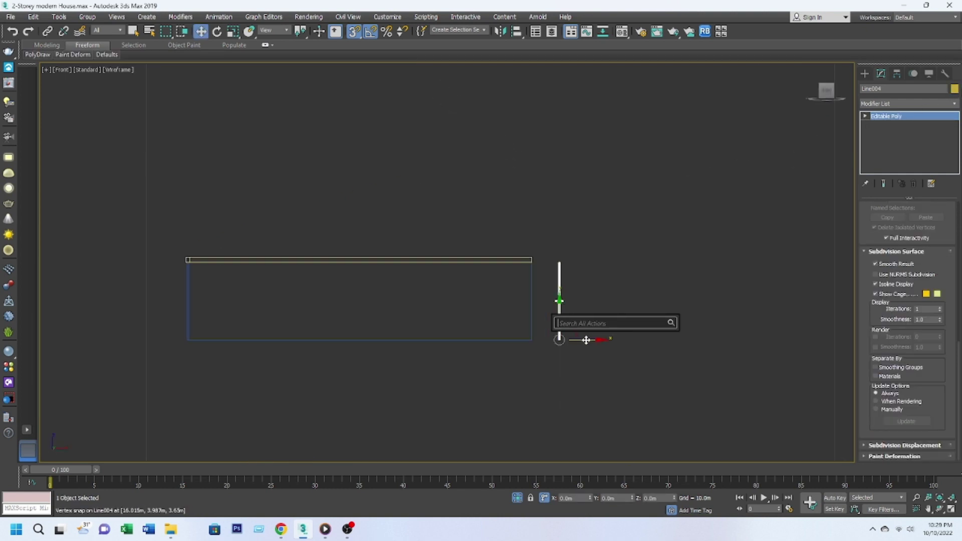
{"action": "key", "text": "z"}
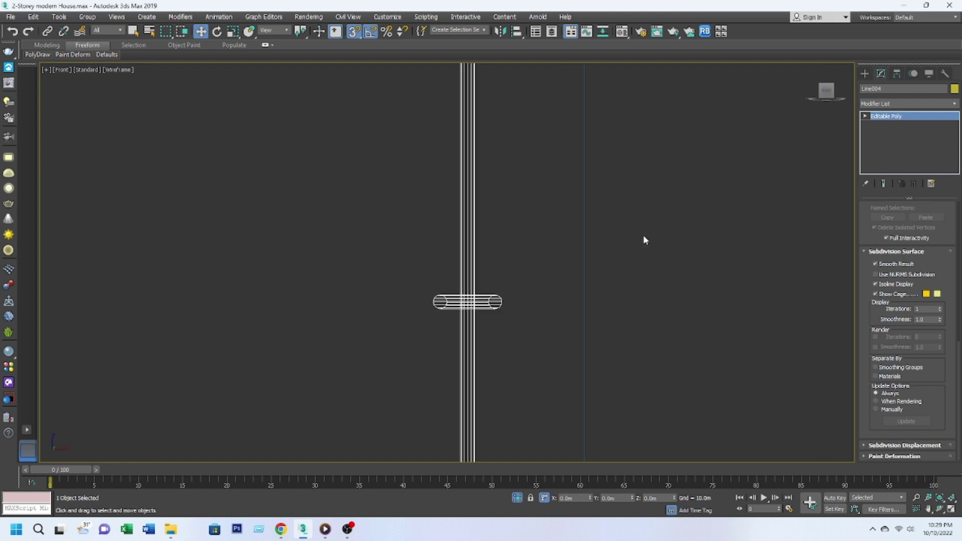
{"action": "mouse_move", "coordinate": [644, 240]}
{"action": "middle_mouse_down", "text": "alt"}
{"action": "mouse_move", "coordinate": [548, 316]}
{"action": "mouse_move", "coordinate": [515, 215]}
{"action": "middle_mouse_up", "text": "alt"}
{"action": "left_click", "coordinate": [897, 73]}
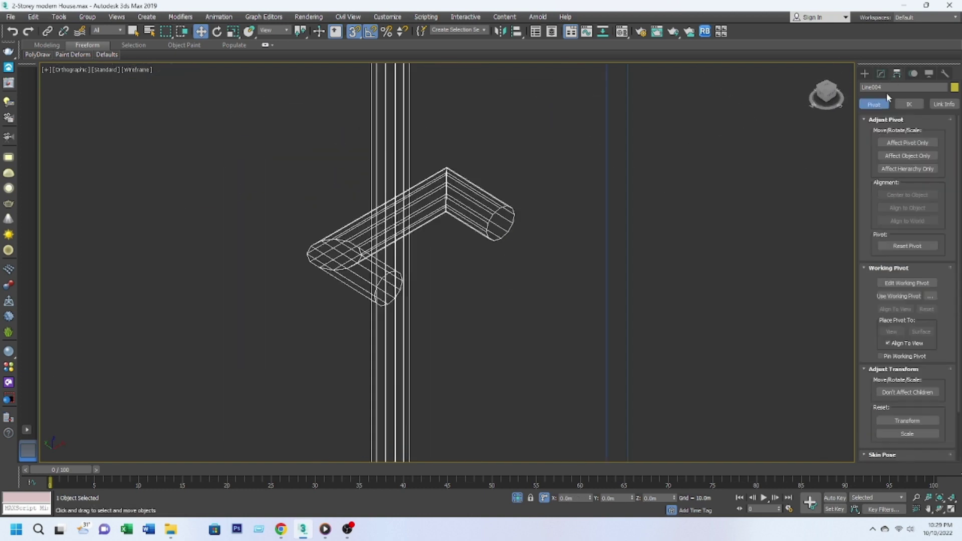
{"action": "left_click", "coordinate": [881, 74]}
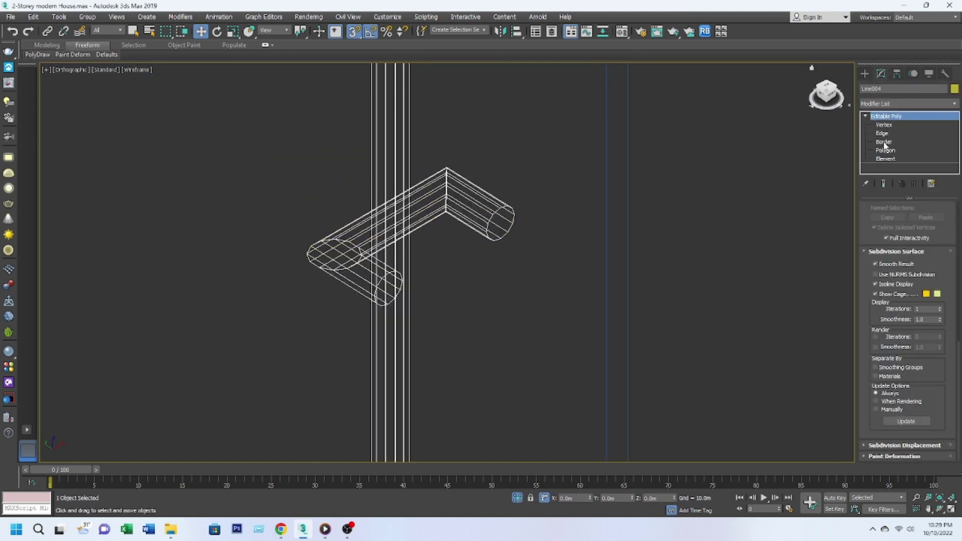
{"action": "left_click", "coordinate": [885, 150]}
{"action": "left_click", "coordinate": [501, 216]}
{"action": "left_click", "coordinate": [341, 308], "text": "ctrl"}
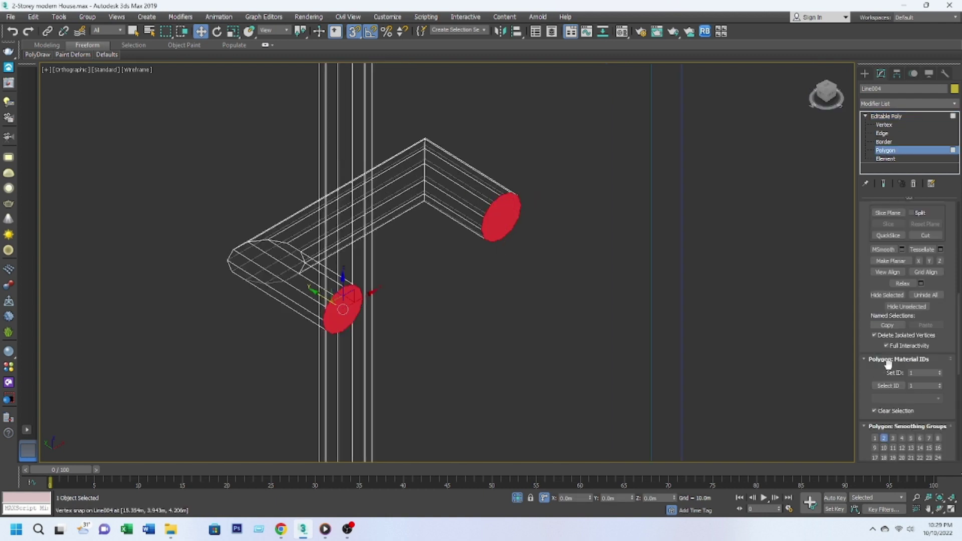
{"action": "scroll", "coordinate": [858, 308], "scroll_direction": "down", "scroll_amount": 2}
{"action": "scroll", "coordinate": [858, 308], "scroll_direction": "up", "scroll_amount": 2}
{"action": "scroll", "coordinate": [858, 309], "scroll_direction": "up", "scroll_amount": 3}
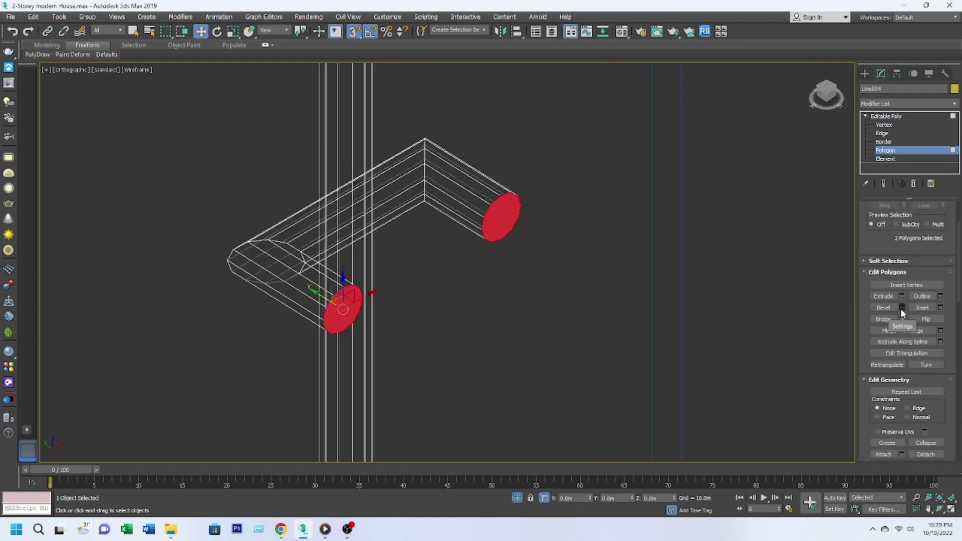
Bevel both end caps with Height 0 and Outline 0.003m.
{"action": "left_click", "coordinate": [902, 307]}
{"action": "type", "text": "0.0m"}
{"action": "left_click", "coordinate": [463, 297]}
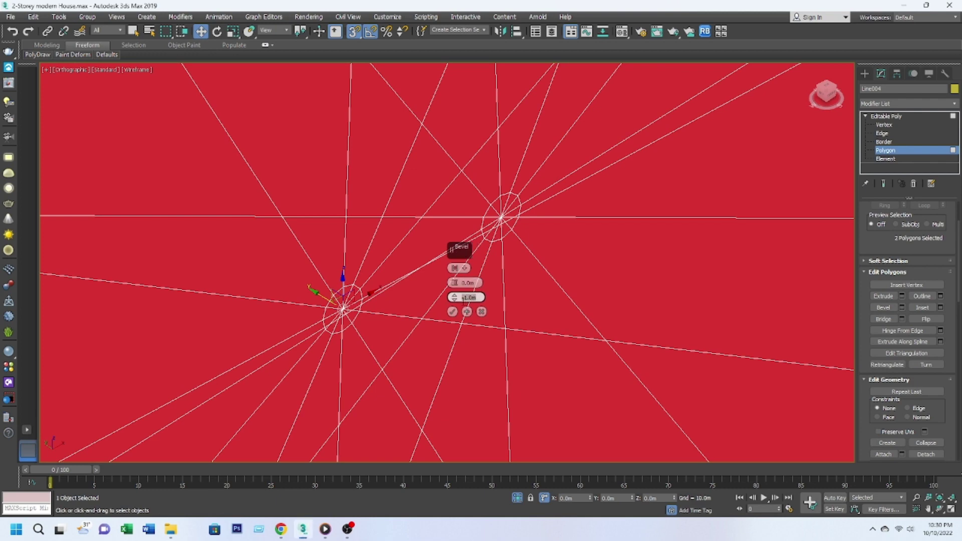
{"action": "key", "text": "Return"}
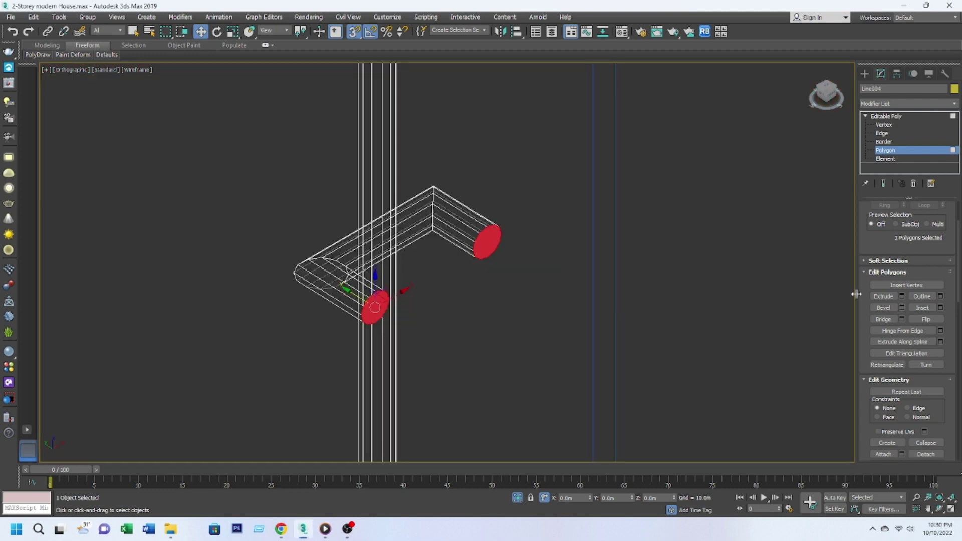
{"action": "left_click", "coordinate": [901, 307]}
{"action": "type", "text": "3"}
{"action": "key", "text": "Return"}
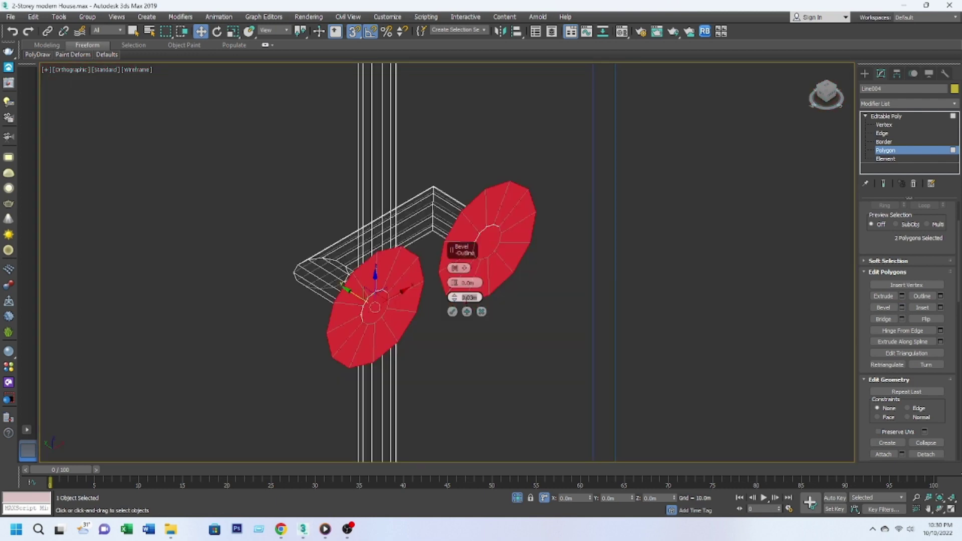
{"action": "type", "text": "0"}
{"action": "key", "text": "Return"}
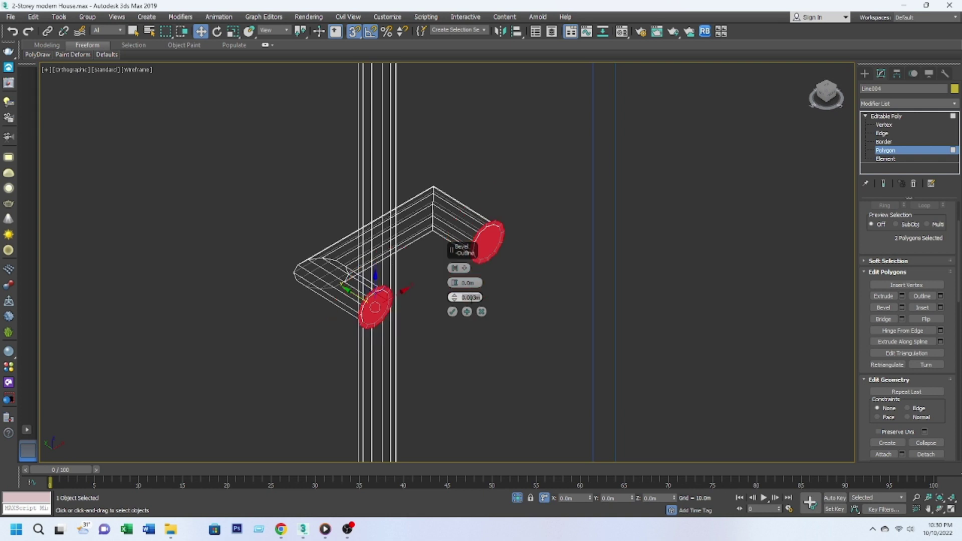
{"action": "left_click", "coordinate": [453, 311]}
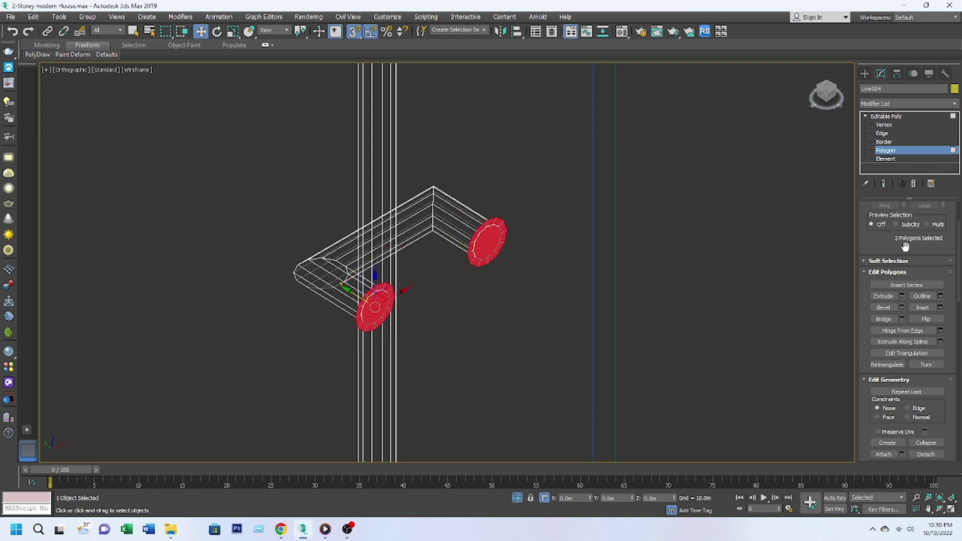
Extrude the end caps a short distance into round collars.
{"action": "left_click", "coordinate": [901, 296]}
{"action": "key", "text": "Return"}
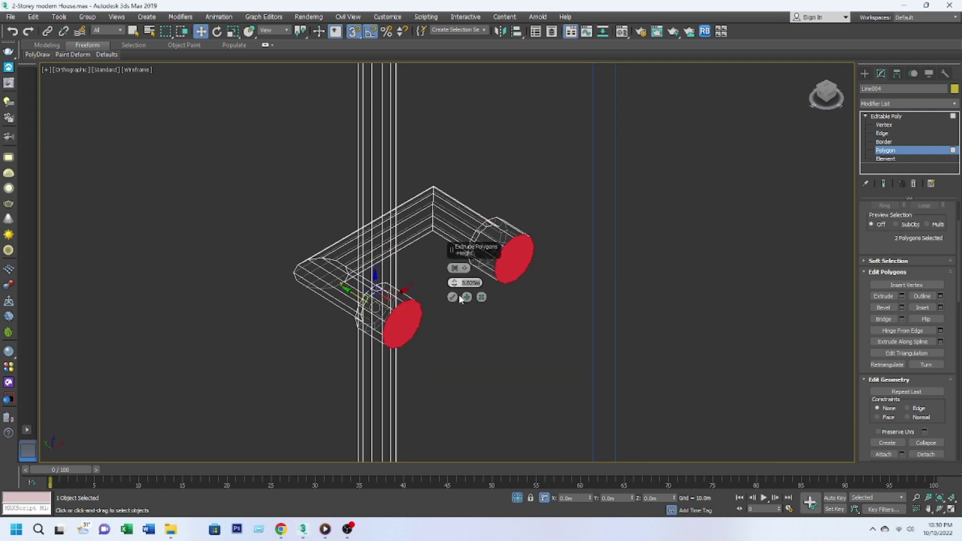
{"action": "left_click", "coordinate": [452, 297]}
{"action": "left_click", "coordinate": [885, 158]}
Move the bracket element down near the bottom of the post.
{"action": "left_click", "coordinate": [417, 318]}
{"action": "key", "text": "z"}
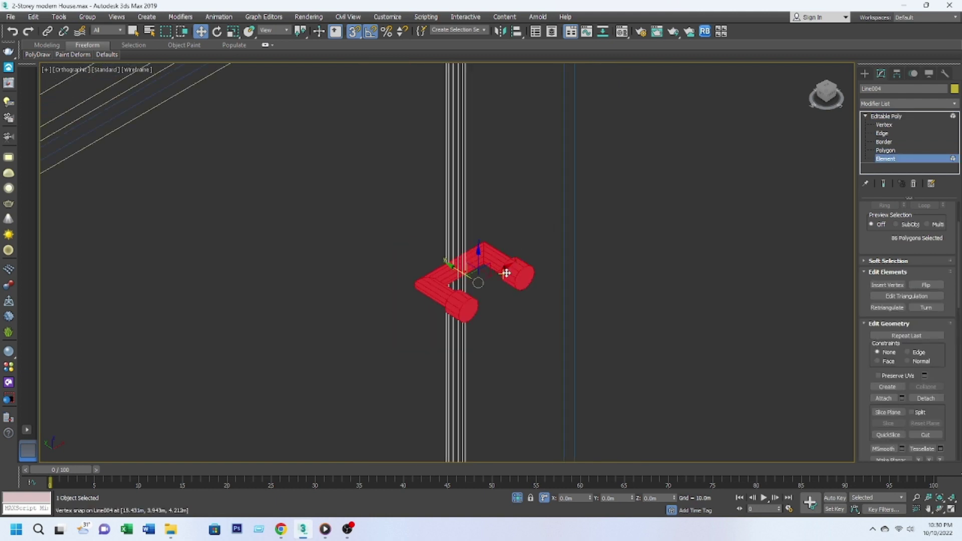
{"action": "key", "text": "f"}
{"action": "left_click_drag", "start_coordinate": [495, 142], "coordinate": [499, 403]}
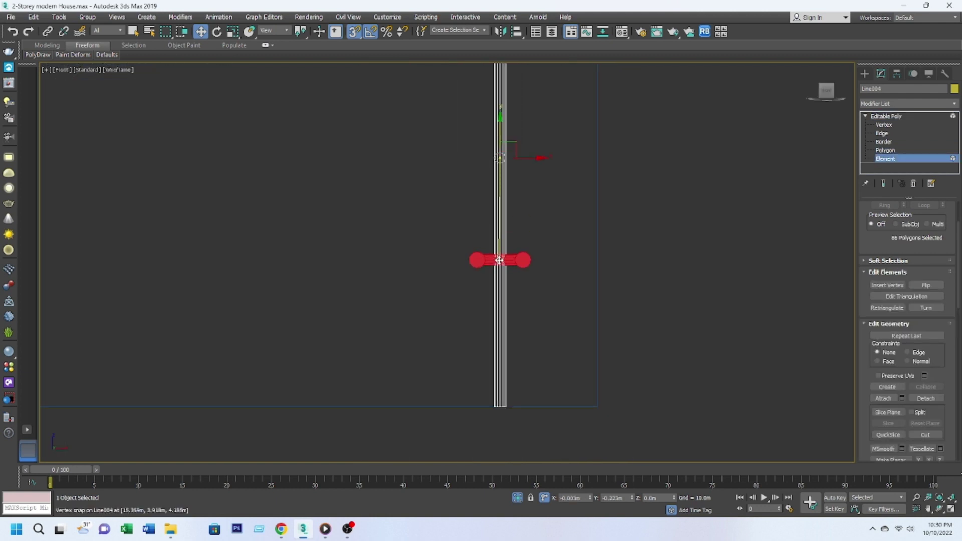
Clone the bracket as an element to the post's top, just beneath the handrail.
{"action": "scroll", "coordinate": [508, 362], "scroll_direction": "down", "scroll_amount": 4}
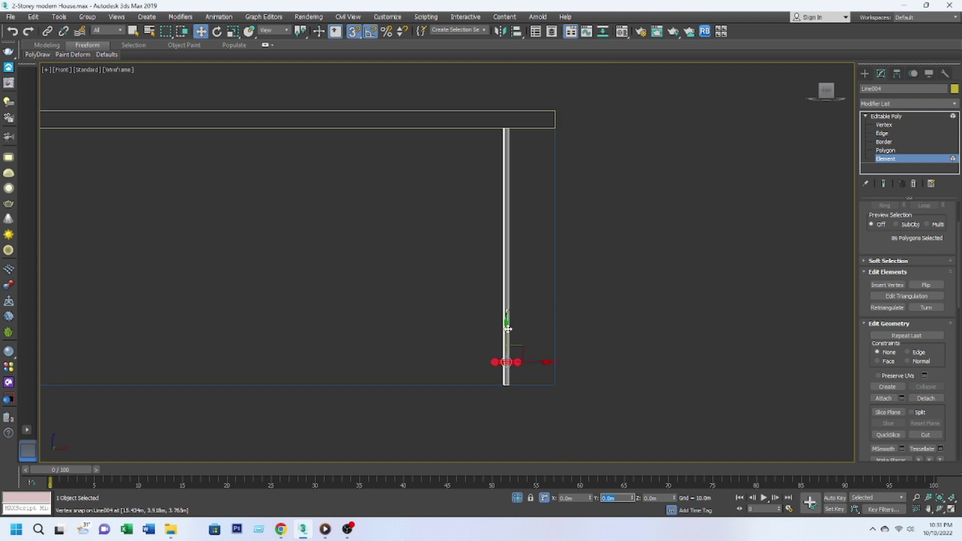
{"action": "left_click_drag", "start_coordinate": [506, 362], "coordinate": [554, 110]}
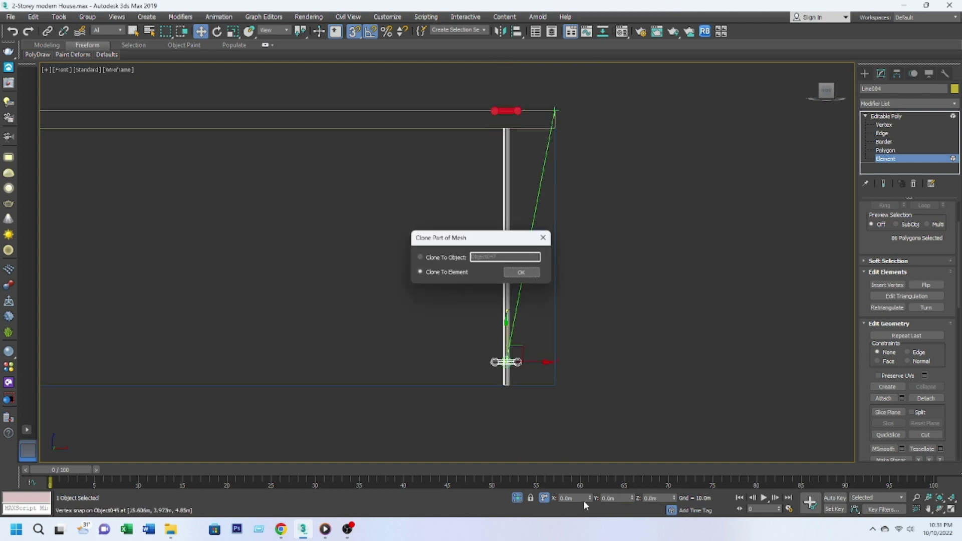
{"action": "left_click", "coordinate": [520, 273]}
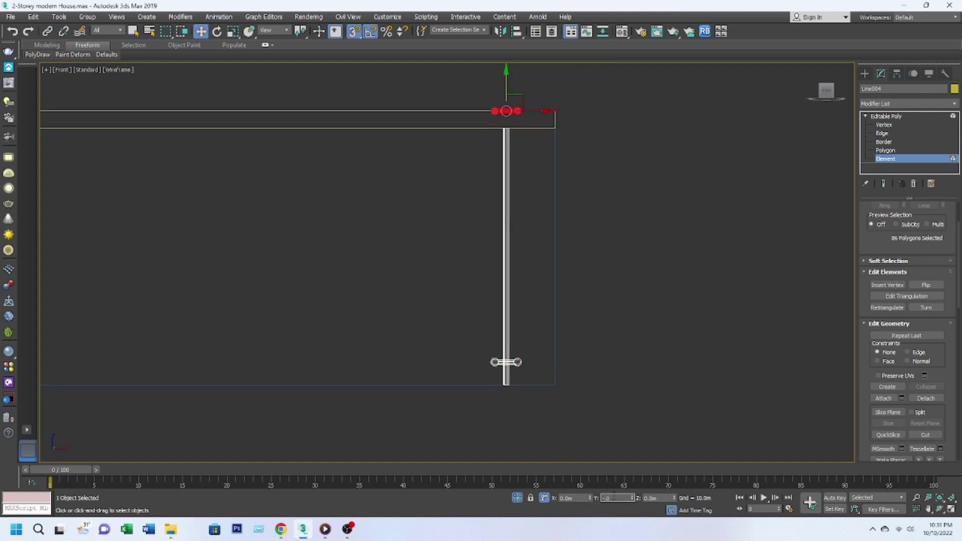
{"action": "middle_click_drag", "start_coordinate": [565, 459], "coordinate": [601, 506]}
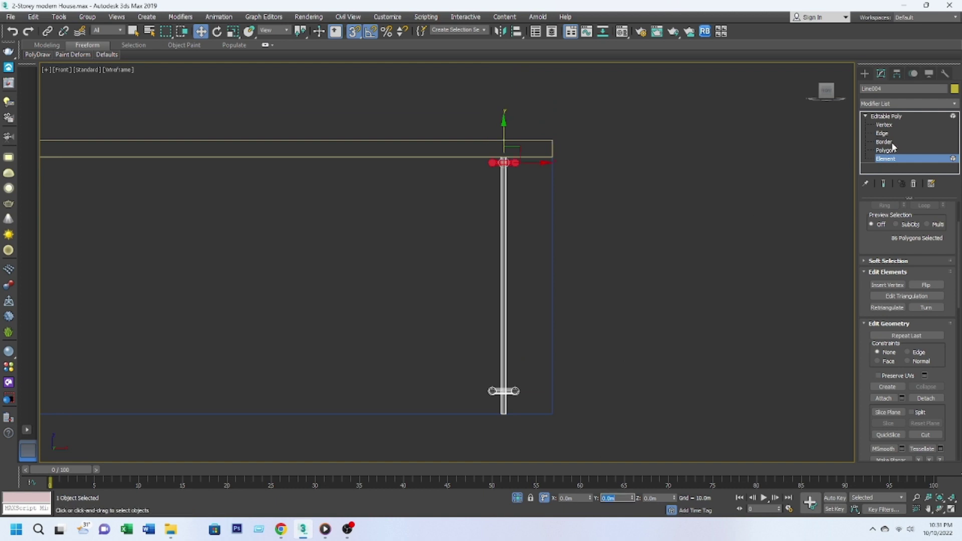
{"action": "left_click", "coordinate": [884, 124]}
{"action": "middle_click_drag", "start_coordinate": [579, 123], "coordinate": [597, 213]}
{"action": "scroll", "coordinate": [597, 213], "scroll_direction": "up", "scroll_amount": 3}
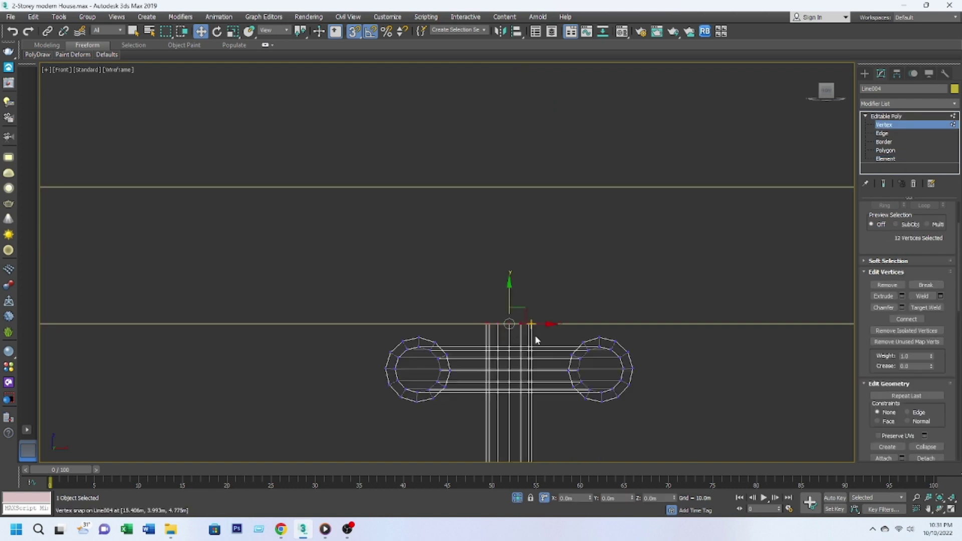
{"action": "scroll", "coordinate": [551, 261], "scroll_direction": "down", "scroll_amount": 4}
Draw an L-shaped line tracing the balcony handrail corner in Top view.
{"action": "key", "text": "1"}
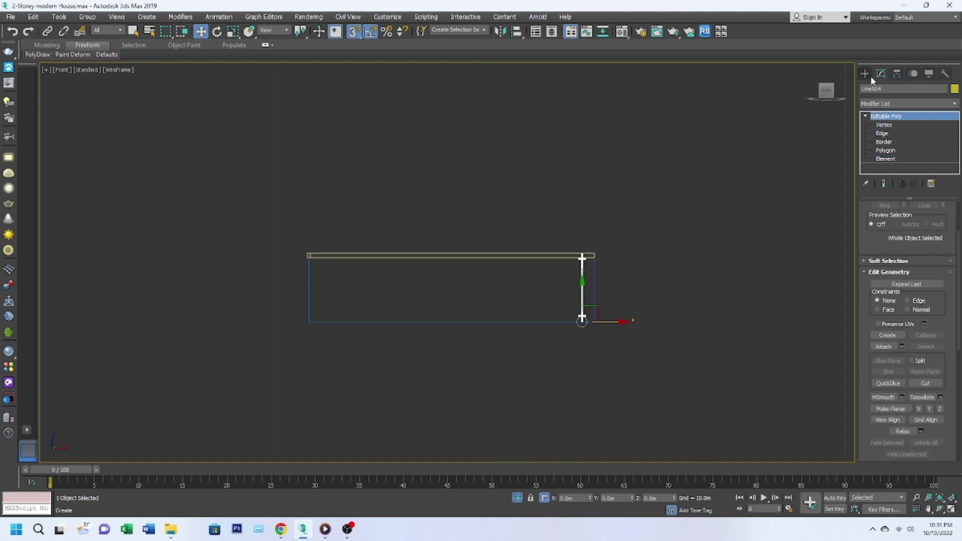
{"action": "left_click", "coordinate": [866, 77]}
{"action": "left_click", "coordinate": [887, 142]}
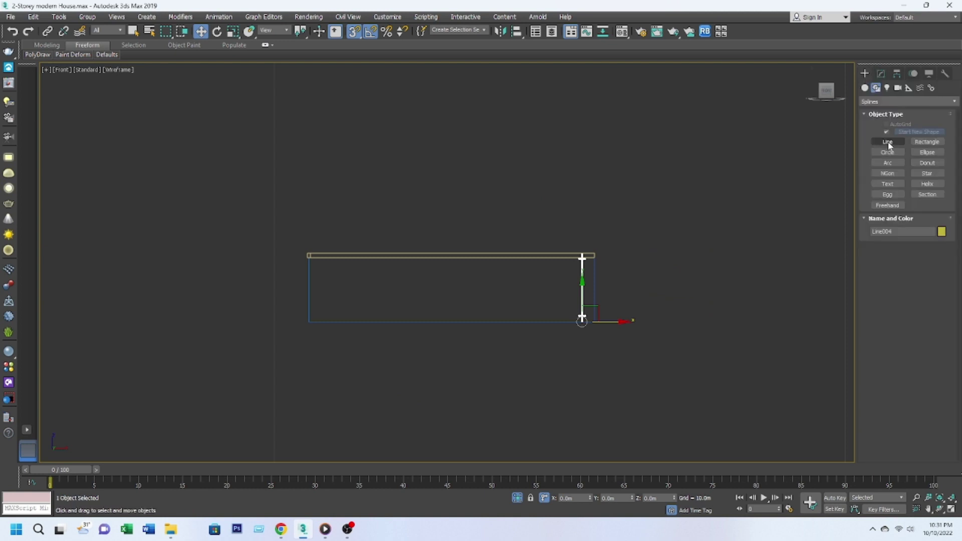
{"action": "left_click", "coordinate": [307, 254]}
{"action": "key", "text": "t"}
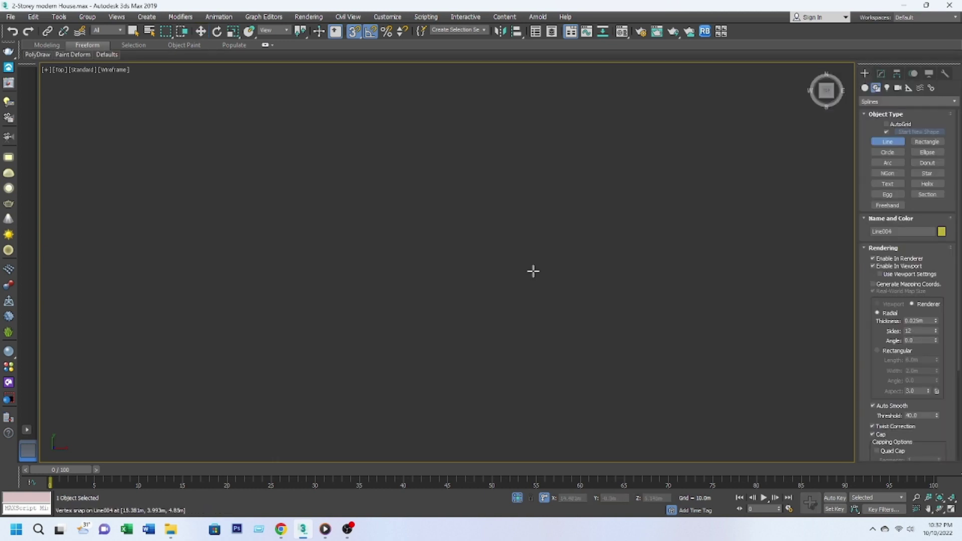
{"action": "left_click", "coordinate": [654, 260]}
{"action": "left_click", "coordinate": [350, 260]}
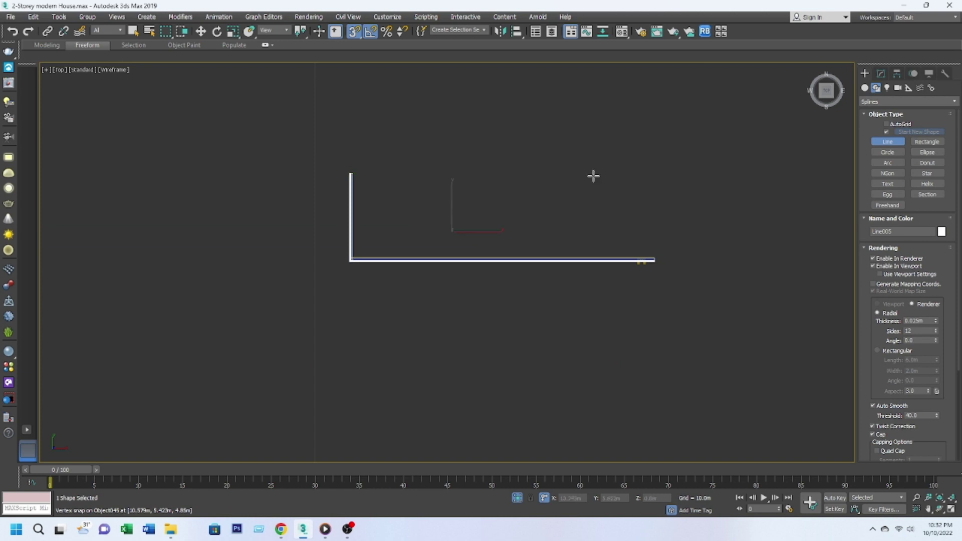
{"action": "right_click", "coordinate": [593, 176]}
{"action": "left_click", "coordinate": [881, 73]}
{"action": "scroll", "coordinate": [957, 289], "scroll_direction": "up", "scroll_amount": 3}
{"action": "scroll", "coordinate": [941, 280], "scroll_direction": "up", "scroll_amount": 3}
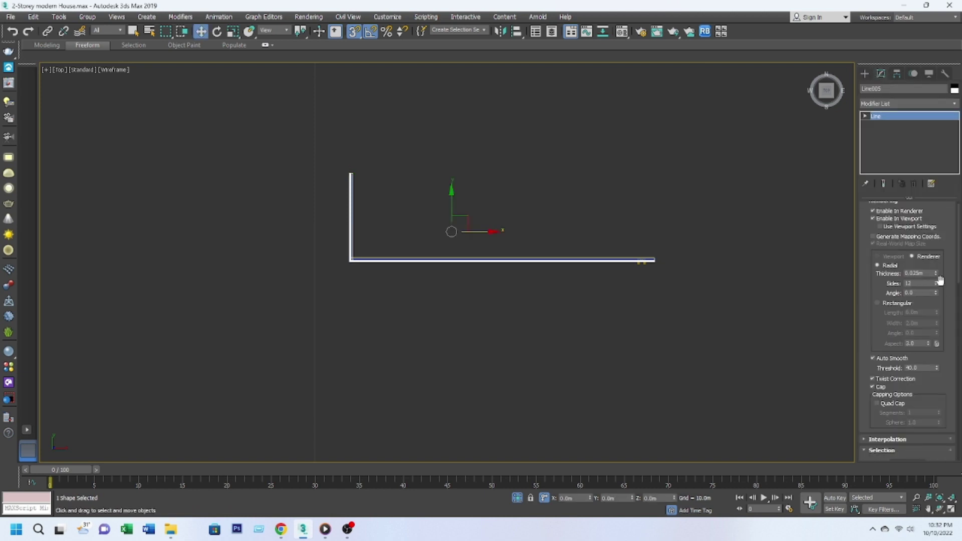
{"action": "scroll", "coordinate": [639, 295], "scroll_direction": "down", "scroll_amount": 3}
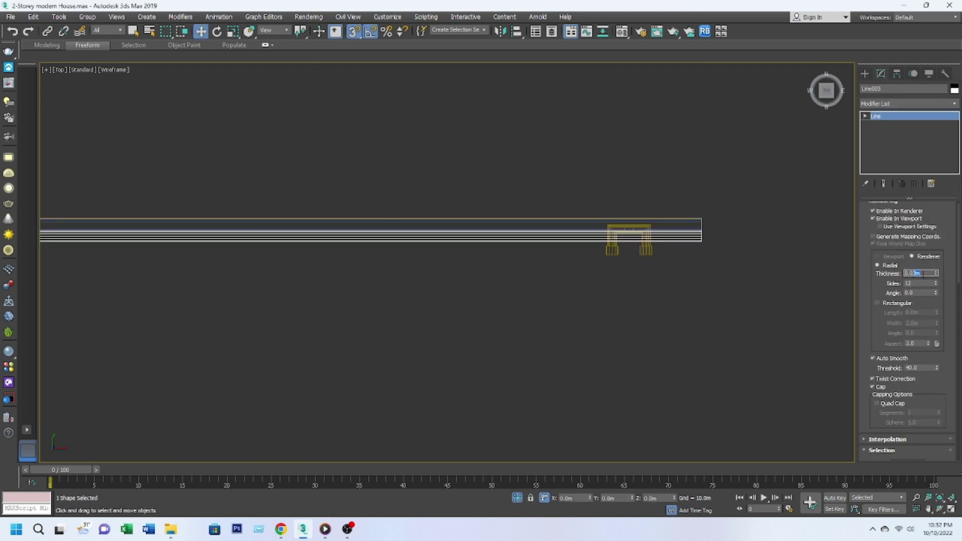
{"action": "scroll", "coordinate": [593, 278], "scroll_direction": "down", "scroll_amount": 5}
Snap-move the L-shaped line's vertices onto the wall corner.
{"action": "right_click", "coordinate": [607, 230]}
{"action": "scroll", "coordinate": [562, 261], "scroll_direction": "down", "scroll_amount": 3}
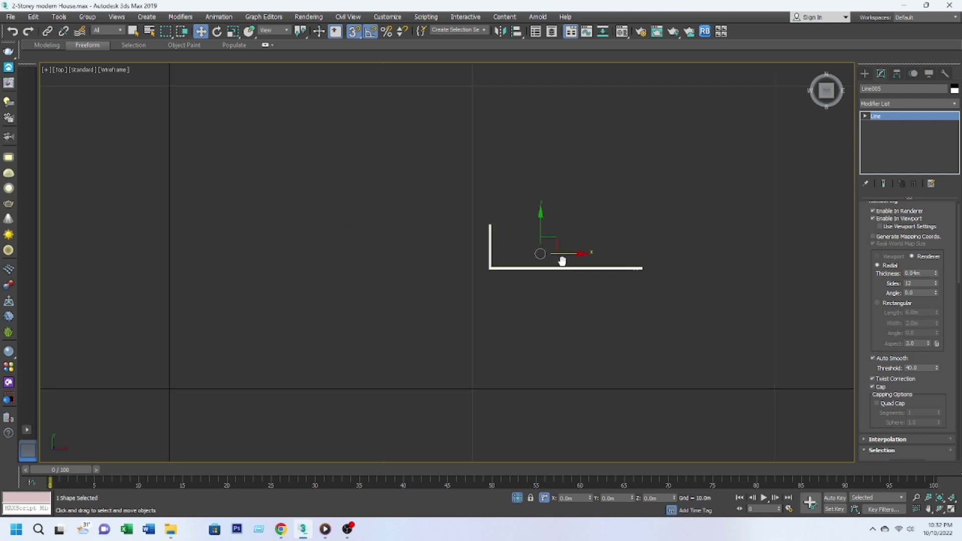
{"action": "scroll", "coordinate": [562, 260], "scroll_direction": "up", "scroll_amount": 2}
{"action": "middle_click_drag", "start_coordinate": [553, 288], "coordinate": [505, 340]}
{"action": "left_click", "coordinate": [865, 115]}
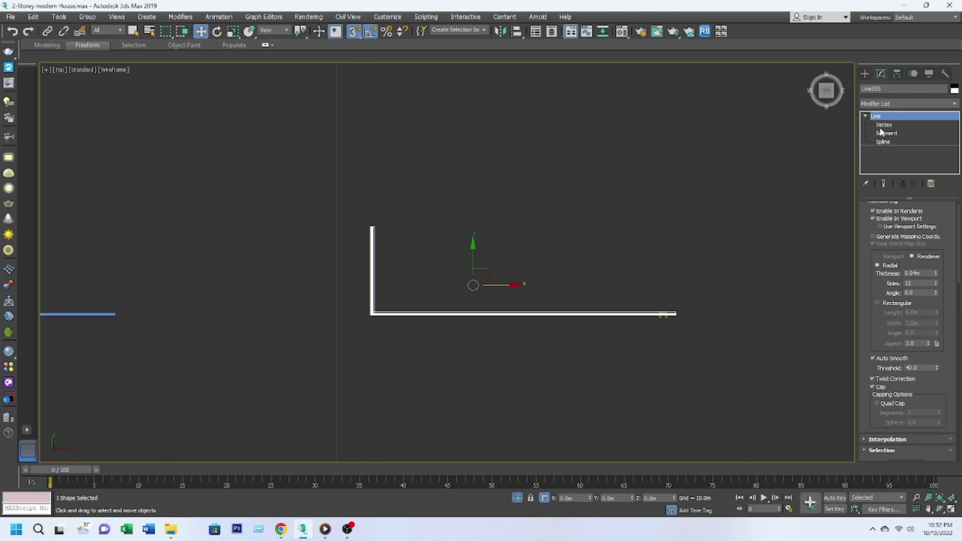
{"action": "left_click_drag", "start_coordinate": [355, 307], "coordinate": [744, 339]}
{"action": "scroll", "coordinate": [689, 320], "scroll_direction": "down", "scroll_amount": 3}
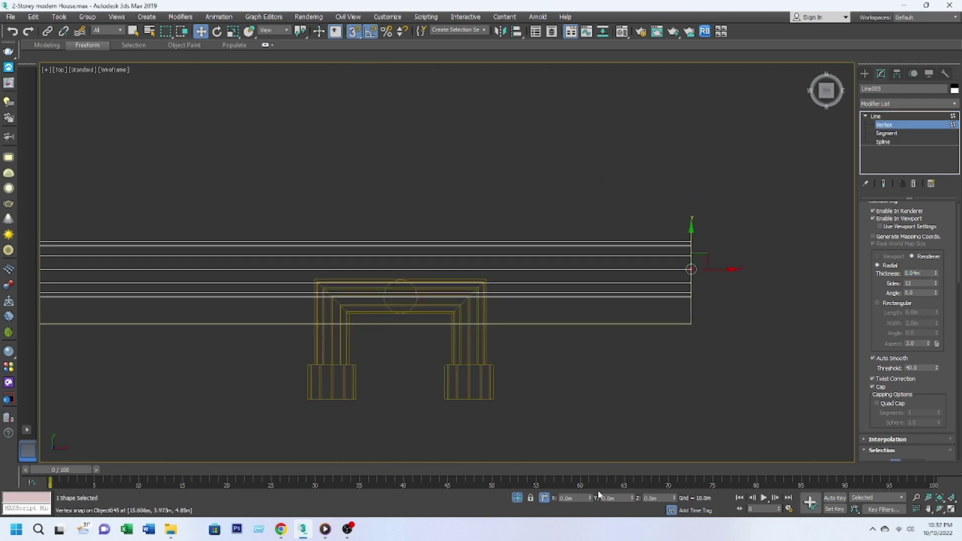
{"action": "scroll", "coordinate": [838, 160], "scroll_direction": "down", "scroll_amount": 4}
{"action": "scroll", "coordinate": [662, 370], "scroll_direction": "up", "scroll_amount": 2}
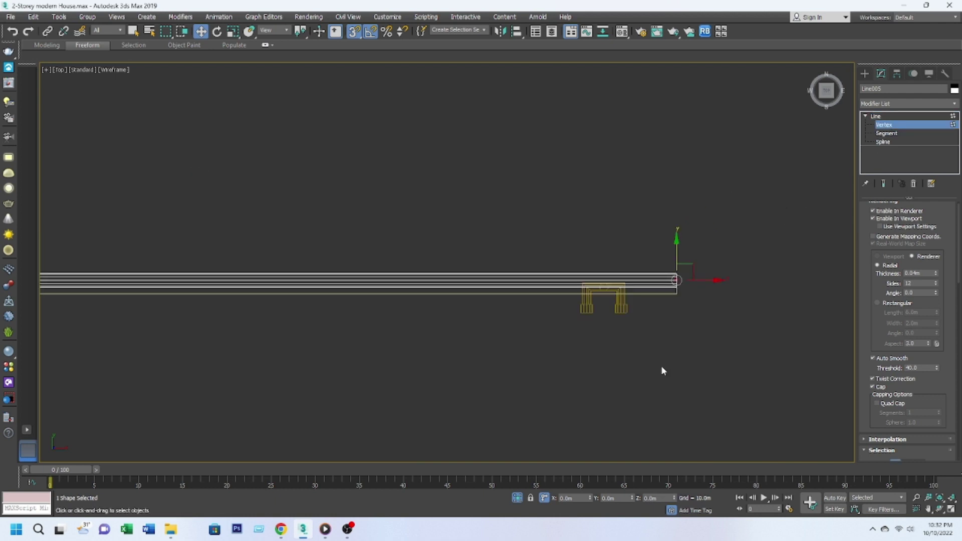
{"action": "scroll", "coordinate": [596, 315], "scroll_direction": "up", "scroll_amount": 4}
{"action": "scroll", "coordinate": [423, 331], "scroll_direction": "down", "scroll_amount": 1}
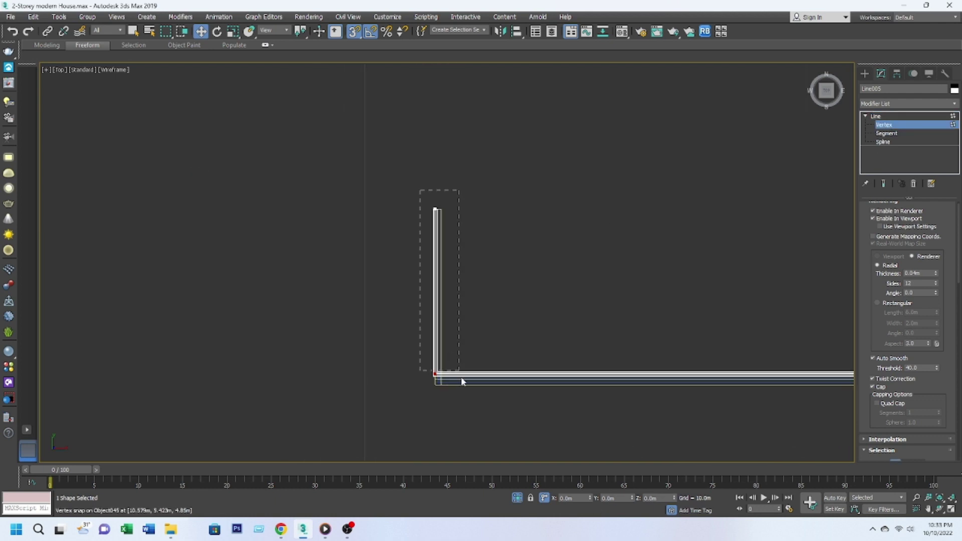
{"action": "scroll", "coordinate": [445, 335], "scroll_direction": "up", "scroll_amount": 2}
{"action": "left_click_drag", "start_coordinate": [445, 334], "coordinate": [536, 333]}
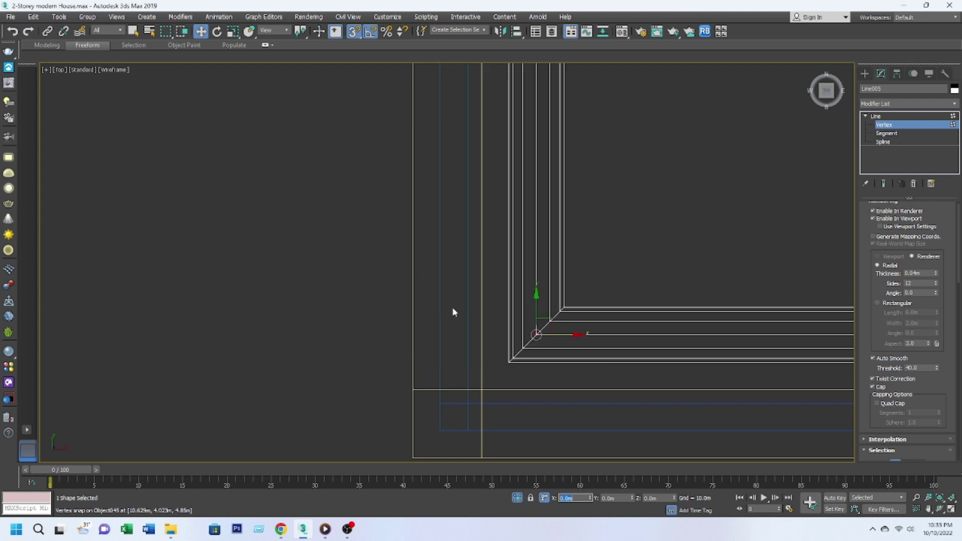
{"action": "scroll", "coordinate": [447, 266], "scroll_direction": "down", "scroll_amount": 2}
In front view, try snapping the glass panel's vertices to a new point, then undo it.
{"action": "key", "text": "1"}
{"action": "left_click", "coordinate": [554, 345]}
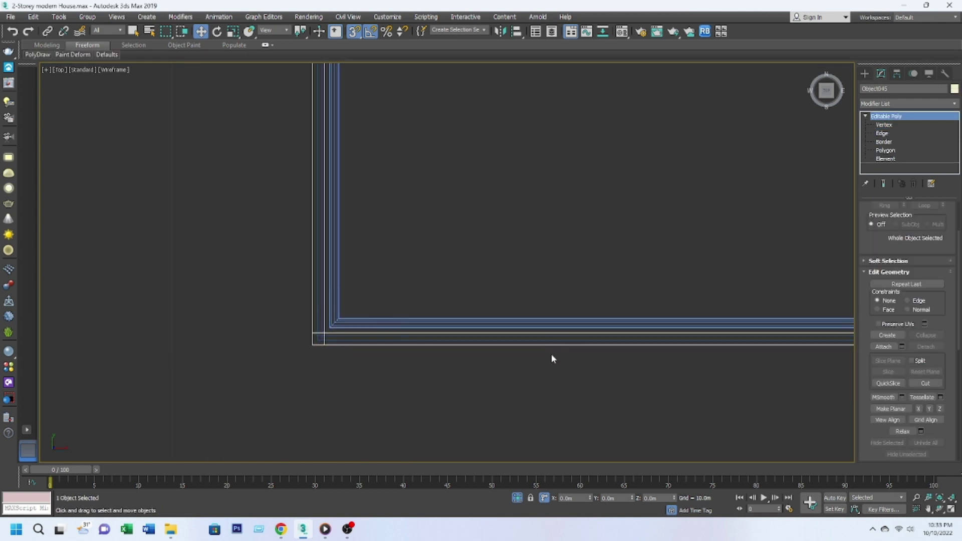
{"action": "scroll", "coordinate": [552, 354], "scroll_direction": "down", "scroll_amount": 3}
{"action": "key", "text": "f"}
{"action": "scroll", "coordinate": [518, 310], "scroll_direction": "up", "scroll_amount": 3}
{"action": "scroll", "coordinate": [503, 328], "scroll_direction": "down", "scroll_amount": 3}
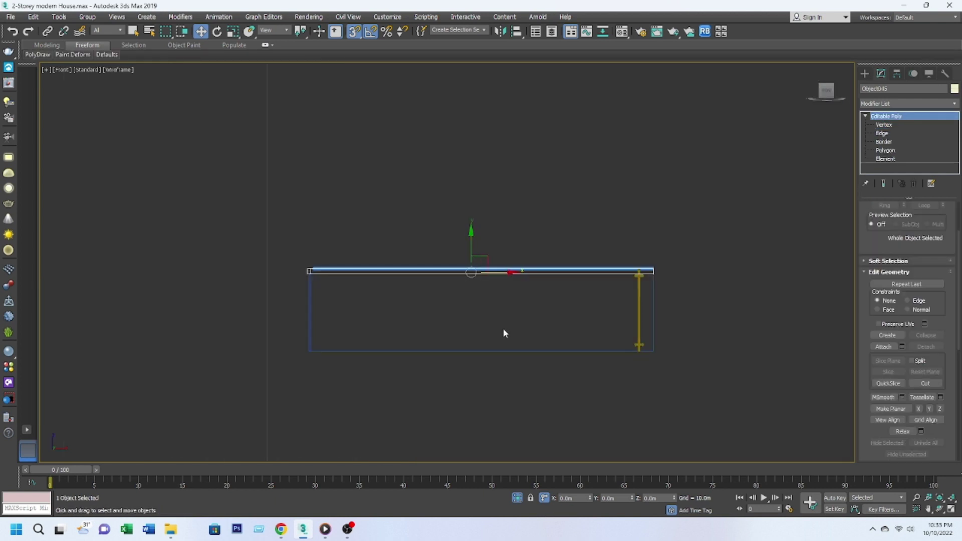
{"action": "left_click", "coordinate": [504, 333]}
{"action": "scroll", "coordinate": [504, 333], "scroll_direction": "up", "scroll_amount": 3}
{"action": "scroll", "coordinate": [641, 254], "scroll_direction": "down", "scroll_amount": 3}
{"action": "left_click", "coordinate": [362, 254]}
{"action": "key", "text": "1"}
{"action": "left_click_drag", "start_coordinate": [423, 253], "coordinate": [694, 286]}
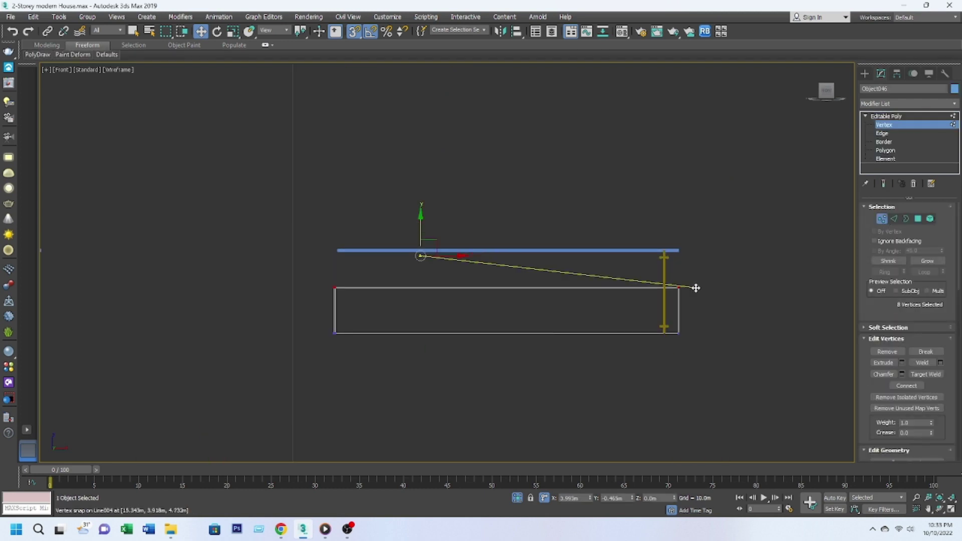
{"action": "key", "text": "ctrl+z"}
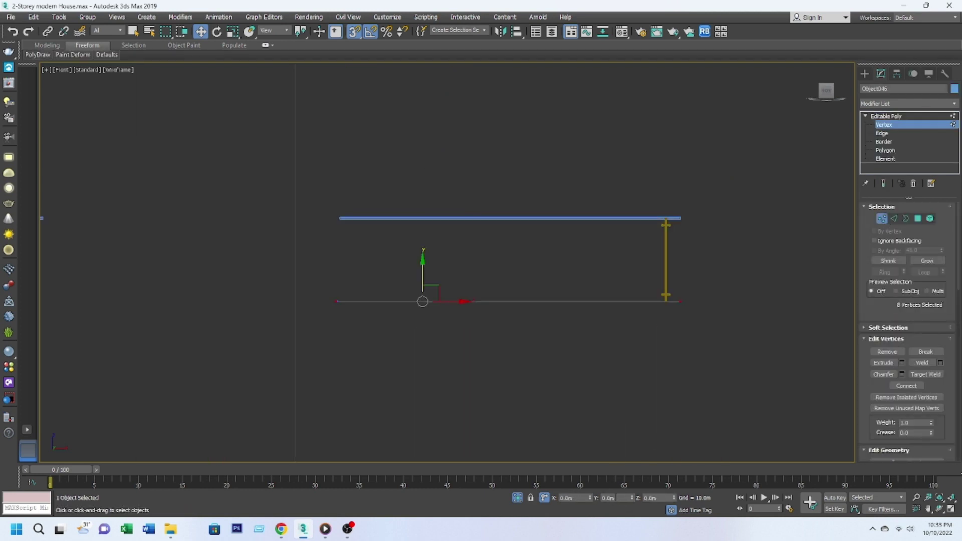
Convert the handrail line Line005 to an Editable Poly.
{"action": "scroll", "coordinate": [711, 224], "scroll_direction": "up", "scroll_amount": 3}
{"action": "scroll", "coordinate": [463, 265], "scroll_direction": "down", "scroll_amount": 5}
{"action": "left_click", "coordinate": [462, 265]}
{"action": "scroll", "coordinate": [436, 253], "scroll_direction": "up", "scroll_amount": 3}
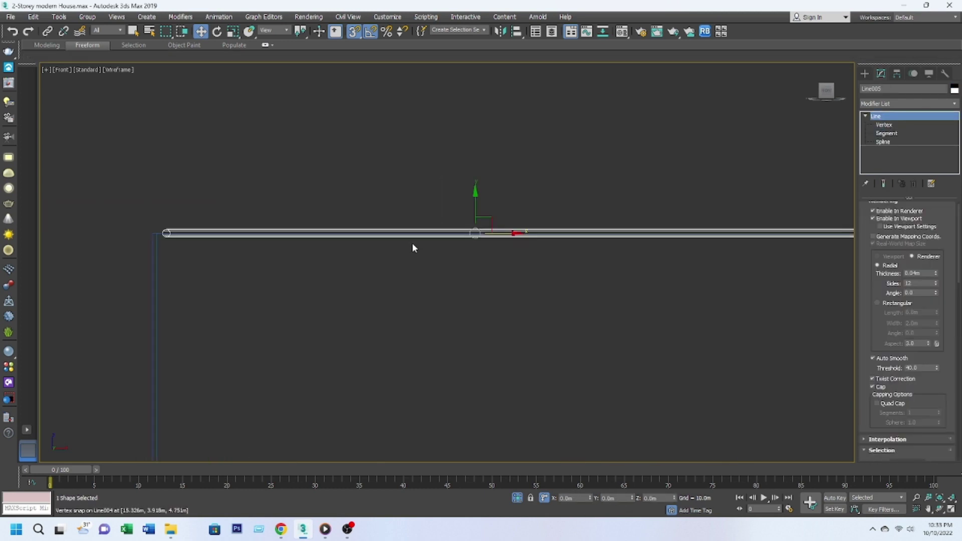
{"action": "scroll", "coordinate": [396, 266], "scroll_direction": "up", "scroll_amount": 2}
{"action": "scroll", "coordinate": [369, 296], "scroll_direction": "up", "scroll_amount": 2}
{"action": "right_click", "coordinate": [604, 216]}
{"action": "left_click", "coordinate": [730, 336]}
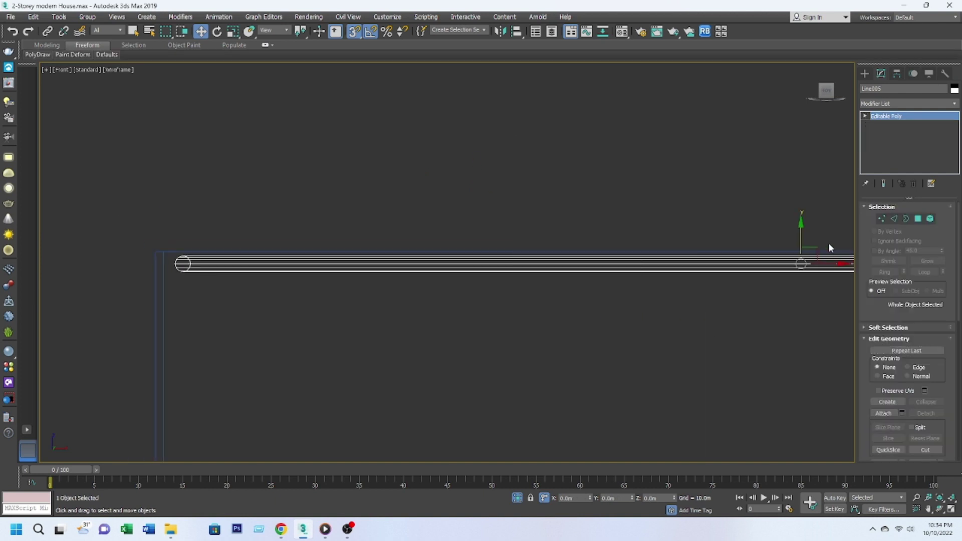
Move the post's upper clamp bracket element up to the top rail, then undo the move.
{"action": "scroll", "coordinate": [601, 171], "scroll_direction": "down", "scroll_amount": 2}
{"action": "scroll", "coordinate": [358, 225], "scroll_direction": "up", "scroll_amount": 5}
{"action": "scroll", "coordinate": [275, 341], "scroll_direction": "down", "scroll_amount": 4}
{"action": "scroll", "coordinate": [401, 361], "scroll_direction": "down", "scroll_amount": 2}
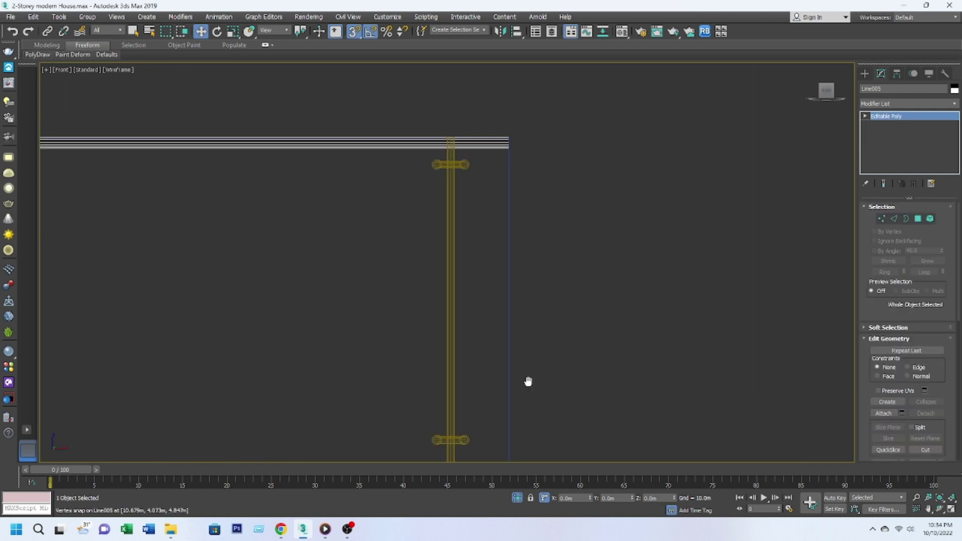
{"action": "left_click", "coordinate": [495, 348]}
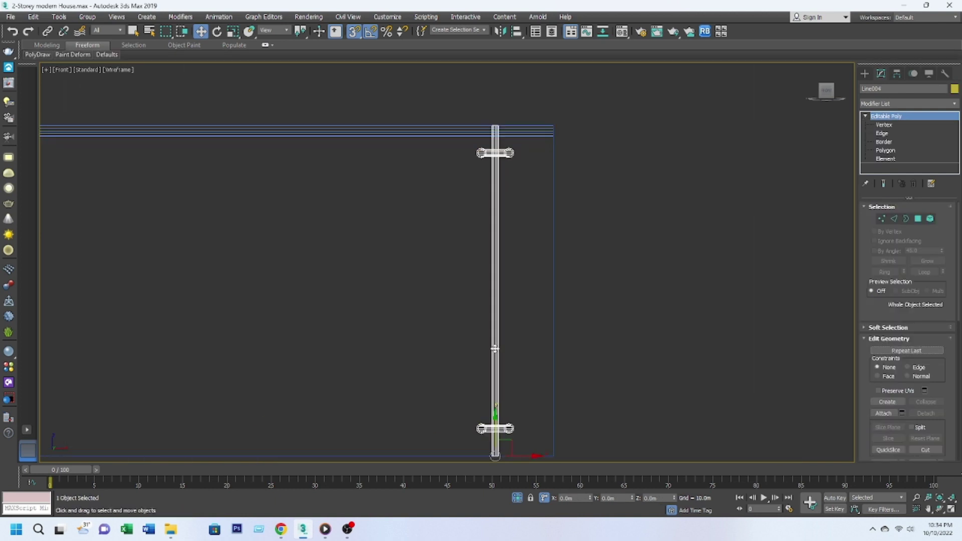
{"action": "left_click", "coordinate": [930, 218]}
{"action": "left_click", "coordinate": [495, 153]}
{"action": "middle_click_drag", "start_coordinate": [530, 183], "coordinate": [602, 170]}
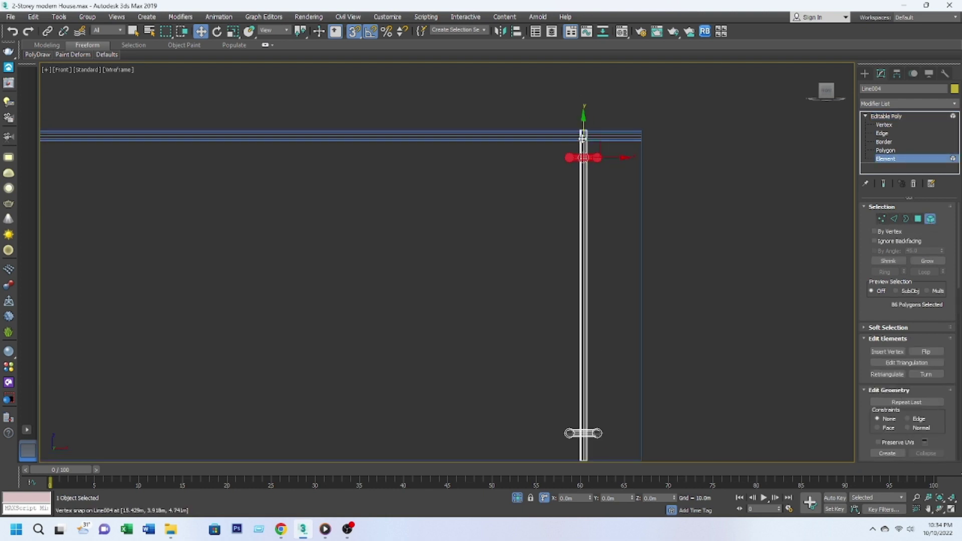
{"action": "left_click_drag", "start_coordinate": [641, 159], "coordinate": [642, 132]}
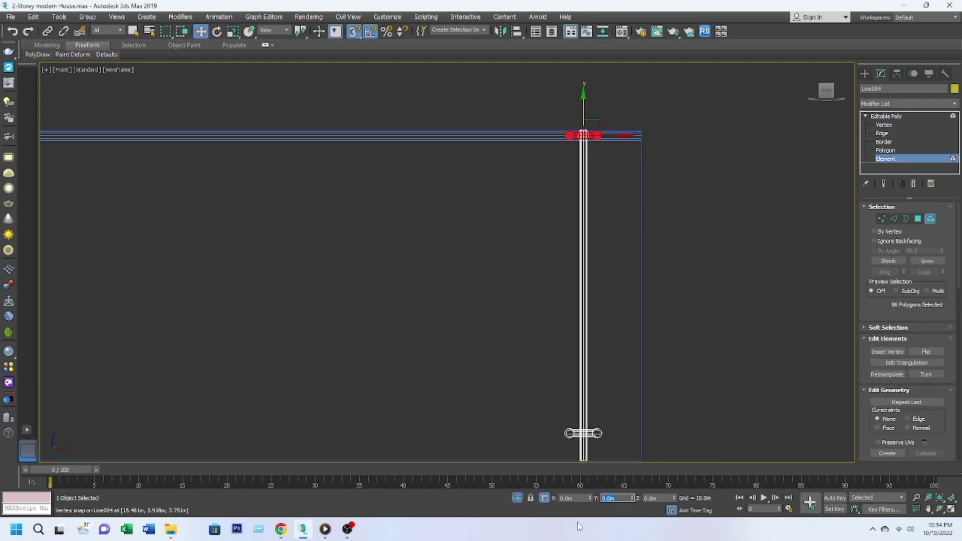
{"action": "key", "text": "ctrl+z"}
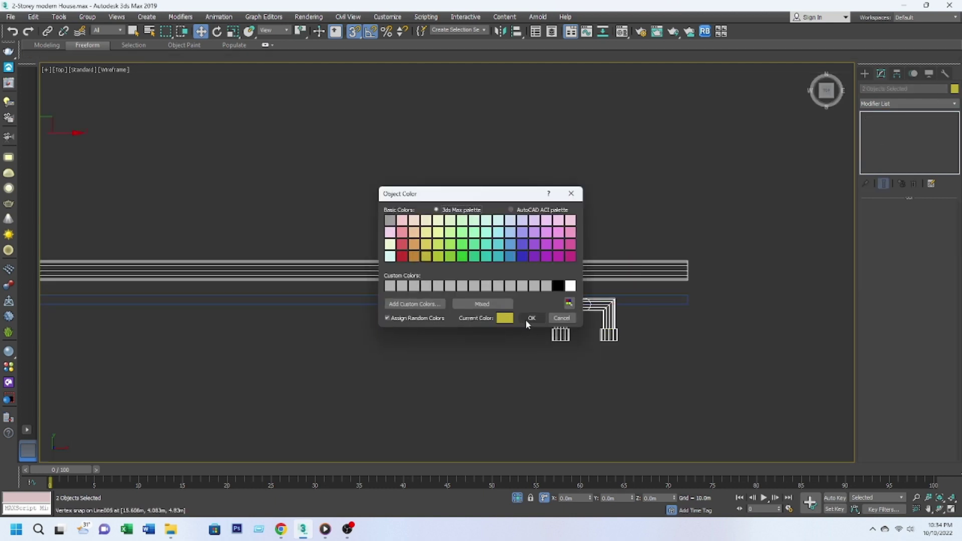
Snap-move the clamp bracket up onto the handrail in Top view.
{"action": "left_click", "coordinate": [530, 319]}
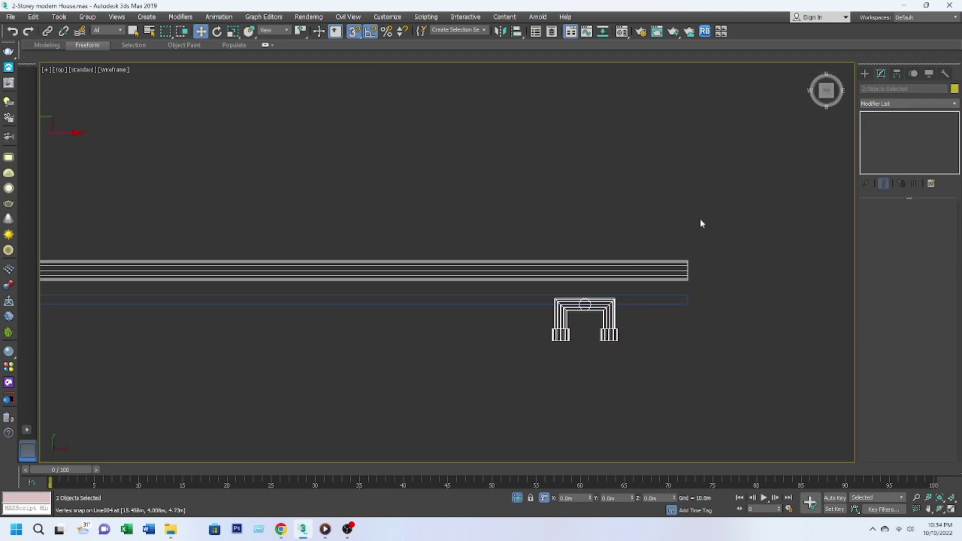
{"action": "left_click", "coordinate": [601, 329]}
{"action": "scroll", "coordinate": [601, 329], "scroll_direction": "up", "scroll_amount": 3}
{"action": "left_click_drag", "start_coordinate": [574, 296], "coordinate": [778, 227]}
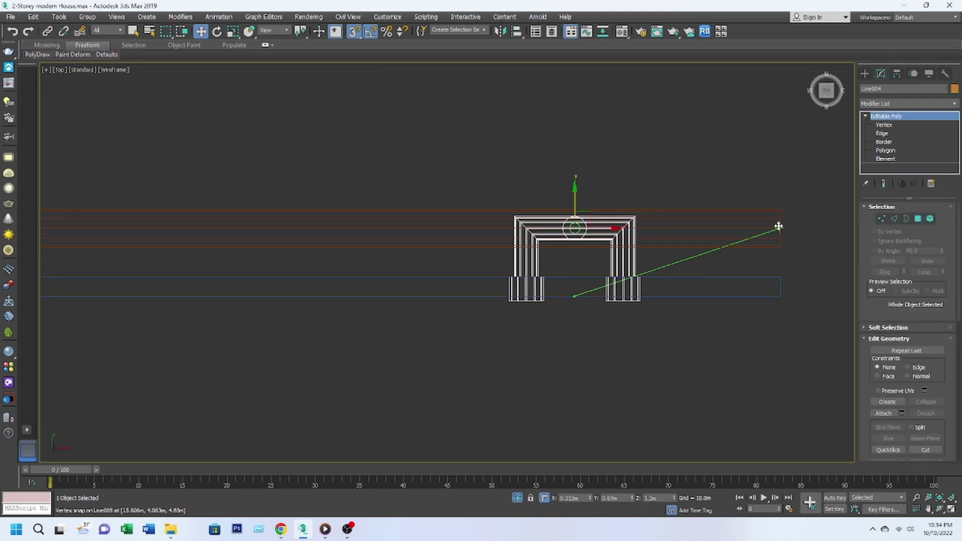
Marquee-select the glass panel's corner vertices.
{"action": "left_click", "coordinate": [654, 298]}
{"action": "key", "text": "1"}
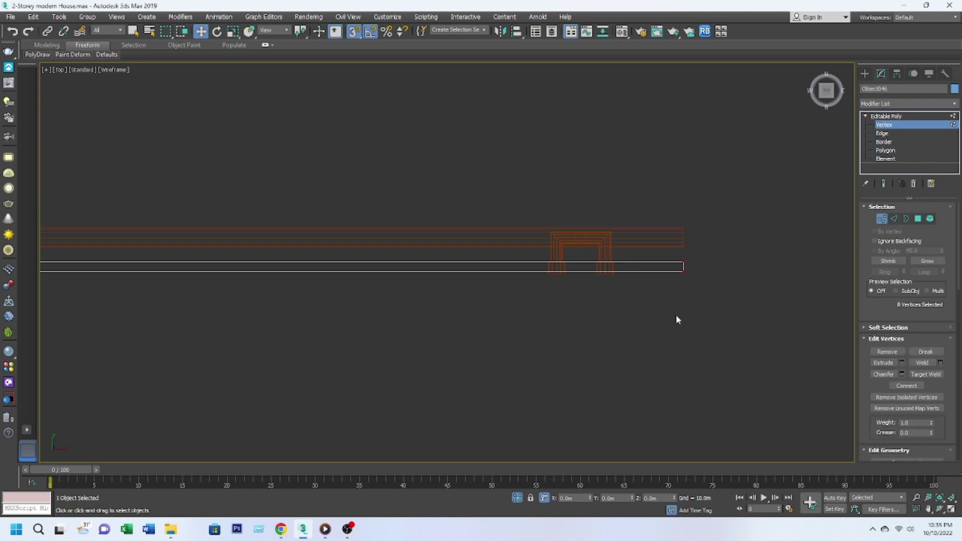
{"action": "scroll", "coordinate": [626, 230], "scroll_direction": "up", "scroll_amount": 5}
{"action": "middle_click_drag", "start_coordinate": [626, 230], "coordinate": [381, 281]}
{"action": "left_click_drag", "start_coordinate": [436, 320], "coordinate": [369, 306]}
{"action": "scroll", "coordinate": [370, 306], "scroll_direction": "down", "scroll_amount": 5}
{"action": "scroll", "coordinate": [515, 316], "scroll_direction": "up", "scroll_amount": 3}
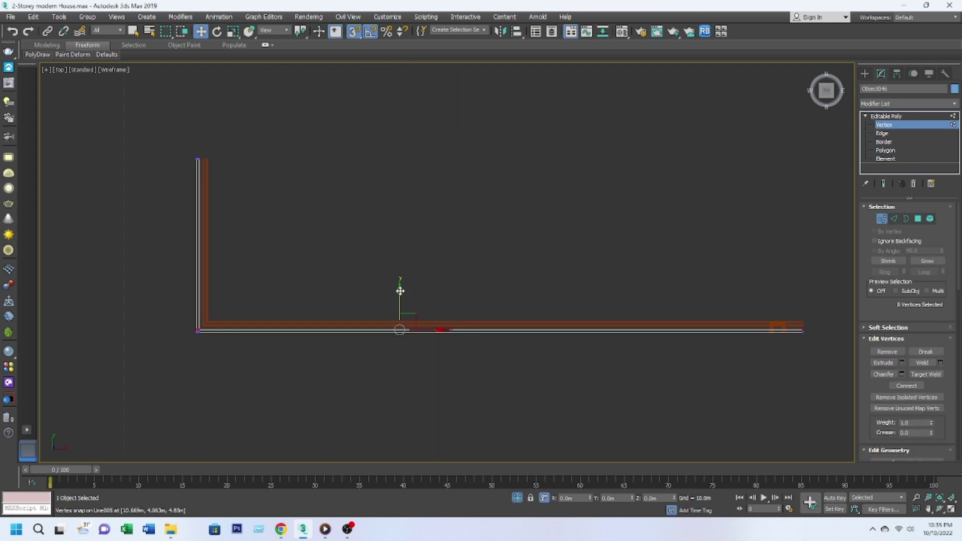
Narrow the selection to the panel's left-edge vertices, then leave vertex editing.
{"action": "middle_click_drag", "start_coordinate": [163, 284], "coordinate": [381, 313]}
{"action": "scroll", "coordinate": [428, 178], "scroll_direction": "up", "scroll_amount": 2}
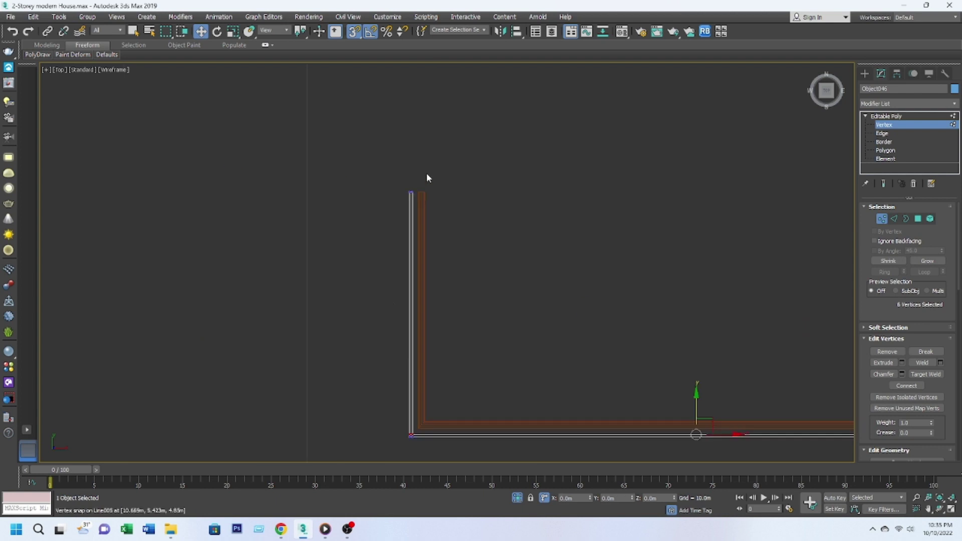
{"action": "left_click_drag", "start_coordinate": [411, 450], "coordinate": [413, 450]}
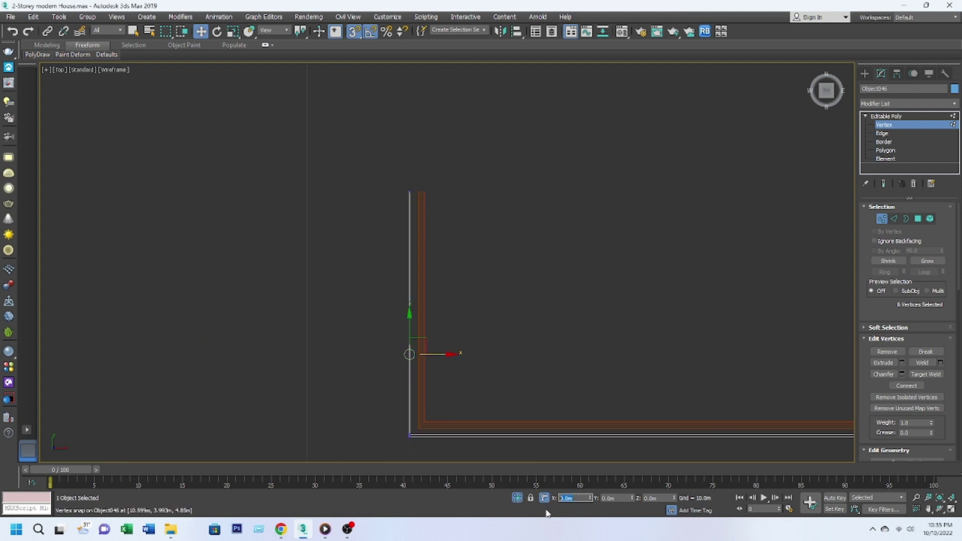
{"action": "scroll", "coordinate": [477, 343], "scroll_direction": "down", "scroll_amount": 2}
{"action": "scroll", "coordinate": [564, 364], "scroll_direction": "up", "scroll_amount": 3}
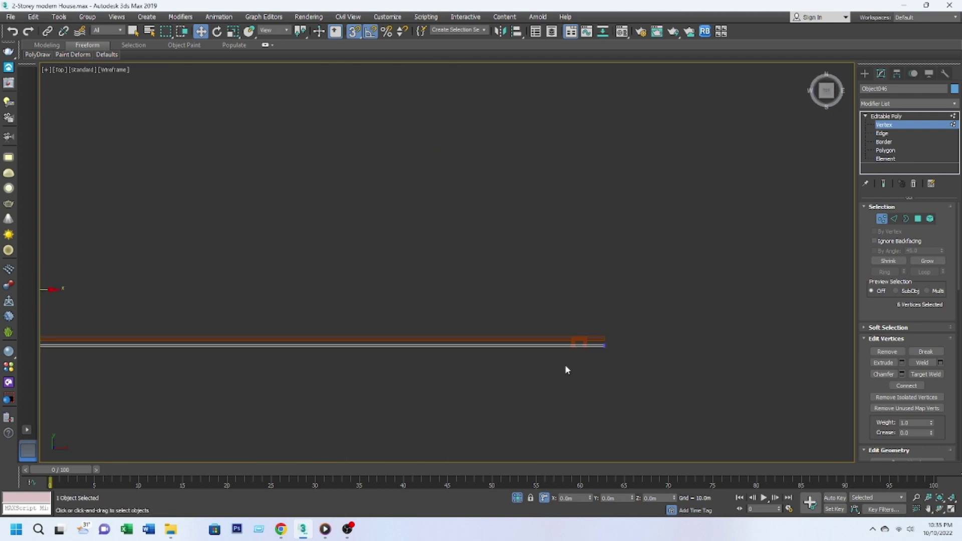
{"action": "scroll", "coordinate": [616, 319], "scroll_direction": "up", "scroll_amount": 2}
{"action": "key", "text": "6"}
Select the clamp bracket at polygon level.
{"action": "left_click", "coordinate": [595, 299]}
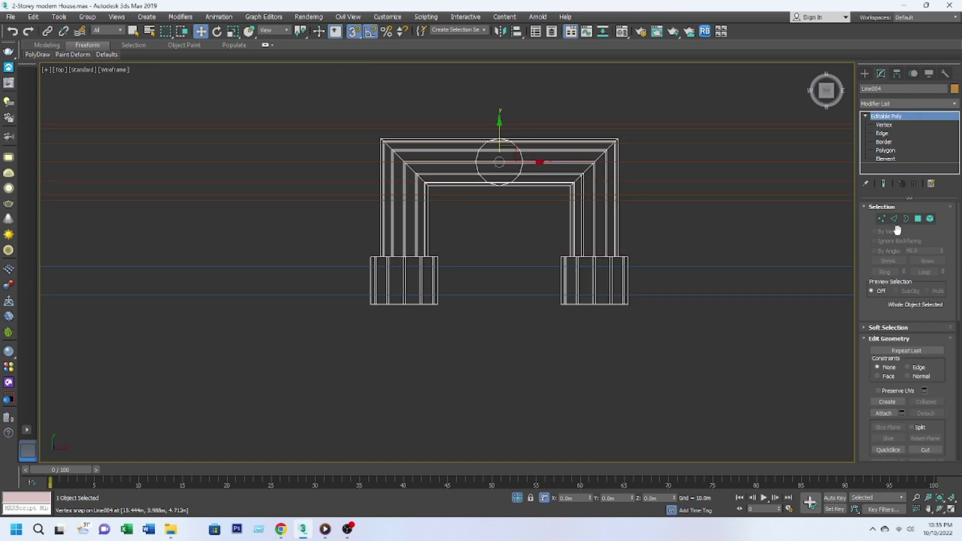
{"action": "key", "text": "4"}
{"action": "key", "text": "4"}
{"action": "scroll", "coordinate": [364, 300], "scroll_direction": "down", "scroll_amount": 3}
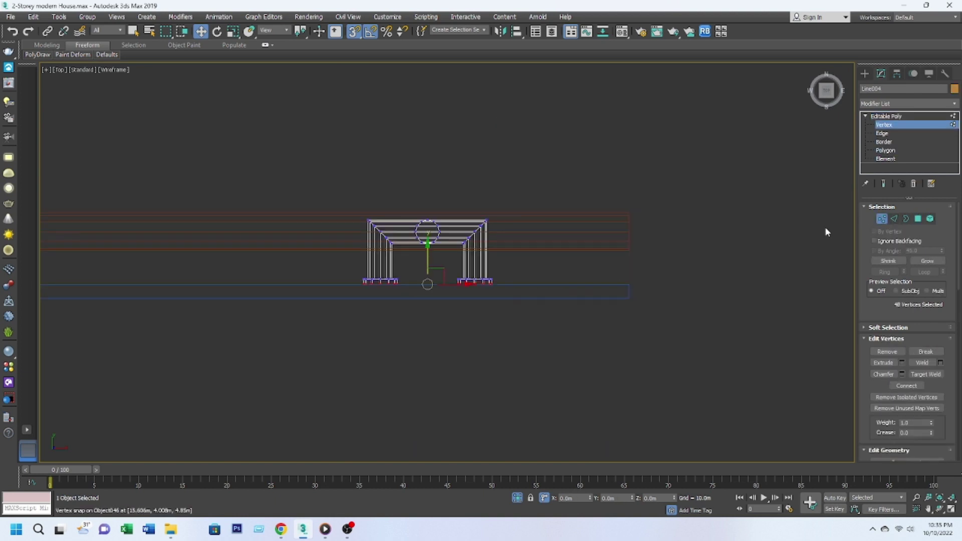
{"action": "scroll", "coordinate": [493, 295], "scroll_direction": "up", "scroll_amount": 3}
Shift-drag clone the bracket's foot polygons outward and extrude them.
{"action": "left_click", "coordinate": [918, 219]}
{"action": "middle_click_drag", "start_coordinate": [561, 303], "coordinate": [715, 241], "text": "alt"}
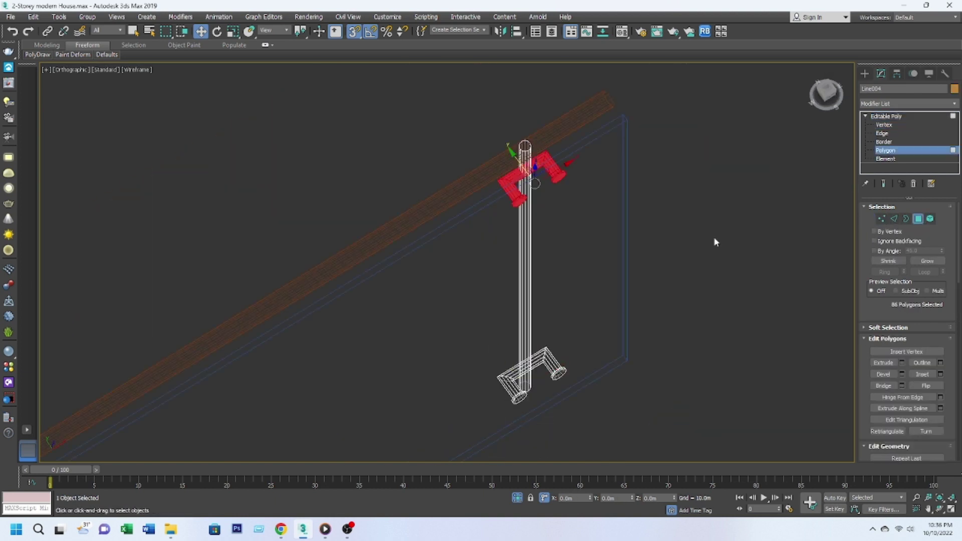
{"action": "left_click", "coordinate": [563, 147]}
{"action": "middle_click_drag", "start_coordinate": [563, 146], "coordinate": [476, 345], "text": "alt"}
{"action": "key", "text": "t"}
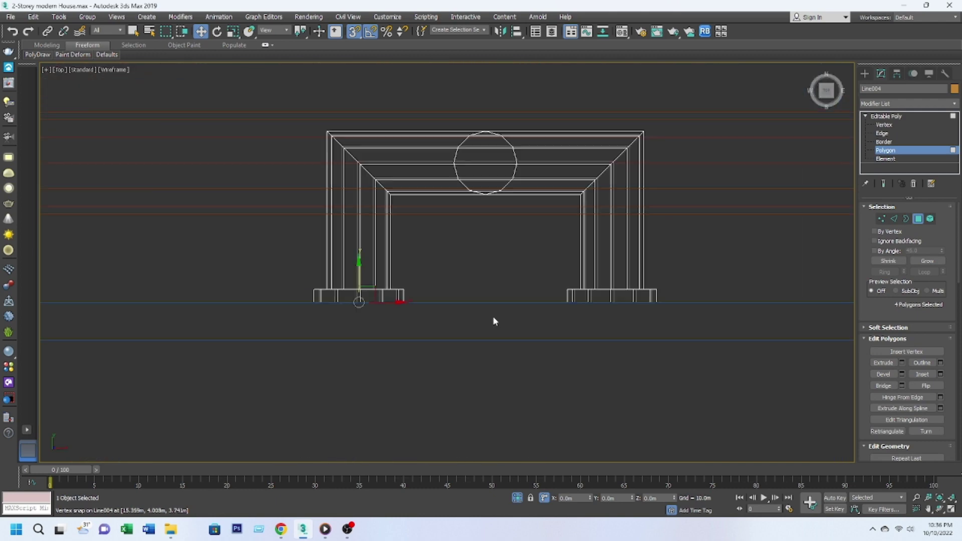
{"action": "scroll", "coordinate": [492, 316], "scroll_direction": "down", "scroll_amount": 3}
{"action": "left_click_drag", "start_coordinate": [434, 297], "coordinate": [600, 307], "text": "shift"}
{"action": "left_click", "coordinate": [521, 273]}
{"action": "key", "text": "shift+e"}
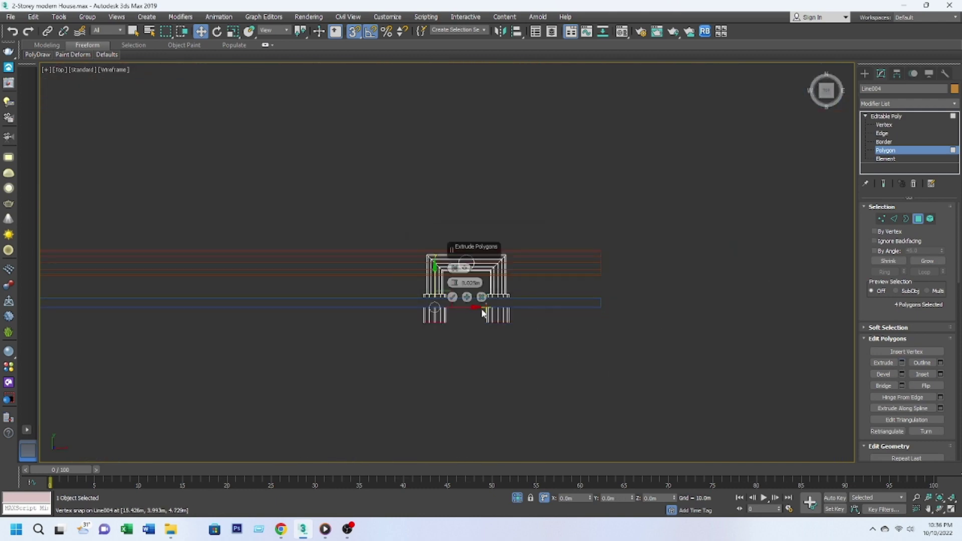
{"action": "left_click", "coordinate": [453, 297]}
{"action": "scroll", "coordinate": [521, 319], "scroll_direction": "up", "scroll_amount": 5}
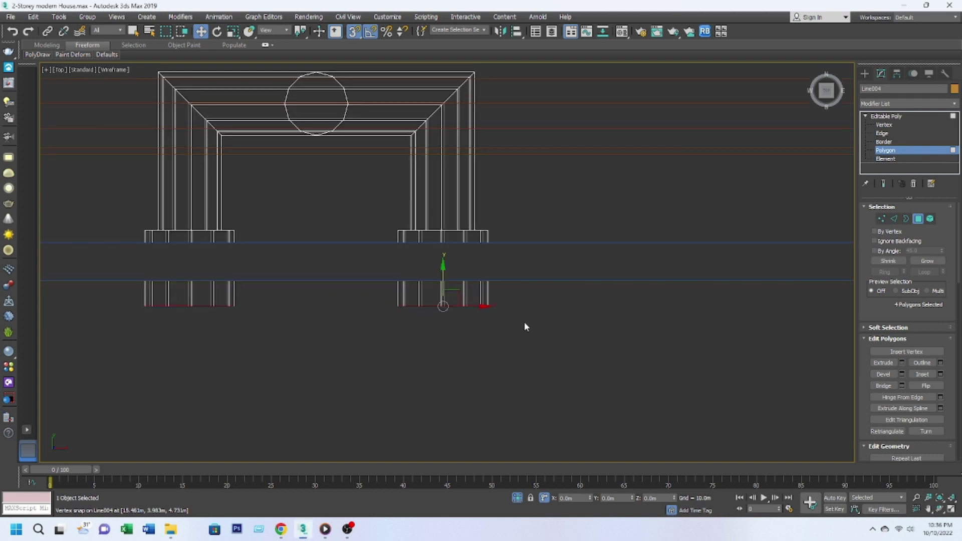
Select the bracket feet's end cap faces and inset them by 3.0m.
{"action": "left_click_drag", "start_coordinate": [491, 313], "coordinate": [387, 300]}
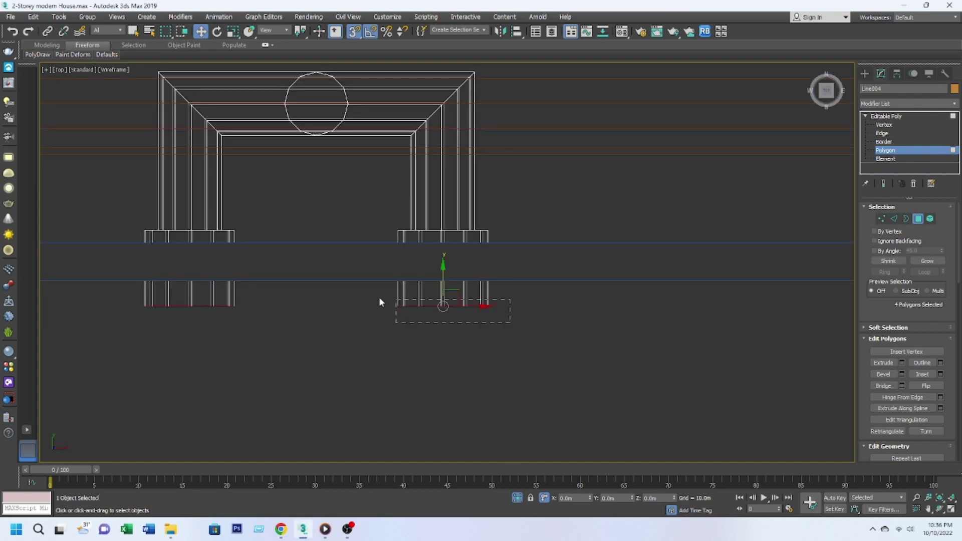
{"action": "key", "text": "3"}
{"action": "mouse_move", "coordinate": [770, 359]}
{"action": "middle_mouse_down", "text": "alt"}
{"action": "mouse_move", "coordinate": [612, 305]}
{"action": "mouse_move", "coordinate": [569, 326]}
{"action": "middle_mouse_up", "text": "alt"}
{"action": "left_click", "coordinate": [917, 218]}
{"action": "scroll", "coordinate": [478, 314], "scroll_direction": "down", "scroll_amount": 2}
{"action": "left_click", "coordinate": [383, 331], "text": "ctrl"}
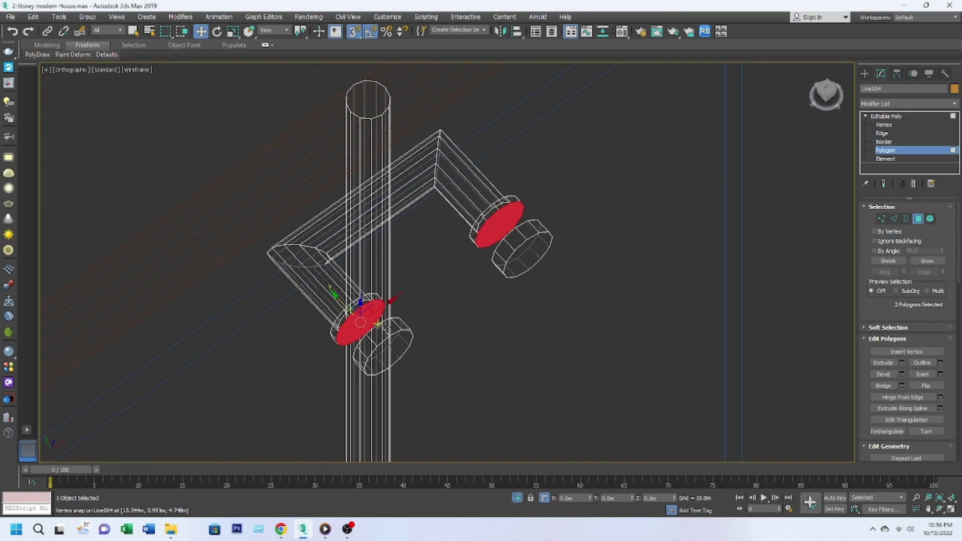
{"action": "middle_click_drag", "start_coordinate": [384, 330], "coordinate": [262, 301], "text": "alt"}
{"action": "scroll", "coordinate": [262, 300], "scroll_direction": "up", "scroll_amount": 5}
{"action": "left_click", "coordinate": [589, 175], "text": "ctrl"}
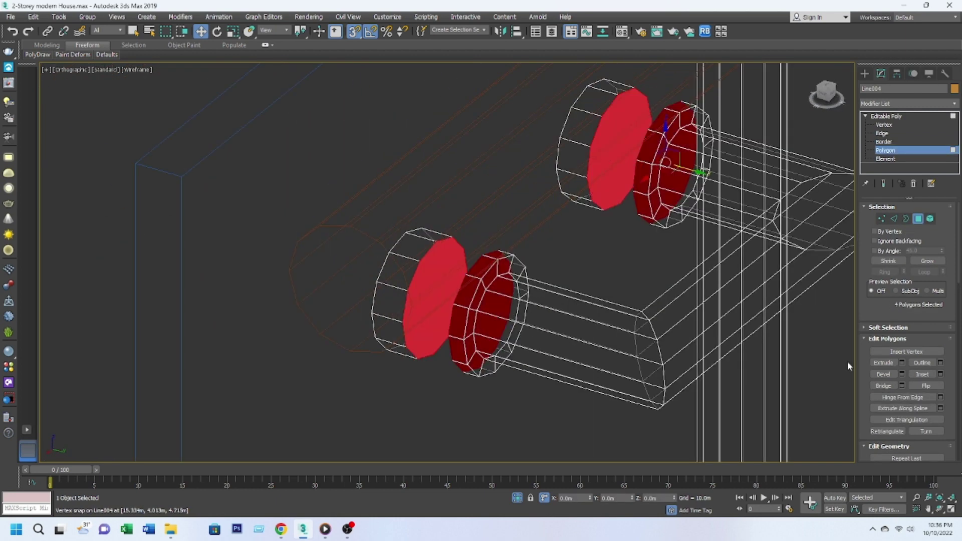
{"action": "left_click", "coordinate": [940, 374]}
{"action": "left_click_drag", "start_coordinate": [452, 288], "coordinate": [453, 287]}
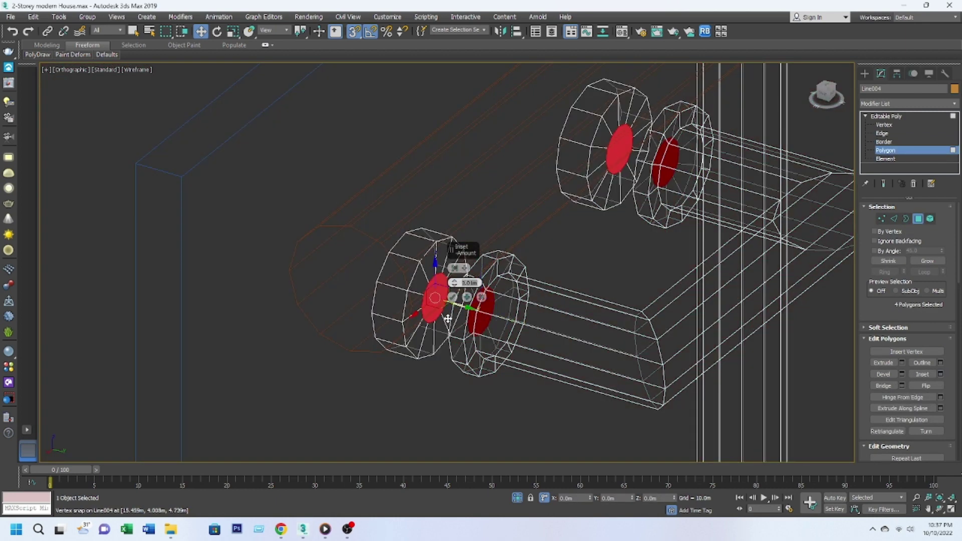
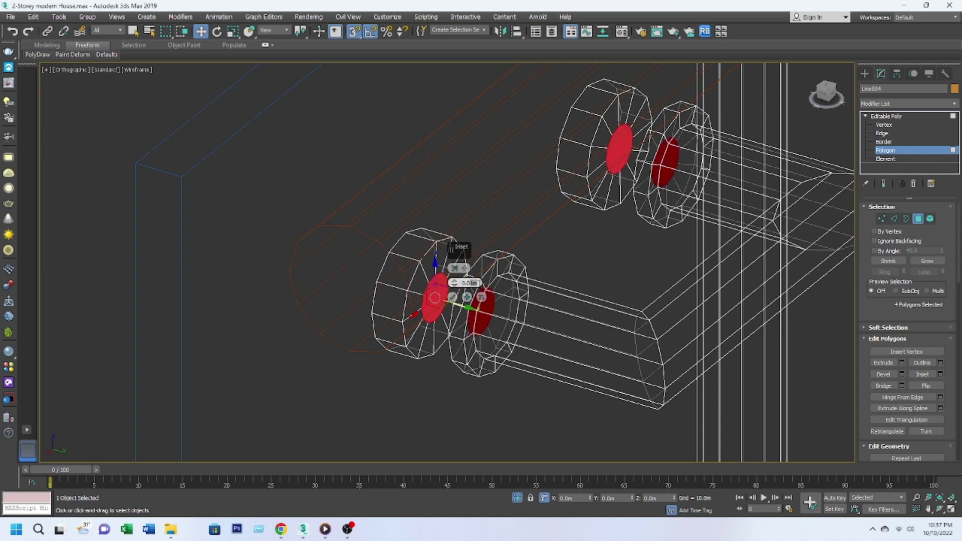
Widen the inset on the Line004 bracket's clamp end faces and leave face editing.
{"action": "left_click_drag", "start_coordinate": [454, 282], "coordinate": [454, 284]}
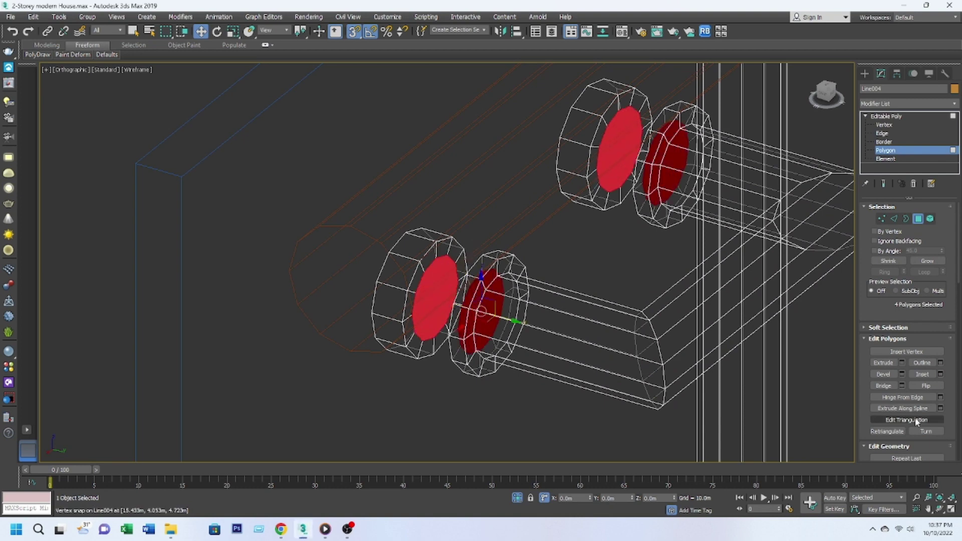
{"action": "scroll", "coordinate": [501, 276], "scroll_direction": "down", "scroll_amount": 5}
{"action": "key", "text": "4"}
{"action": "scroll", "coordinate": [730, 316], "scroll_direction": "up", "scroll_amount": 3}
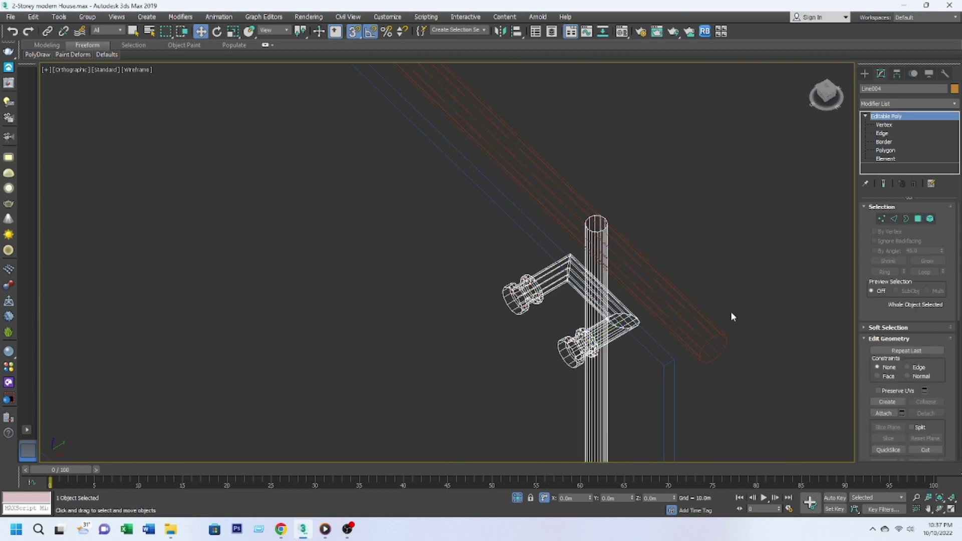
{"action": "scroll", "coordinate": [599, 232], "scroll_direction": "down", "scroll_amount": 3}
{"action": "scroll", "coordinate": [599, 232], "scroll_direction": "up", "scroll_amount": 5}
Reselect the four clamp end faces and inset them by about 0.005m.
{"action": "left_click", "coordinate": [918, 219]}
{"action": "scroll", "coordinate": [651, 275], "scroll_direction": "down", "scroll_amount": 4}
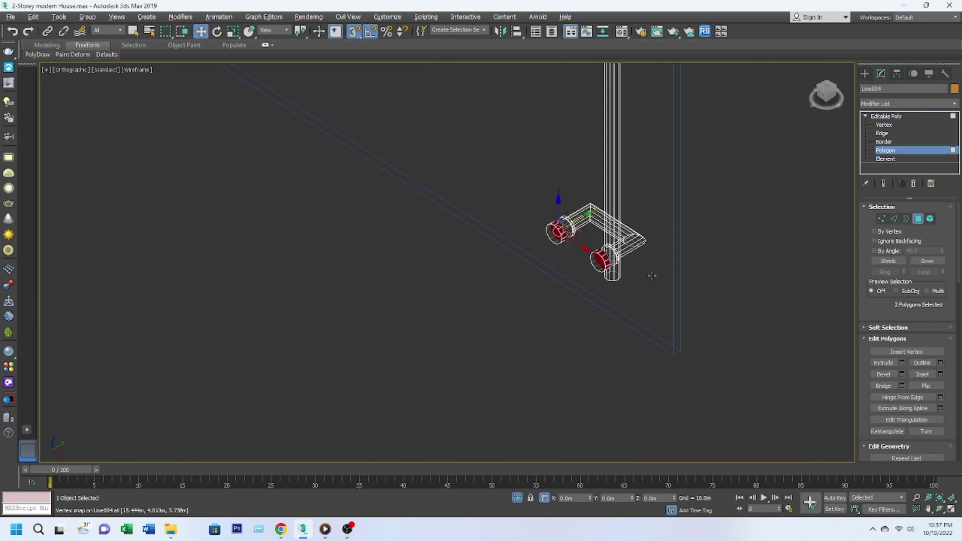
{"action": "scroll", "coordinate": [356, 199], "scroll_direction": "up", "scroll_amount": 6}
{"action": "left_click", "coordinate": [941, 374]}
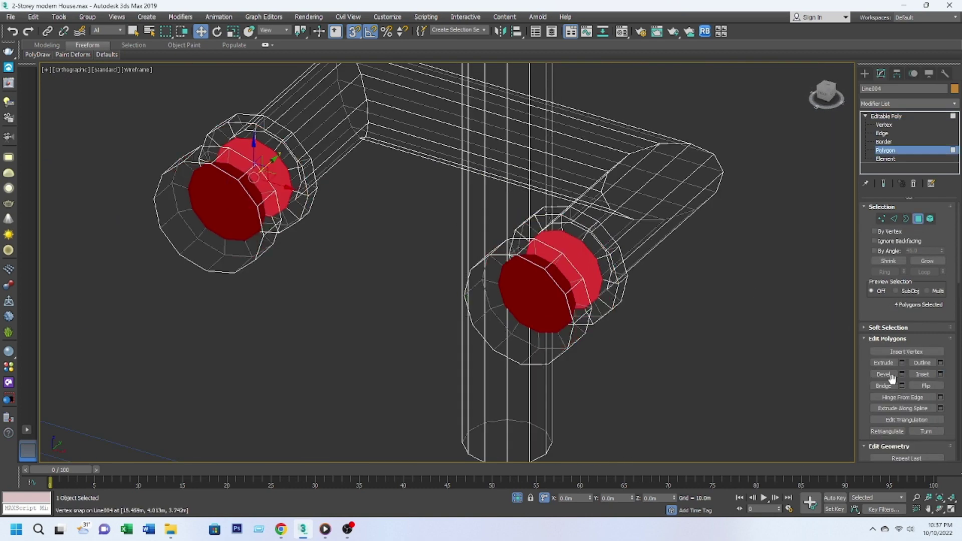
{"action": "left_click", "coordinate": [918, 219]}
{"action": "key", "text": "t"}
{"action": "scroll", "coordinate": [681, 363], "scroll_direction": "down", "scroll_amount": 4}
Clone the arch bracket as Line008 and connect its top edges with a new edge.
{"action": "scroll", "coordinate": [608, 334], "scroll_direction": "up", "scroll_amount": 1}
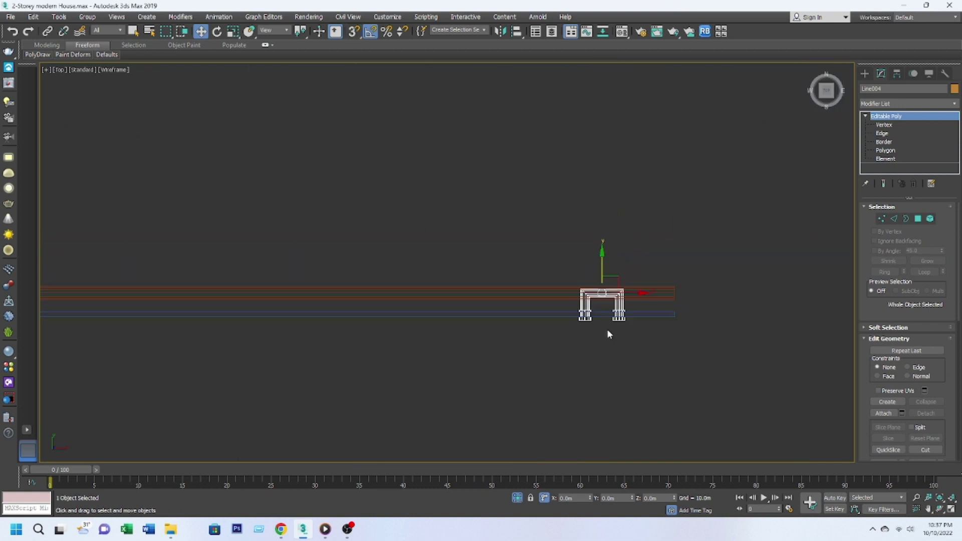
{"action": "left_click_drag", "start_coordinate": [717, 290], "coordinate": [747, 290], "text": "shift"}
{"action": "left_click", "coordinate": [489, 305]}
{"action": "key", "text": "2"}
{"action": "scroll", "coordinate": [630, 281], "scroll_direction": "up", "scroll_amount": 5}
{"action": "left_click_drag", "start_coordinate": [491, 210], "coordinate": [771, 281]}
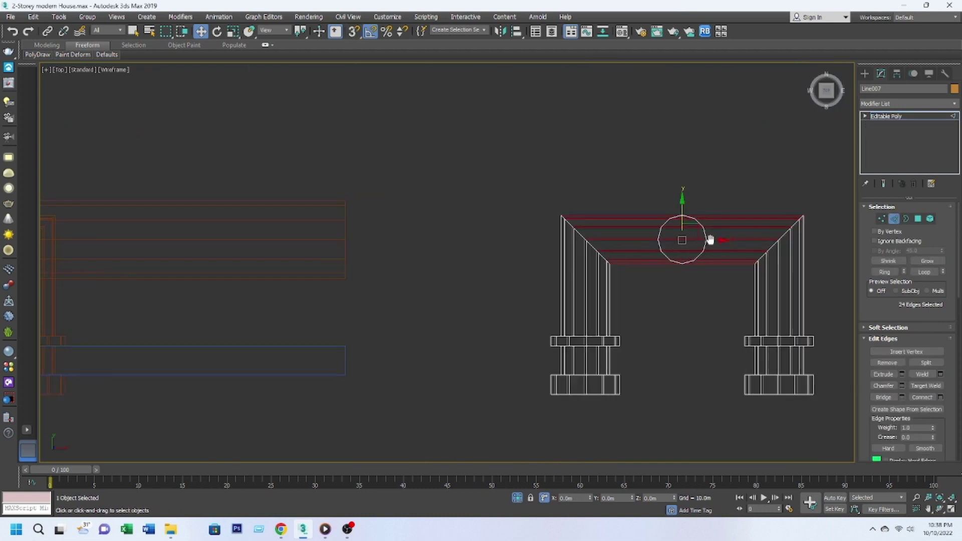
{"action": "left_click", "coordinate": [940, 398]}
Delete the right half of the arch's polygons to leave an L-shaped bracket.
{"action": "key", "text": "4"}
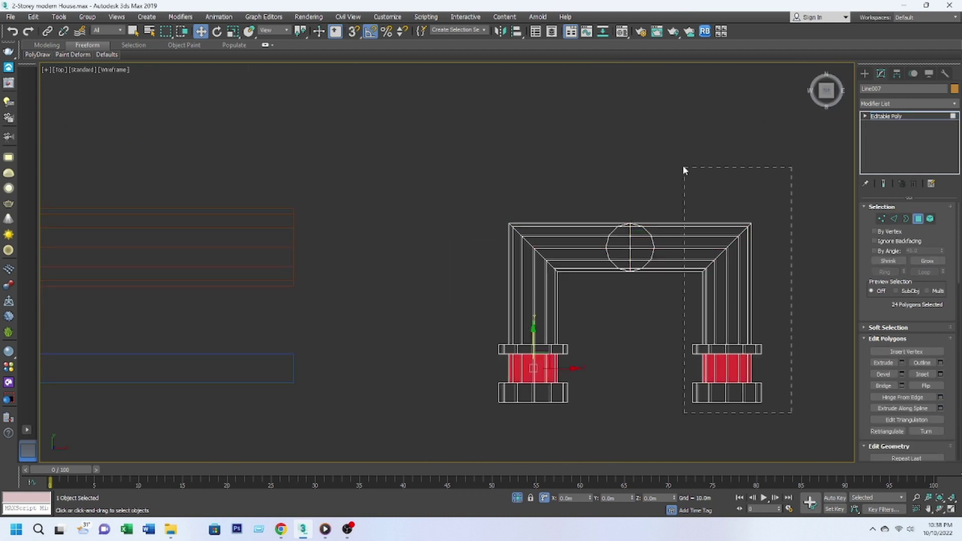
{"action": "left_click_drag", "start_coordinate": [789, 407], "coordinate": [676, 161]}
{"action": "key", "text": "Delete"}
{"action": "key", "text": "6"}
{"action": "scroll", "coordinate": [507, 232], "scroll_direction": "down", "scroll_amount": 2}
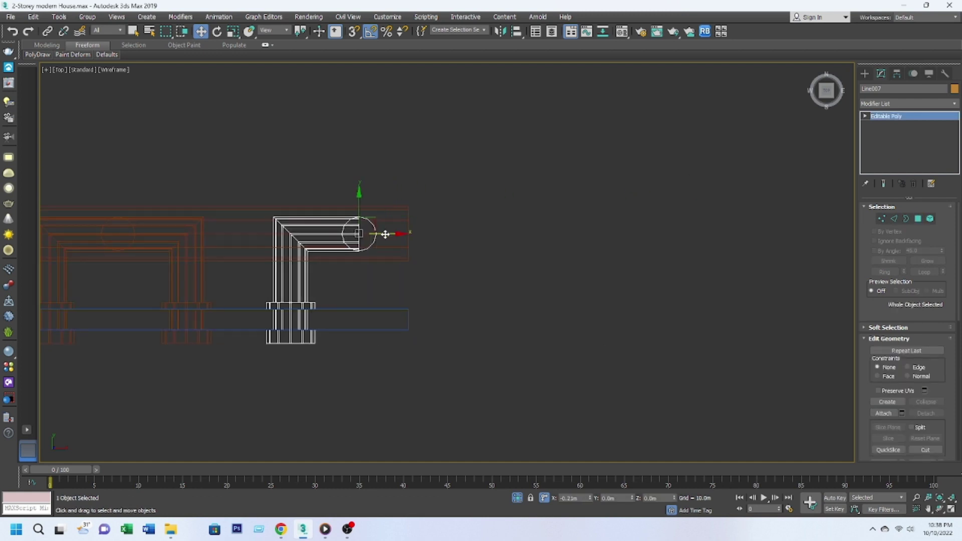
Vertex-snap the L bracket onto the post in Front view with zero X offset.
{"action": "left_click_drag", "start_coordinate": [507, 231], "coordinate": [505, 249]}
{"action": "scroll", "coordinate": [505, 249], "scroll_direction": "up", "scroll_amount": 2}
{"action": "key", "text": "s"}
{"action": "mouse_move", "coordinate": [353, 105]}
{"action": "middle_mouse_down"}
{"action": "mouse_move", "coordinate": [426, 155]}
{"action": "mouse_move", "coordinate": [464, 350]}
{"action": "middle_mouse_up"}
{"action": "key", "text": "f"}
{"action": "left_click_drag", "start_coordinate": [461, 350], "coordinate": [439, 349]}
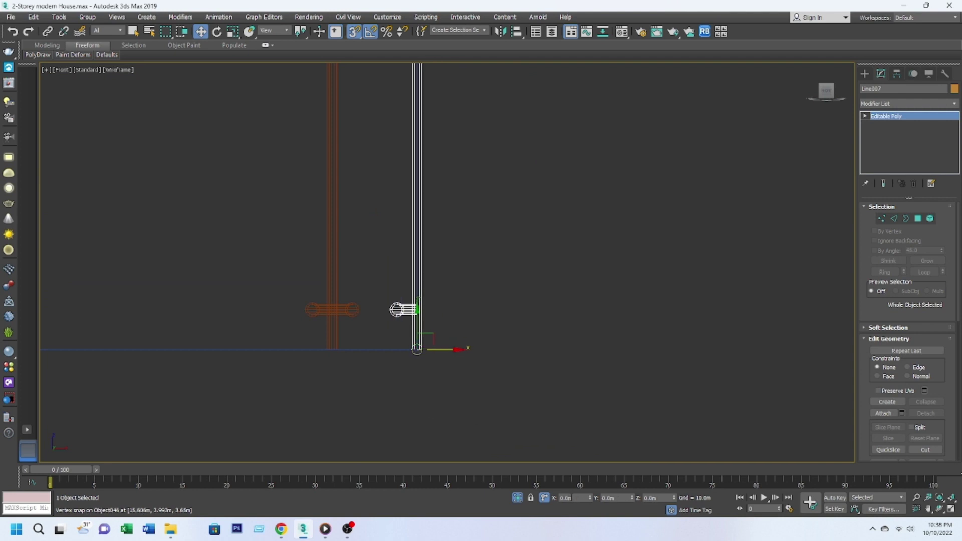
{"action": "key", "text": "Return"}
Move the Object046 panel's right-edge vertices so the panel meets the bracket.
{"action": "scroll", "coordinate": [548, 295], "scroll_direction": "down", "scroll_amount": 2}
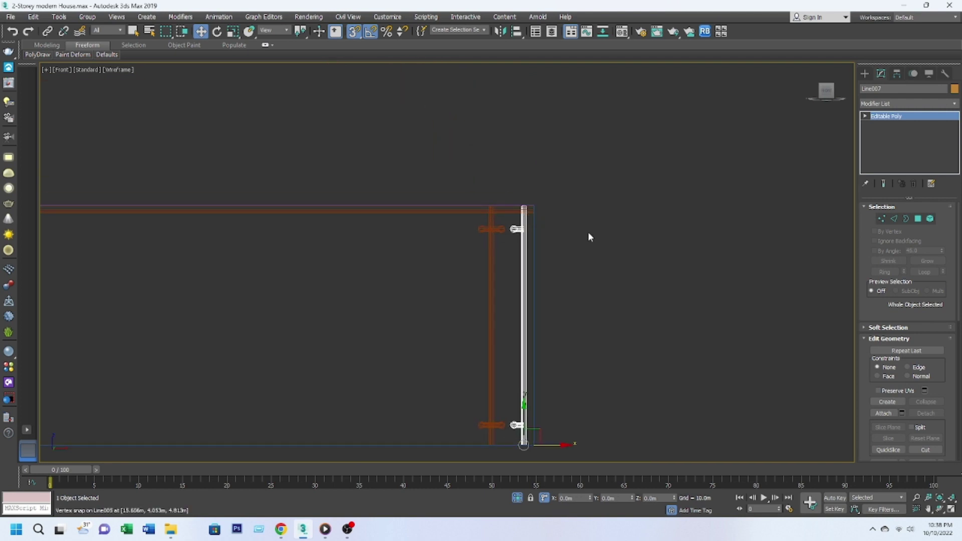
{"action": "middle_click_drag", "start_coordinate": [588, 237], "coordinate": [580, 179]}
{"action": "left_click", "coordinate": [526, 189]}
{"action": "key", "text": "1"}
{"action": "left_click_drag", "start_coordinate": [587, 104], "coordinate": [525, 436]}
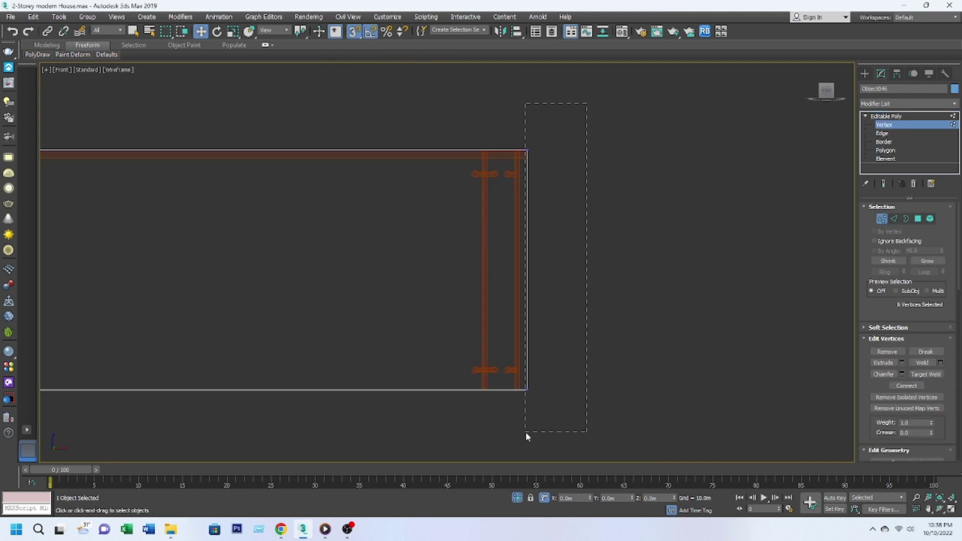
{"action": "scroll", "coordinate": [527, 279], "scroll_direction": "up", "scroll_amount": 1}
{"action": "key", "text": "Return"}
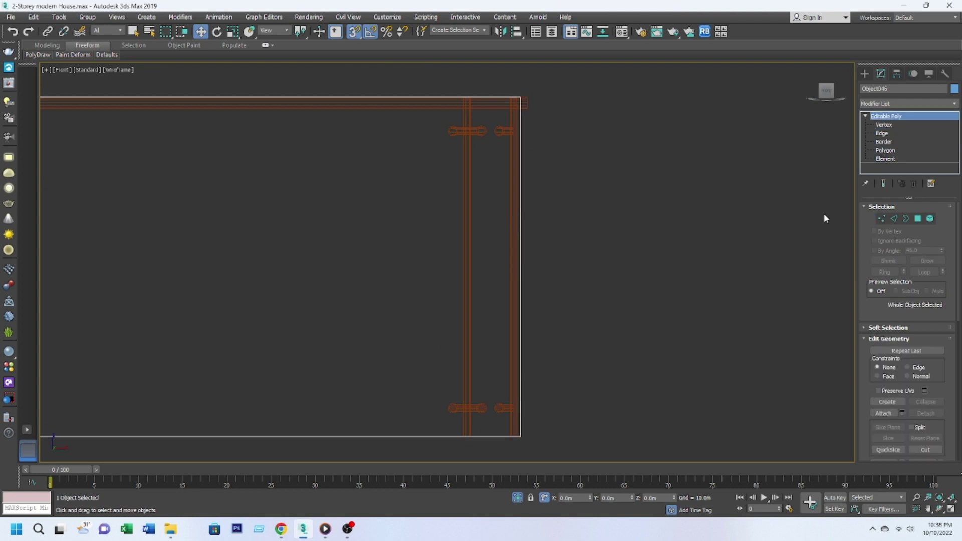
Select the post with its clamps and pan the front view along the railing.
{"action": "left_click", "coordinate": [523, 351]}
{"action": "scroll", "coordinate": [615, 358], "scroll_direction": "up", "scroll_amount": 3}
{"action": "scroll", "coordinate": [629, 344], "scroll_direction": "up", "scroll_amount": 2}
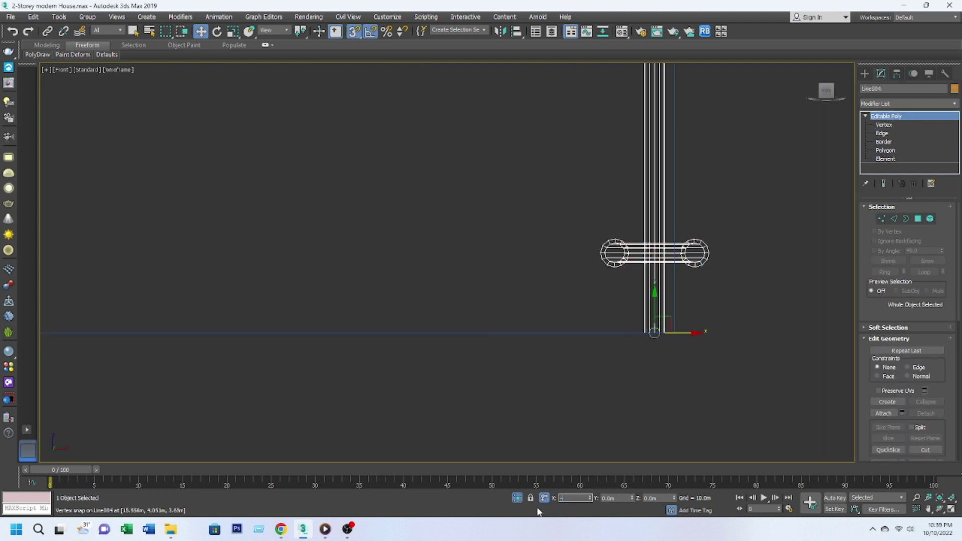
{"action": "scroll", "coordinate": [473, 288], "scroll_direction": "down", "scroll_amount": 5}
{"action": "mouse_move", "coordinate": [473, 289]}
{"action": "middle_mouse_down"}
{"action": "mouse_move", "coordinate": [538, 312]}
{"action": "mouse_move", "coordinate": [685, 336]}
{"action": "middle_mouse_up"}
{"action": "scroll", "coordinate": [506, 335], "scroll_direction": "up", "scroll_amount": 1}
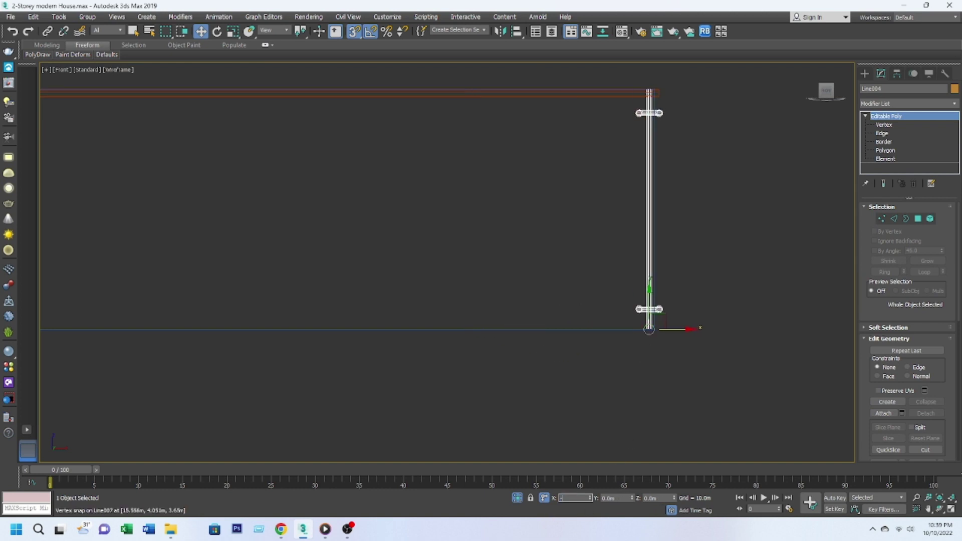
{"action": "scroll", "coordinate": [344, 325], "scroll_direction": "down", "scroll_amount": 3}
{"action": "scroll", "coordinate": [404, 298], "scroll_direction": "up", "scroll_amount": 3}
Make two copies of the post along the railing.
{"action": "left_click_drag", "start_coordinate": [594, 369], "coordinate": [596, 368], "text": "shift"}
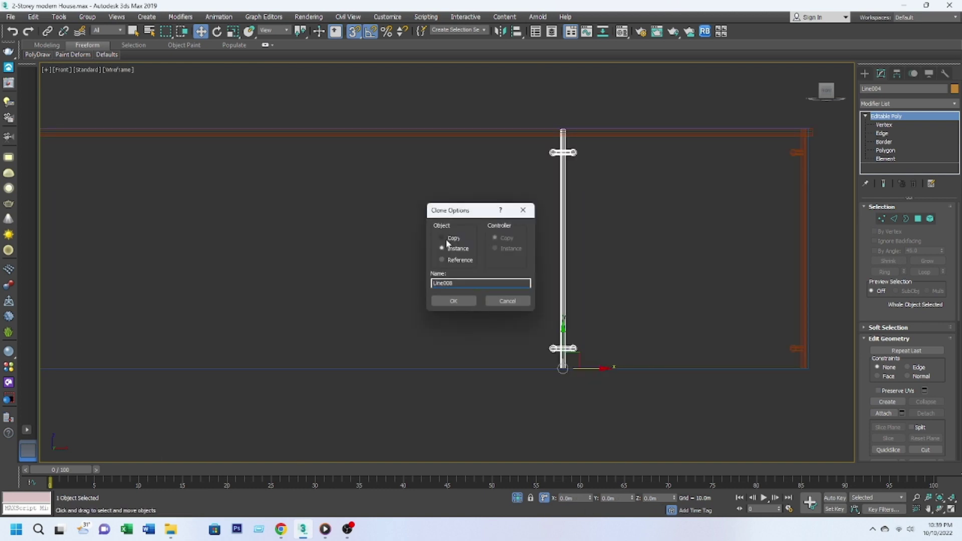
{"action": "left_click", "coordinate": [453, 300]}
{"action": "scroll", "coordinate": [444, 354], "scroll_direction": "down", "scroll_amount": 2}
{"action": "scroll", "coordinate": [603, 382], "scroll_direction": "up", "scroll_amount": 2}
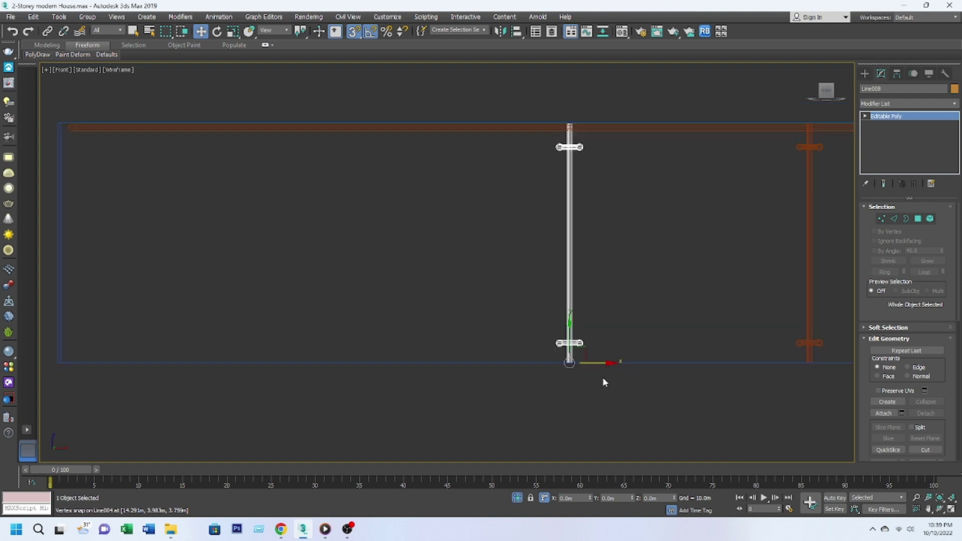
{"action": "left_click_drag", "start_coordinate": [595, 365], "coordinate": [597, 365], "text": "shift"}
{"action": "type", "text": "-1.2"}
{"action": "key", "text": "Return"}
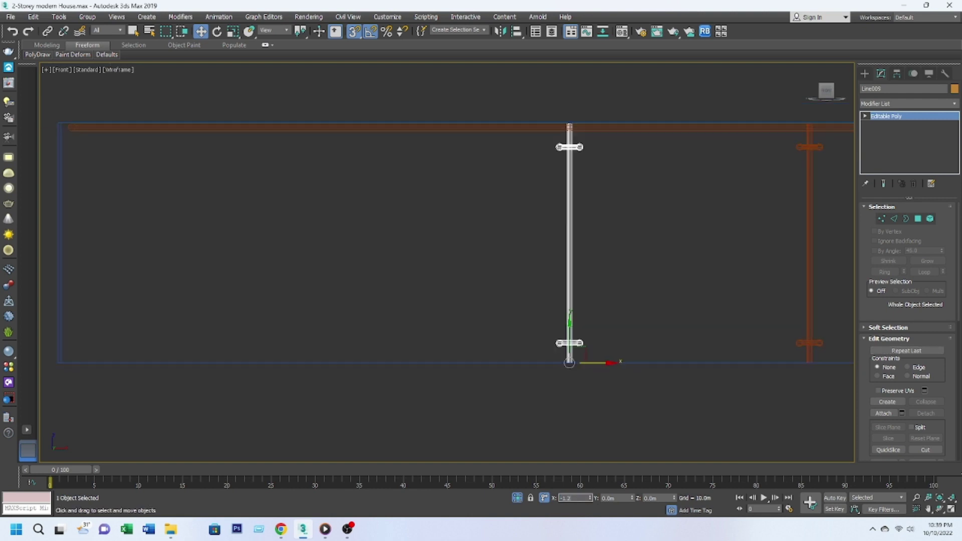
{"action": "mouse_move", "coordinate": [569, 362]}
{"action": "middle_mouse_down"}
{"action": "mouse_move", "coordinate": [401, 321]}
{"action": "mouse_move", "coordinate": [483, 408]}
{"action": "mouse_move", "coordinate": [481, 396]}
{"action": "middle_mouse_up"}
In Top view, rotate the L bracket at the wall's end clockwise to fit the corner.
{"action": "key", "text": "t"}
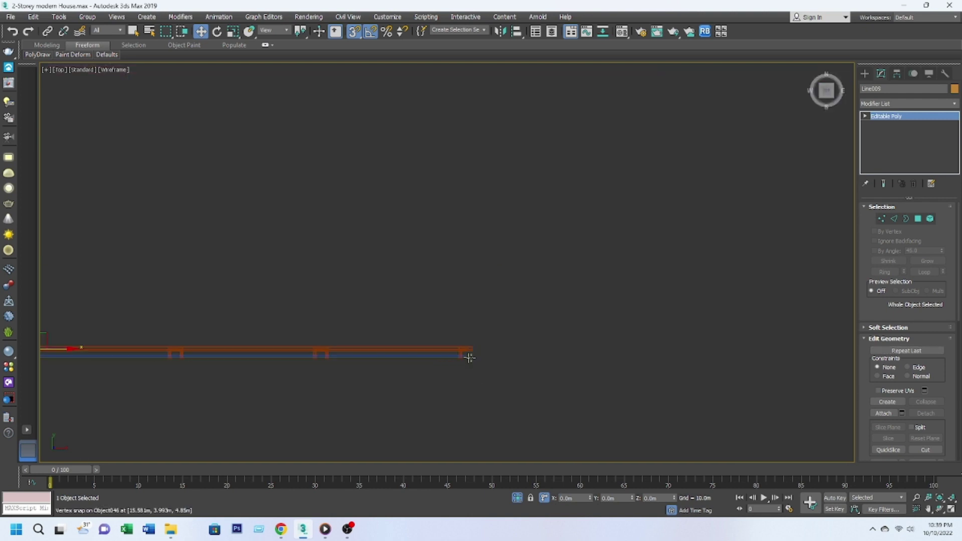
{"action": "middle_click_drag", "start_coordinate": [469, 358], "coordinate": [646, 351]}
{"action": "scroll", "coordinate": [648, 341], "scroll_direction": "down", "scroll_amount": 2}
{"action": "left_click", "coordinate": [651, 360]}
{"action": "scroll", "coordinate": [681, 374], "scroll_direction": "down", "scroll_amount": 2}
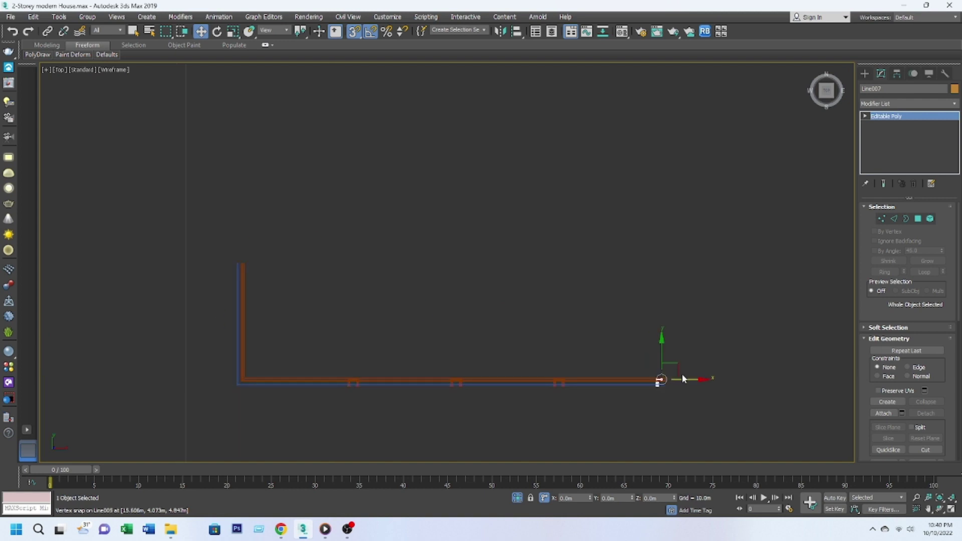
{"action": "scroll", "coordinate": [274, 347], "scroll_direction": "up", "scroll_amount": 3}
{"action": "scroll", "coordinate": [388, 289], "scroll_direction": "up", "scroll_amount": 3}
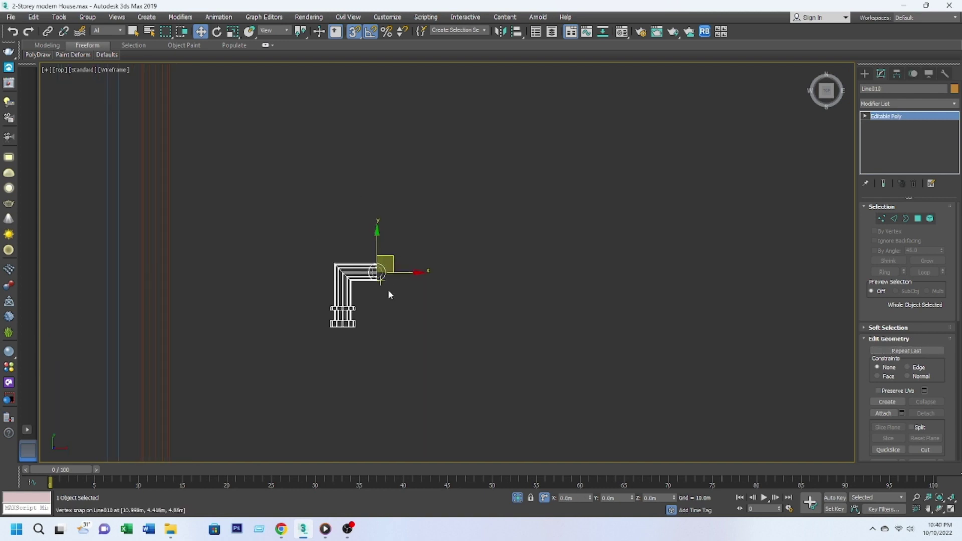
{"action": "key", "text": "e"}
{"action": "left_click_drag", "start_coordinate": [424, 263], "coordinate": [449, 302]}
{"action": "key", "text": "w"}
Clone the bracket element to the right as a copy within the same object.
{"action": "scroll", "coordinate": [431, 286], "scroll_direction": "down", "scroll_amount": 3}
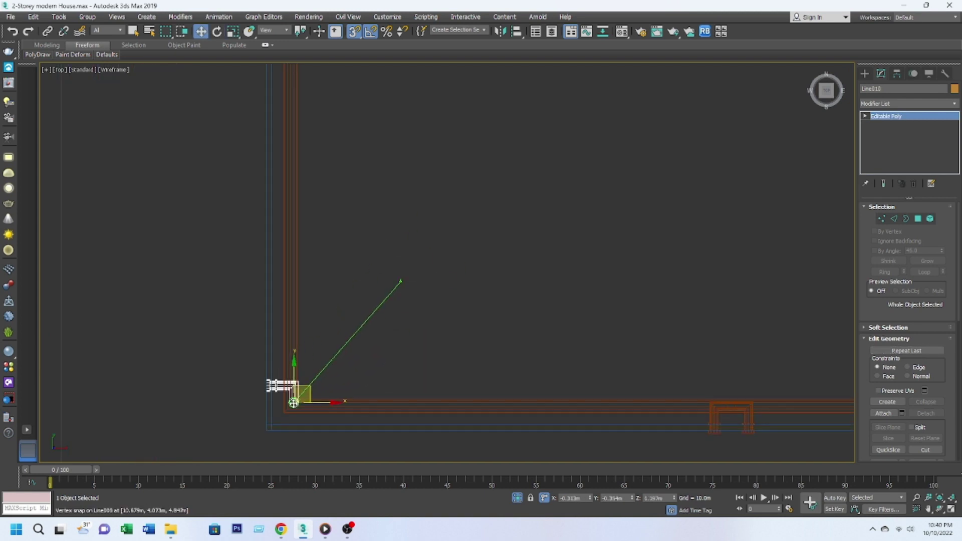
{"action": "scroll", "coordinate": [294, 402], "scroll_direction": "up", "scroll_amount": 3}
{"action": "left_click", "coordinate": [930, 219]}
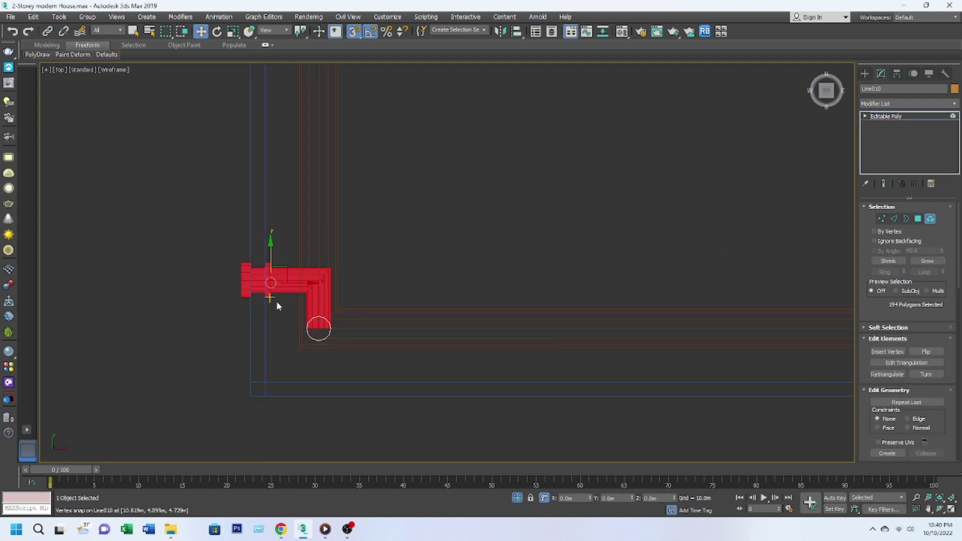
{"action": "left_click_drag", "start_coordinate": [277, 302], "coordinate": [483, 301], "text": "shift"}
{"action": "left_click", "coordinate": [521, 273]}
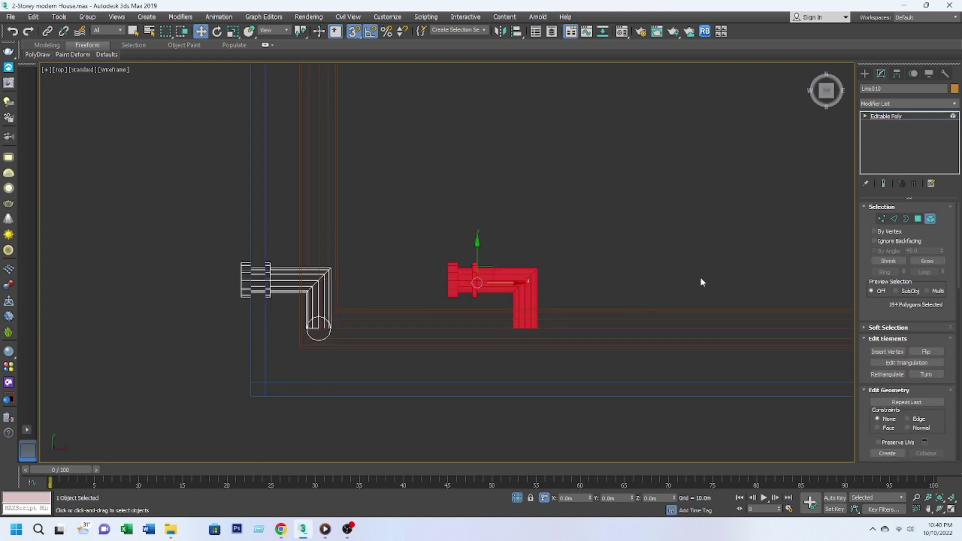
{"action": "scroll", "coordinate": [907, 300], "scroll_direction": "down", "scroll_amount": 5}
Detach the copied bracket as its own object and set up to adjust only its pivot.
{"action": "left_click", "coordinate": [927, 359]}
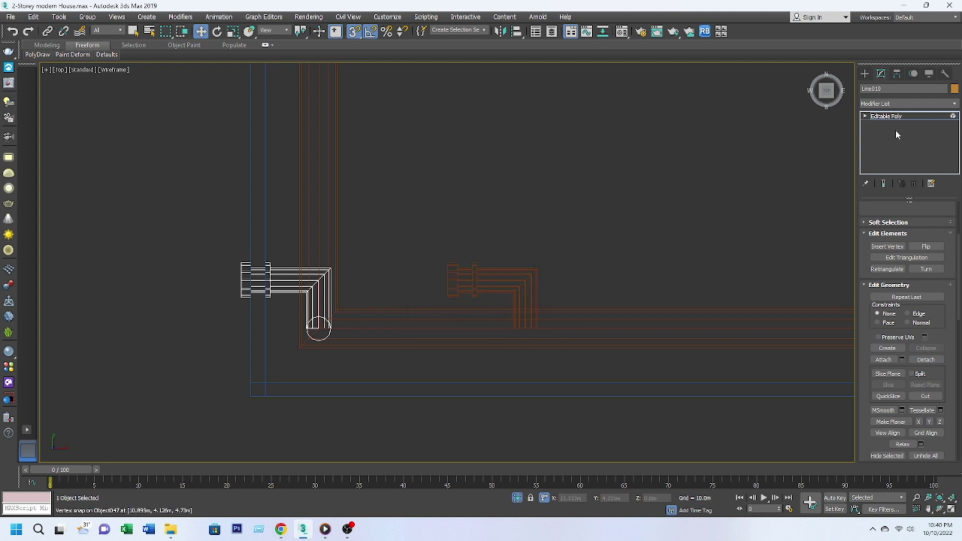
{"action": "left_click", "coordinate": [514, 286]}
{"action": "left_click", "coordinate": [896, 74]}
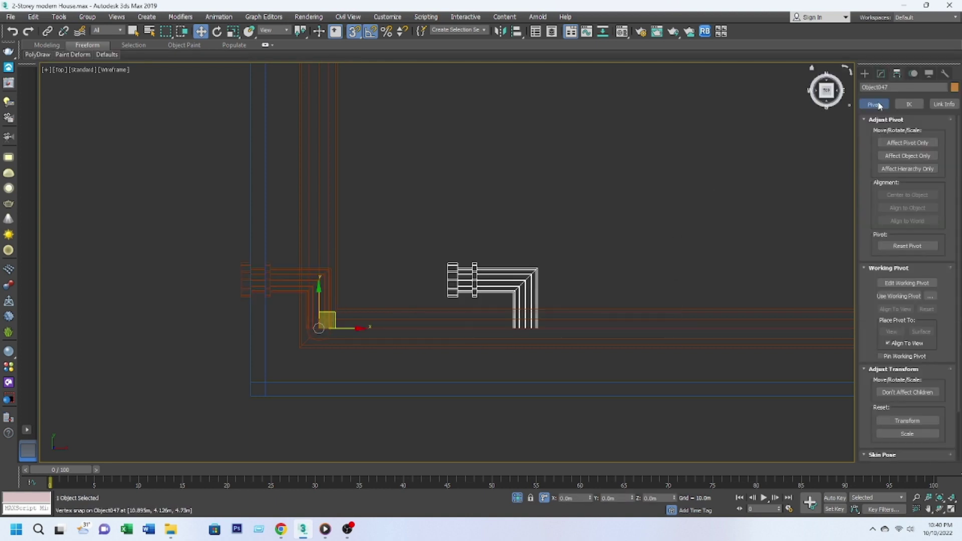
{"action": "left_click", "coordinate": [908, 143]}
{"action": "scroll", "coordinate": [527, 332], "scroll_direction": "up", "scroll_amount": 3}
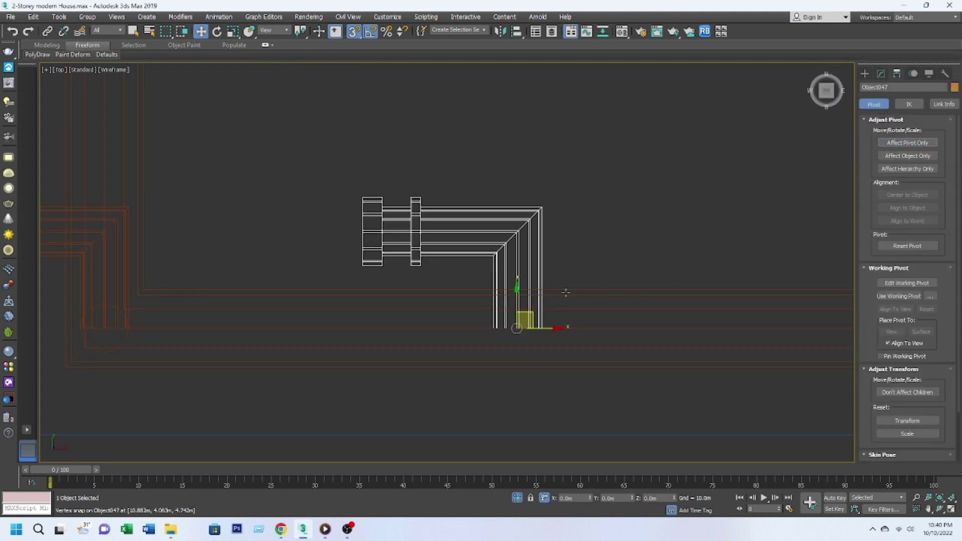
Mirror the bracket copy and rotate it into an L orientation.
{"action": "left_click", "coordinate": [500, 32]}
{"action": "left_click", "coordinate": [464, 342]}
{"action": "key", "text": "e"}
{"action": "left_click_drag", "start_coordinate": [546, 321], "coordinate": [552, 369]}
{"action": "key", "text": "w"}
Move the mirrored L bracket into place at the railing corner by the wall line.
{"action": "scroll", "coordinate": [549, 322], "scroll_direction": "down", "scroll_amount": 5}
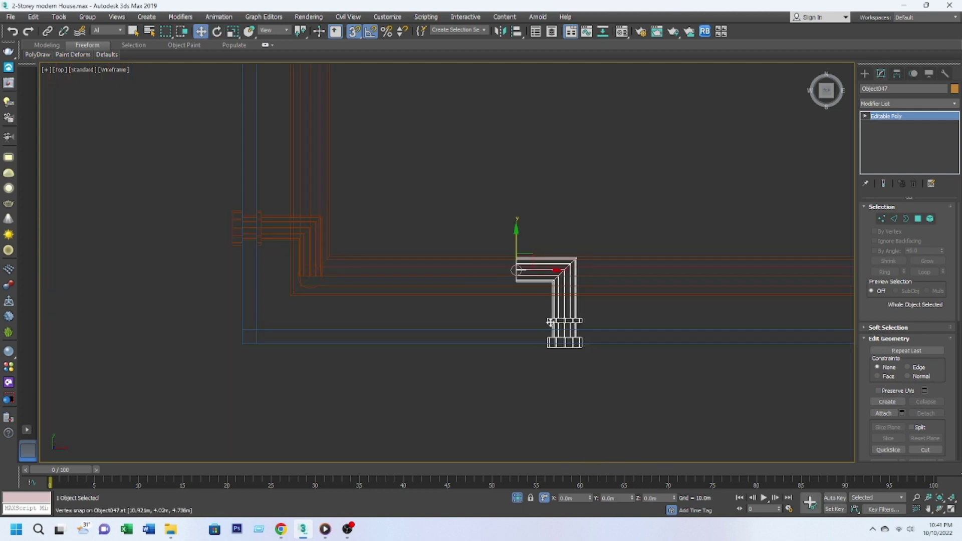
{"action": "left_click_drag", "start_coordinate": [549, 322], "coordinate": [255, 346]}
{"action": "scroll", "coordinate": [552, 326], "scroll_direction": "up", "scroll_amount": 2}
{"action": "left_click_drag", "start_coordinate": [526, 361], "coordinate": [94, 334]}
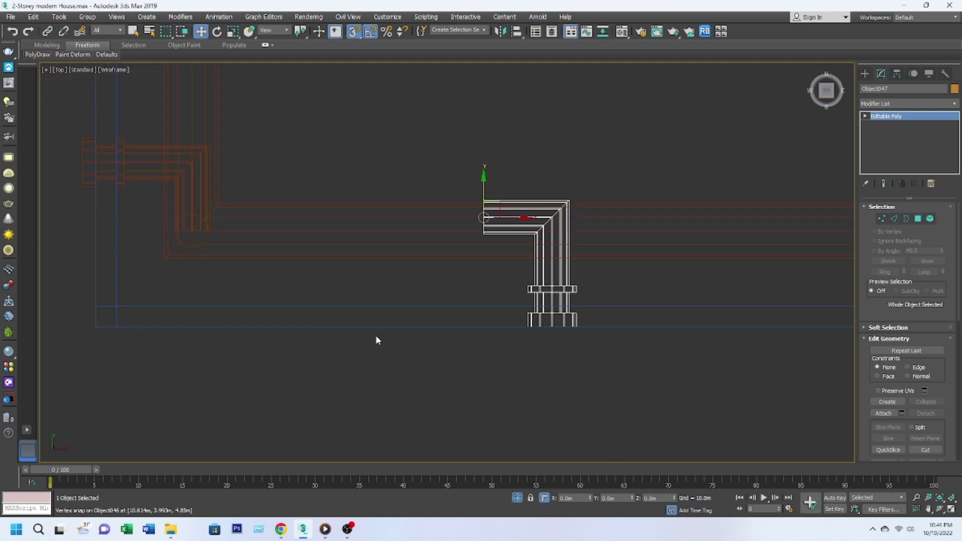
{"action": "left_click_drag", "start_coordinate": [501, 238], "coordinate": [401, 232]}
{"action": "scroll", "coordinate": [230, 247], "scroll_direction": "up", "scroll_amount": 2}
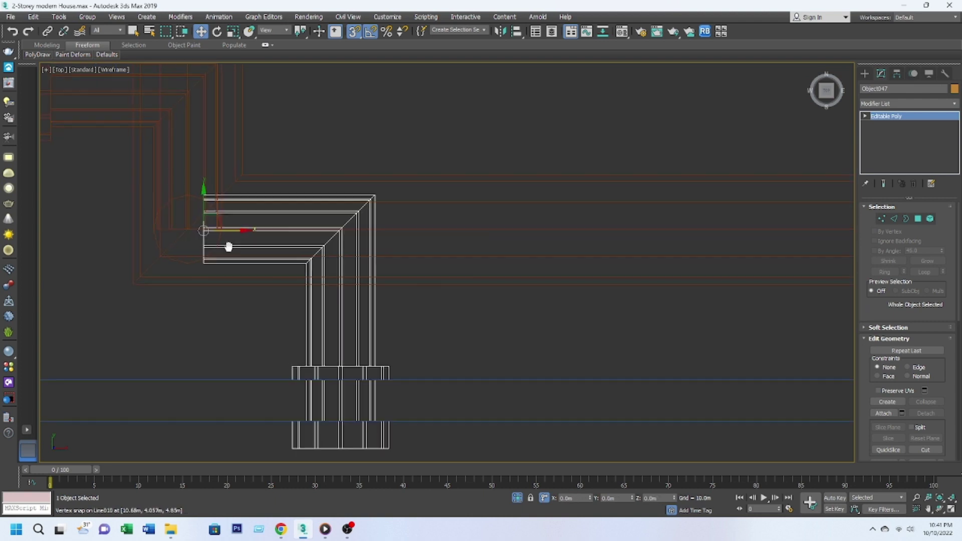
{"action": "scroll", "coordinate": [409, 243], "scroll_direction": "up", "scroll_amount": 3}
{"action": "scroll", "coordinate": [401, 232], "scroll_direction": "up", "scroll_amount": 4}
{"action": "scroll", "coordinate": [382, 225], "scroll_direction": "down", "scroll_amount": 5}
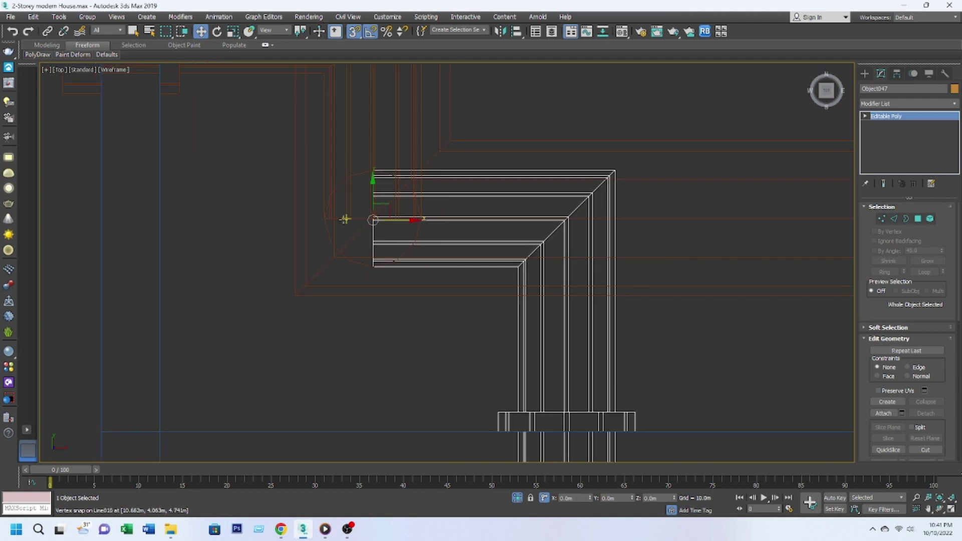
{"action": "scroll", "coordinate": [506, 210], "scroll_direction": "down", "scroll_amount": 5}
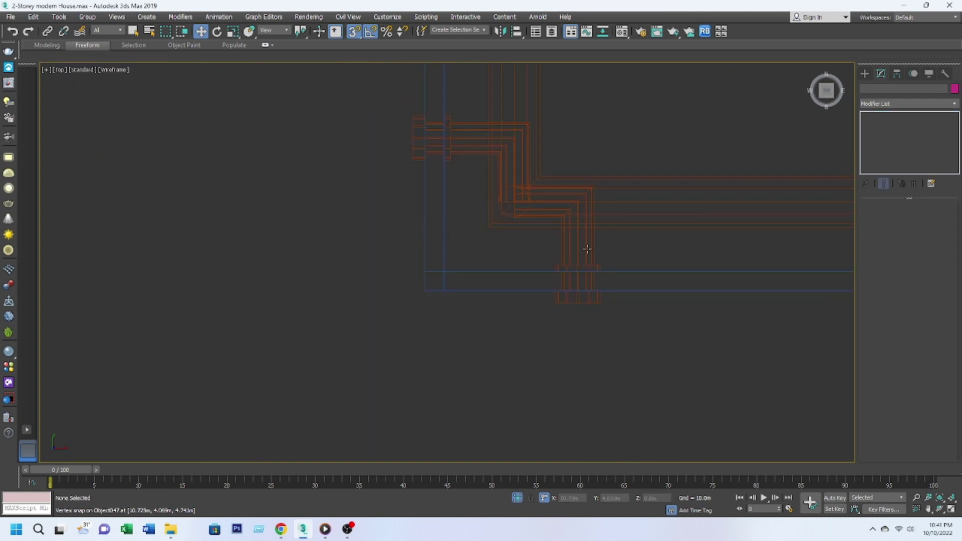
Start attaching another object to the bracket from its right-click menu.
{"action": "right_click", "coordinate": [463, 129]}
{"action": "left_click", "coordinate": [449, 49]}
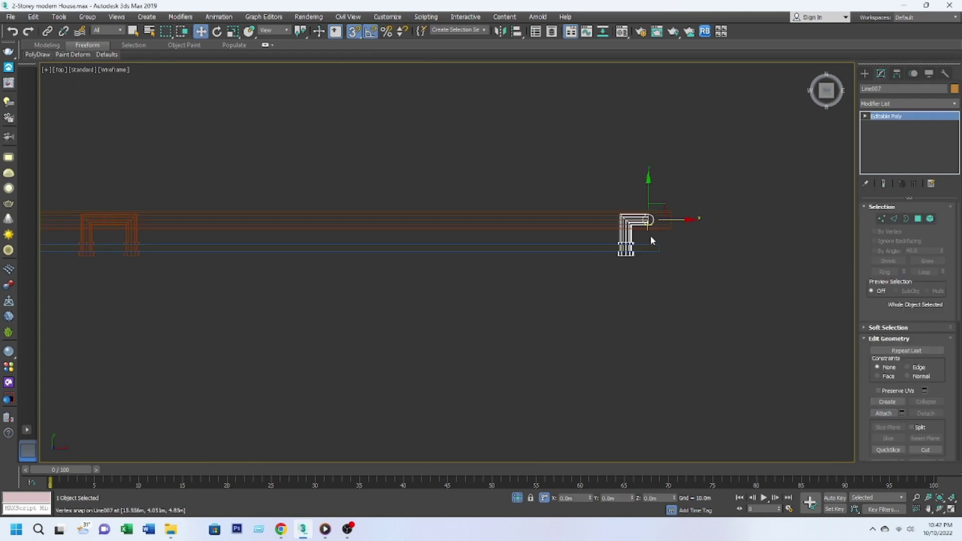
{"action": "scroll", "coordinate": [650, 236], "scroll_direction": "down", "scroll_amount": 3}
Mirror the second clamp bracket without copying and snap it onto the railing corner.
{"action": "left_click", "coordinate": [500, 31]}
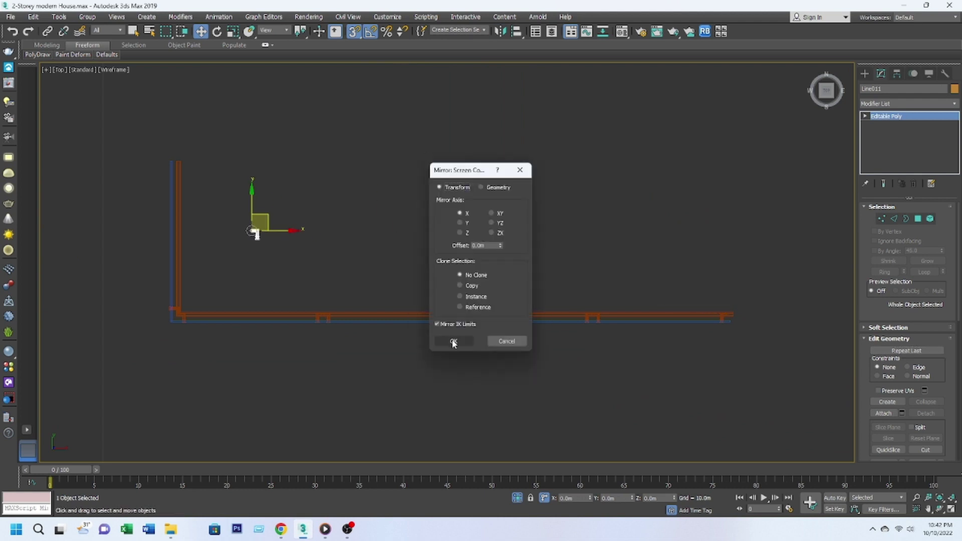
{"action": "left_click", "coordinate": [453, 342]}
{"action": "right_click", "coordinate": [483, 257]}
{"action": "left_click", "coordinate": [501, 262]}
{"action": "mouse_move", "coordinate": [431, 228]}
{"action": "left_mouse_down"}
{"action": "mouse_move", "coordinate": [274, 120]}
{"action": "mouse_move", "coordinate": [274, 151]}
{"action": "left_mouse_up"}
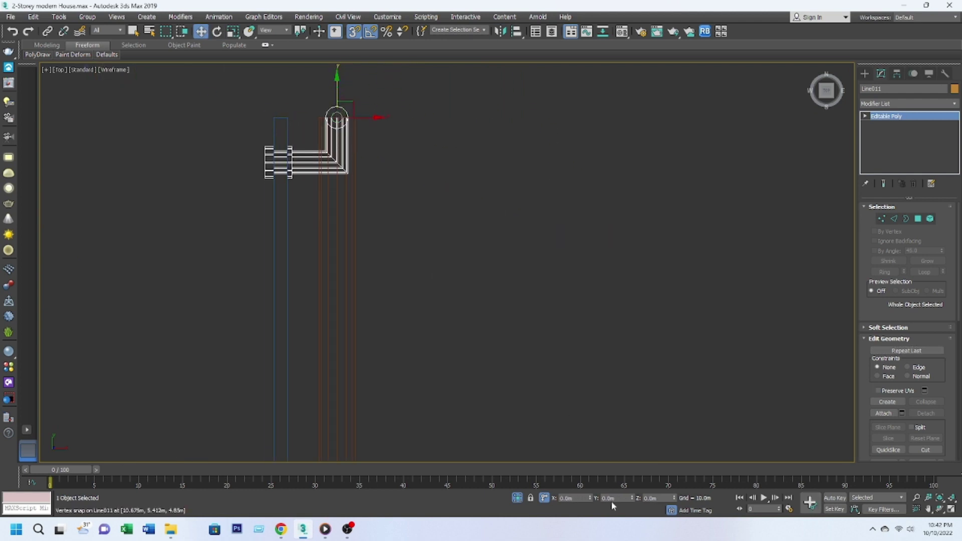
{"action": "key", "text": "Return"}
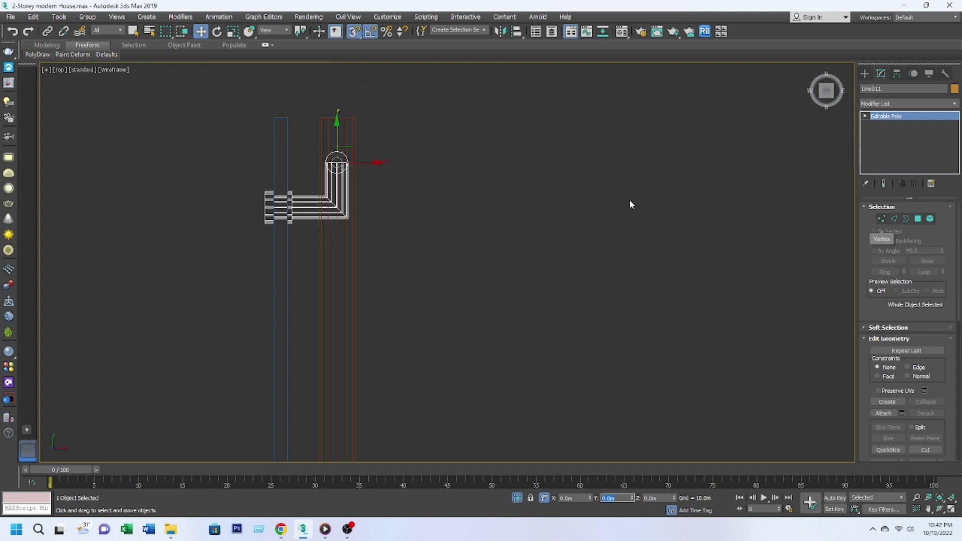
Select the tall glass railing panel and inspect its corner faces in Editable Poly.
{"action": "left_click", "coordinate": [287, 300]}
{"action": "key", "text": "1"}
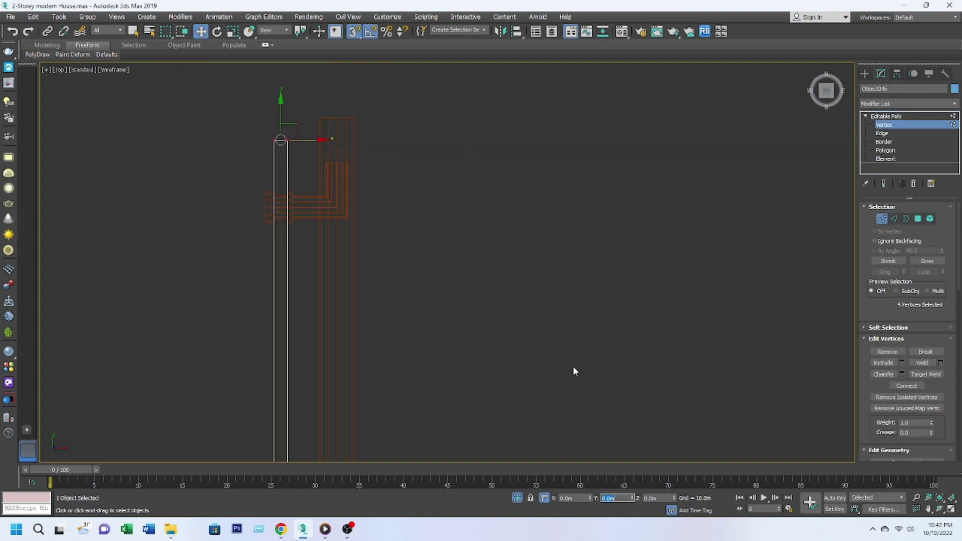
{"action": "key", "text": "1"}
{"action": "scroll", "coordinate": [458, 195], "scroll_direction": "down", "scroll_amount": 5}
{"action": "scroll", "coordinate": [419, 368], "scroll_direction": "up", "scroll_amount": 7}
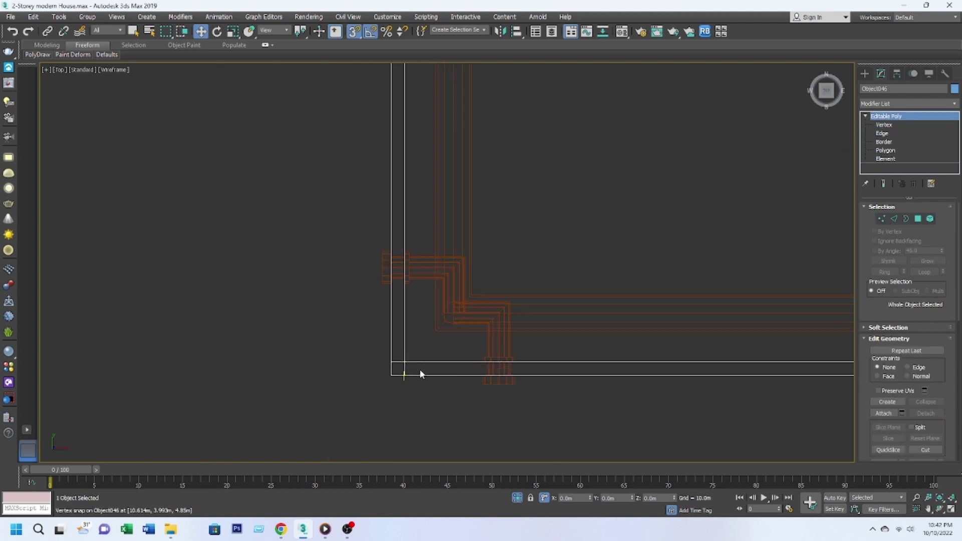
{"action": "left_click", "coordinate": [918, 219]}
{"action": "left_click", "coordinate": [419, 415]}
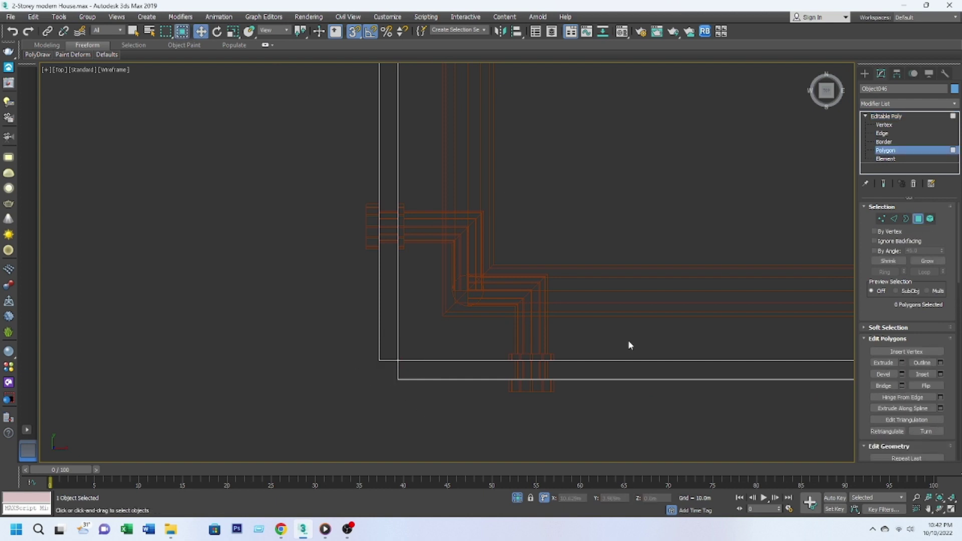
{"action": "scroll", "coordinate": [539, 339], "scroll_direction": "up", "scroll_amount": 3}
{"action": "middle_click_drag", "start_coordinate": [539, 338], "coordinate": [477, 307], "text": "alt"}
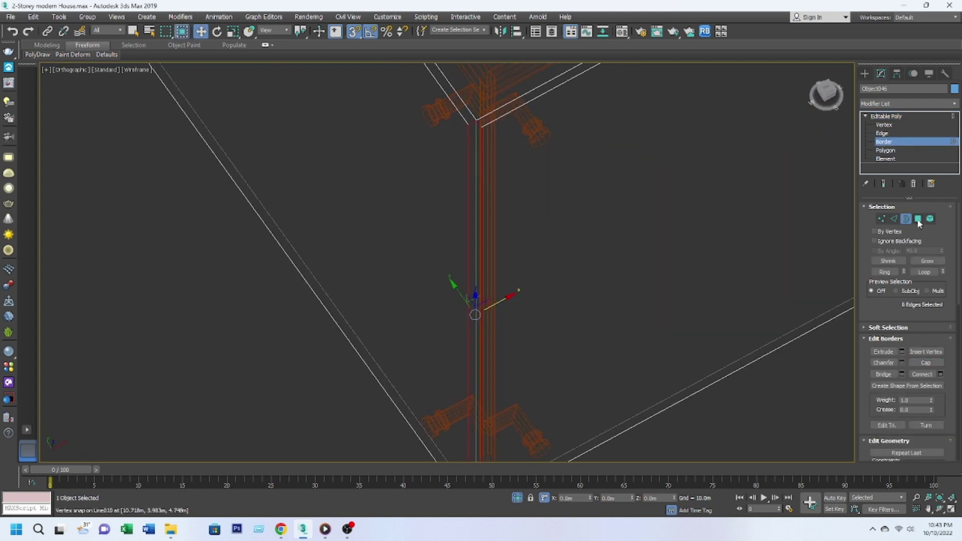
{"action": "left_click", "coordinate": [484, 175]}
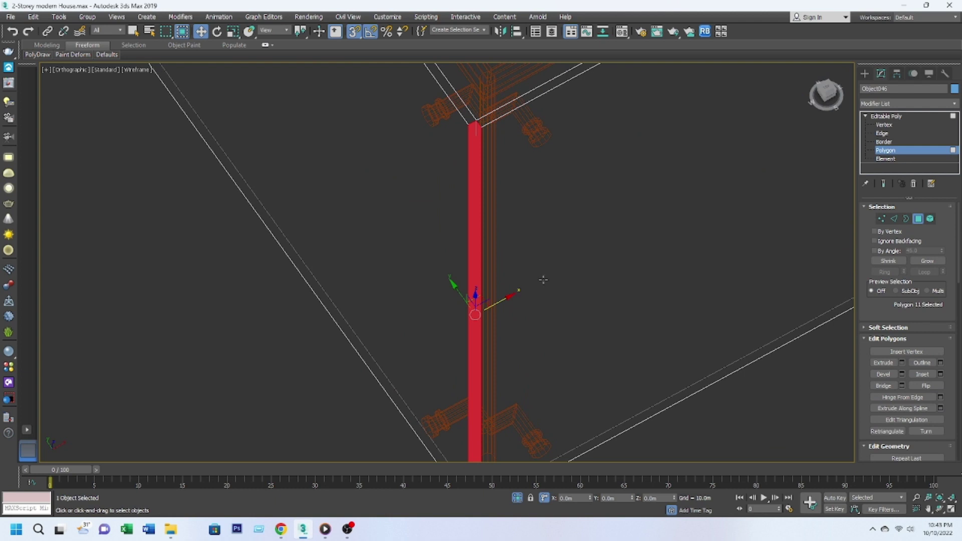
{"action": "key", "text": "t"}
Connect new edges across the glass panel and shift them to the wall corner.
{"action": "key", "text": "2"}
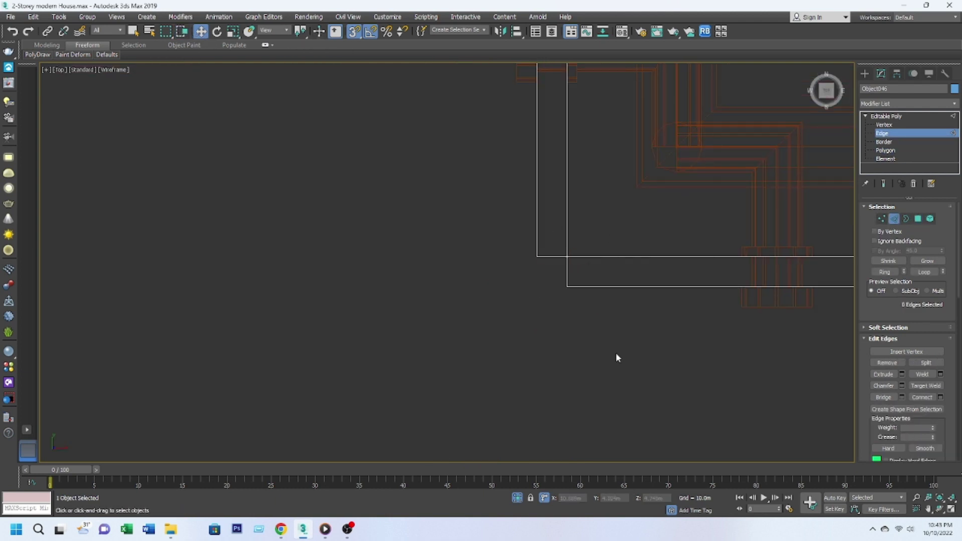
{"action": "left_click", "coordinate": [940, 397]}
{"action": "left_click", "coordinate": [451, 326]}
{"action": "scroll", "coordinate": [466, 285], "scroll_direction": "down", "scroll_amount": 5}
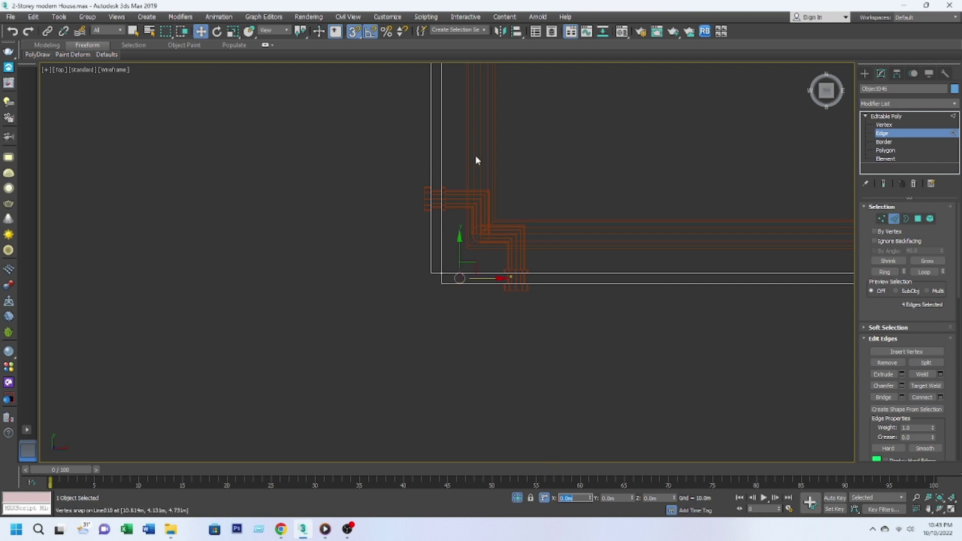
{"action": "middle_click_drag", "start_coordinate": [427, 118], "coordinate": [533, 233]}
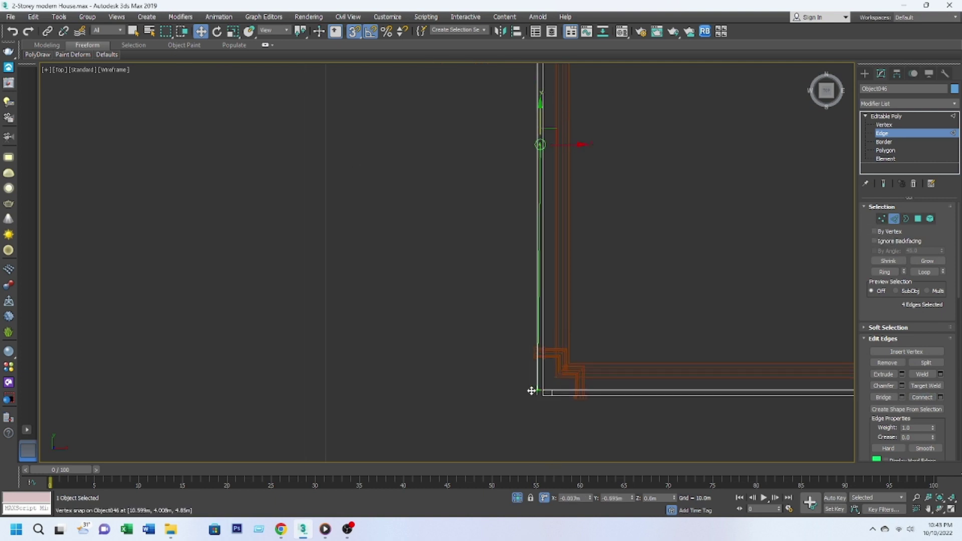
{"action": "middle_click_drag", "start_coordinate": [559, 430], "coordinate": [549, 393]}
{"action": "key", "text": "Tab"}
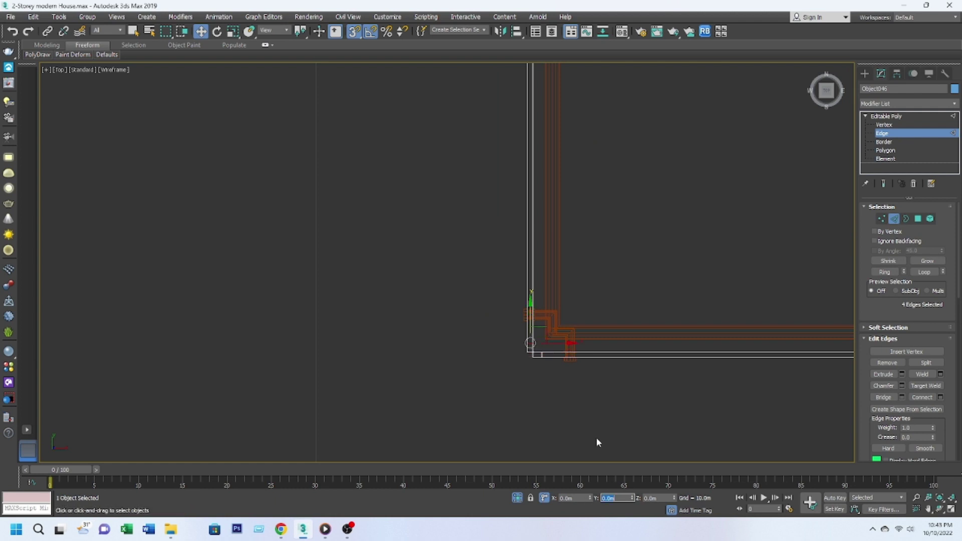
Delete the corner faces of the glass panel.
{"action": "key", "text": "4"}
{"action": "scroll", "coordinate": [529, 360], "scroll_direction": "up", "scroll_amount": 10}
{"action": "left_click_drag", "start_coordinate": [646, 165], "coordinate": [495, 269]}
{"action": "key", "text": "Delete"}
{"action": "key", "text": "3"}
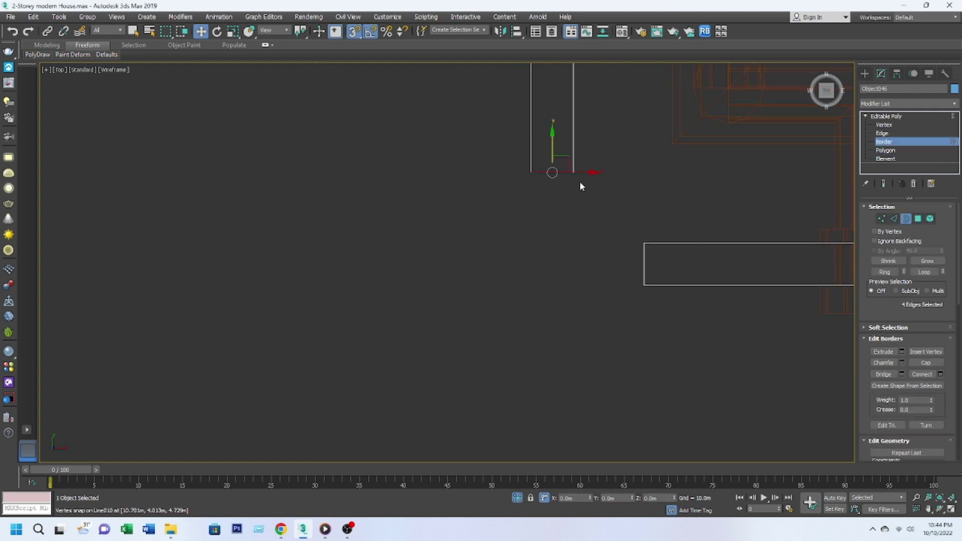
{"action": "left_click", "coordinate": [926, 363]}
{"action": "scroll", "coordinate": [614, 339], "scroll_direction": "down", "scroll_amount": 3}
{"action": "scroll", "coordinate": [566, 346], "scroll_direction": "down", "scroll_amount": 3}
{"action": "scroll", "coordinate": [519, 353], "scroll_direction": "down", "scroll_amount": 2}
{"action": "key", "text": "3"}
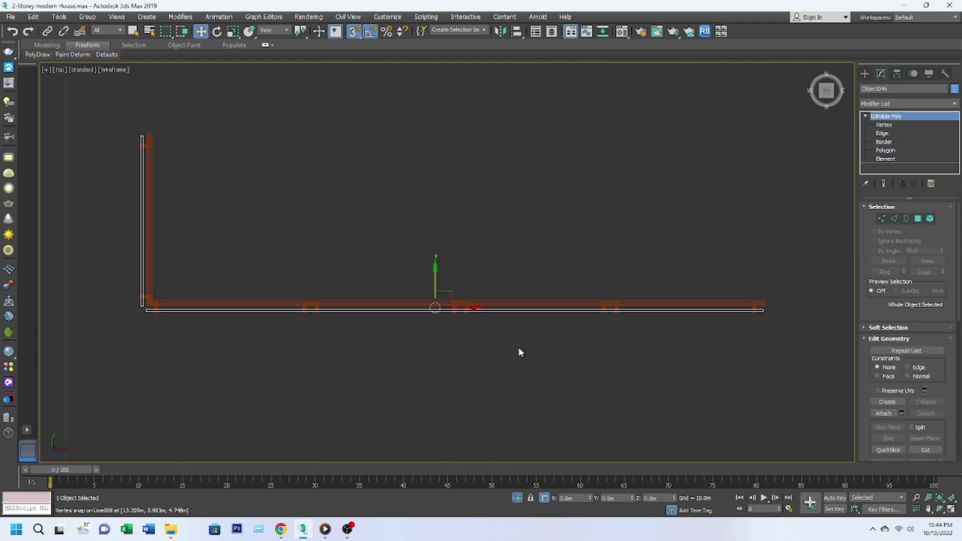
Reselect the panel's post edges after changing the region selection mode.
{"action": "left_click", "coordinate": [893, 219]}
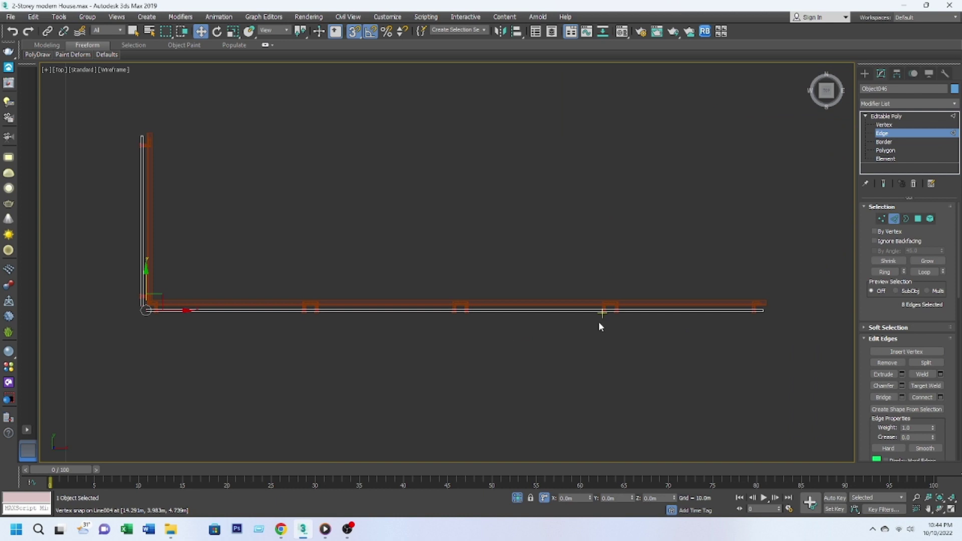
{"action": "left_click", "coordinate": [941, 399]}
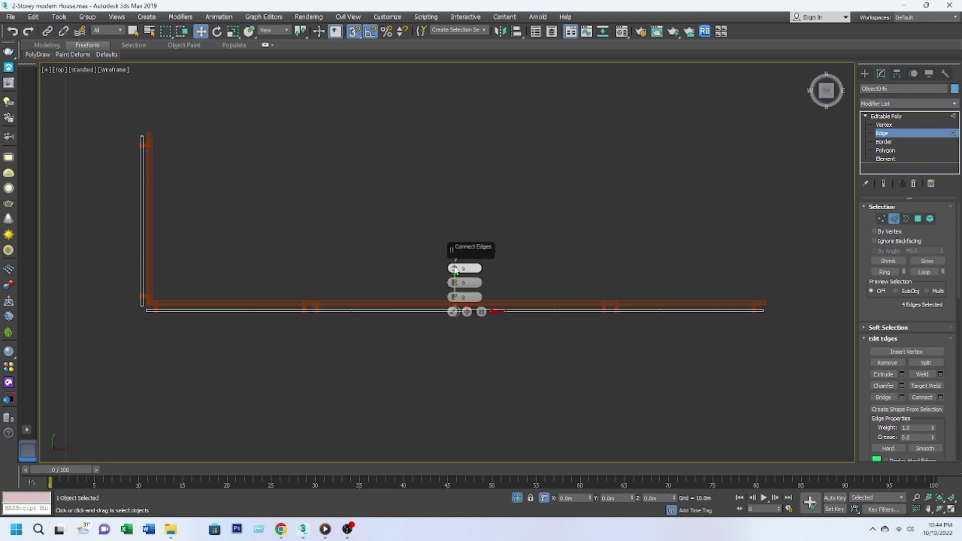
{"action": "left_click", "coordinate": [881, 219]}
{"action": "scroll", "coordinate": [548, 311], "scroll_direction": "up", "scroll_amount": 5}
{"action": "scroll", "coordinate": [396, 276], "scroll_direction": "down", "scroll_amount": 3}
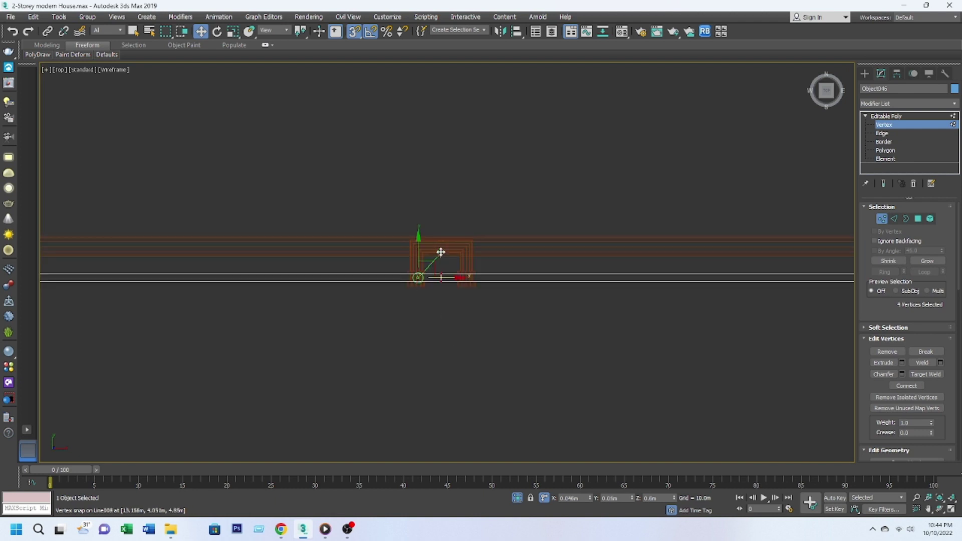
{"action": "scroll", "coordinate": [441, 252], "scroll_direction": "down", "scroll_amount": 3}
{"action": "scroll", "coordinate": [393, 286], "scroll_direction": "up", "scroll_amount": 3}
{"action": "key", "text": "2"}
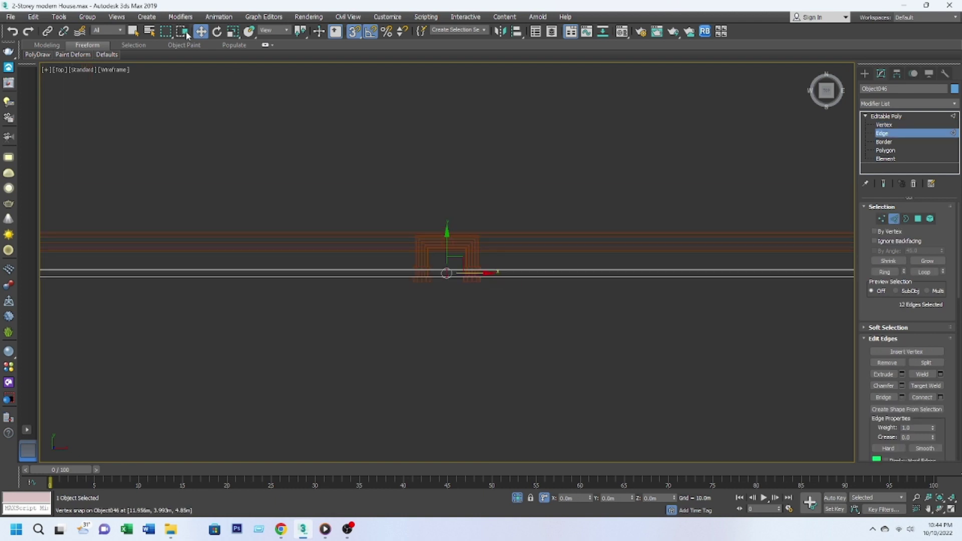
{"action": "left_click", "coordinate": [186, 32]}
{"action": "scroll", "coordinate": [632, 296], "scroll_direction": "down", "scroll_amount": 3}
{"action": "scroll", "coordinate": [621, 351], "scroll_direction": "up", "scroll_amount": 5}
{"action": "scroll", "coordinate": [488, 386], "scroll_direction": "up", "scroll_amount": 2}
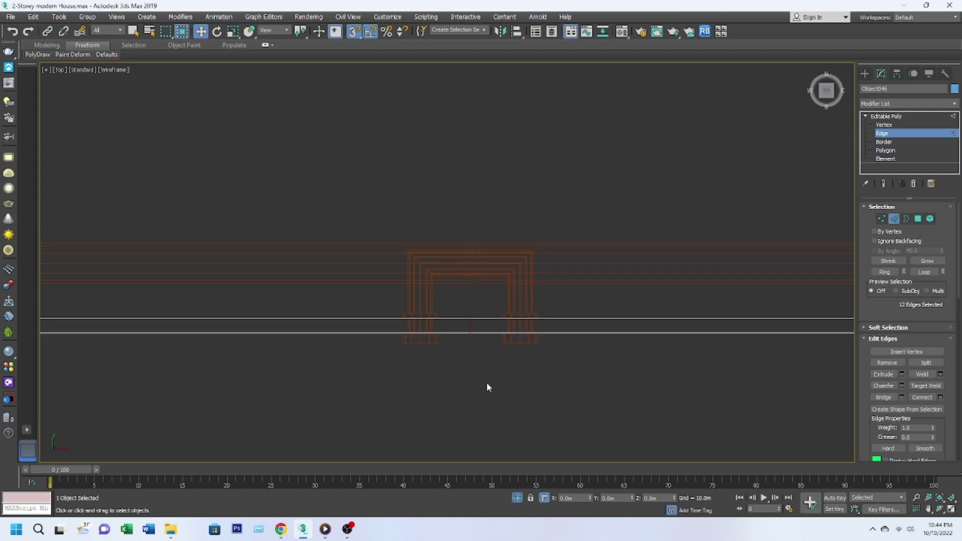
Chamfer the post edges by 1 and select the narrow face at a post.
{"action": "left_click", "coordinate": [902, 385]}
{"action": "type", "text": "13m"}
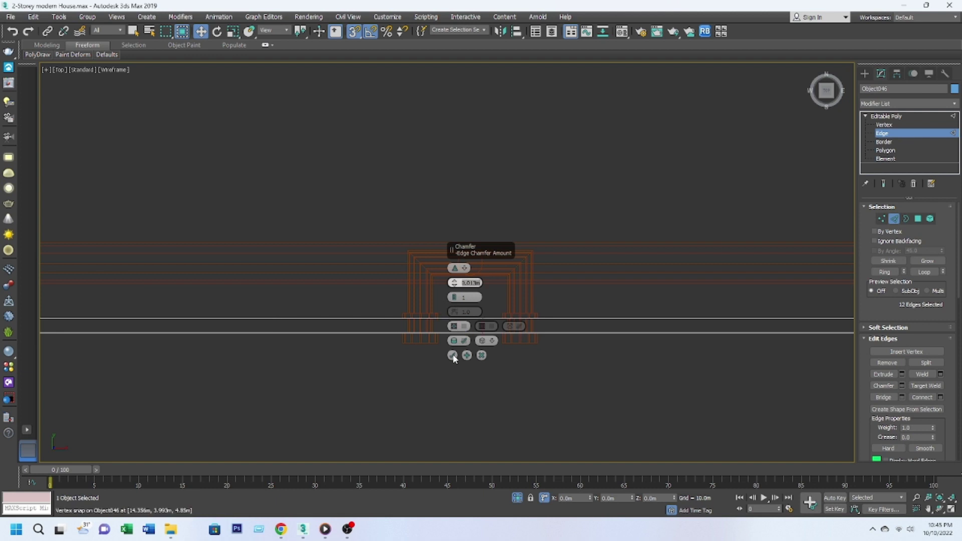
{"action": "left_click", "coordinate": [452, 355]}
{"action": "scroll", "coordinate": [486, 324], "scroll_direction": "up", "scroll_amount": 2}
{"action": "key", "text": "4"}
{"action": "scroll", "coordinate": [486, 324], "scroll_direction": "up", "scroll_amount": 2}
{"action": "left_click", "coordinate": [440, 330]}
{"action": "scroll", "coordinate": [441, 405], "scroll_direction": "down", "scroll_amount": 3}
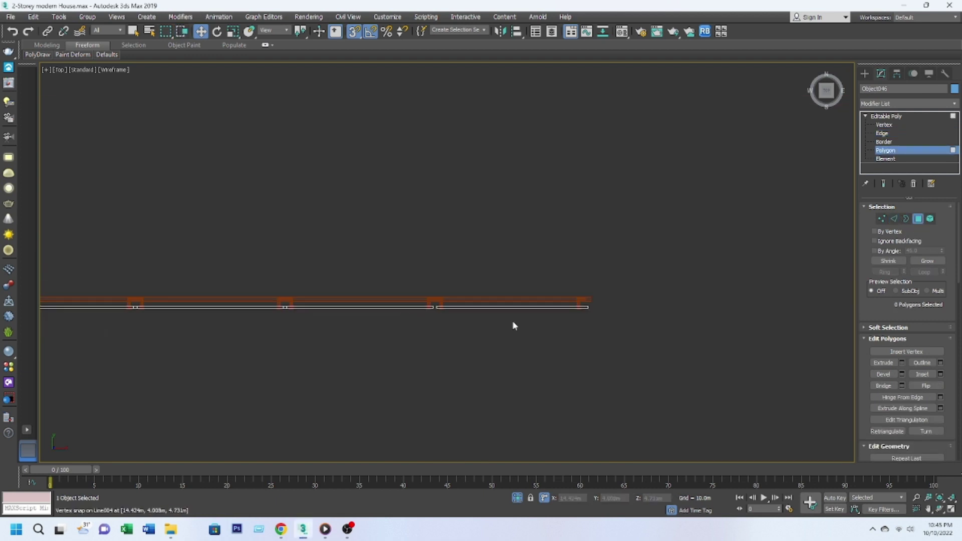
{"action": "scroll", "coordinate": [467, 323], "scroll_direction": "up", "scroll_amount": 3}
{"action": "scroll", "coordinate": [413, 311], "scroll_direction": "down", "scroll_amount": 3}
{"action": "scroll", "coordinate": [451, 305], "scroll_direction": "up", "scroll_amount": 3}
Select the open borders around the gaps, then view the split railing shaded with edges.
{"action": "key", "text": "3"}
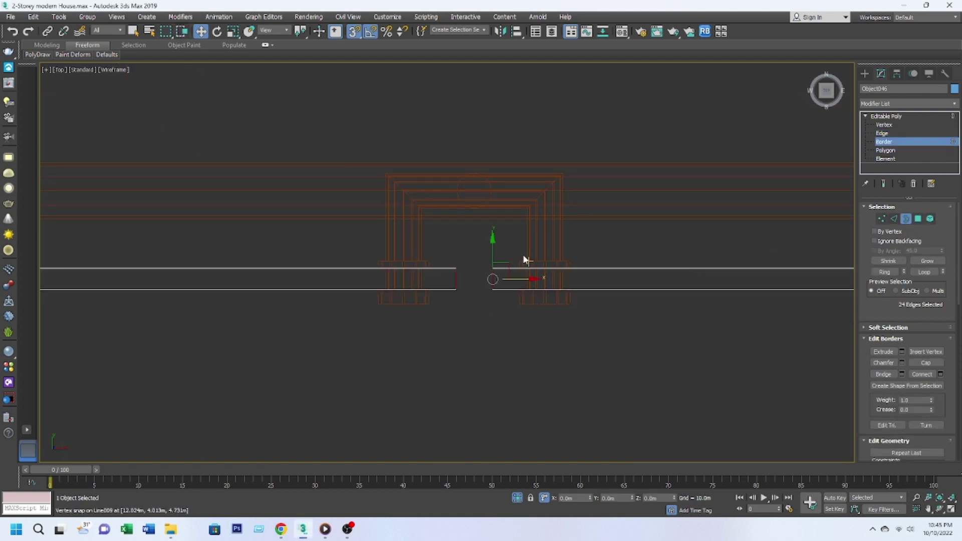
{"action": "scroll", "coordinate": [501, 281], "scroll_direction": "down", "scroll_amount": 5}
{"action": "left_click_drag", "start_coordinate": [402, 257], "coordinate": [818, 321]}
{"action": "left_click", "coordinate": [904, 224]}
{"action": "middle_click_drag", "start_coordinate": [518, 286], "coordinate": [574, 343], "text": "alt"}
{"action": "scroll", "coordinate": [527, 355], "scroll_direction": "up", "scroll_amount": 3}
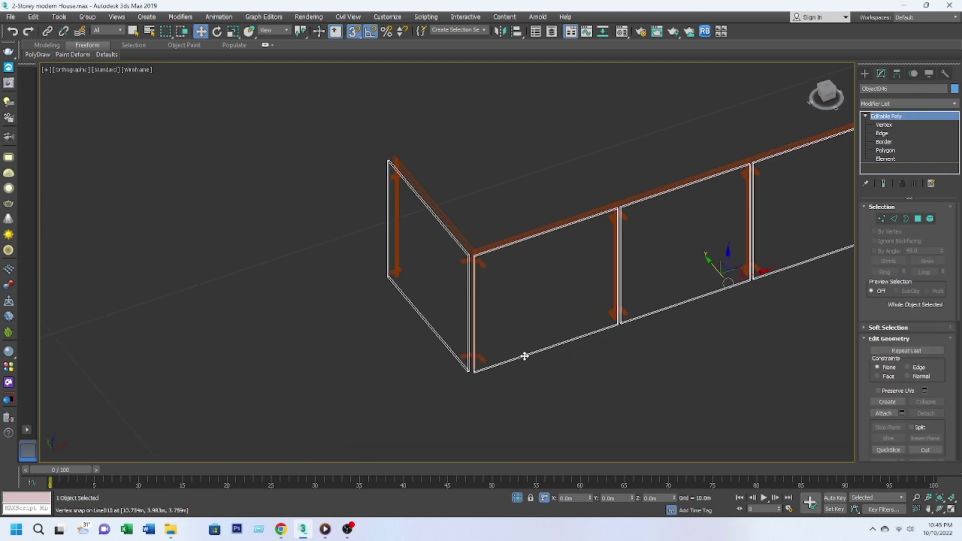
{"action": "scroll", "coordinate": [411, 425], "scroll_direction": "down", "scroll_amount": 5}
{"action": "key", "text": "F3"}
Unhide the rest of the house and clone the glass railing as a copy.
{"action": "scroll", "coordinate": [438, 344], "scroll_direction": "up", "scroll_amount": 3}
{"action": "left_click", "coordinate": [481, 421]}
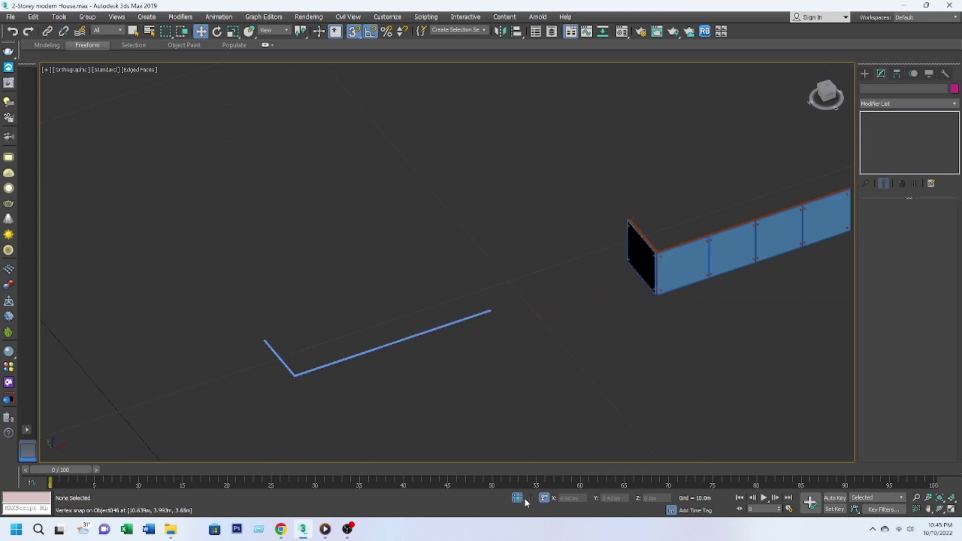
{"action": "left_click", "coordinate": [517, 497]}
{"action": "scroll", "coordinate": [513, 310], "scroll_direction": "down", "scroll_amount": 2}
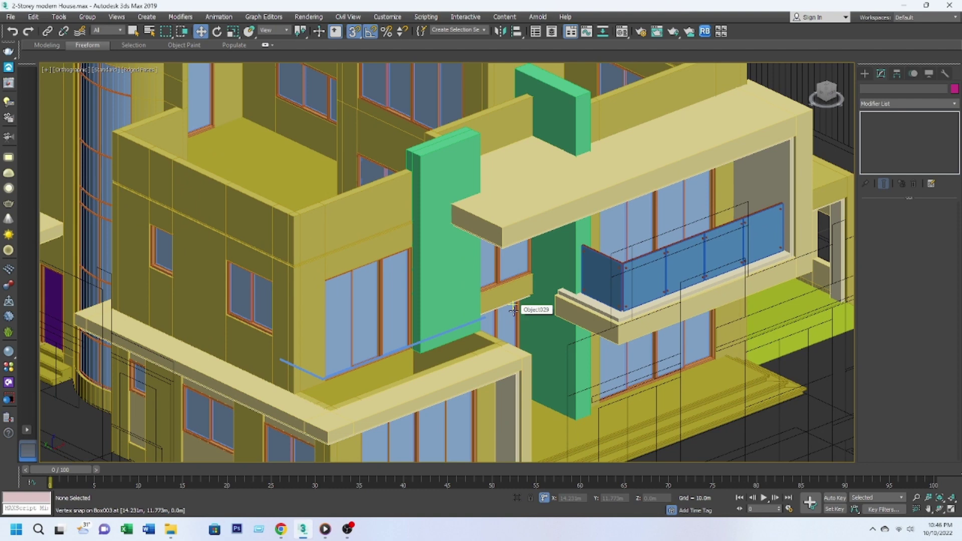
{"action": "scroll", "coordinate": [447, 383], "scroll_direction": "down", "scroll_amount": 2}
{"action": "scroll", "coordinate": [583, 316], "scroll_direction": "down", "scroll_amount": 2}
{"action": "left_click", "coordinate": [583, 317]}
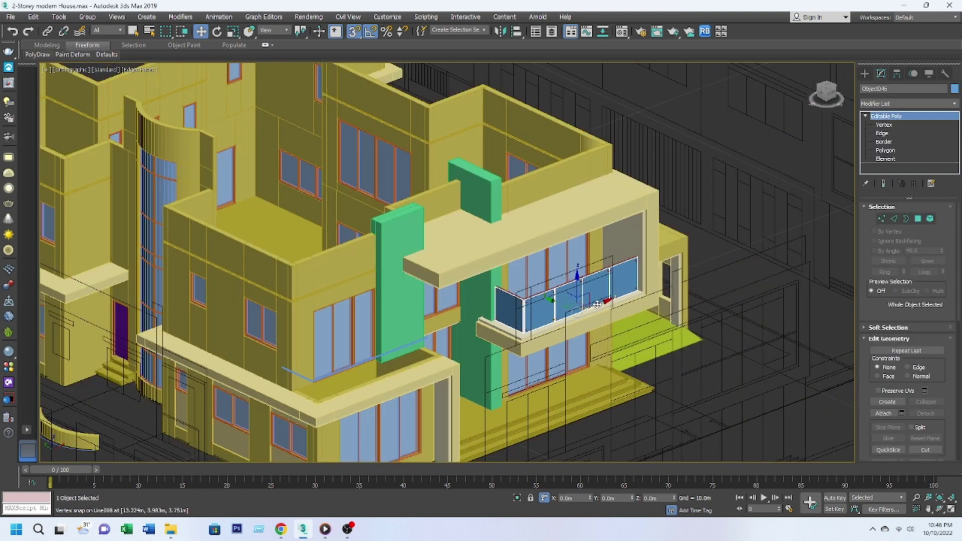
{"action": "left_click_drag", "start_coordinate": [596, 304], "coordinate": [396, 396], "text": "shift"}
{"action": "left_click", "coordinate": [479, 307]}
In wireframe Top view, snap the railing copy onto the upper balcony edge.
{"action": "key", "text": "t"}
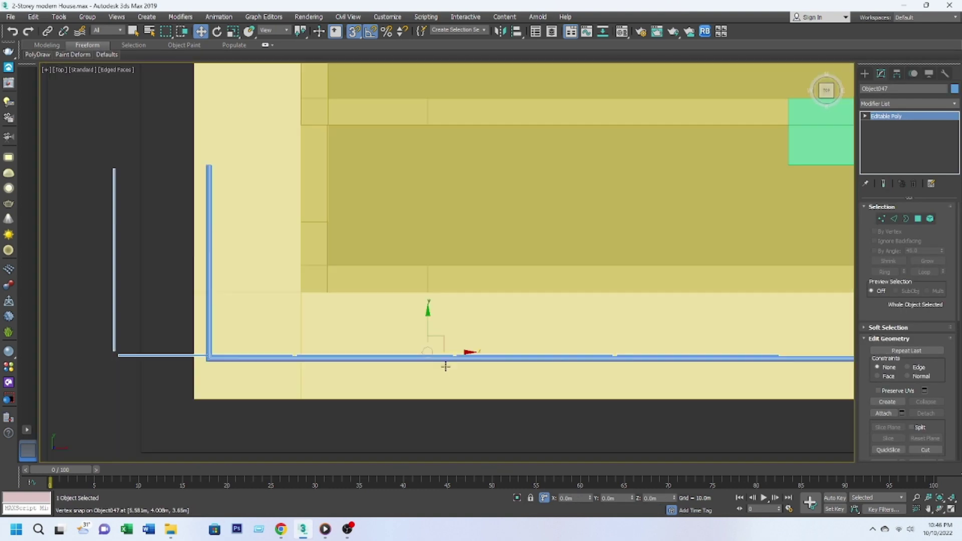
{"action": "key", "text": "F3"}
{"action": "scroll", "coordinate": [444, 351], "scroll_direction": "down", "scroll_amount": 5}
{"action": "scroll", "coordinate": [597, 342], "scroll_direction": "up", "scroll_amount": 3}
{"action": "scroll", "coordinate": [600, 342], "scroll_direction": "down", "scroll_amount": 3}
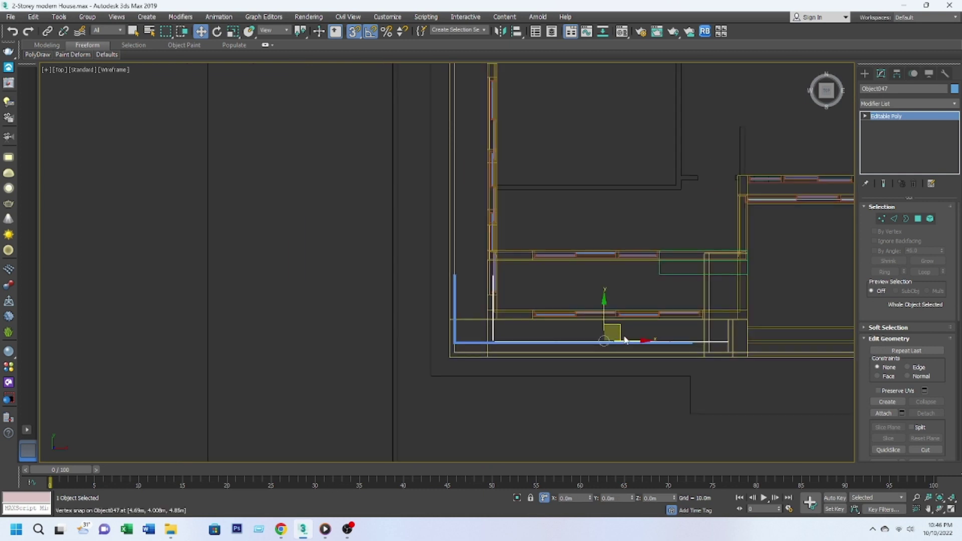
{"action": "scroll", "coordinate": [601, 336], "scroll_direction": "up", "scroll_amount": 2}
{"action": "left_click_drag", "start_coordinate": [600, 343], "coordinate": [597, 315]}
{"action": "scroll", "coordinate": [591, 301], "scroll_direction": "up", "scroll_amount": 2}
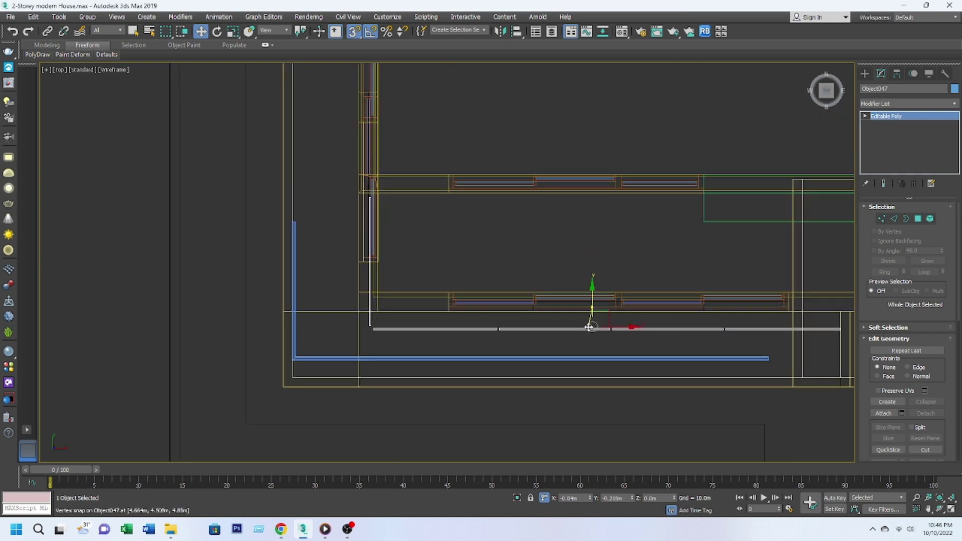
{"action": "scroll", "coordinate": [551, 306], "scroll_direction": "up", "scroll_amount": 2}
{"action": "scroll", "coordinate": [484, 284], "scroll_direction": "up", "scroll_amount": 2}
{"action": "left_click_drag", "start_coordinate": [484, 285], "coordinate": [485, 397]}
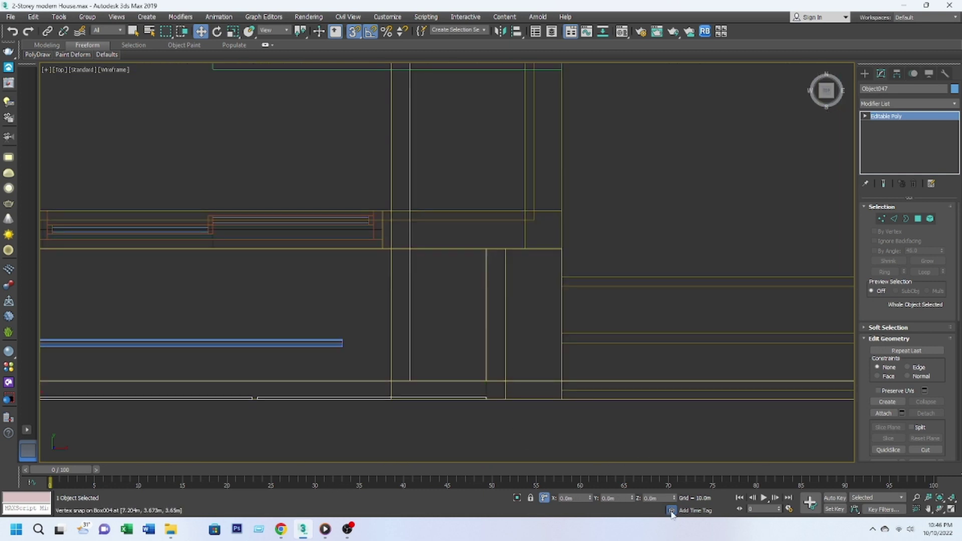
{"action": "scroll", "coordinate": [556, 321], "scroll_direction": "up", "scroll_amount": 2}
{"action": "scroll", "coordinate": [560, 278], "scroll_direction": "up", "scroll_amount": 2}
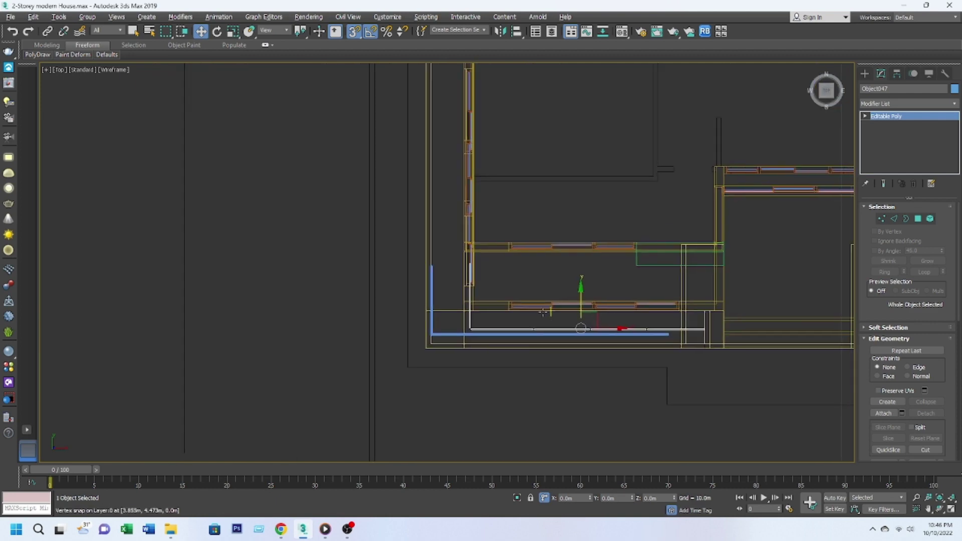
Orbit to the balcony and frame the L-shaped handrail and corner railing pieces.
{"action": "key", "text": "F3"}
{"action": "middle_click_drag", "start_coordinate": [560, 277], "coordinate": [523, 343], "text": "alt"}
{"action": "scroll", "coordinate": [523, 343], "scroll_direction": "up", "scroll_amount": 2}
{"action": "scroll", "coordinate": [439, 419], "scroll_direction": "up", "scroll_amount": 2}
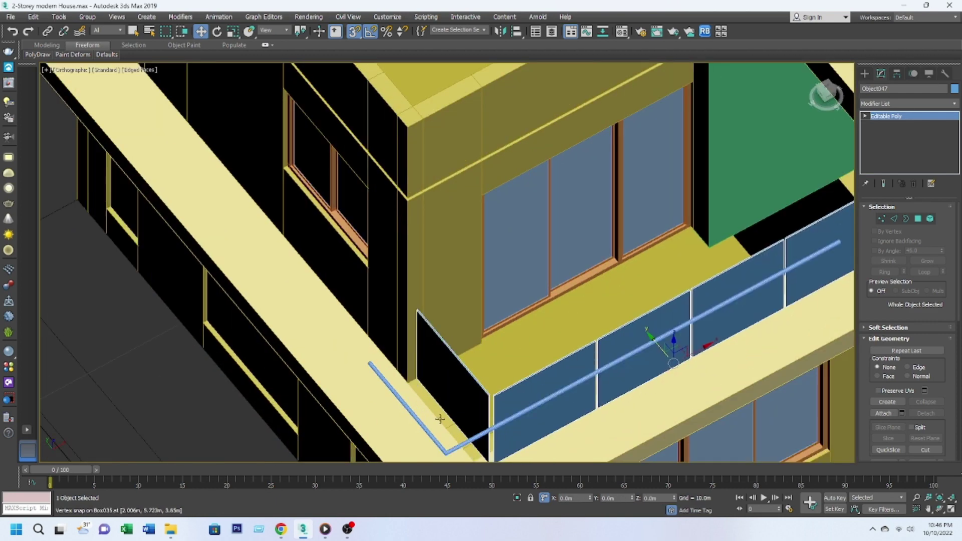
{"action": "scroll", "coordinate": [674, 351], "scroll_direction": "down", "scroll_amount": 2}
{"action": "scroll", "coordinate": [511, 346], "scroll_direction": "up", "scroll_amount": 2}
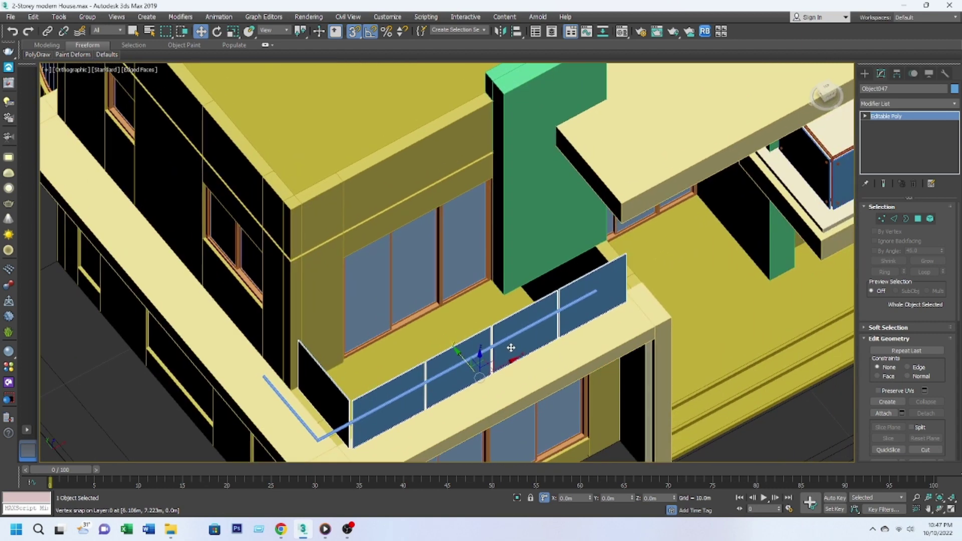
{"action": "scroll", "coordinate": [528, 326], "scroll_direction": "up", "scroll_amount": 2}
{"action": "left_click", "coordinate": [466, 356]}
{"action": "left_click_drag", "start_coordinate": [492, 241], "coordinate": [440, 123]}
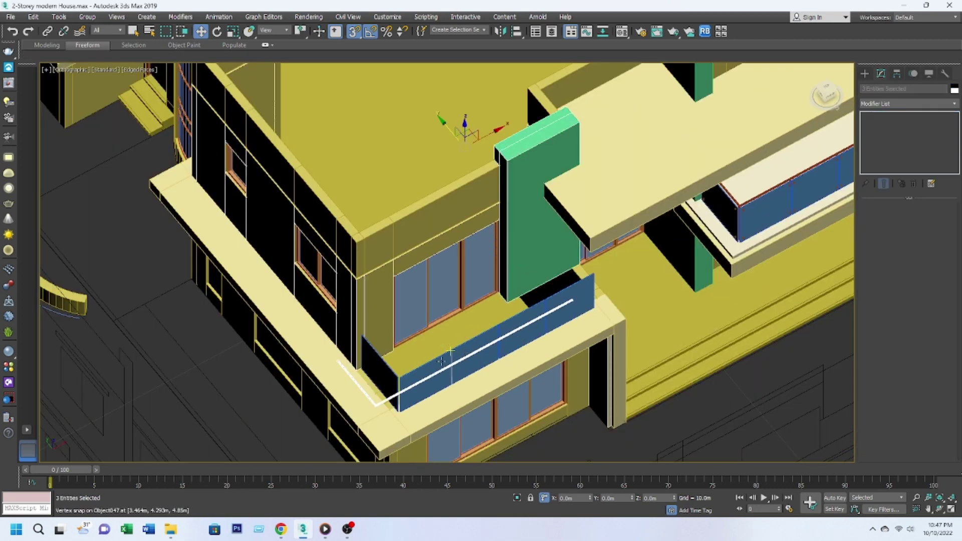
{"action": "key", "text": "z"}
Bring the balcony railing into view and select the Line006 handrail.
{"action": "scroll", "coordinate": [752, 212], "scroll_direction": "up", "scroll_amount": 2}
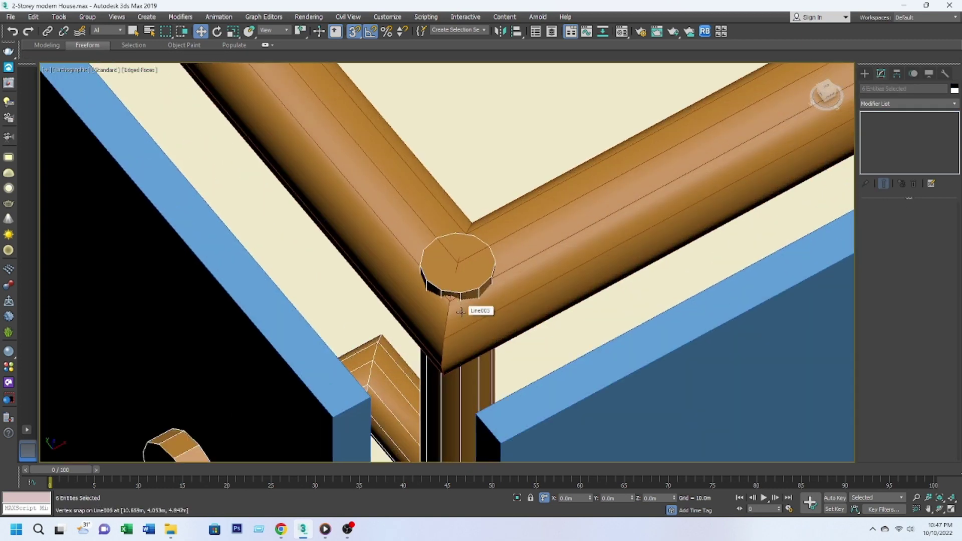
{"action": "scroll", "coordinate": [533, 350], "scroll_direction": "down", "scroll_amount": 5}
{"action": "scroll", "coordinate": [533, 350], "scroll_direction": "down", "scroll_amount": 1}
{"action": "scroll", "coordinate": [533, 381], "scroll_direction": "down", "scroll_amount": 4}
{"action": "scroll", "coordinate": [534, 381], "scroll_direction": "up", "scroll_amount": 2}
{"action": "middle_click_drag", "start_coordinate": [535, 381], "coordinate": [557, 323]}
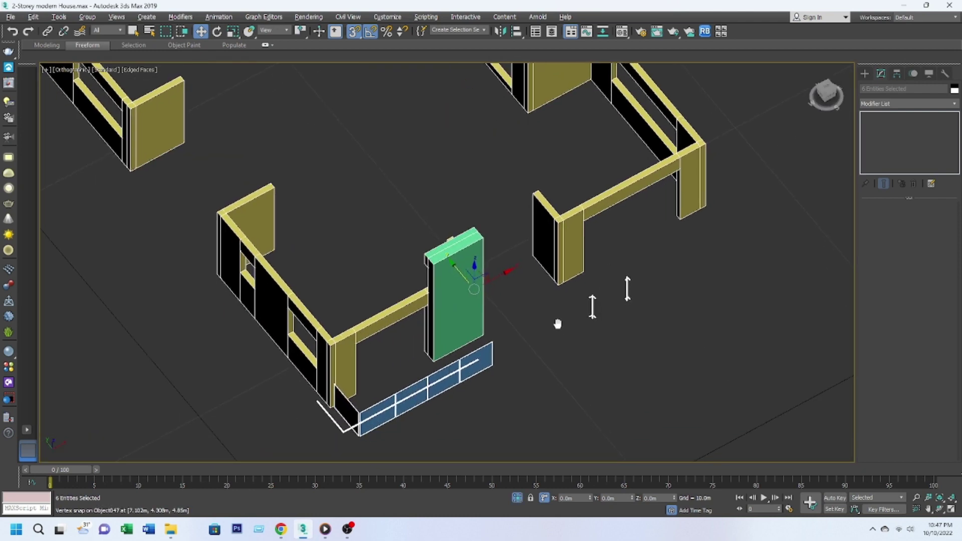
{"action": "scroll", "coordinate": [451, 322], "scroll_direction": "up", "scroll_amount": 5}
{"action": "scroll", "coordinate": [451, 322], "scroll_direction": "up", "scroll_amount": 3}
{"action": "scroll", "coordinate": [457, 328], "scroll_direction": "up", "scroll_amount": 1}
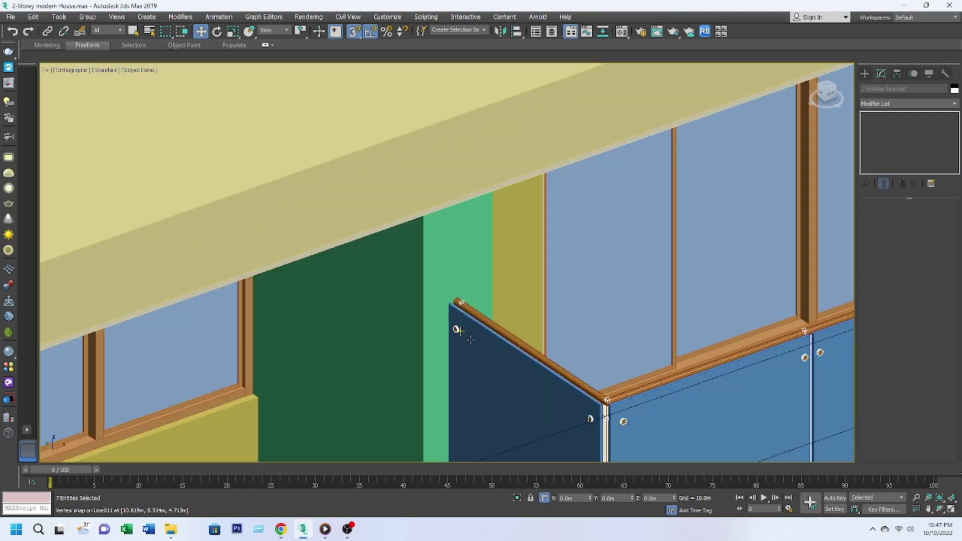
{"action": "scroll", "coordinate": [493, 356], "scroll_direction": "down", "scroll_amount": 3}
{"action": "scroll", "coordinate": [499, 350], "scroll_direction": "down", "scroll_amount": 2}
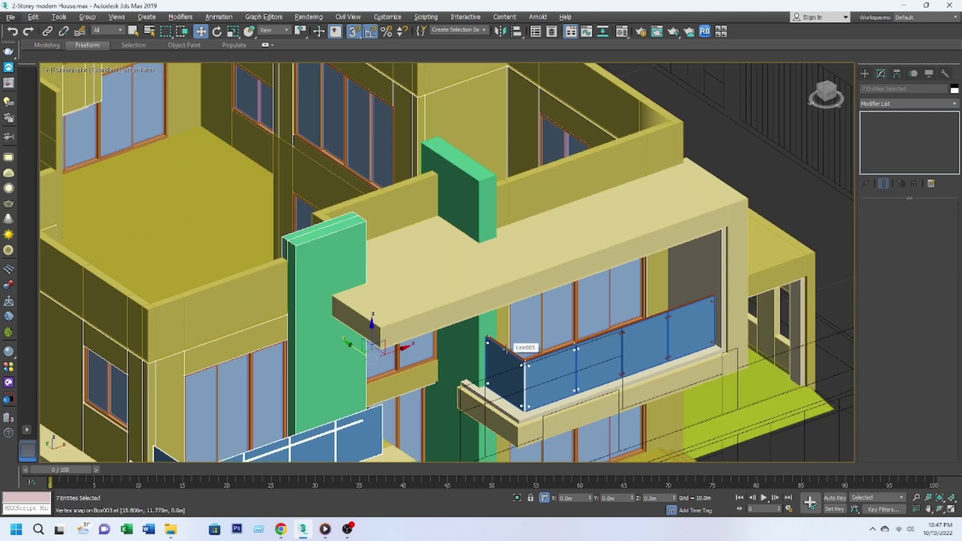
{"action": "scroll", "coordinate": [503, 351], "scroll_direction": "up", "scroll_amount": 2}
{"action": "scroll", "coordinate": [507, 350], "scroll_direction": "down", "scroll_amount": 2}
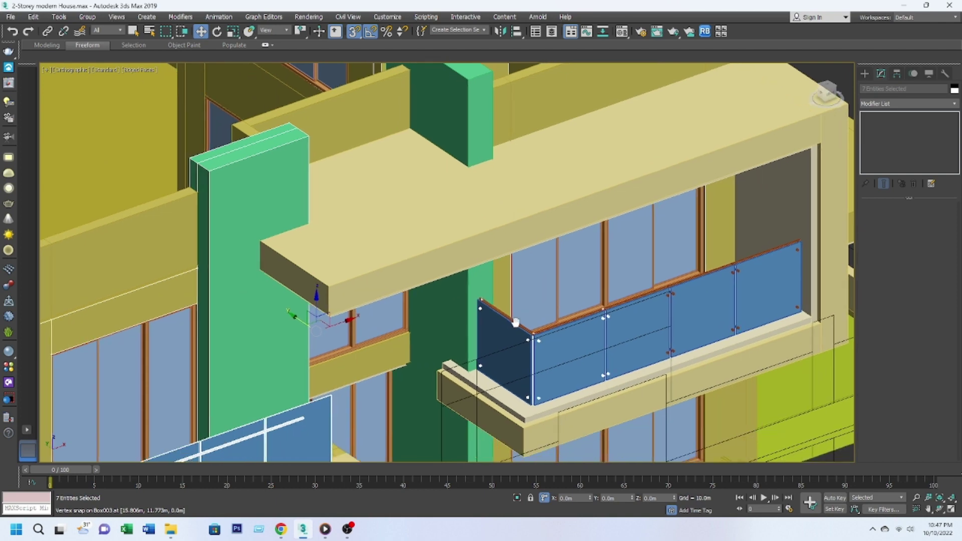
{"action": "scroll", "coordinate": [577, 401], "scroll_direction": "down", "scroll_amount": 5}
{"action": "scroll", "coordinate": [571, 384], "scroll_direction": "up", "scroll_amount": 4}
{"action": "scroll", "coordinate": [380, 402], "scroll_direction": "up", "scroll_amount": 3}
{"action": "left_click", "coordinate": [380, 402]}
In Top view, stretch the glass railing panel polygons to snap onto a wall vertex.
{"action": "key", "text": "t"}
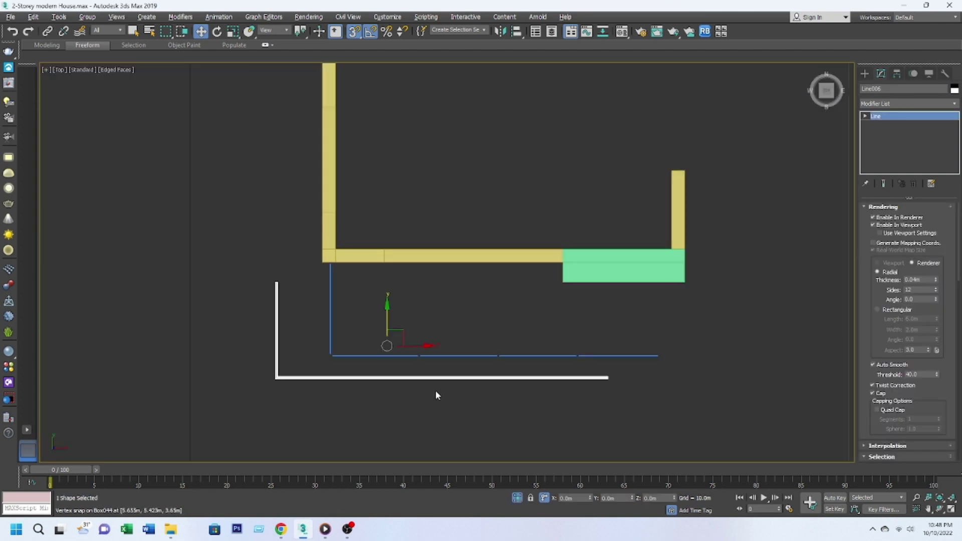
{"action": "left_click", "coordinate": [329, 317]}
{"action": "scroll", "coordinate": [446, 318], "scroll_direction": "down", "scroll_amount": 4}
{"action": "scroll", "coordinate": [381, 350], "scroll_direction": "up", "scroll_amount": 3}
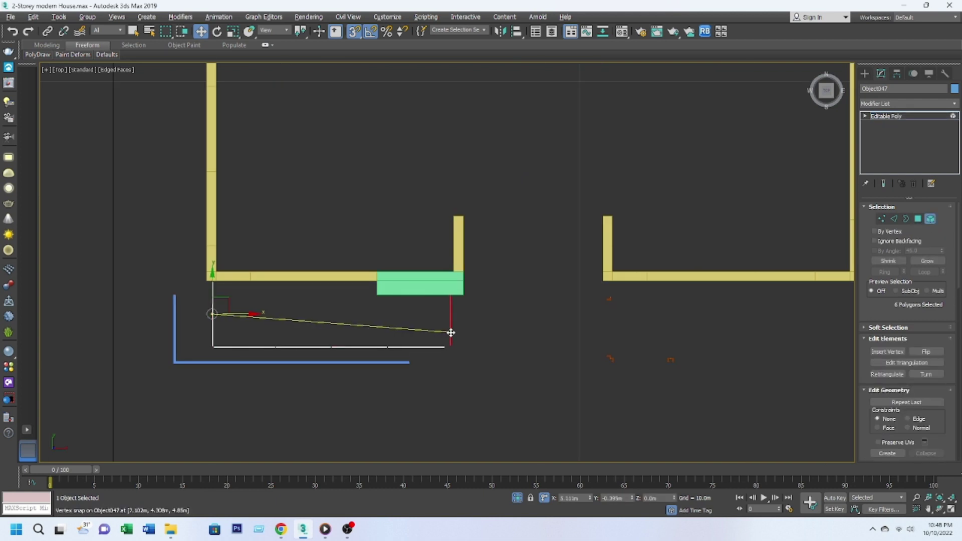
{"action": "left_click_drag", "start_coordinate": [451, 332], "coordinate": [475, 333]}
{"action": "scroll", "coordinate": [437, 322], "scroll_direction": "up", "scroll_amount": 5}
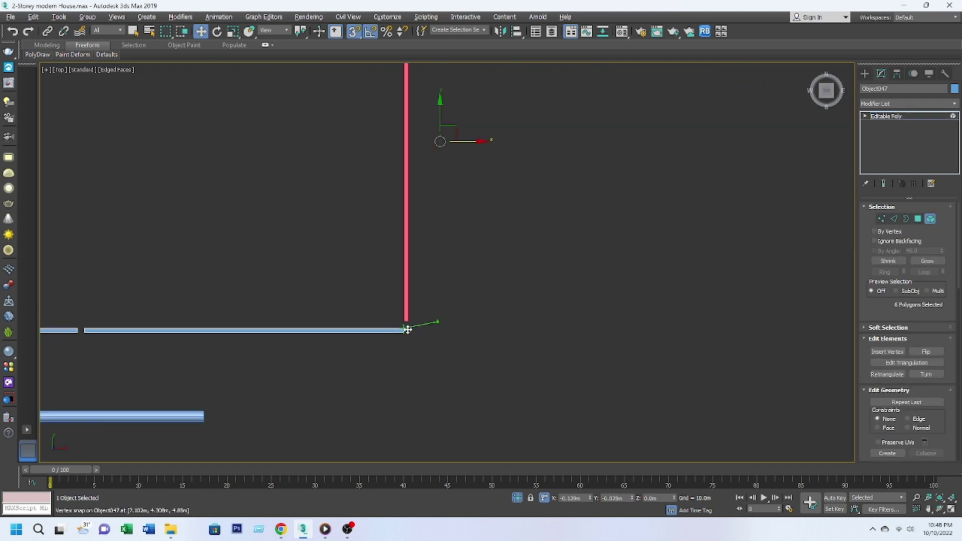
{"action": "left_click_drag", "start_coordinate": [408, 330], "coordinate": [408, 329]}
{"action": "middle_click_drag", "start_coordinate": [407, 329], "coordinate": [185, 344]}
Draw a small helper plane and move it onto the wall corner.
{"action": "left_click", "coordinate": [864, 74]}
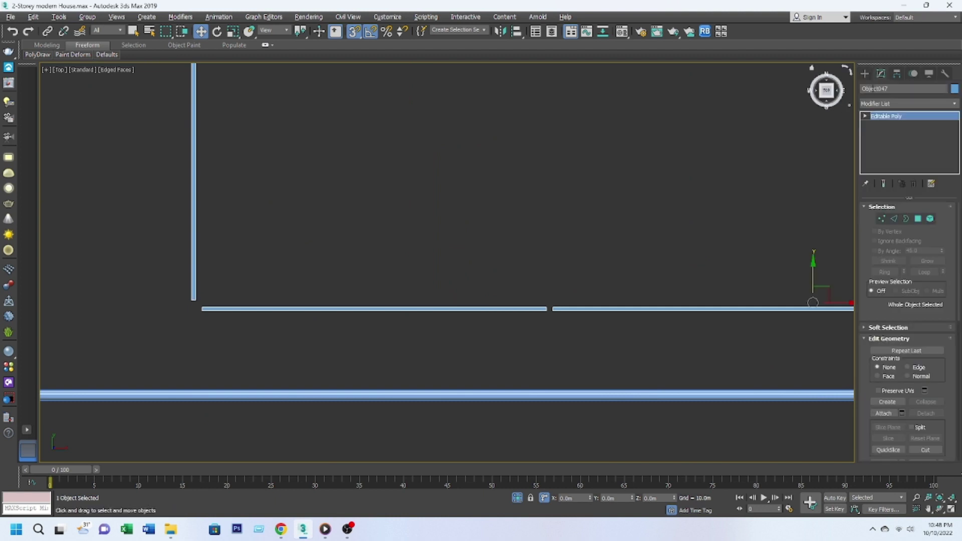
{"action": "left_click", "coordinate": [864, 73]}
{"action": "left_click", "coordinate": [926, 176]}
{"action": "scroll", "coordinate": [190, 303], "scroll_direction": "up", "scroll_amount": 5}
{"action": "left_click_drag", "start_coordinate": [190, 304], "coordinate": [213, 273]}
{"action": "key", "text": "w"}
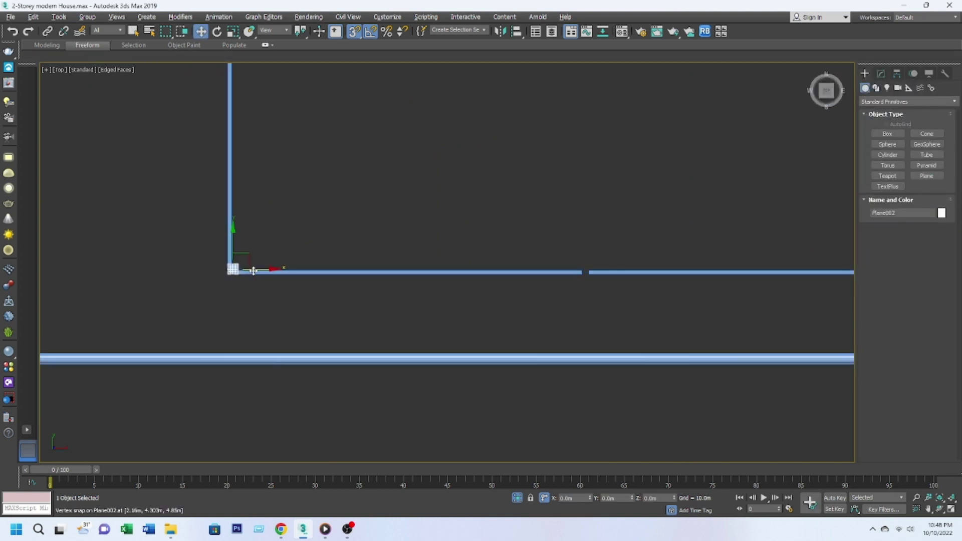
{"action": "middle_click_drag", "start_coordinate": [230, 271], "coordinate": [251, 351]}
{"action": "scroll", "coordinate": [547, 321], "scroll_direction": "up", "scroll_amount": 3}
{"action": "left_click_drag", "start_coordinate": [546, 322], "coordinate": [559, 304]}
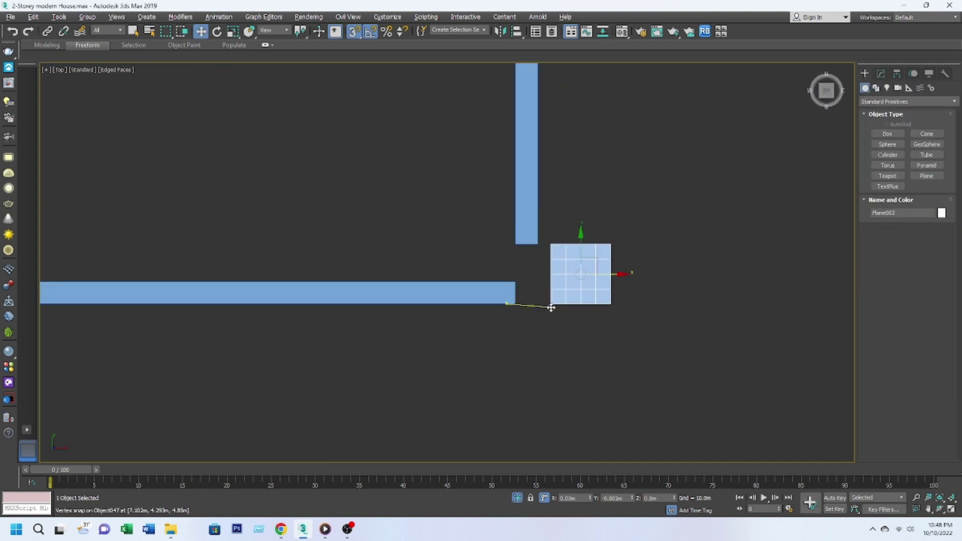
Snap the side glass panel's polygons to the helper plane's edge, then deselect the plane.
{"action": "left_click", "coordinate": [526, 216]}
{"action": "left_click_drag", "start_coordinate": [540, 230], "coordinate": [574, 230]}
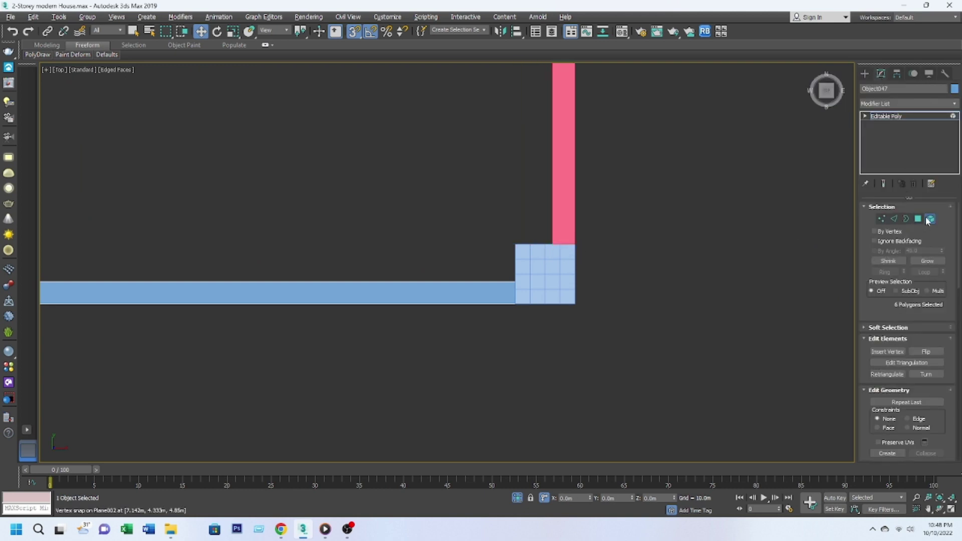
{"action": "left_click", "coordinate": [569, 296]}
{"action": "scroll", "coordinate": [587, 330], "scroll_direction": "down", "scroll_amount": 3}
{"action": "left_click", "coordinate": [589, 335]}
{"action": "scroll", "coordinate": [589, 335], "scroll_direction": "down", "scroll_amount": 5}
Snap the L-shaped handrail line's end vertex onto the wall vertex.
{"action": "left_click", "coordinate": [366, 304]}
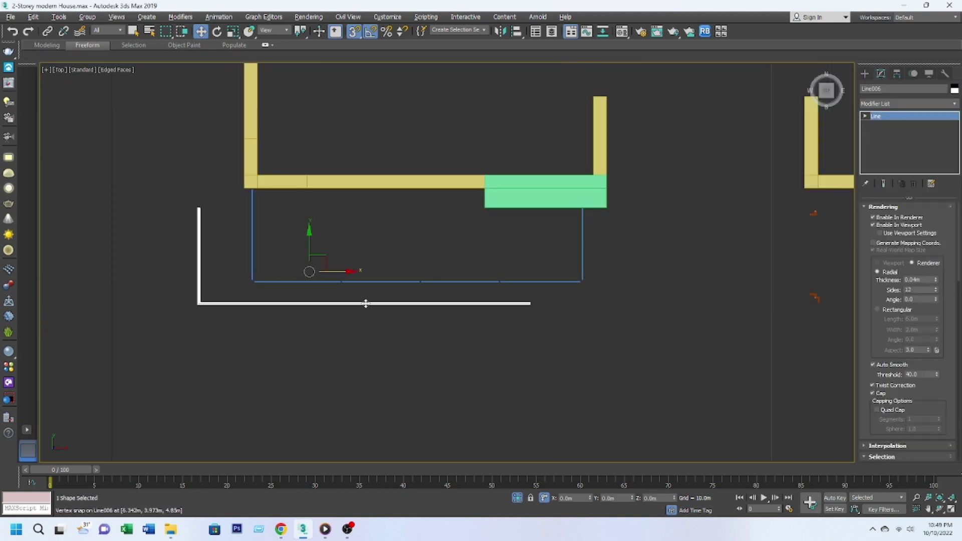
{"action": "scroll", "coordinate": [864, 288], "scroll_direction": "down", "scroll_amount": 5}
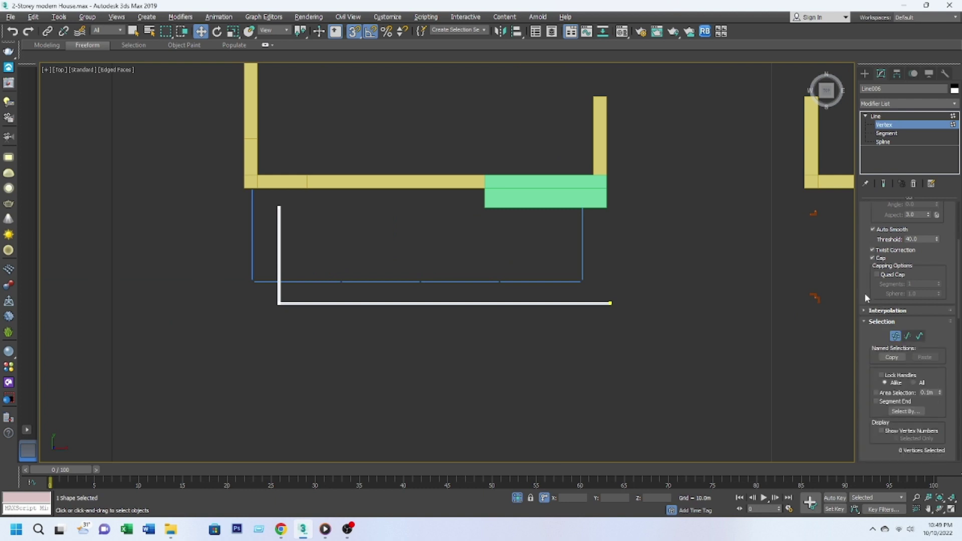
{"action": "scroll", "coordinate": [576, 320], "scroll_direction": "up", "scroll_amount": 3}
{"action": "key", "text": "w"}
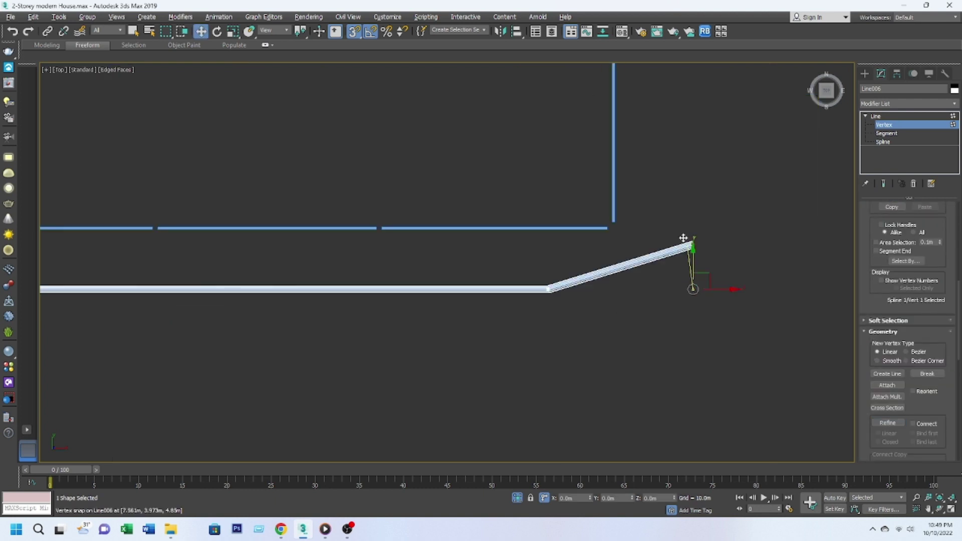
{"action": "left_click_drag", "start_coordinate": [682, 241], "coordinate": [562, 279]}
{"action": "scroll", "coordinate": [573, 215], "scroll_direction": "down", "scroll_amount": 3}
{"action": "scroll", "coordinate": [575, 219], "scroll_direction": "up", "scroll_amount": 3}
Convert the handrail to Editable Poly and move it up against the wall.
{"action": "right_click", "coordinate": [529, 209]}
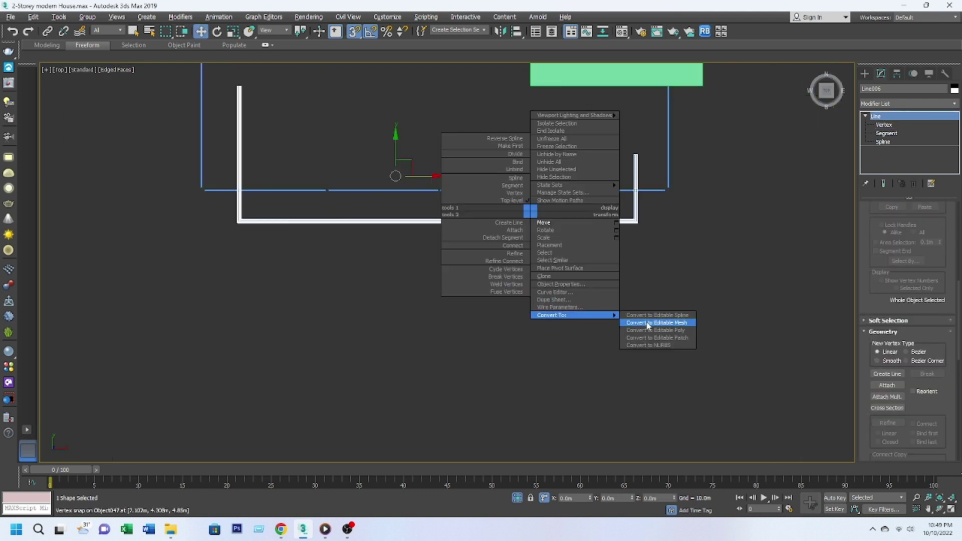
{"action": "left_click", "coordinate": [646, 326]}
{"action": "middle_click_drag", "start_coordinate": [391, 190], "coordinate": [431, 265]}
{"action": "left_click_drag", "start_coordinate": [431, 265], "coordinate": [431, 221]}
{"action": "scroll", "coordinate": [651, 240], "scroll_direction": "up", "scroll_amount": 5}
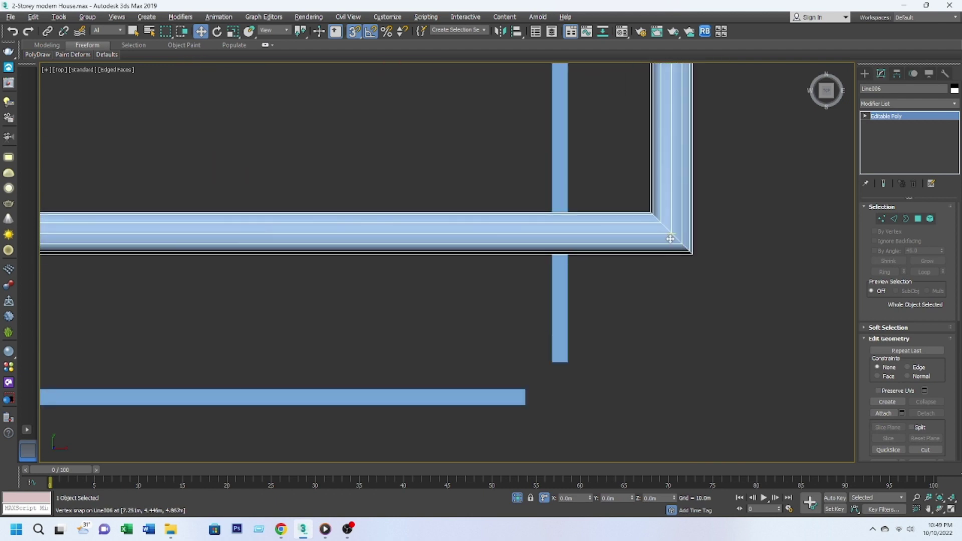
{"action": "mouse_move", "coordinate": [522, 235]}
{"action": "middle_mouse_down"}
{"action": "mouse_move", "coordinate": [522, 395]}
{"action": "mouse_move", "coordinate": [569, 293]}
{"action": "middle_mouse_up"}
In wireframe view with the Move tool, select the three clamp brackets.
{"action": "key", "text": "e"}
{"action": "key", "text": "F3"}
{"action": "scroll", "coordinate": [651, 291], "scroll_direction": "down", "scroll_amount": 3}
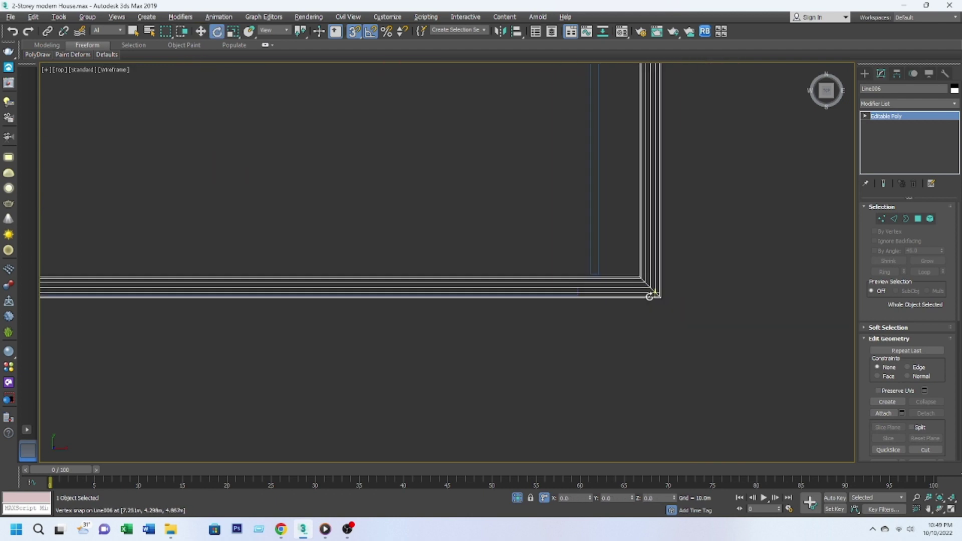
{"action": "right_click", "coordinate": [500, 206]}
{"action": "left_click", "coordinate": [526, 218]}
{"action": "scroll", "coordinate": [521, 245], "scroll_direction": "down", "scroll_amount": 3}
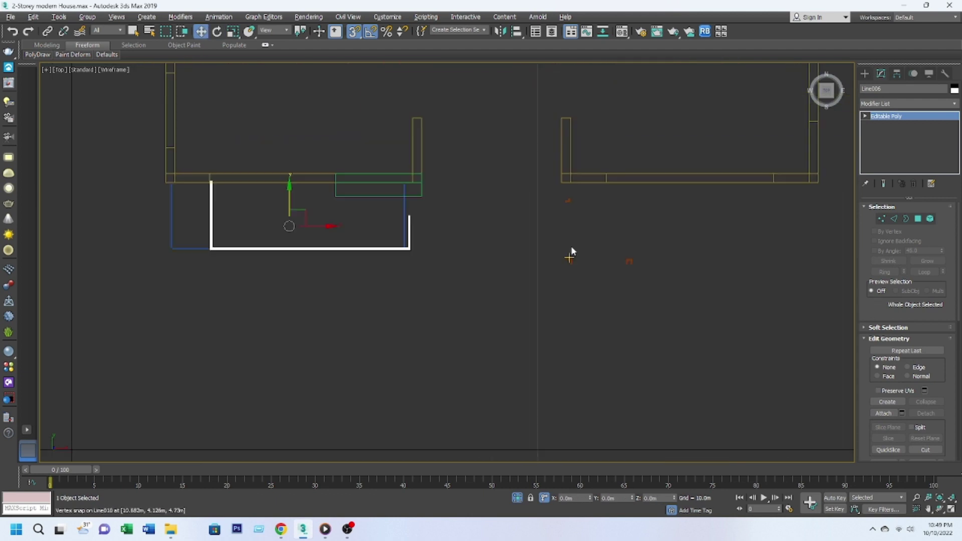
{"action": "scroll", "coordinate": [570, 246], "scroll_direction": "up", "scroll_amount": 3}
{"action": "left_click_drag", "start_coordinate": [537, 138], "coordinate": [649, 266]}
Make one copy of the three brackets along the railing and select the railing posts.
{"action": "left_click_drag", "start_coordinate": [634, 228], "coordinate": [410, 229], "text": "shift"}
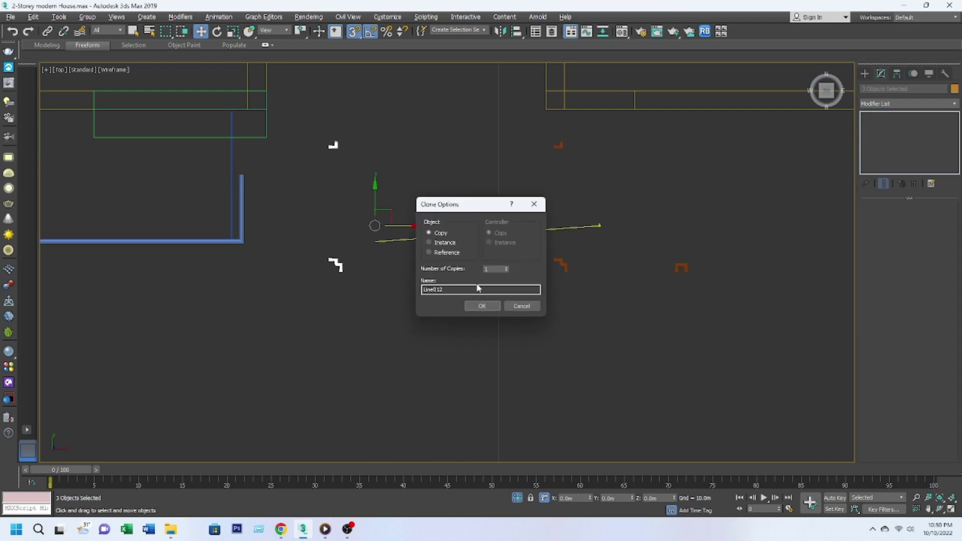
{"action": "left_click", "coordinate": [489, 305]}
{"action": "scroll", "coordinate": [509, 289], "scroll_direction": "down", "scroll_amount": 4}
{"action": "middle_click_drag", "start_coordinate": [508, 289], "coordinate": [508, 253], "text": "alt"}
{"action": "key", "text": "ctrl+a"}
{"action": "left_click", "coordinate": [517, 499]}
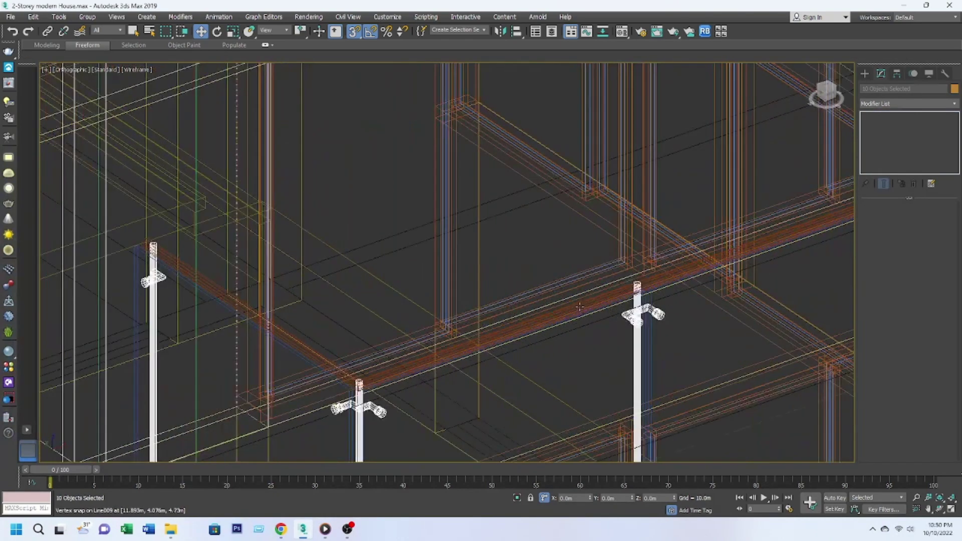
{"action": "middle_click_drag", "start_coordinate": [566, 265], "coordinate": [566, 281]}
{"action": "scroll", "coordinate": [564, 286], "scroll_direction": "down", "scroll_amount": 10}
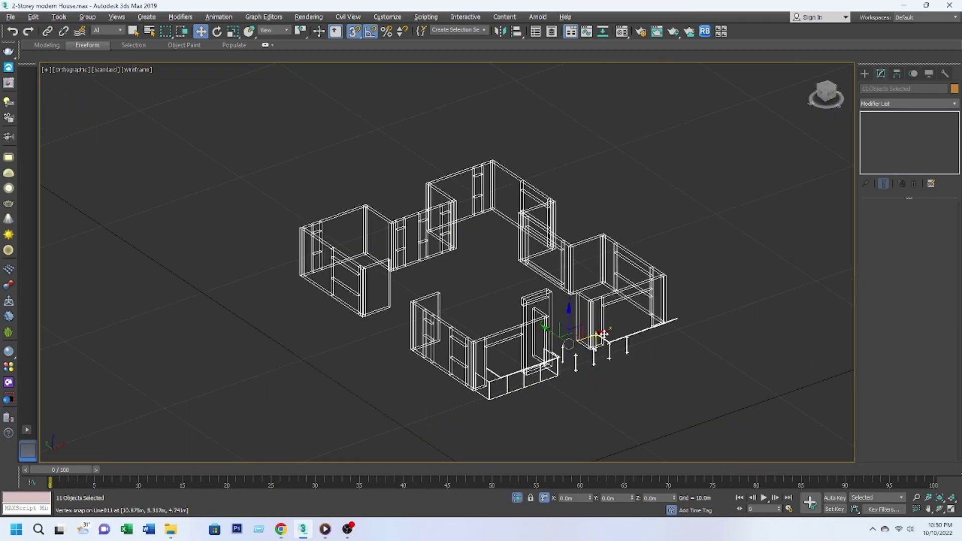
{"action": "scroll", "coordinate": [565, 287], "scroll_direction": "up", "scroll_amount": 10}
{"action": "scroll", "coordinate": [564, 287], "scroll_direction": "up", "scroll_amount": 5}
Attach the railing posts to handrail Line008.
{"action": "left_click", "coordinate": [620, 330]}
{"action": "scroll", "coordinate": [620, 331], "scroll_direction": "down", "scroll_amount": 5}
{"action": "left_click", "coordinate": [884, 413]}
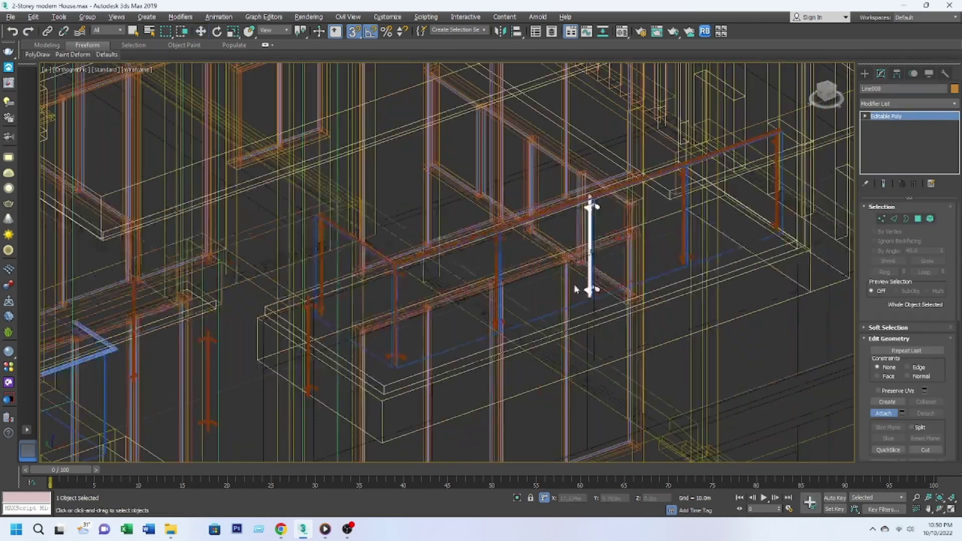
{"action": "scroll", "coordinate": [452, 328], "scroll_direction": "up", "scroll_amount": 6}
{"action": "left_click", "coordinate": [453, 329]}
{"action": "scroll", "coordinate": [453, 329], "scroll_direction": "down", "scroll_amount": 5}
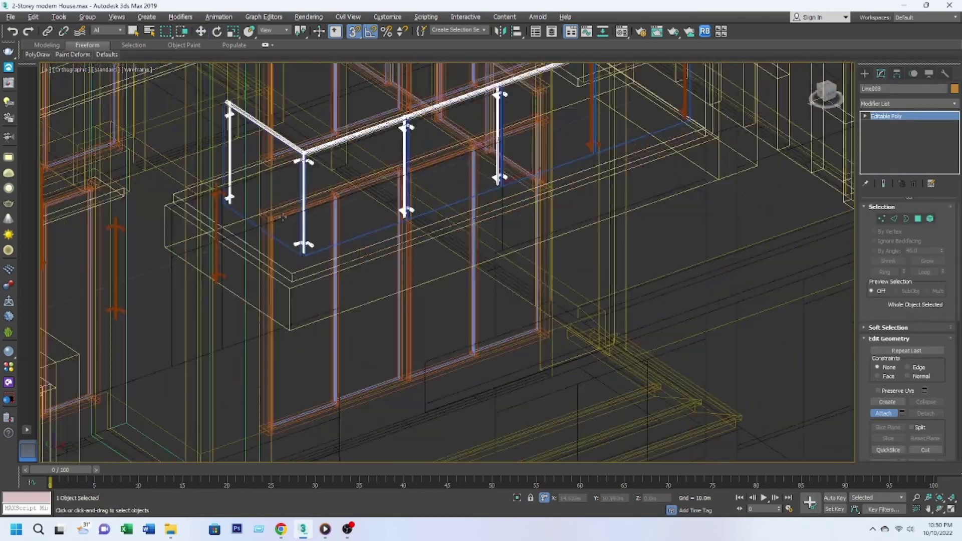
{"action": "scroll", "coordinate": [501, 260], "scroll_direction": "up", "scroll_amount": 4}
{"action": "scroll", "coordinate": [505, 258], "scroll_direction": "up", "scroll_amount": 4}
{"action": "scroll", "coordinate": [563, 274], "scroll_direction": "down", "scroll_amount": 6}
Check the railing from the left, then select the railing-corner vertices in Top view.
{"action": "key", "text": "l"}
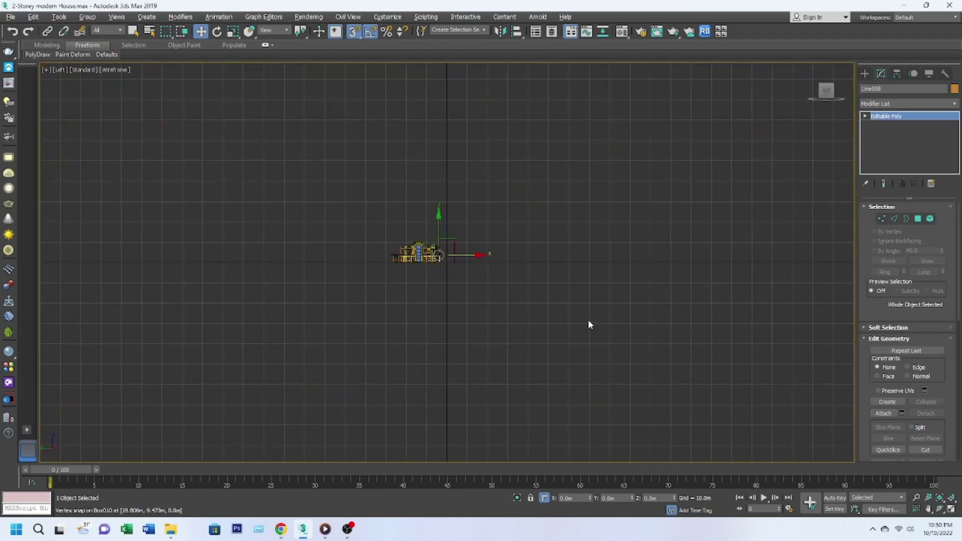
{"action": "scroll", "coordinate": [587, 319], "scroll_direction": "up", "scroll_amount": 5}
{"action": "scroll", "coordinate": [581, 223], "scroll_direction": "down", "scroll_amount": 3}
{"action": "middle_click_drag", "start_coordinate": [581, 224], "coordinate": [546, 210], "text": "alt"}
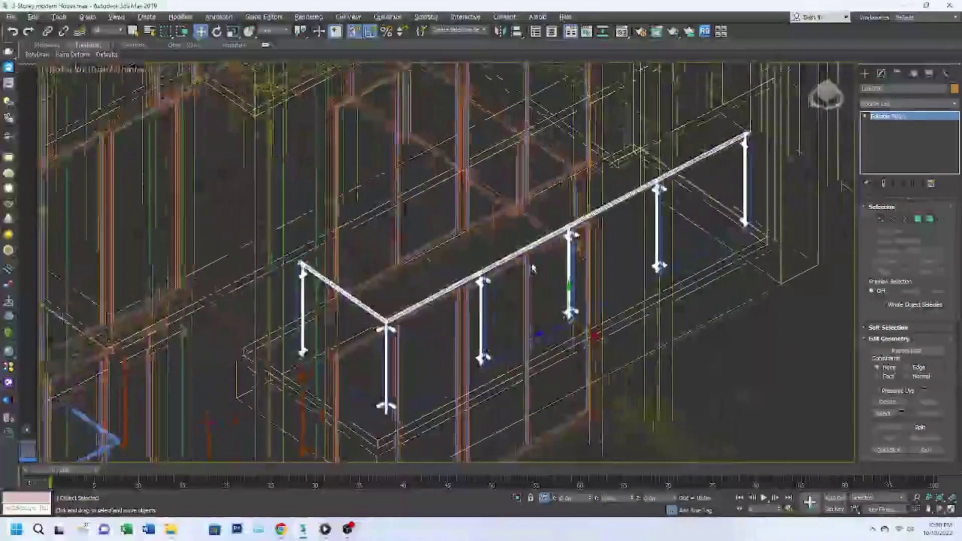
{"action": "key", "text": "t"}
{"action": "scroll", "coordinate": [545, 210], "scroll_direction": "down", "scroll_amount": 3}
{"action": "left_click", "coordinate": [881, 221]}
{"action": "left_click_drag", "start_coordinate": [708, 322], "coordinate": [540, 277]}
{"action": "scroll", "coordinate": [591, 306], "scroll_direction": "up", "scroll_amount": 3}
{"action": "scroll", "coordinate": [590, 306], "scroll_direction": "down", "scroll_amount": 3}
{"action": "scroll", "coordinate": [551, 281], "scroll_direction": "up", "scroll_amount": 3}
Move the selected handrail vertices down by -0.1.
{"action": "scroll", "coordinate": [505, 316], "scroll_direction": "up", "scroll_amount": 3}
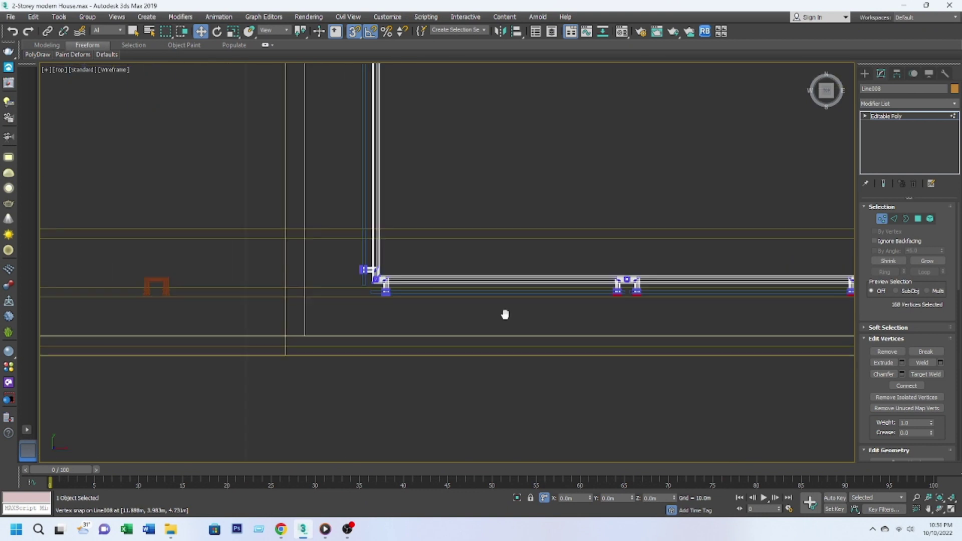
{"action": "scroll", "coordinate": [516, 280], "scroll_direction": "down", "scroll_amount": 2}
{"action": "scroll", "coordinate": [521, 319], "scroll_direction": "up", "scroll_amount": 2}
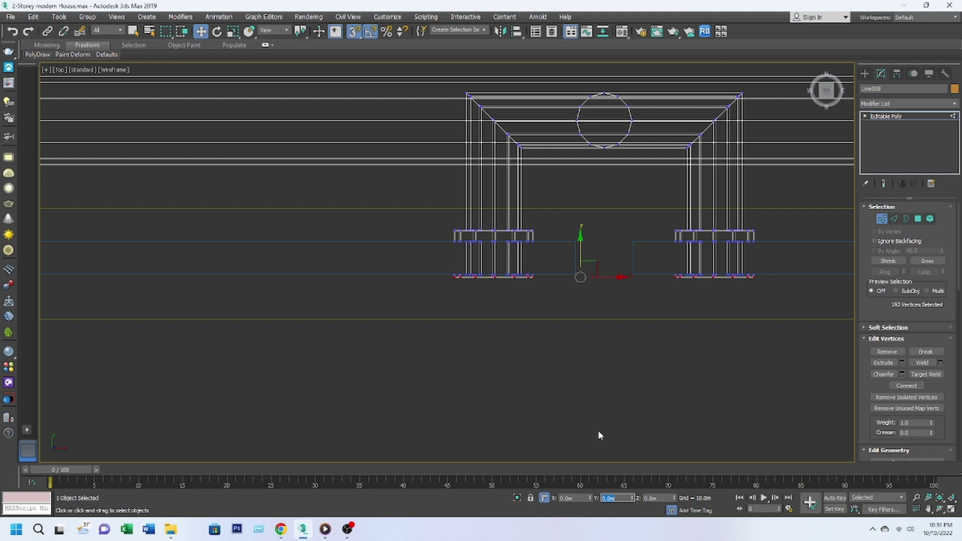
{"action": "type", "text": "-0.1"}
{"action": "key", "text": "Return"}
Select the left railing's vertices, then the vertices at the handrail's right end.
{"action": "scroll", "coordinate": [513, 233], "scroll_direction": "down", "scroll_amount": 3}
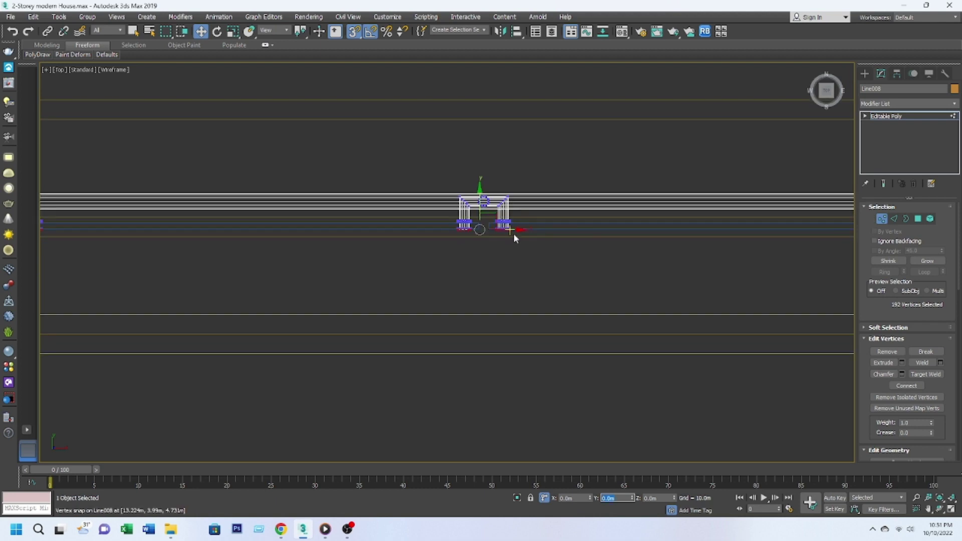
{"action": "scroll", "coordinate": [513, 233], "scroll_direction": "up", "scroll_amount": 3}
{"action": "scroll", "coordinate": [294, 284], "scroll_direction": "down", "scroll_amount": 3}
{"action": "scroll", "coordinate": [294, 283], "scroll_direction": "up", "scroll_amount": 4}
{"action": "mouse_move", "coordinate": [361, 272]}
{"action": "left_mouse_down"}
{"action": "mouse_move", "coordinate": [555, 284]}
{"action": "mouse_move", "coordinate": [649, 316]}
{"action": "left_mouse_up"}
{"action": "scroll", "coordinate": [556, 289], "scroll_direction": "down", "scroll_amount": 3}
{"action": "scroll", "coordinate": [602, 301], "scroll_direction": "up", "scroll_amount": 3}
{"action": "scroll", "coordinate": [648, 315], "scroll_direction": "down", "scroll_amount": 3}
{"action": "scroll", "coordinate": [625, 357], "scroll_direction": "up", "scroll_amount": 3}
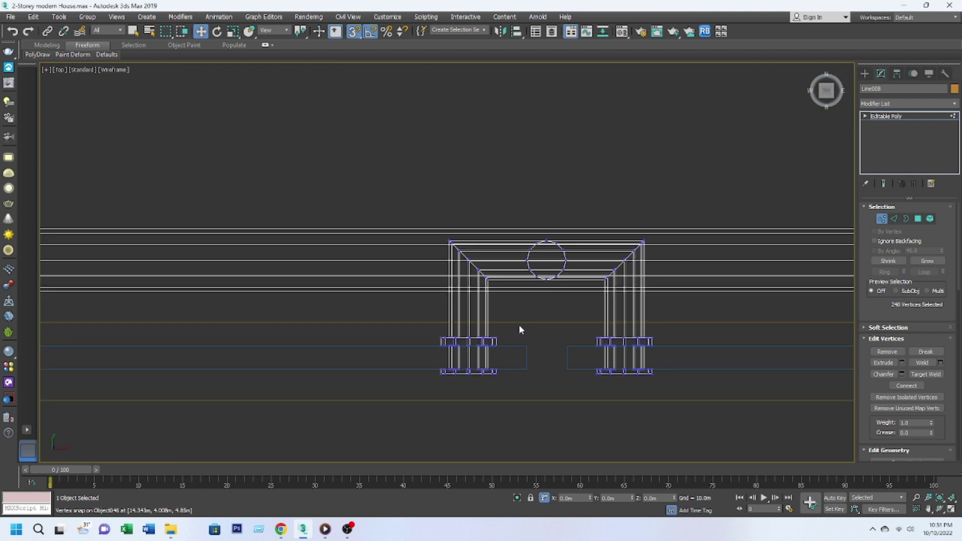
{"action": "scroll", "coordinate": [520, 329], "scroll_direction": "down", "scroll_amount": 3}
{"action": "scroll", "coordinate": [569, 339], "scroll_direction": "up", "scroll_amount": 3}
{"action": "left_click_drag", "start_coordinate": [489, 326], "coordinate": [569, 339], "text": "ctrl"}
{"action": "scroll", "coordinate": [486, 356], "scroll_direction": "down", "scroll_amount": 5}
{"action": "scroll", "coordinate": [486, 356], "scroll_direction": "up", "scroll_amount": 5}
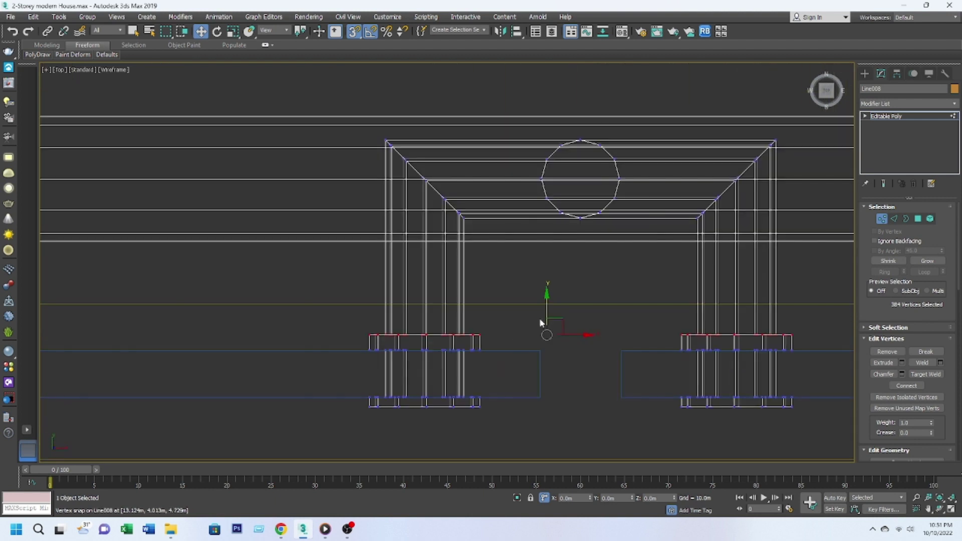
Leave vertex mode and orbit to check the railing, returning to Top view.
{"action": "key", "text": "1"}
{"action": "scroll", "coordinate": [818, 249], "scroll_direction": "down", "scroll_amount": 5}
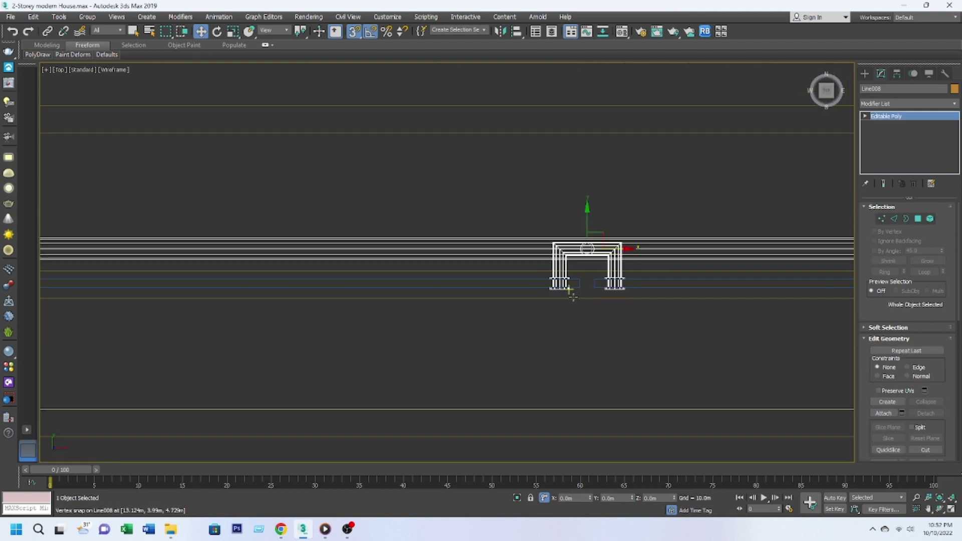
{"action": "middle_click_drag", "start_coordinate": [615, 270], "coordinate": [552, 314], "text": "alt"}
{"action": "key", "text": "t"}
{"action": "scroll", "coordinate": [107, 176], "scroll_direction": "up", "scroll_amount": 5}
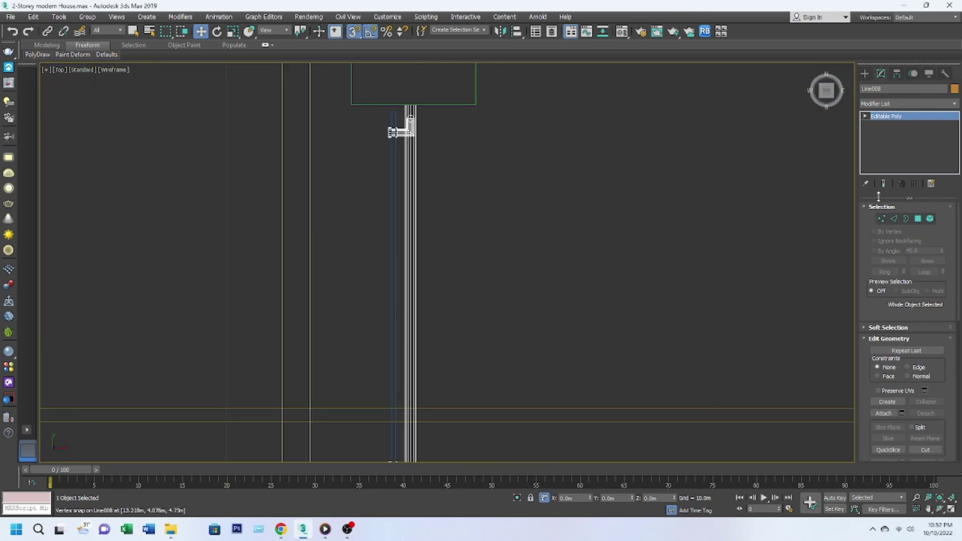
Select the handrail end vertices near the wall corner and snap them against the corner.
{"action": "key", "text": "1"}
{"action": "left_click_drag", "start_coordinate": [386, 91], "coordinate": [426, 133]}
{"action": "scroll", "coordinate": [405, 314], "scroll_direction": "down", "scroll_amount": 3}
{"action": "scroll", "coordinate": [404, 314], "scroll_direction": "up", "scroll_amount": 3}
{"action": "left_click_drag", "start_coordinate": [412, 264], "coordinate": [433, 320]}
{"action": "scroll", "coordinate": [436, 220], "scroll_direction": "down", "scroll_amount": 4}
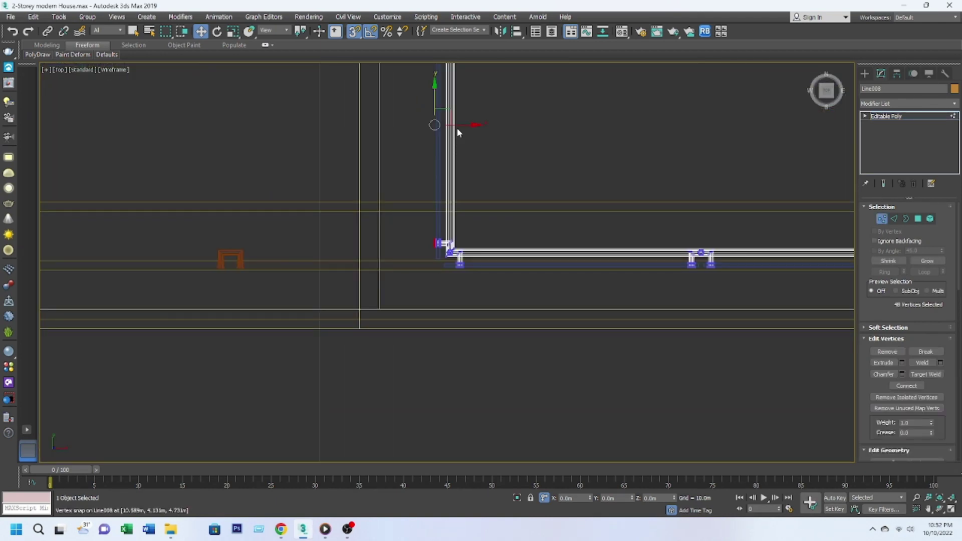
{"action": "mouse_move", "coordinate": [496, 308]}
{"action": "middle_mouse_down", "text": "alt"}
{"action": "mouse_move", "coordinate": [424, 332]}
{"action": "mouse_move", "coordinate": [461, 351]}
{"action": "mouse_move", "coordinate": [492, 223]}
{"action": "middle_mouse_up", "text": "alt"}
{"action": "key", "text": "t"}
{"action": "key", "text": "t"}
{"action": "left_click_drag", "start_coordinate": [447, 199], "coordinate": [450, 407]}
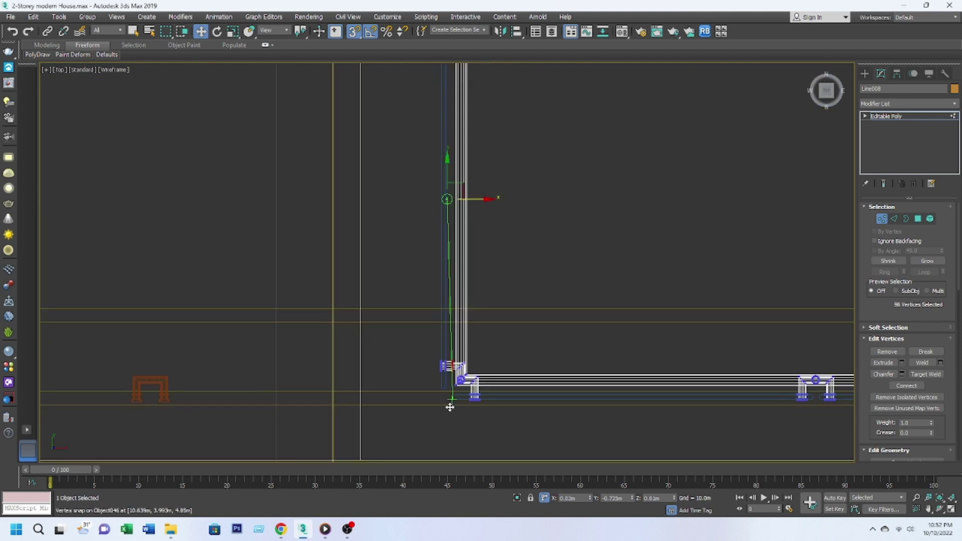
Exit vertex editing and view the house shaded in 3D.
{"action": "left_click", "coordinate": [881, 219]}
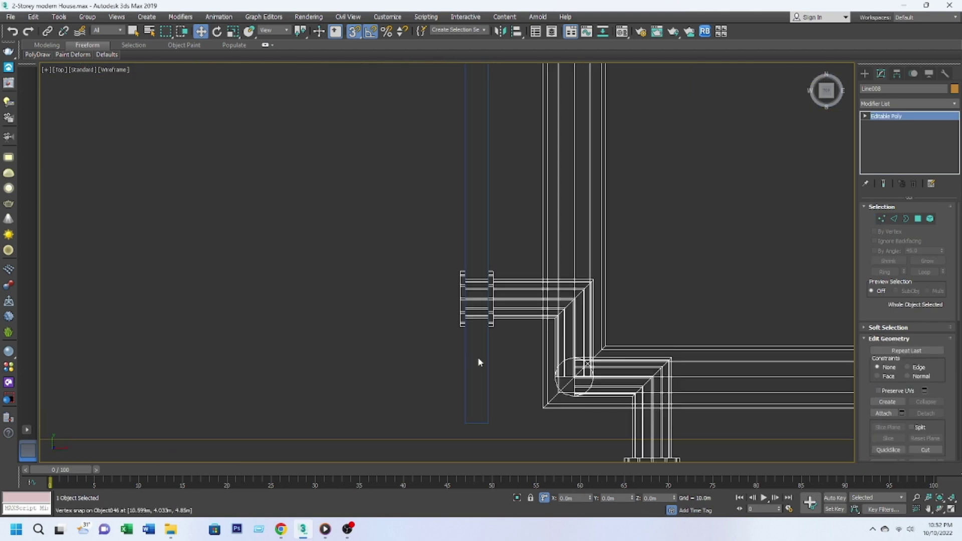
{"action": "mouse_move", "coordinate": [477, 357]}
{"action": "middle_mouse_down", "text": "alt"}
{"action": "mouse_move", "coordinate": [481, 316]}
{"action": "mouse_move", "coordinate": [606, 284]}
{"action": "middle_mouse_up", "text": "alt"}
{"action": "key", "text": "F3"}
Frame the selected lower railing parts in Front view and isolate them with Alt+Q.
{"action": "scroll", "coordinate": [606, 283], "scroll_direction": "down", "scroll_amount": 3}
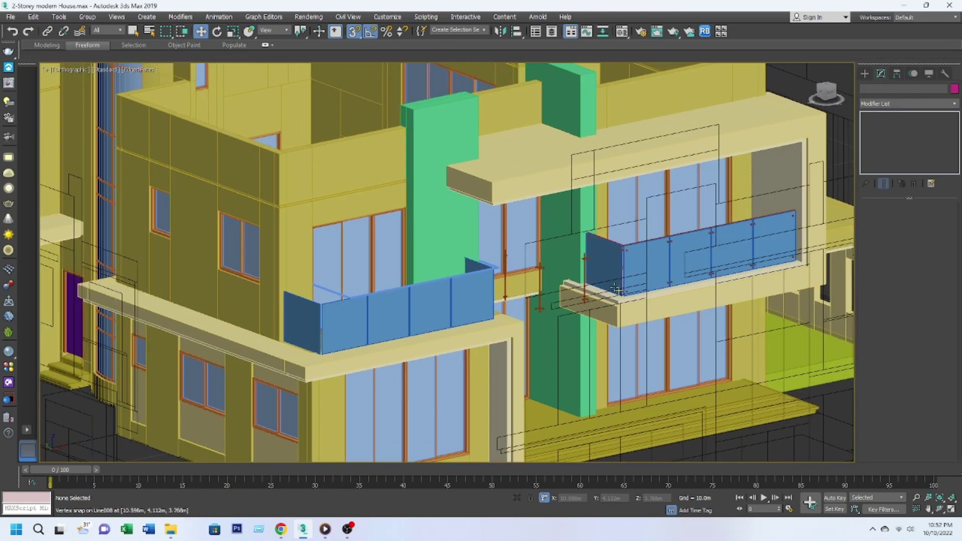
{"action": "scroll", "coordinate": [362, 195], "scroll_direction": "up", "scroll_amount": 8}
{"action": "scroll", "coordinate": [334, 213], "scroll_direction": "down", "scroll_amount": 3}
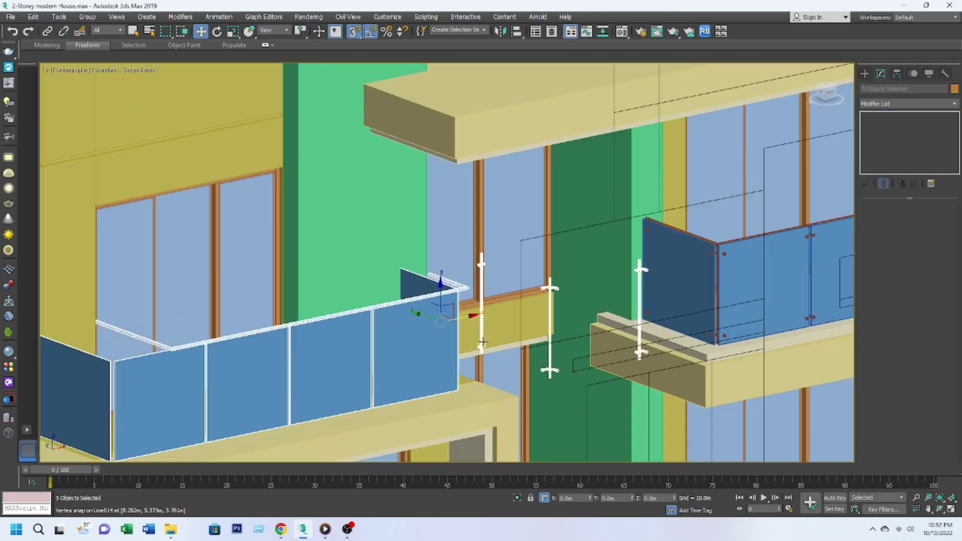
{"action": "scroll", "coordinate": [335, 212], "scroll_direction": "down", "scroll_amount": 3}
{"action": "scroll", "coordinate": [335, 212], "scroll_direction": "down", "scroll_amount": 2}
{"action": "key", "text": "f"}
{"action": "key", "text": "z"}
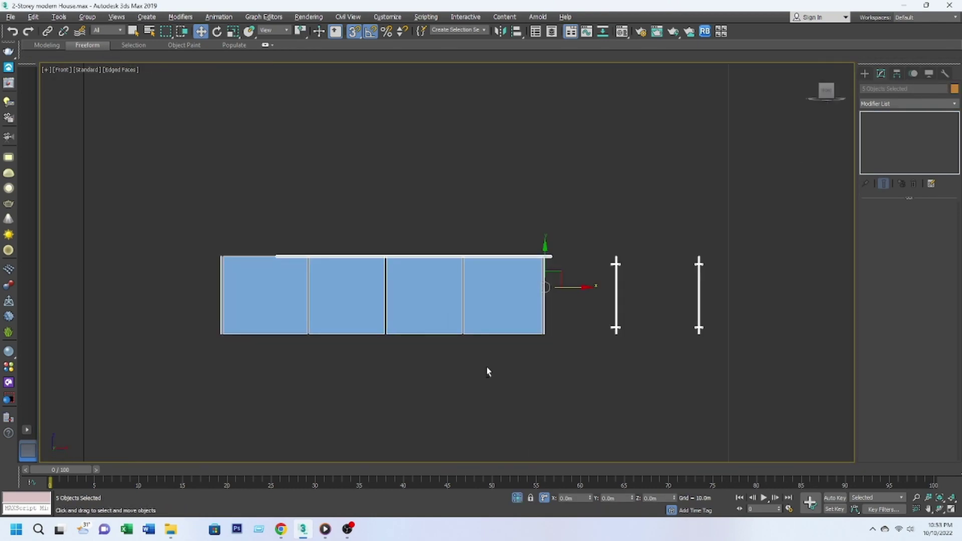
{"action": "scroll", "coordinate": [490, 369], "scroll_direction": "down", "scroll_amount": 2}
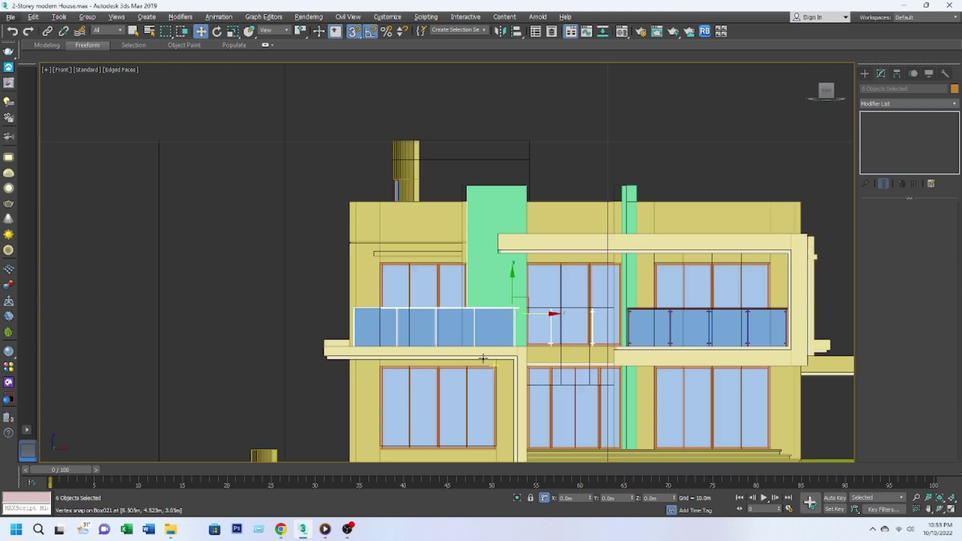
{"action": "key", "text": "alt+q"}
In Top view, snap green block Object047's vertices onto Box044, then select Line006.
{"action": "key", "text": "t"}
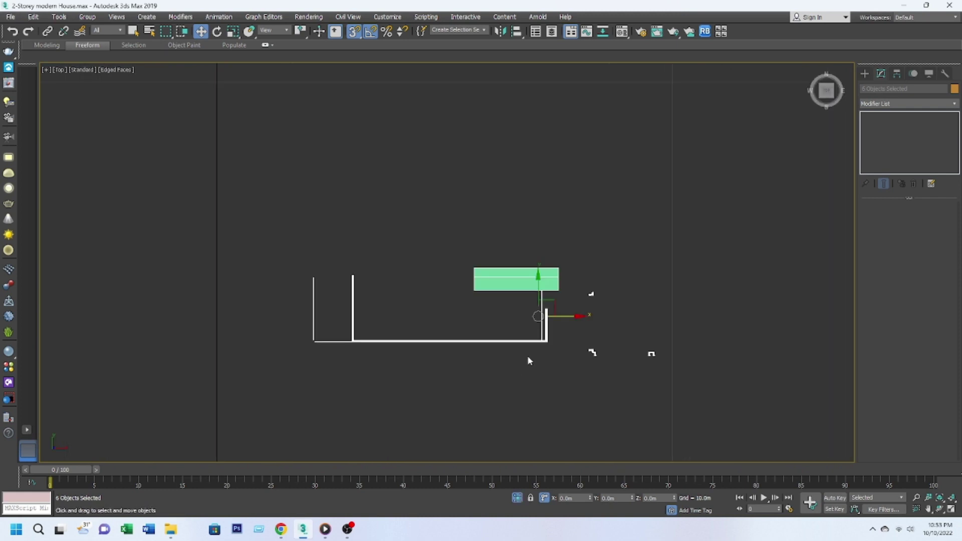
{"action": "scroll", "coordinate": [527, 355], "scroll_direction": "up", "scroll_amount": 3}
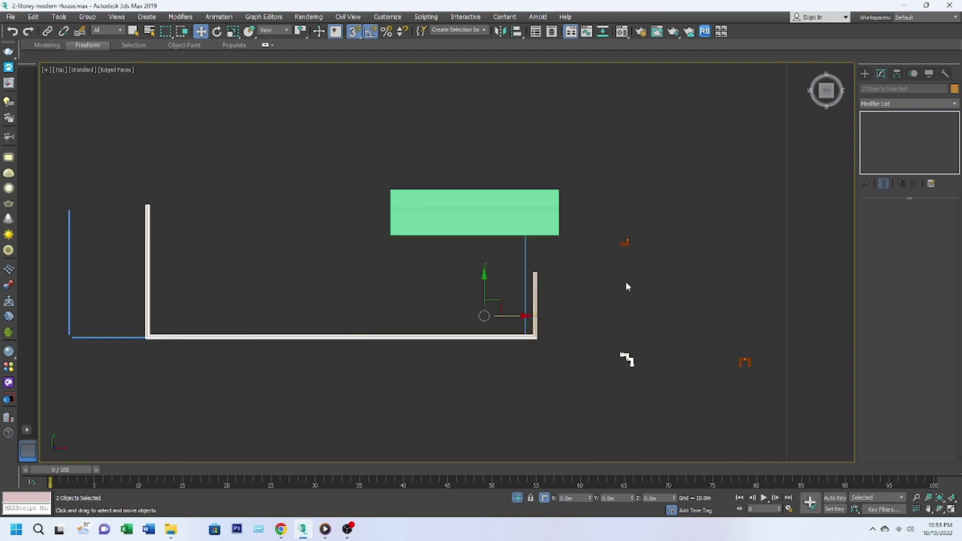
{"action": "left_click", "coordinate": [535, 306]}
{"action": "scroll", "coordinate": [553, 306], "scroll_direction": "up", "scroll_amount": 2}
{"action": "key", "text": "1"}
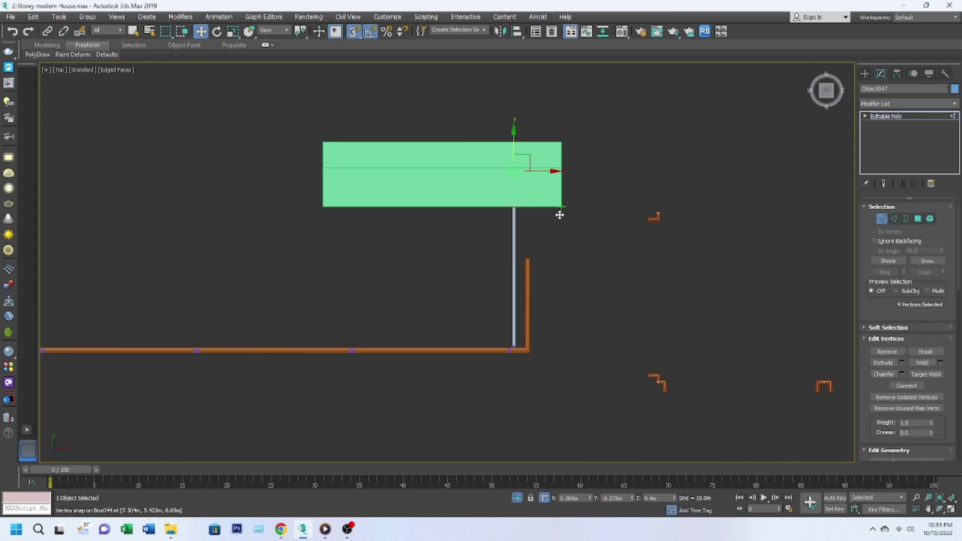
{"action": "key", "text": "1"}
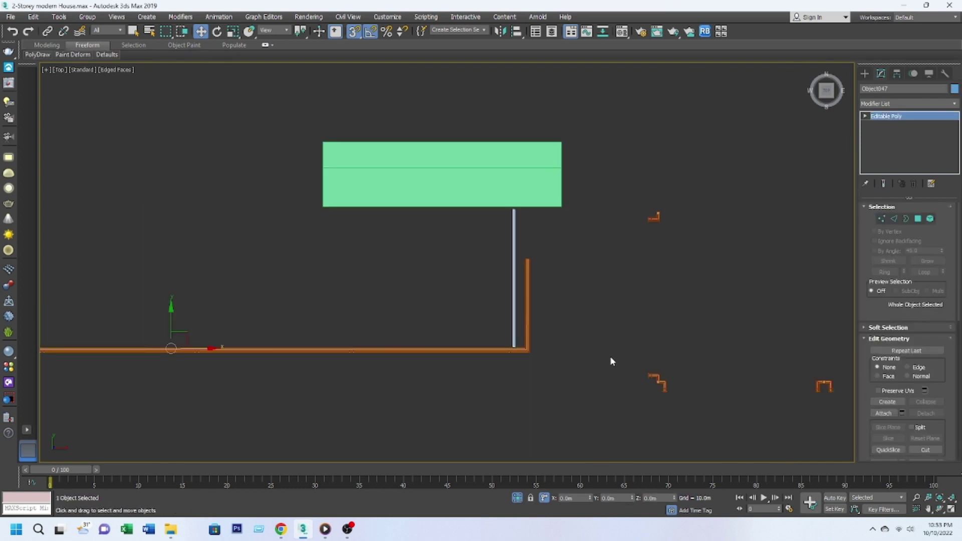
{"action": "left_click", "coordinate": [516, 349]}
{"action": "scroll", "coordinate": [511, 348], "scroll_direction": "down", "scroll_amount": 2}
In wireframe, move the bottom bracket vertices of the Line013 handrail into place.
{"action": "scroll", "coordinate": [400, 321], "scroll_direction": "up", "scroll_amount": 3}
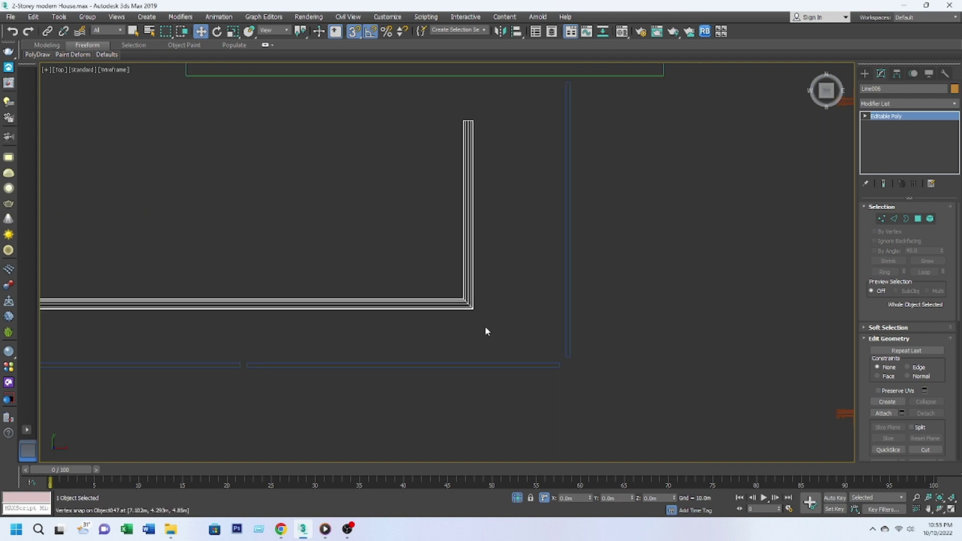
{"action": "key", "text": "F3"}
{"action": "left_click", "coordinate": [628, 362]}
{"action": "key", "text": "1"}
{"action": "key", "text": "ctrl+a"}
{"action": "scroll", "coordinate": [686, 316], "scroll_direction": "up", "scroll_amount": 5}
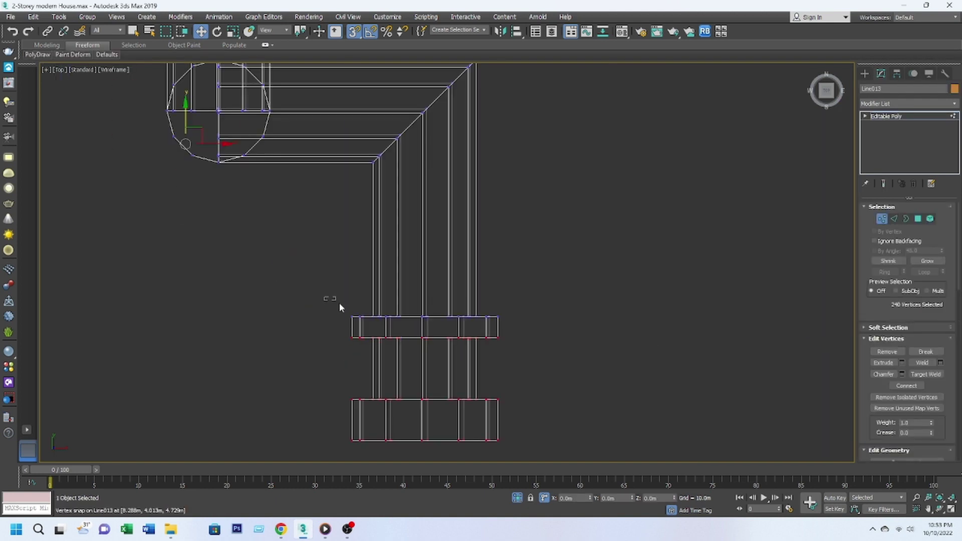
{"action": "middle_click_drag", "start_coordinate": [505, 445], "coordinate": [543, 380]}
{"action": "left_click_drag", "start_coordinate": [546, 385], "coordinate": [383, 368]}
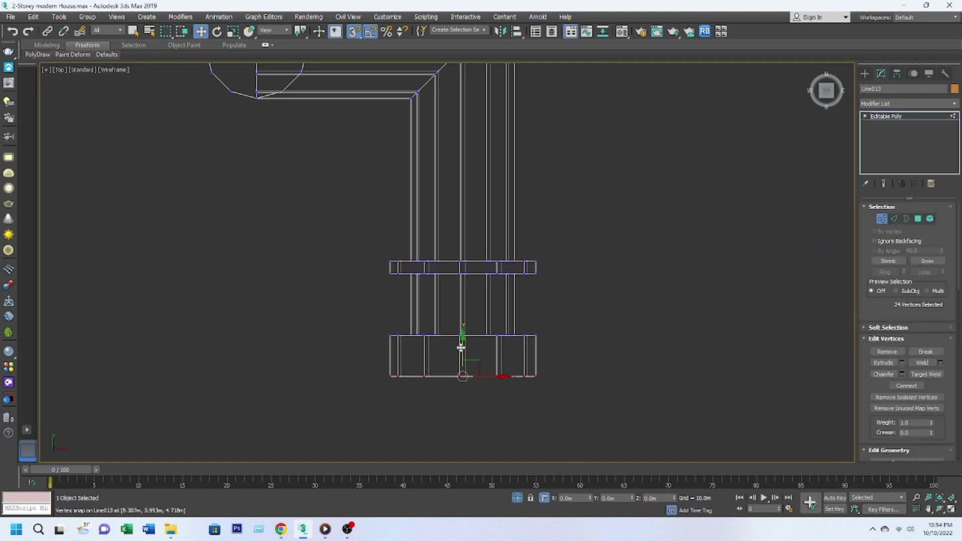
{"action": "key", "text": "Return"}
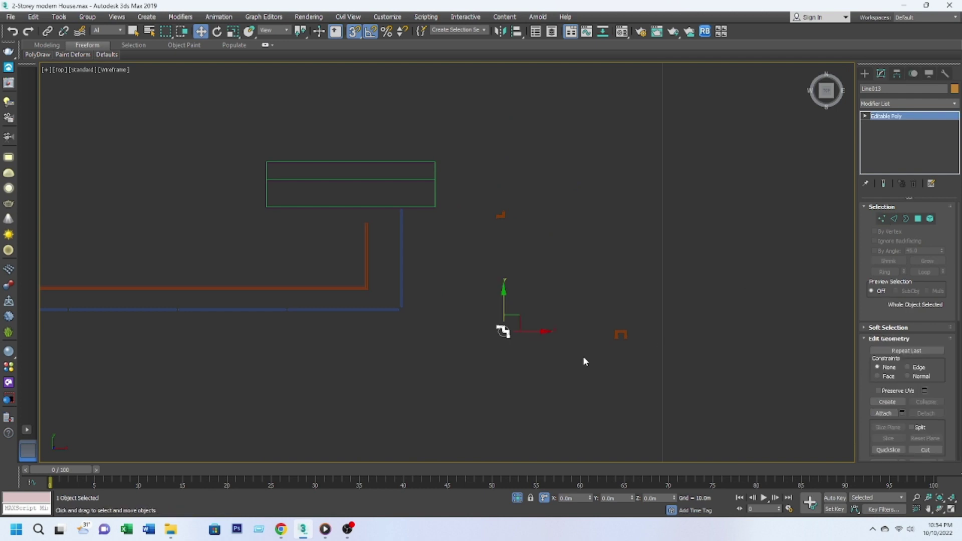
Adjust bracket vertices on the arch handrail and Line014's end vertices, then exit vertex editing.
{"action": "left_click_drag", "start_coordinate": [375, 297], "coordinate": [723, 320]}
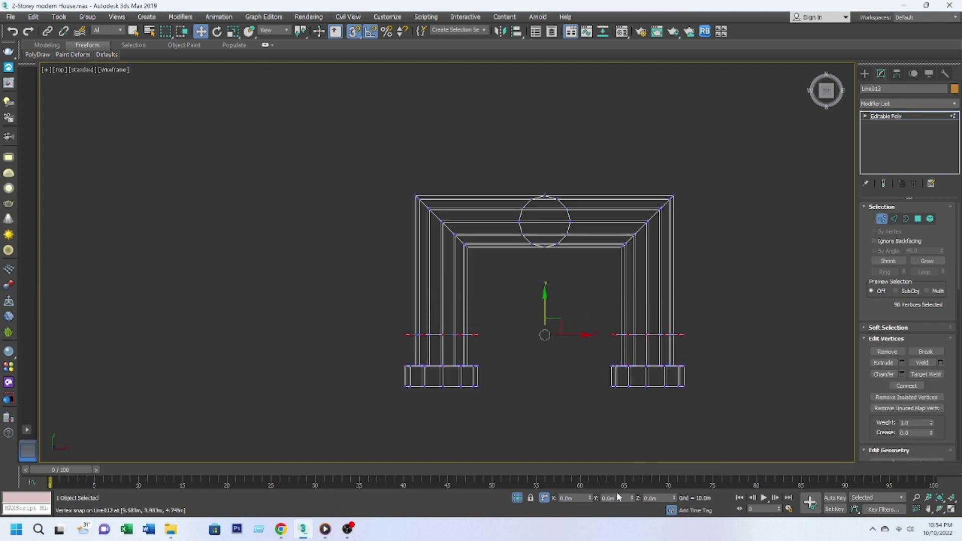
{"action": "key", "text": "ctrl+z"}
{"action": "key", "text": "ctrl+z"}
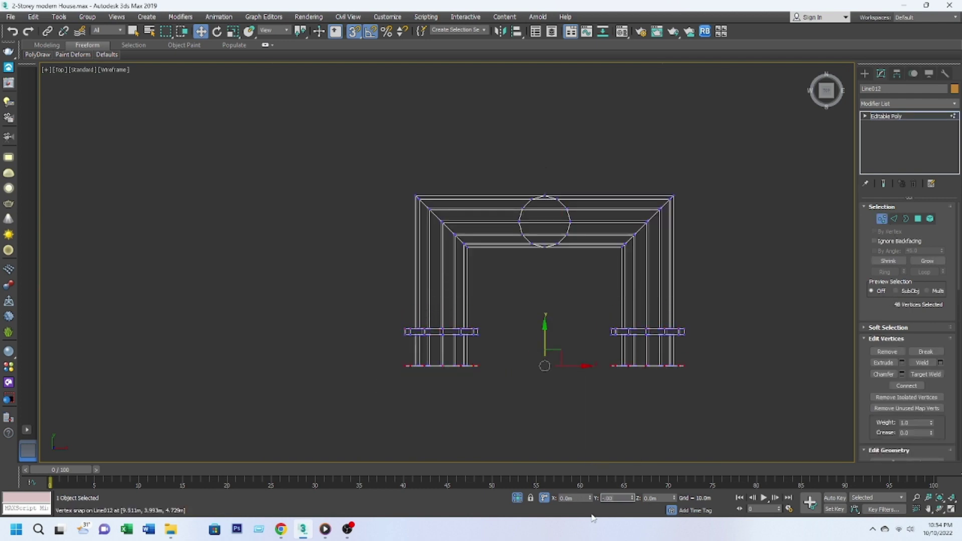
{"action": "left_click_drag", "start_coordinate": [564, 133], "coordinate": [523, 290]}
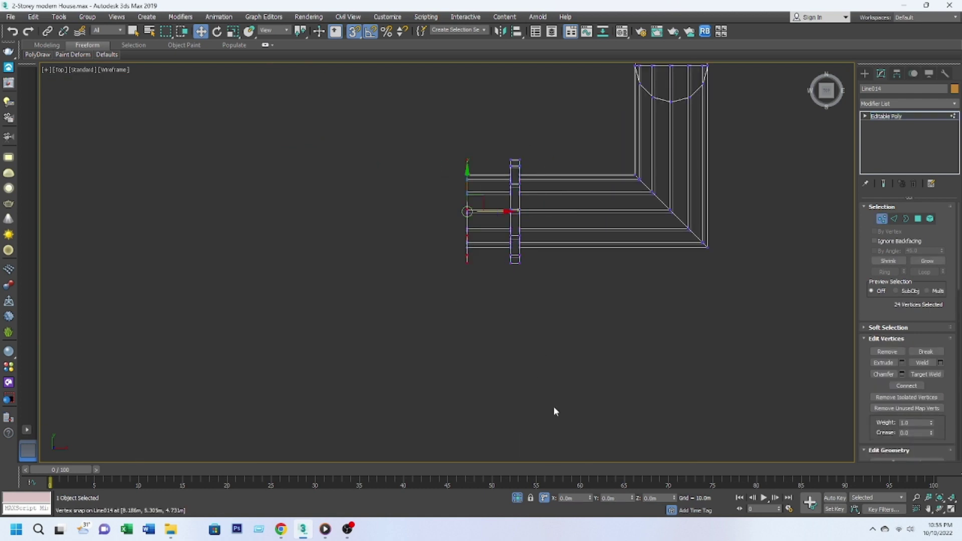
{"action": "left_click", "coordinate": [882, 219]}
Snap-move the two bracket pieces onto a vertex.
{"action": "middle_click_drag", "start_coordinate": [597, 287], "coordinate": [754, 308]}
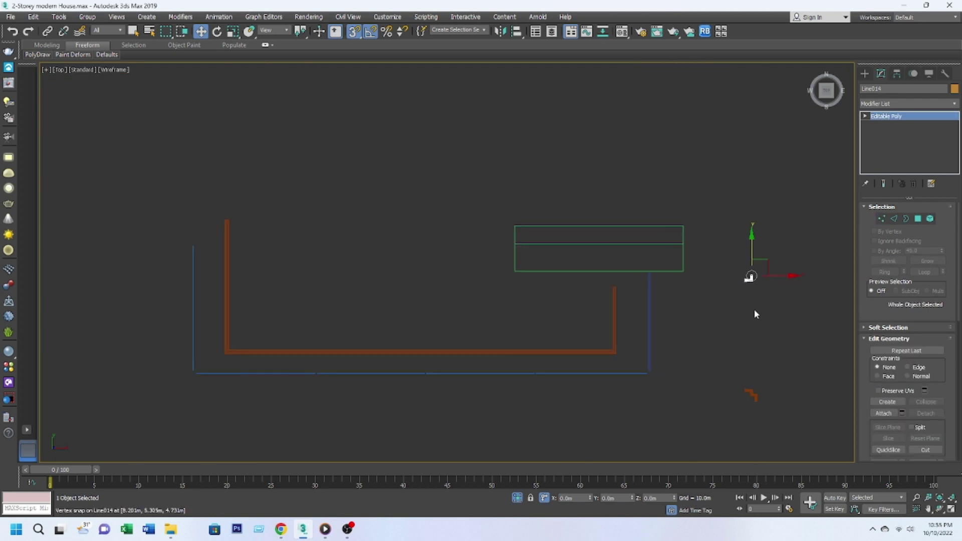
{"action": "scroll", "coordinate": [540, 312], "scroll_direction": "down", "scroll_amount": 3}
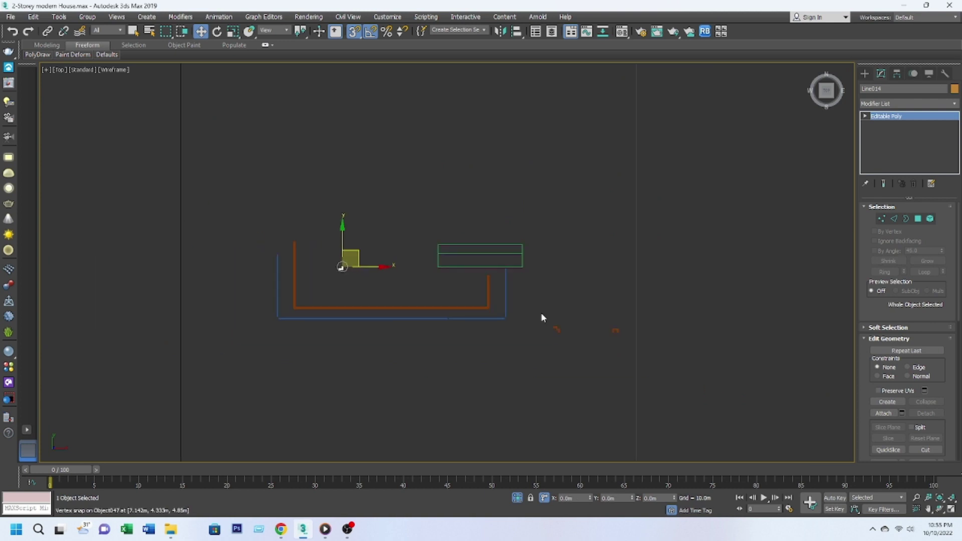
{"action": "left_click_drag", "start_coordinate": [541, 308], "coordinate": [636, 335]}
{"action": "scroll", "coordinate": [412, 295], "scroll_direction": "up", "scroll_amount": 5}
{"action": "scroll", "coordinate": [412, 294], "scroll_direction": "up", "scroll_amount": 2}
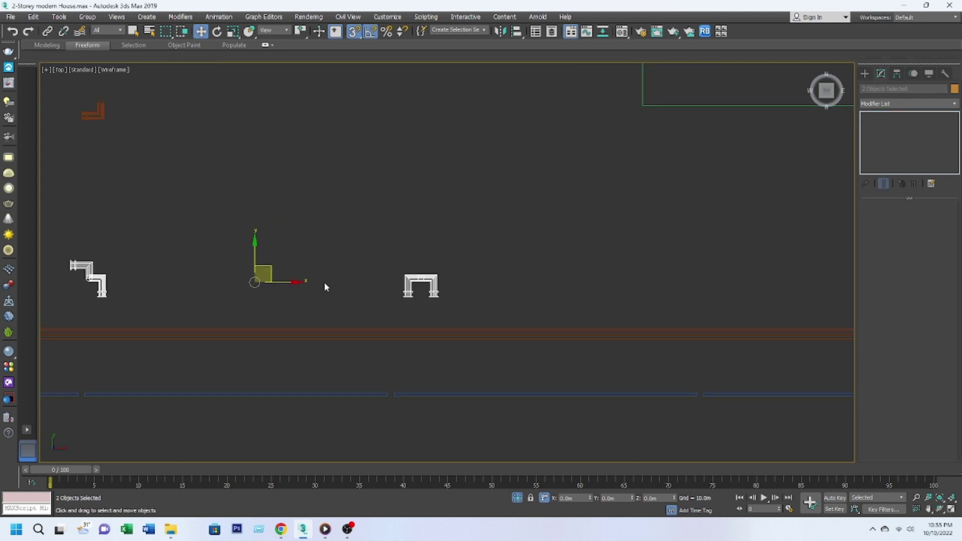
{"action": "scroll", "coordinate": [325, 286], "scroll_direction": "down", "scroll_amount": 2}
{"action": "middle_click_drag", "start_coordinate": [325, 286], "coordinate": [374, 311]}
Bring the L-shaped Line014 handrail into view and select it.
{"action": "scroll", "coordinate": [485, 381], "scroll_direction": "up", "scroll_amount": 5}
{"action": "scroll", "coordinate": [423, 326], "scroll_direction": "up", "scroll_amount": 2}
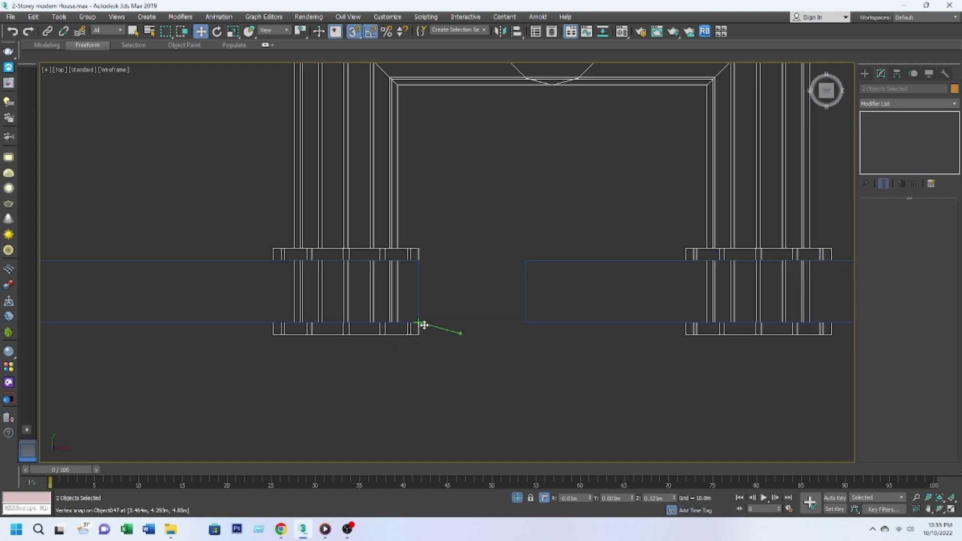
{"action": "scroll", "coordinate": [451, 342], "scroll_direction": "down", "scroll_amount": 6}
{"action": "middle_click_drag", "start_coordinate": [450, 342], "coordinate": [518, 335]}
{"action": "scroll", "coordinate": [124, 284], "scroll_direction": "up", "scroll_amount": 3}
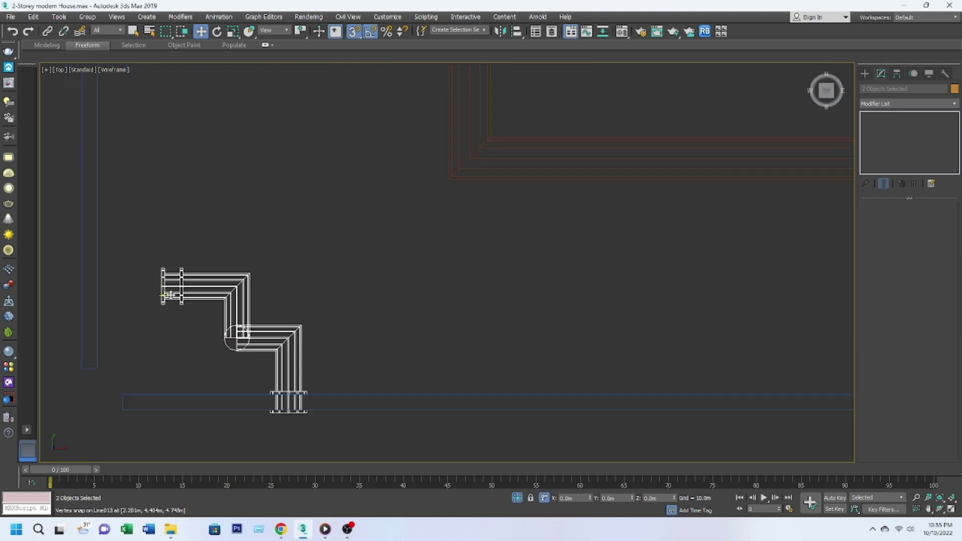
{"action": "middle_click_drag", "start_coordinate": [171, 354], "coordinate": [94, 354]}
{"action": "scroll", "coordinate": [339, 429], "scroll_direction": "down", "scroll_amount": 6}
{"action": "left_click", "coordinate": [562, 262]}
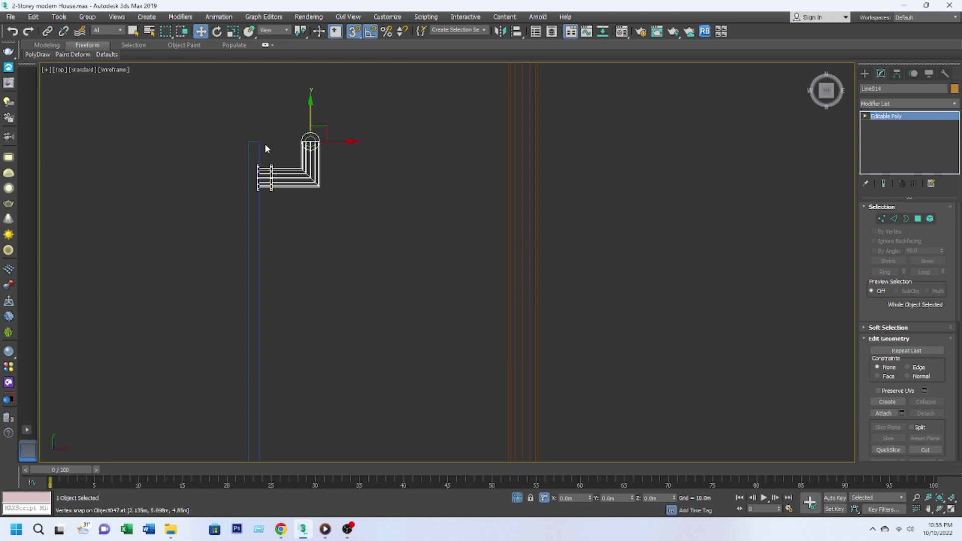
{"action": "scroll", "coordinate": [384, 248], "scroll_direction": "up", "scroll_amount": 5}
{"action": "scroll", "coordinate": [383, 247], "scroll_direction": "down", "scroll_amount": 5}
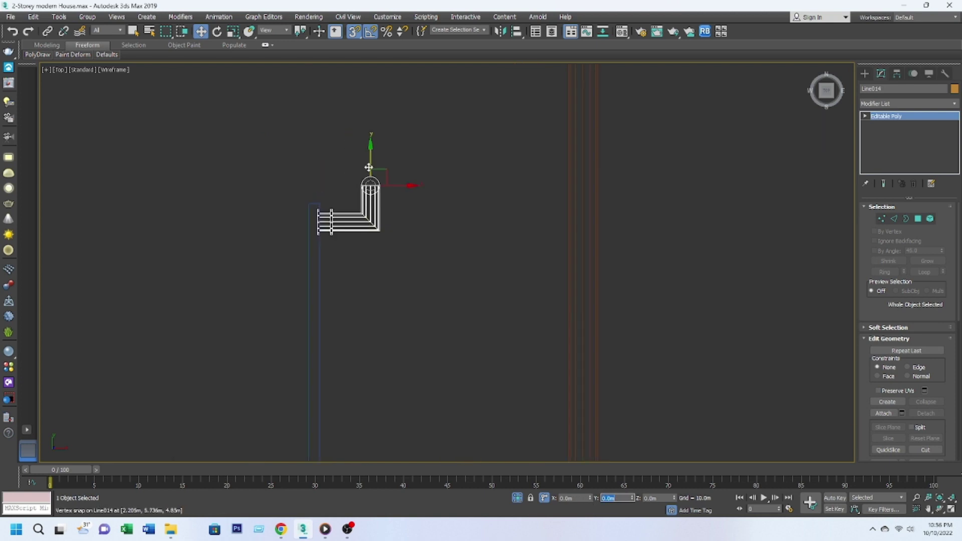
{"action": "scroll", "coordinate": [476, 270], "scroll_direction": "up", "scroll_amount": 3}
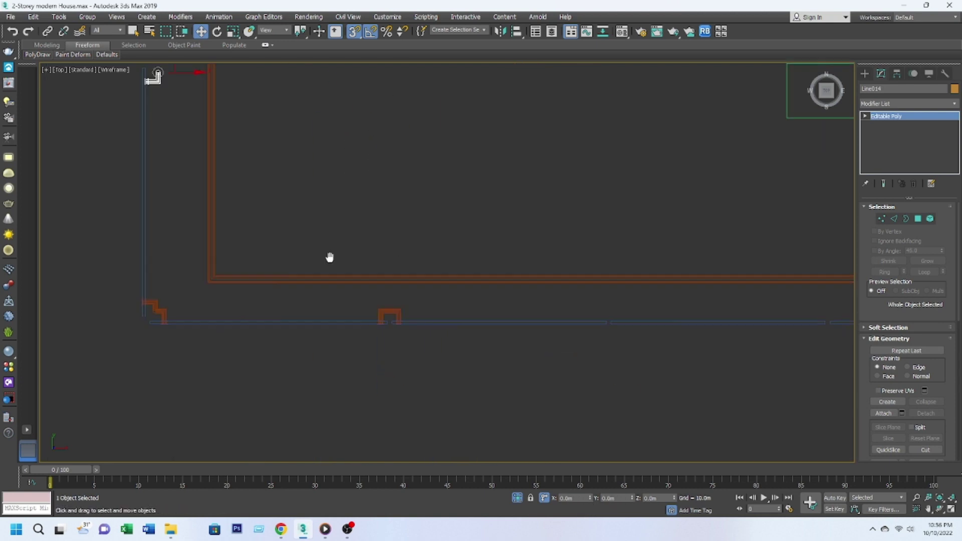
Pick the Plane object type, then clone the clamp bracket as a copy.
{"action": "left_click", "coordinate": [865, 74]}
{"action": "left_click", "coordinate": [926, 176]}
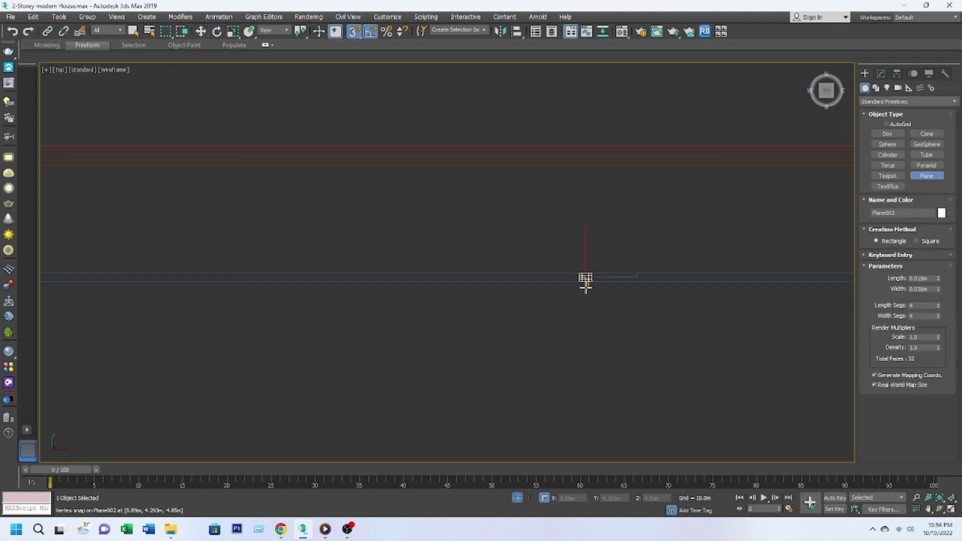
{"action": "scroll", "coordinate": [402, 273], "scroll_direction": "down", "scroll_amount": 2}
{"action": "key", "text": "w"}
{"action": "left_click", "coordinate": [331, 281]}
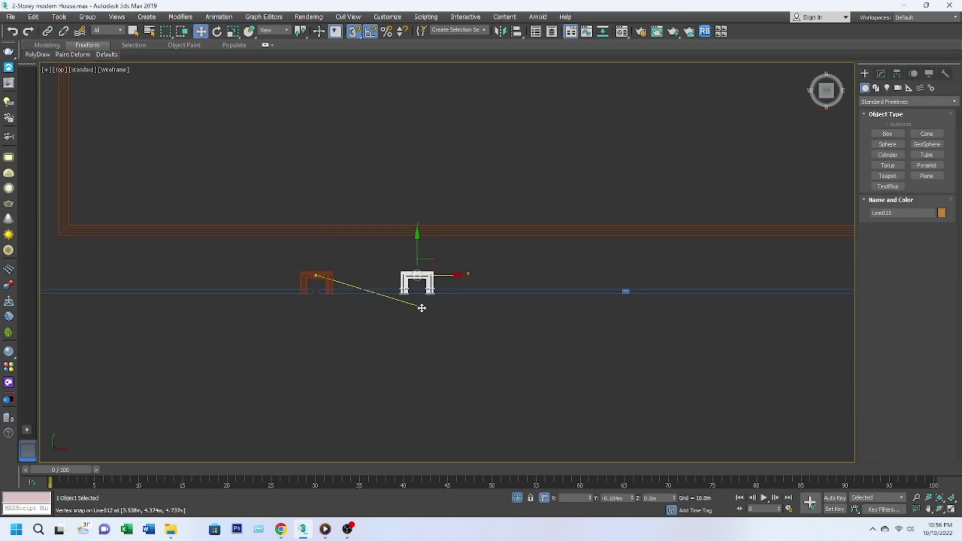
{"action": "left_click_drag", "start_coordinate": [421, 308], "coordinate": [422, 308], "text": "shift"}
{"action": "left_click", "coordinate": [490, 307]}
Snap the copied clamp bracket onto the next post and select the small corner piece.
{"action": "scroll", "coordinate": [616, 242], "scroll_direction": "up", "scroll_amount": 3}
{"action": "scroll", "coordinate": [418, 307], "scroll_direction": "down", "scroll_amount": 4}
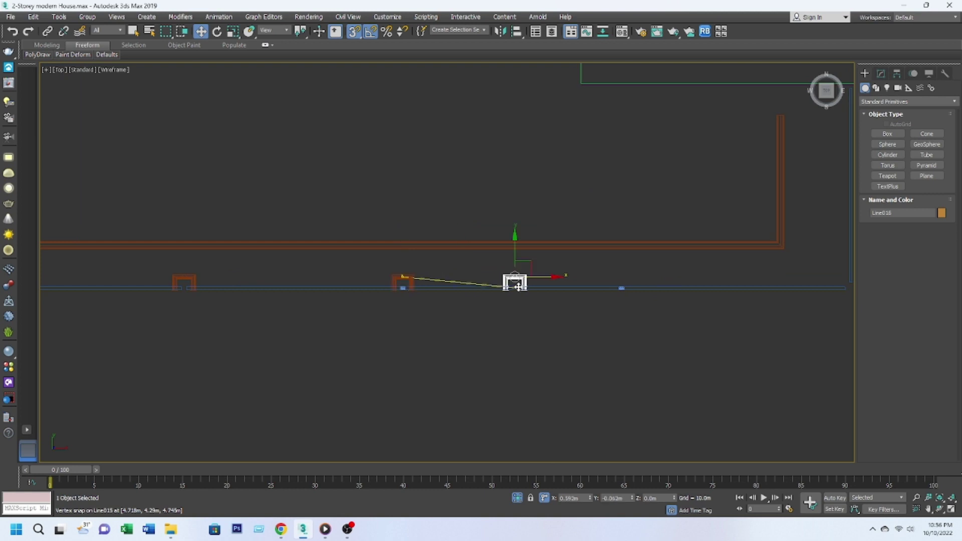
{"action": "left_click_drag", "start_coordinate": [518, 287], "coordinate": [659, 279]}
{"action": "scroll", "coordinate": [660, 279], "scroll_direction": "up", "scroll_amount": 3}
{"action": "scroll", "coordinate": [511, 301], "scroll_direction": "down", "scroll_amount": 4}
{"action": "scroll", "coordinate": [265, 213], "scroll_direction": "up", "scroll_amount": 4}
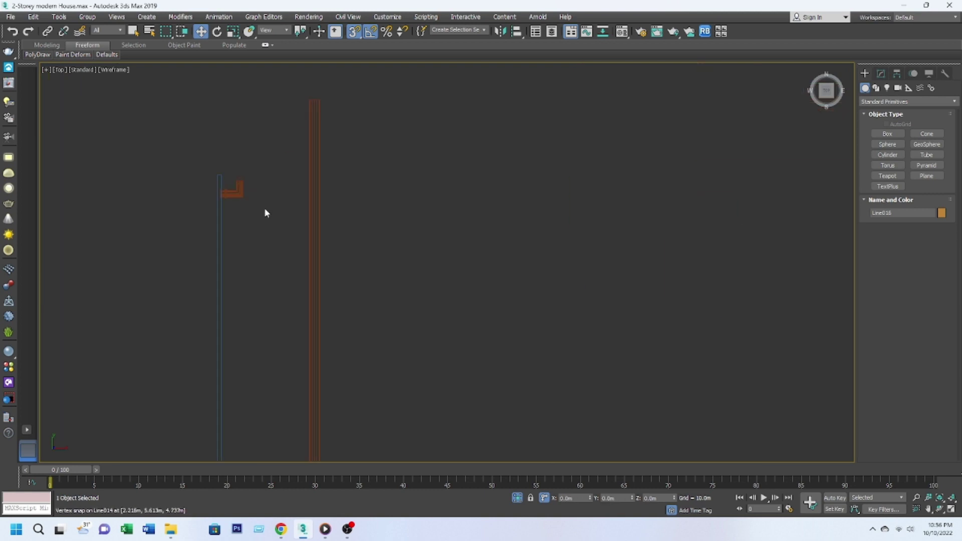
{"action": "scroll", "coordinate": [265, 213], "scroll_direction": "down", "scroll_amount": 3}
{"action": "left_click", "coordinate": [259, 199]}
Mirror both corner pieces as instances and move the copies toward the right-hand corner.
{"action": "left_click", "coordinate": [244, 250], "text": "ctrl"}
{"action": "left_click", "coordinate": [500, 31]}
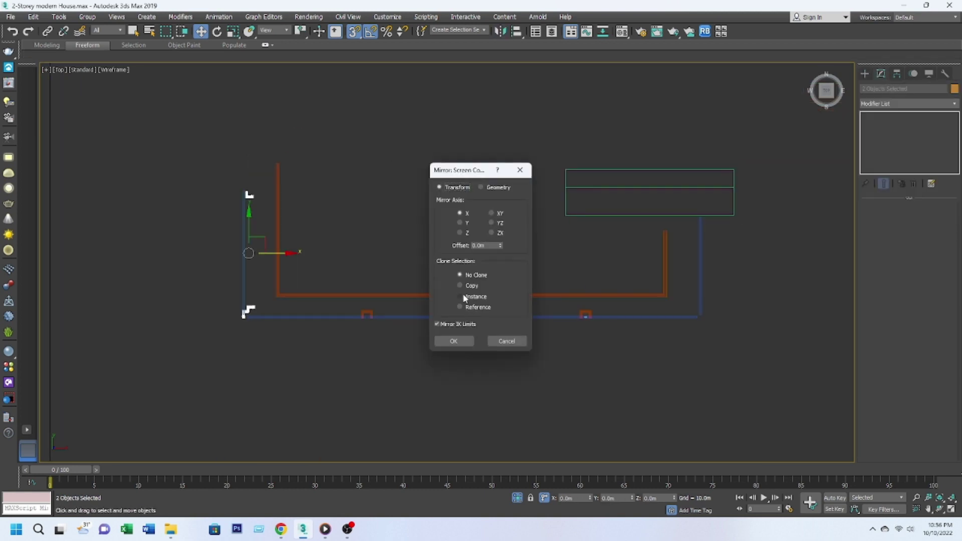
{"action": "left_click", "coordinate": [465, 344]}
{"action": "left_click_drag", "start_coordinate": [245, 264], "coordinate": [623, 273]}
{"action": "scroll", "coordinate": [489, 309], "scroll_direction": "up", "scroll_amount": 3}
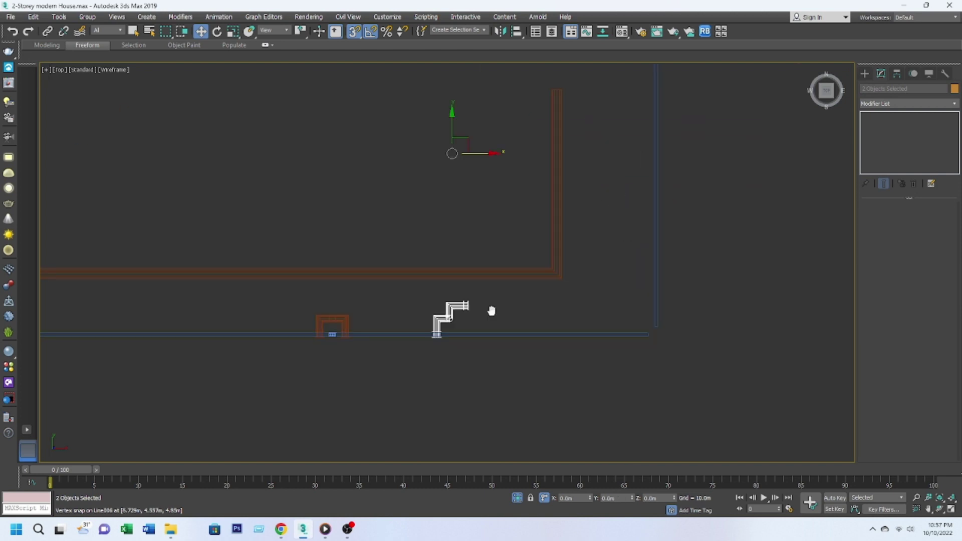
{"action": "scroll", "coordinate": [534, 281], "scroll_direction": "up", "scroll_amount": 3}
{"action": "scroll", "coordinate": [534, 280], "scroll_direction": "down", "scroll_amount": 8}
{"action": "scroll", "coordinate": [526, 283], "scroll_direction": "up", "scroll_amount": 4}
Snap the mirrored corner piece onto the post top and into the right-hand railing corner.
{"action": "left_click", "coordinate": [550, 215]}
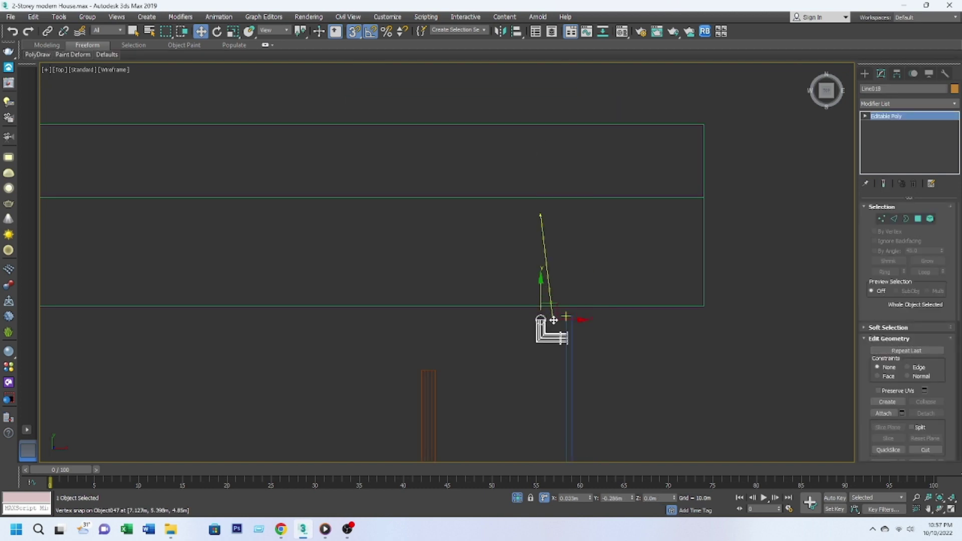
{"action": "left_click_drag", "start_coordinate": [553, 320], "coordinate": [553, 321]}
{"action": "scroll", "coordinate": [553, 320], "scroll_direction": "up", "scroll_amount": 2}
{"action": "scroll", "coordinate": [576, 346], "scroll_direction": "up", "scroll_amount": 2}
{"action": "left_click_drag", "start_coordinate": [587, 284], "coordinate": [526, 393]}
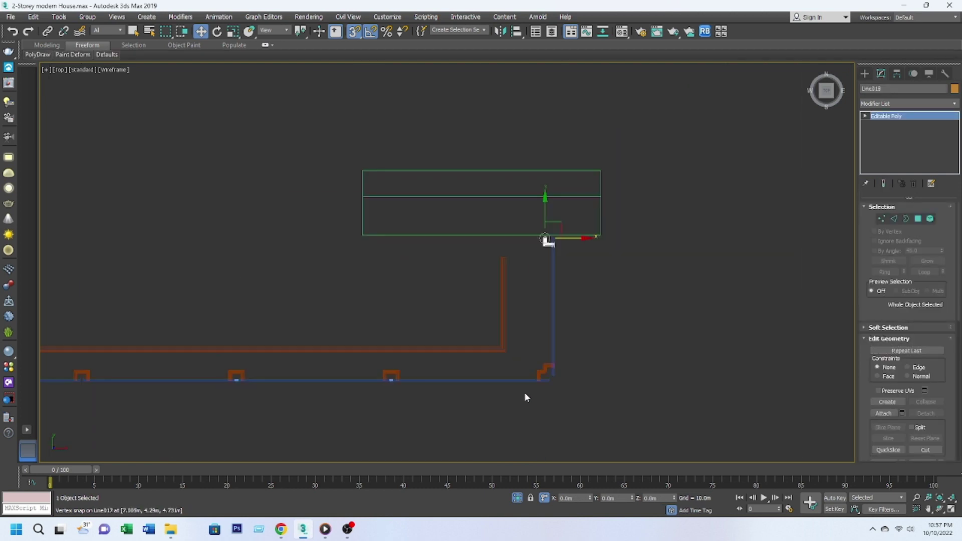
{"action": "scroll", "coordinate": [526, 393], "scroll_direction": "down", "scroll_amount": 3}
{"action": "scroll", "coordinate": [417, 311], "scroll_direction": "down", "scroll_amount": 3}
{"action": "scroll", "coordinate": [420, 310], "scroll_direction": "up", "scroll_amount": 2}
{"action": "left_click", "coordinate": [375, 283]}
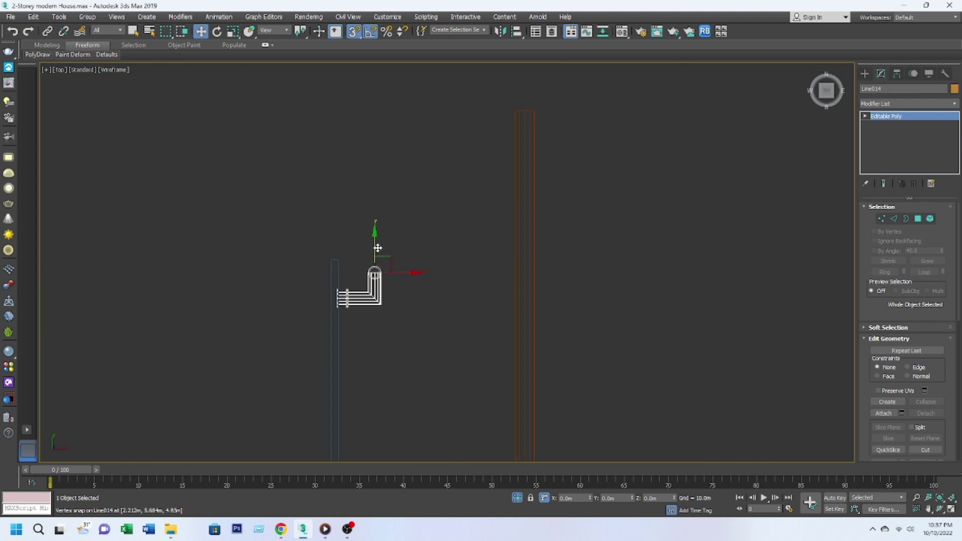
{"action": "left_click", "coordinate": [637, 281]}
{"action": "middle_click_drag", "start_coordinate": [636, 281], "coordinate": [639, 261], "text": "alt"}
In top view, move the U-shaped handrail downward.
{"action": "key", "text": "t"}
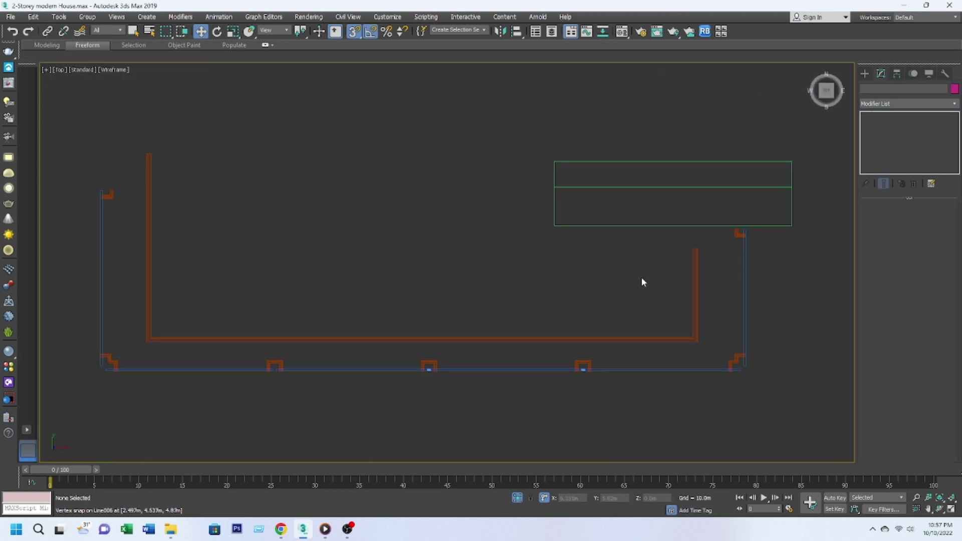
{"action": "left_click", "coordinate": [599, 341]}
{"action": "left_click_drag", "start_coordinate": [372, 293], "coordinate": [401, 395]}
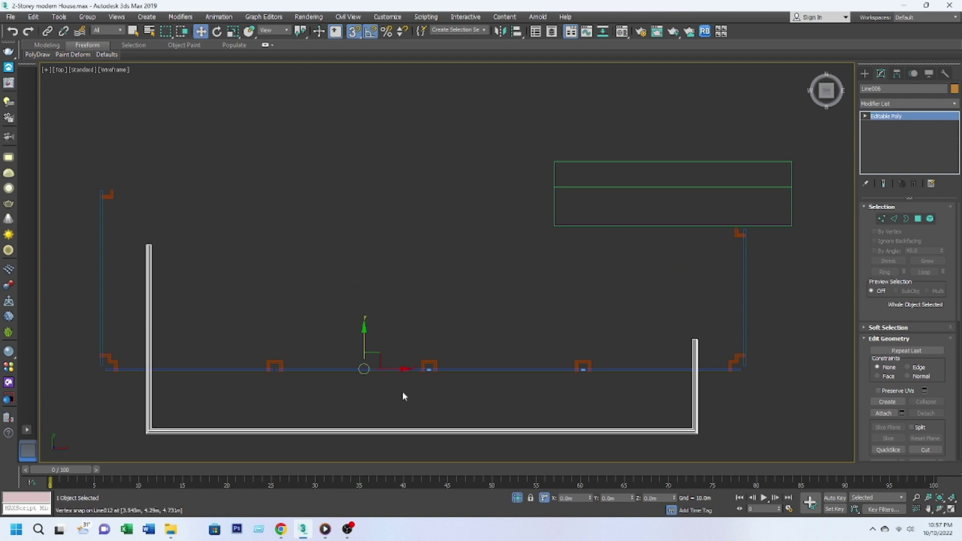
{"action": "left_click", "coordinate": [583, 370]}
{"action": "scroll", "coordinate": [586, 371], "scroll_direction": "up", "scroll_amount": 10}
{"action": "scroll", "coordinate": [614, 371], "scroll_direction": "down", "scroll_amount": 10}
{"action": "left_click", "coordinate": [218, 383]}
{"action": "scroll", "coordinate": [338, 352], "scroll_direction": "up", "scroll_amount": 5}
{"action": "scroll", "coordinate": [337, 353], "scroll_direction": "down", "scroll_amount": 1}
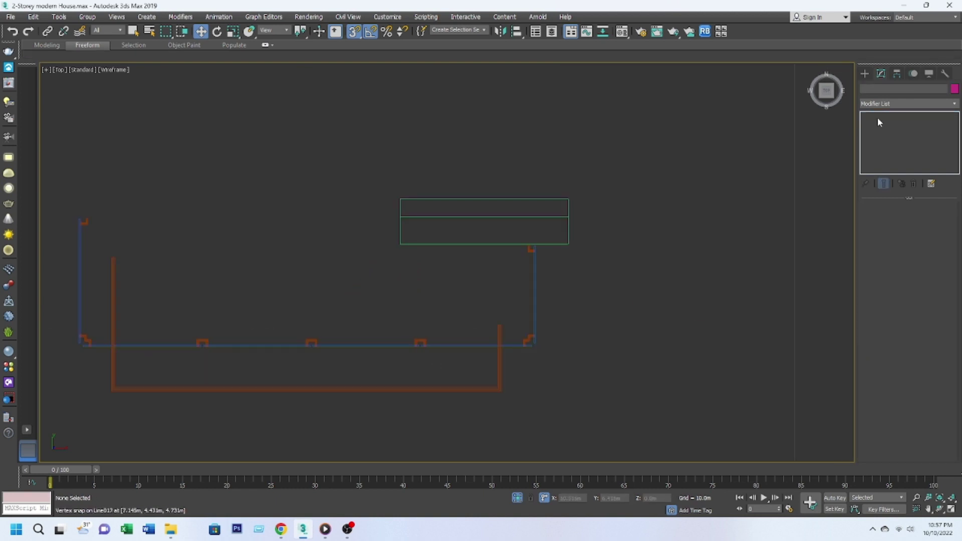
Snap the U-shaped handrail's bottom vertices above the glass railing line.
{"action": "left_click", "coordinate": [496, 385]}
{"action": "left_click", "coordinate": [881, 218]}
{"action": "scroll", "coordinate": [290, 382], "scroll_direction": "up", "scroll_amount": 2}
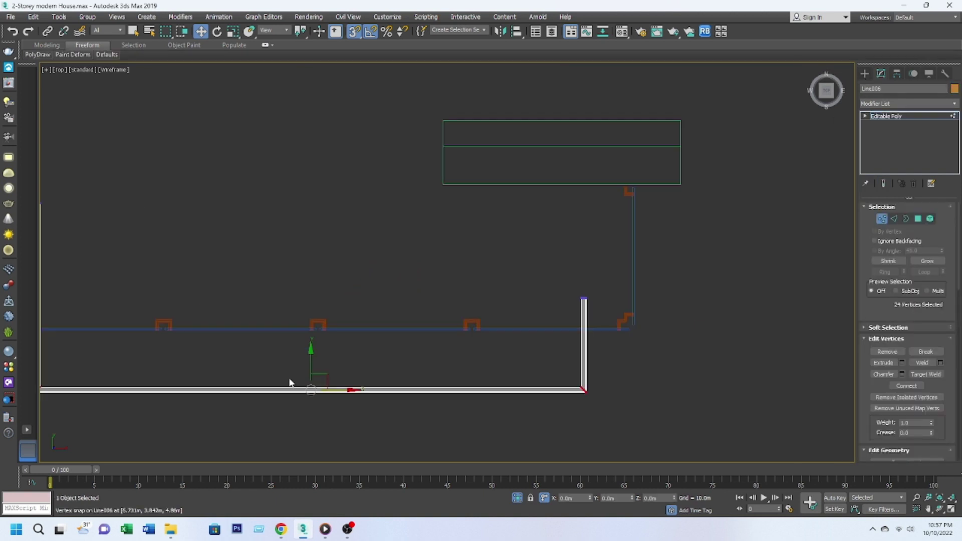
{"action": "scroll", "coordinate": [290, 382], "scroll_direction": "up", "scroll_amount": 2}
{"action": "left_click", "coordinate": [883, 220]}
{"action": "scroll", "coordinate": [263, 310], "scroll_direction": "up", "scroll_amount": 4}
{"action": "scroll", "coordinate": [436, 316], "scroll_direction": "down", "scroll_amount": 5}
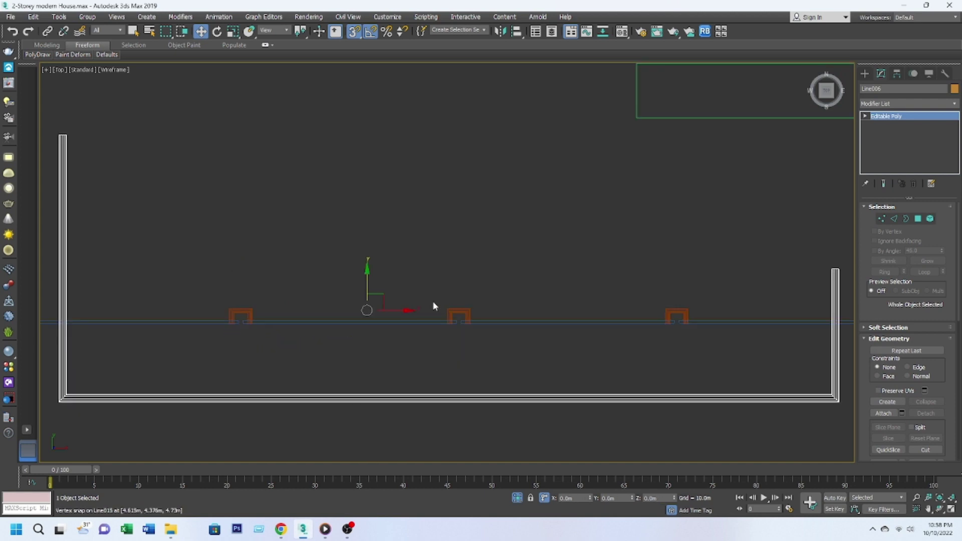
{"action": "key", "text": "1"}
{"action": "scroll", "coordinate": [413, 272], "scroll_direction": "up", "scroll_amount": 5}
{"action": "middle_click_drag", "start_coordinate": [551, 288], "coordinate": [168, 339]}
{"action": "scroll", "coordinate": [361, 396], "scroll_direction": "up", "scroll_amount": 6}
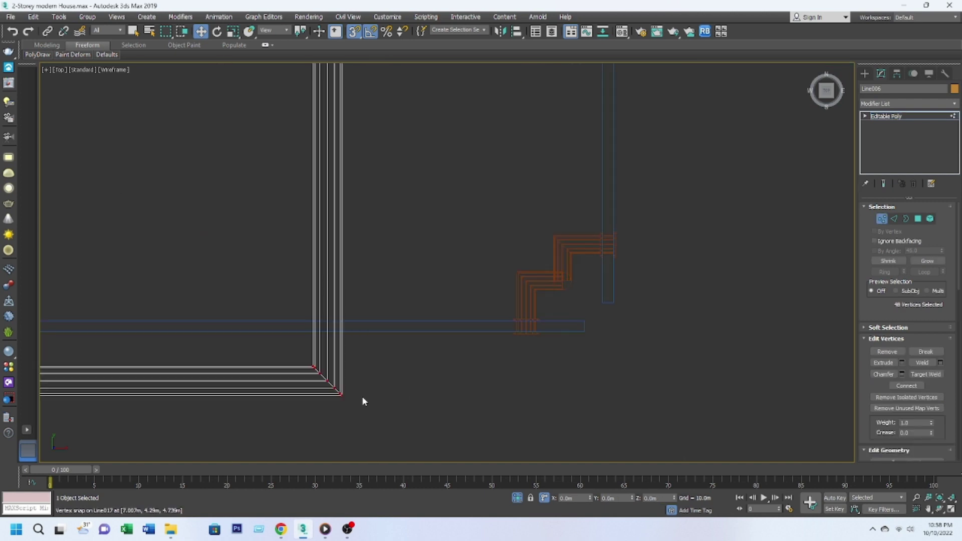
{"action": "left_click_drag", "start_coordinate": [327, 380], "coordinate": [544, 305]}
Snap handrail vertices to the railing corner and the left side onto the railing line.
{"action": "scroll", "coordinate": [461, 310], "scroll_direction": "down", "scroll_amount": 6}
{"action": "scroll", "coordinate": [477, 319], "scroll_direction": "up", "scroll_amount": 3}
{"action": "scroll", "coordinate": [476, 318], "scroll_direction": "down", "scroll_amount": 2}
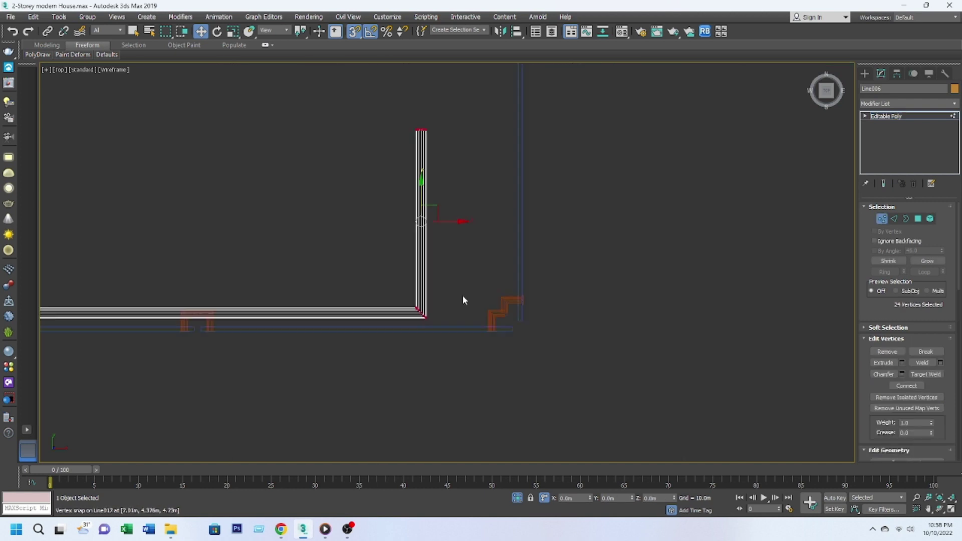
{"action": "left_click_drag", "start_coordinate": [404, 197], "coordinate": [512, 327]}
{"action": "scroll", "coordinate": [240, 317], "scroll_direction": "down", "scroll_amount": 4}
{"action": "scroll", "coordinate": [240, 317], "scroll_direction": "up", "scroll_amount": 3}
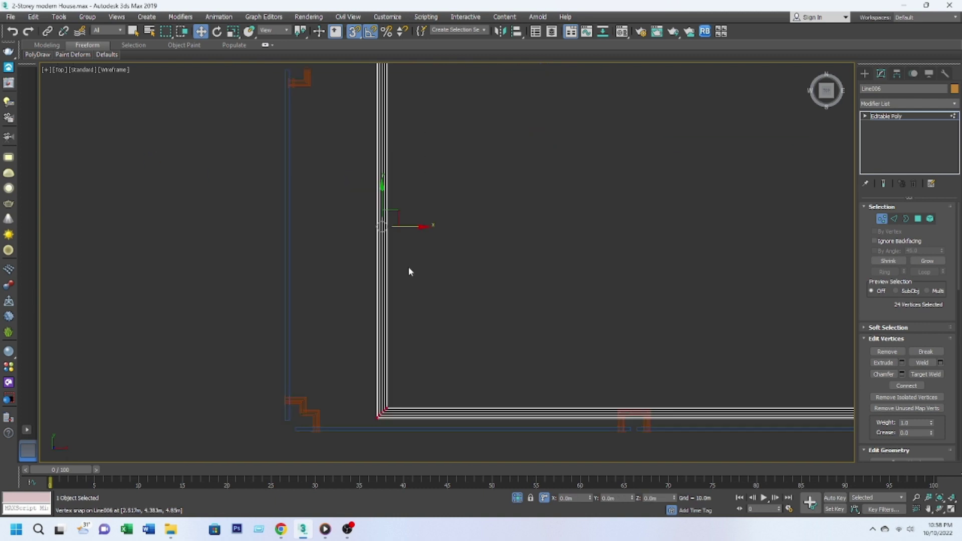
{"action": "left_click_drag", "start_coordinate": [380, 226], "coordinate": [300, 413]}
Snap the handrail's right-side top vertices to the railing end.
{"action": "scroll", "coordinate": [376, 216], "scroll_direction": "up", "scroll_amount": 3}
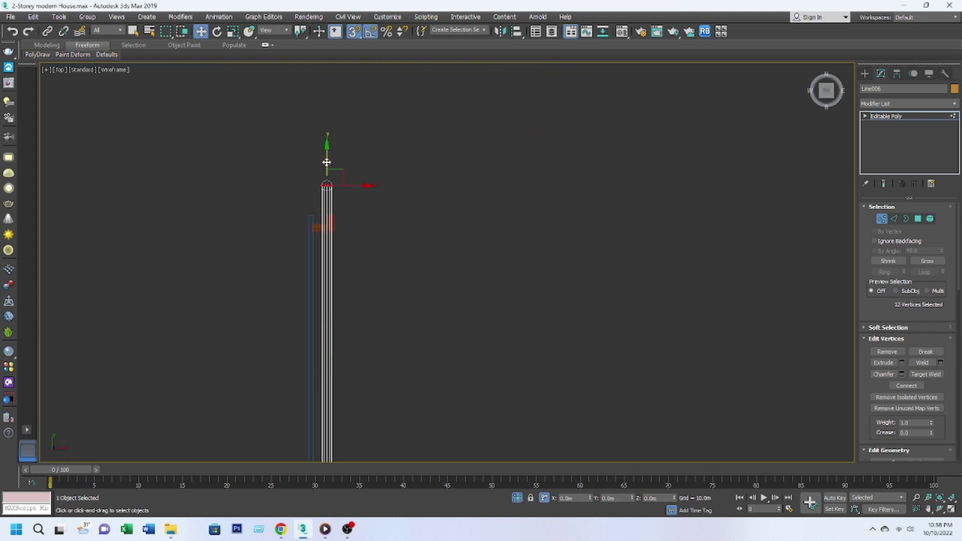
{"action": "scroll", "coordinate": [326, 165], "scroll_direction": "down", "scroll_amount": 3}
{"action": "scroll", "coordinate": [651, 222], "scroll_direction": "up", "scroll_amount": 3}
{"action": "left_click_drag", "start_coordinate": [709, 156], "coordinate": [604, 161]}
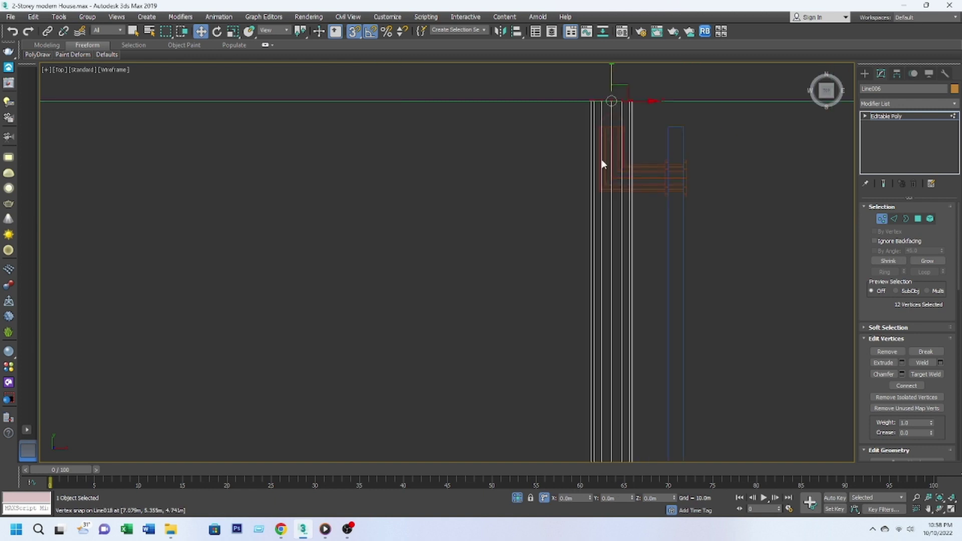
{"action": "scroll", "coordinate": [367, 217], "scroll_direction": "down", "scroll_amount": 3}
{"action": "scroll", "coordinate": [593, 185], "scroll_direction": "up", "scroll_amount": 3}
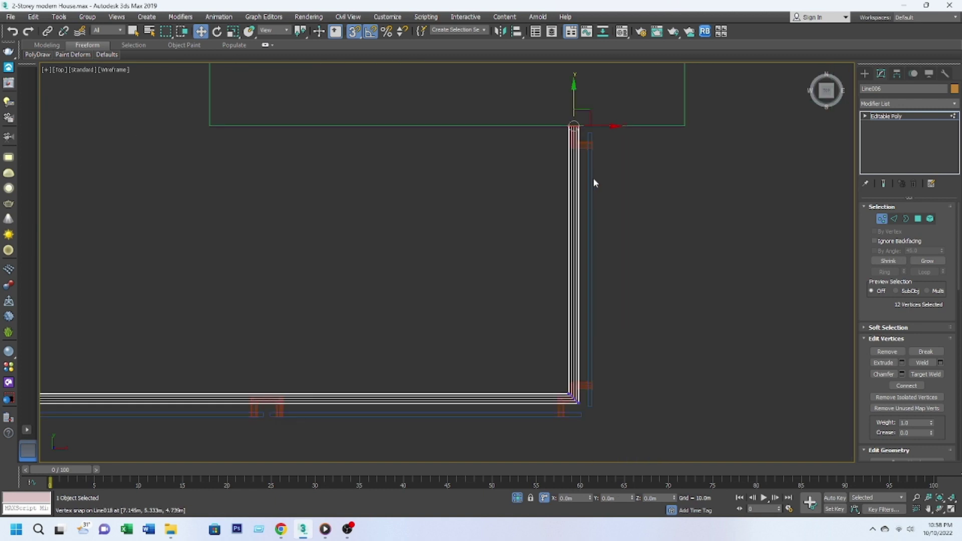
{"action": "scroll", "coordinate": [593, 179], "scroll_direction": "up", "scroll_amount": 3}
At object level, snap the L-shaped corner piece up onto the post.
{"action": "key", "text": "6"}
{"action": "middle_click_drag", "start_coordinate": [571, 145], "coordinate": [556, 248]}
{"action": "scroll", "coordinate": [556, 247], "scroll_direction": "up", "scroll_amount": 1}
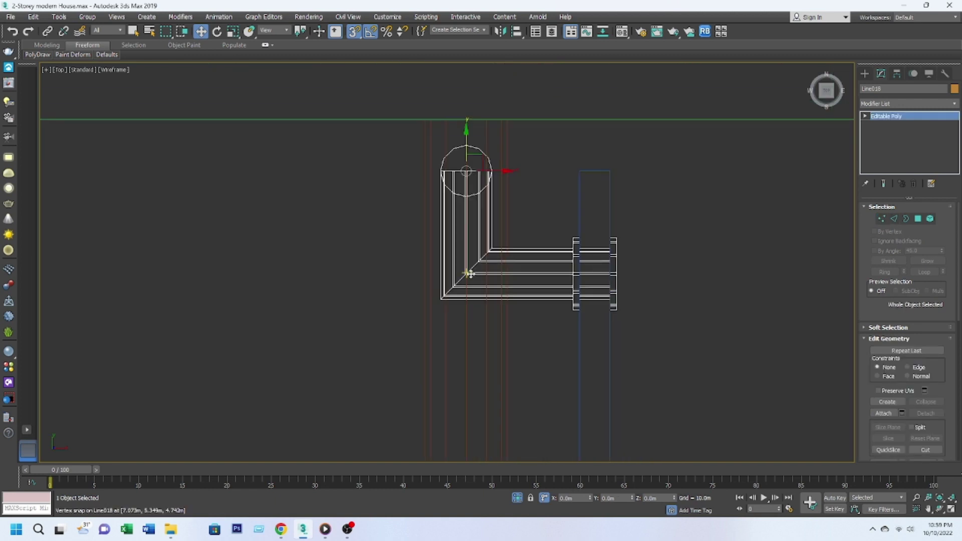
{"action": "left_click_drag", "start_coordinate": [479, 261], "coordinate": [578, 175]}
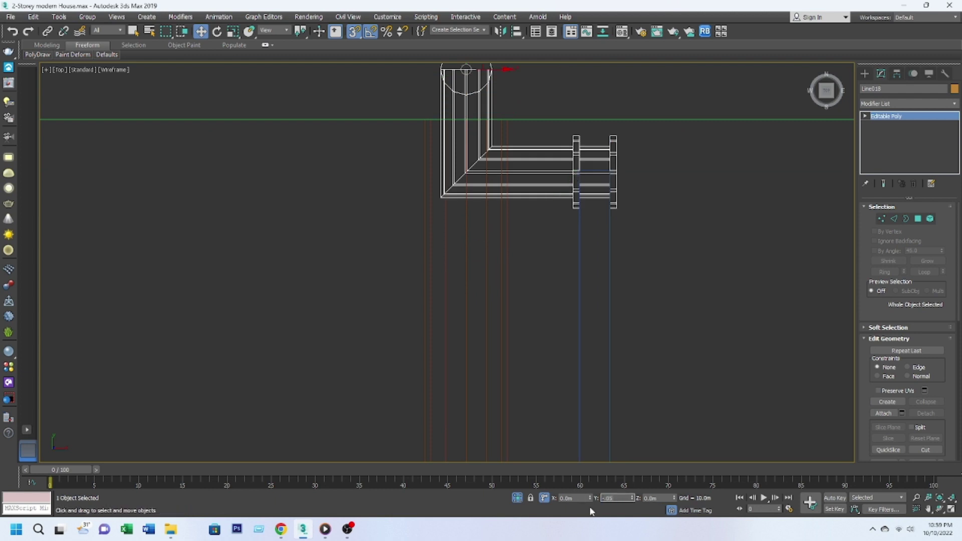
{"action": "scroll", "coordinate": [551, 266], "scroll_direction": "down", "scroll_amount": 3}
{"action": "scroll", "coordinate": [489, 318], "scroll_direction": "up", "scroll_amount": 1}
{"action": "middle_click_drag", "start_coordinate": [489, 317], "coordinate": [442, 318], "text": "alt"}
Check the railing, end isolation, and display the whole house shaded with edged faces.
{"action": "scroll", "coordinate": [551, 244], "scroll_direction": "up", "scroll_amount": 3}
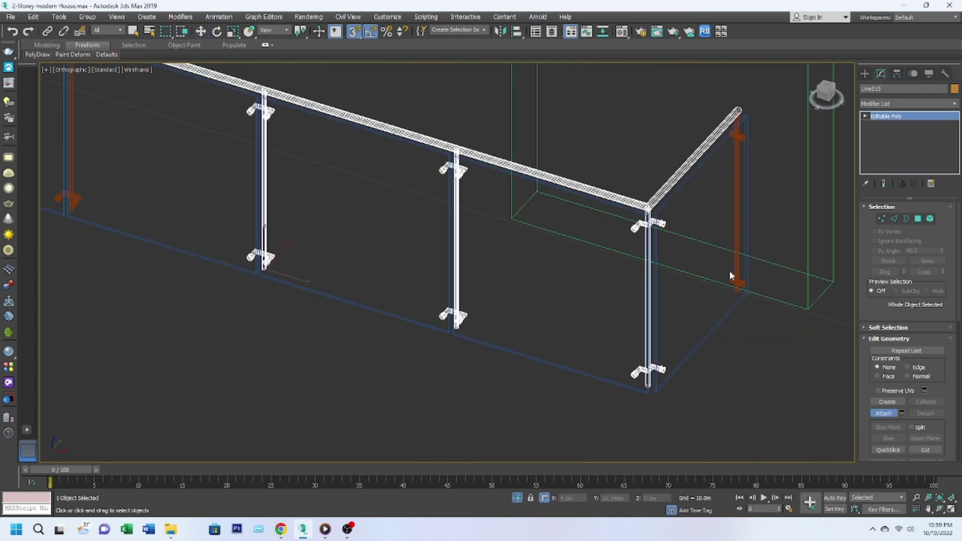
{"action": "scroll", "coordinate": [730, 275], "scroll_direction": "down", "scroll_amount": 3}
{"action": "scroll", "coordinate": [410, 224], "scroll_direction": "up", "scroll_amount": 2}
{"action": "scroll", "coordinate": [430, 210], "scroll_direction": "up", "scroll_amount": 2}
{"action": "scroll", "coordinate": [464, 261], "scroll_direction": "down", "scroll_amount": 5}
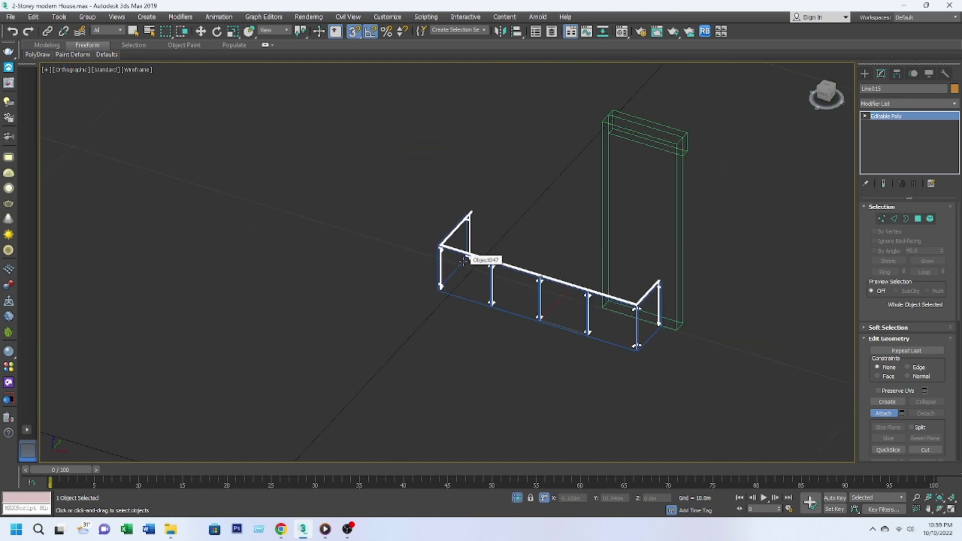
{"action": "middle_click_drag", "start_coordinate": [463, 261], "coordinate": [864, 367], "text": "alt"}
{"action": "right_click", "coordinate": [728, 333]}
{"action": "left_click", "coordinate": [683, 288]}
{"action": "key", "text": "alt+q"}
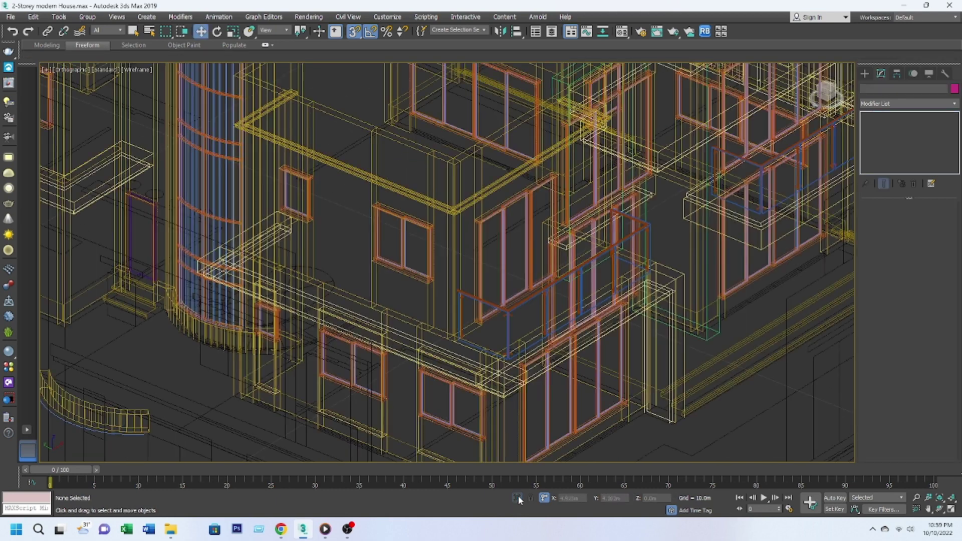
{"action": "key", "text": "F3"}
{"action": "mouse_move", "coordinate": [556, 301]}
{"action": "middle_mouse_down"}
{"action": "mouse_move", "coordinate": [534, 327]}
{"action": "mouse_move", "coordinate": [493, 334]}
{"action": "middle_mouse_up"}
{"action": "scroll", "coordinate": [534, 326], "scroll_direction": "down", "scroll_amount": 2}
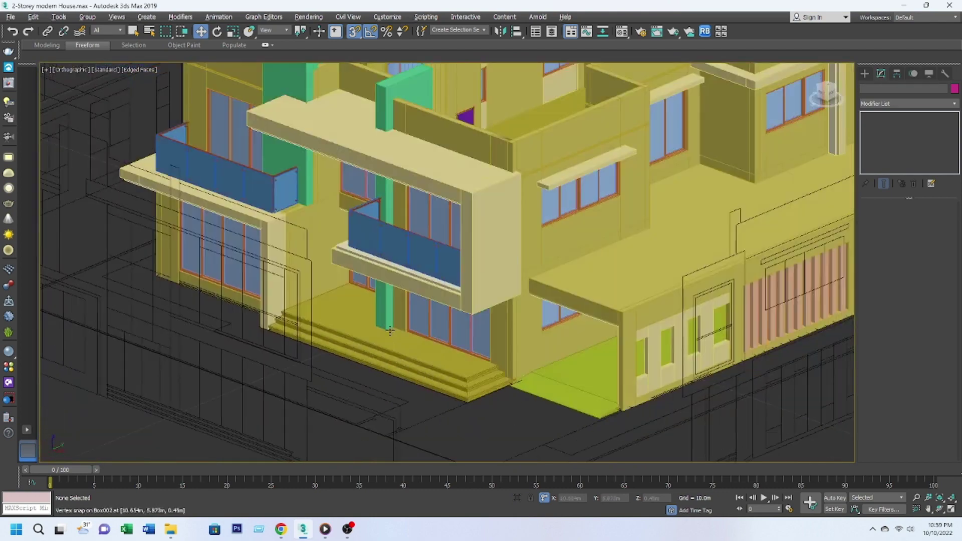
{"action": "left_click", "coordinate": [431, 213]}
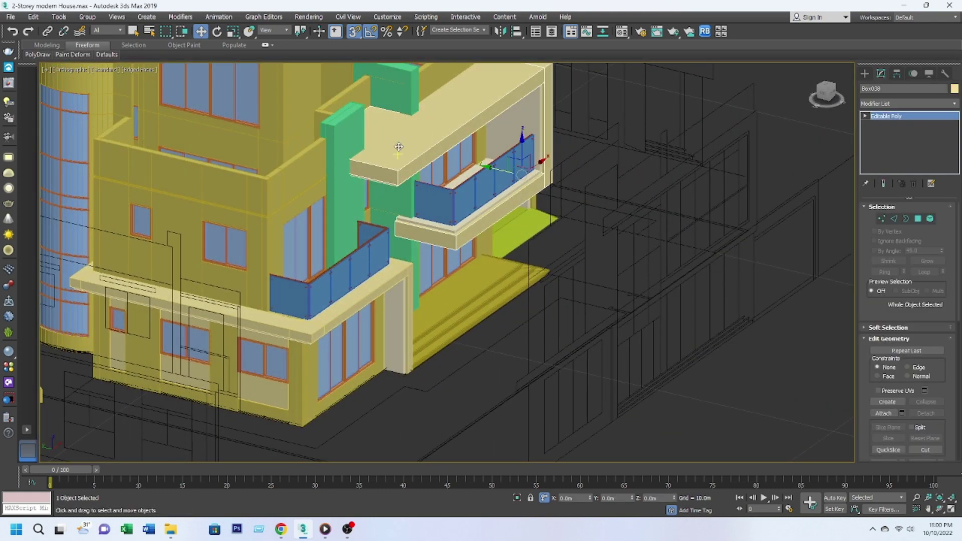
{"action": "left_click", "coordinate": [918, 219]}
{"action": "left_click", "coordinate": [376, 194]}
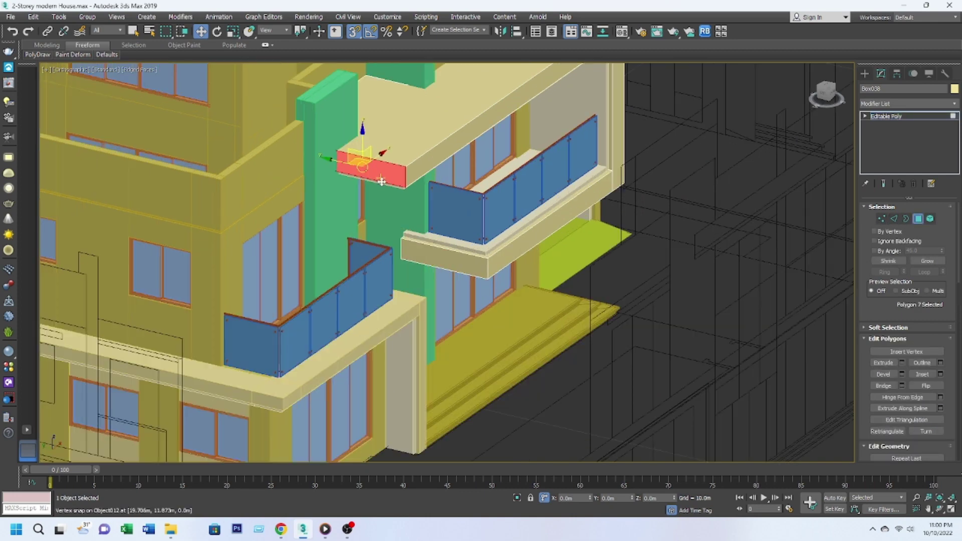
{"action": "scroll", "coordinate": [377, 194], "scroll_direction": "up", "scroll_amount": 2}
{"action": "scroll", "coordinate": [568, 242], "scroll_direction": "down", "scroll_amount": 2}
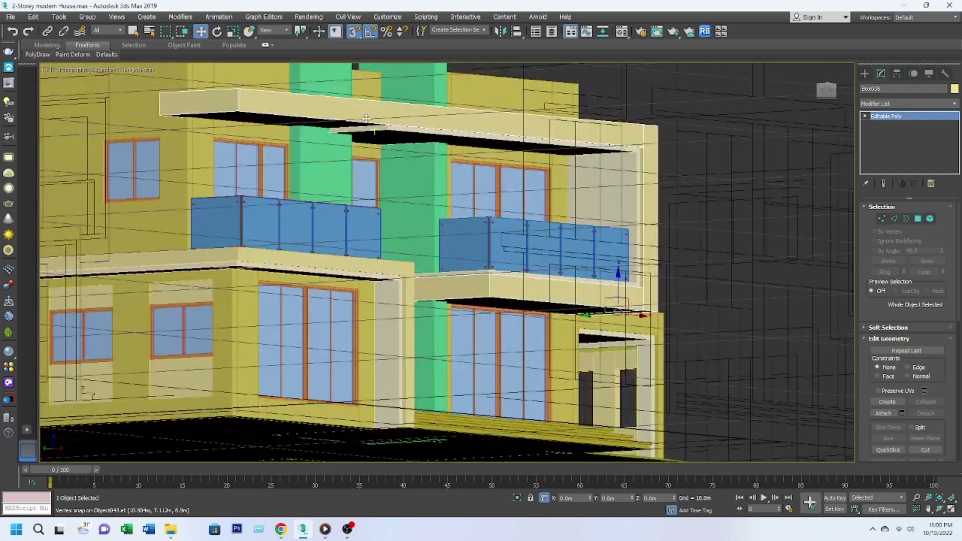
{"action": "scroll", "coordinate": [377, 141], "scroll_direction": "up", "scroll_amount": 5}
{"action": "left_click", "coordinate": [377, 141]}
{"action": "scroll", "coordinate": [377, 141], "scroll_direction": "down", "scroll_amount": 3}
{"action": "scroll", "coordinate": [273, 164], "scroll_direction": "up", "scroll_amount": 4}
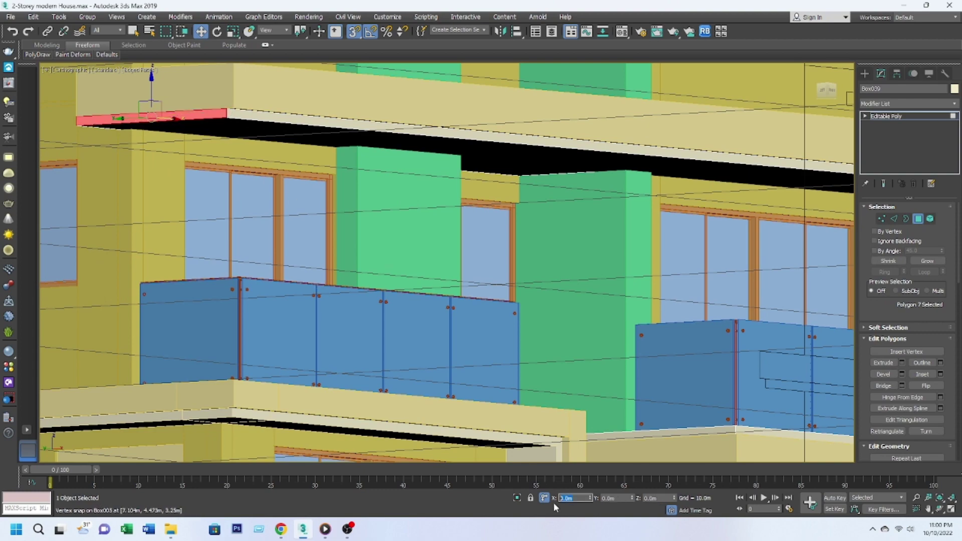
{"action": "scroll", "coordinate": [619, 274], "scroll_direction": "down", "scroll_amount": 3}
{"action": "middle_click_drag", "start_coordinate": [419, 326], "coordinate": [343, 276], "text": "alt"}
{"action": "scroll", "coordinate": [344, 275], "scroll_direction": "down", "scroll_amount": 4}
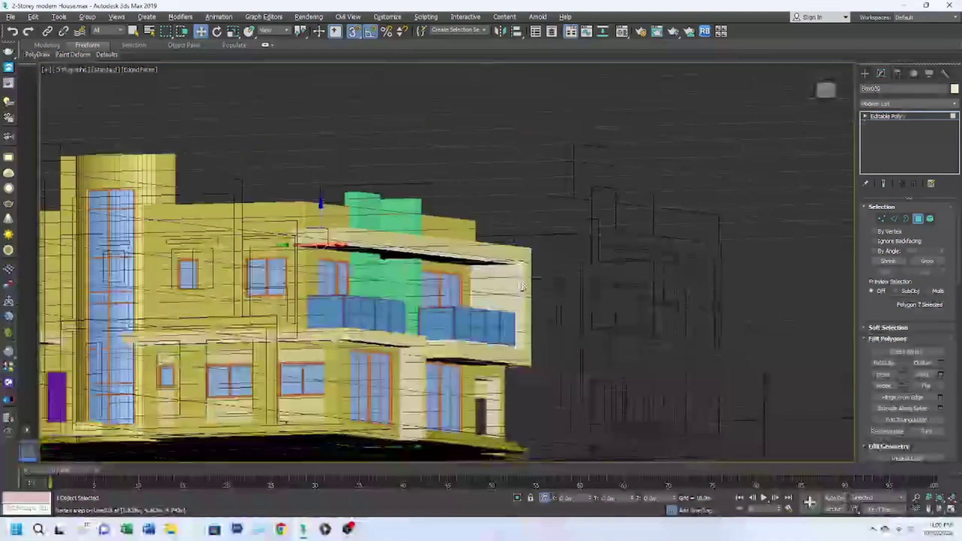
{"action": "scroll", "coordinate": [344, 275], "scroll_direction": "up", "scroll_amount": 2}
{"action": "key", "text": "4"}
{"action": "mouse_move", "coordinate": [602, 251]}
{"action": "middle_mouse_down", "text": "alt"}
{"action": "mouse_move", "coordinate": [509, 285]}
{"action": "mouse_move", "coordinate": [560, 283]}
{"action": "middle_mouse_up", "text": "alt"}
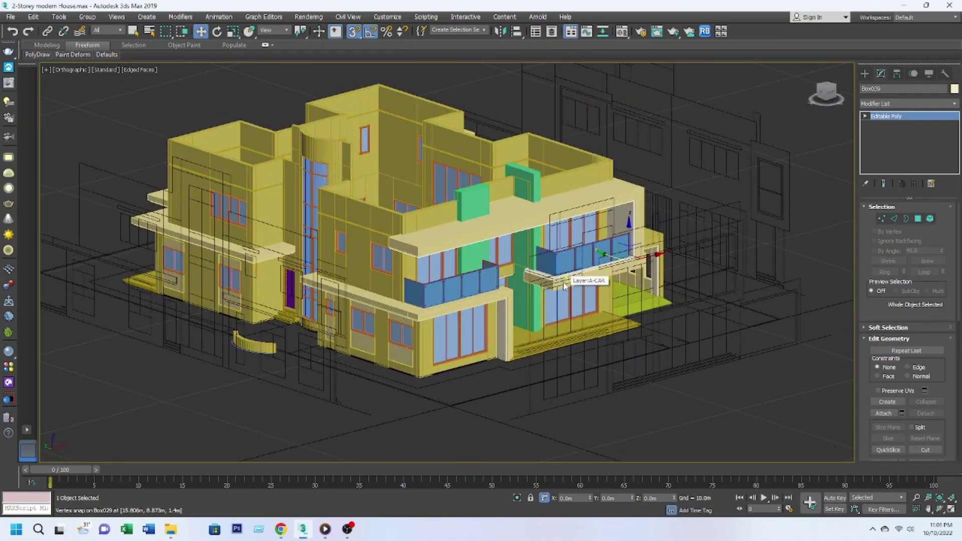